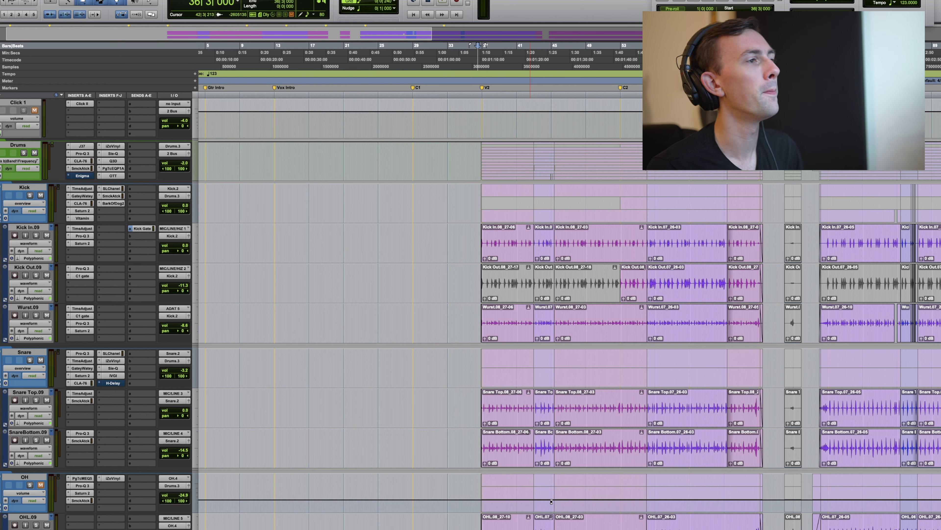
Solo the Drums bus during playback so only the drums are heard, then stop.
key(space)
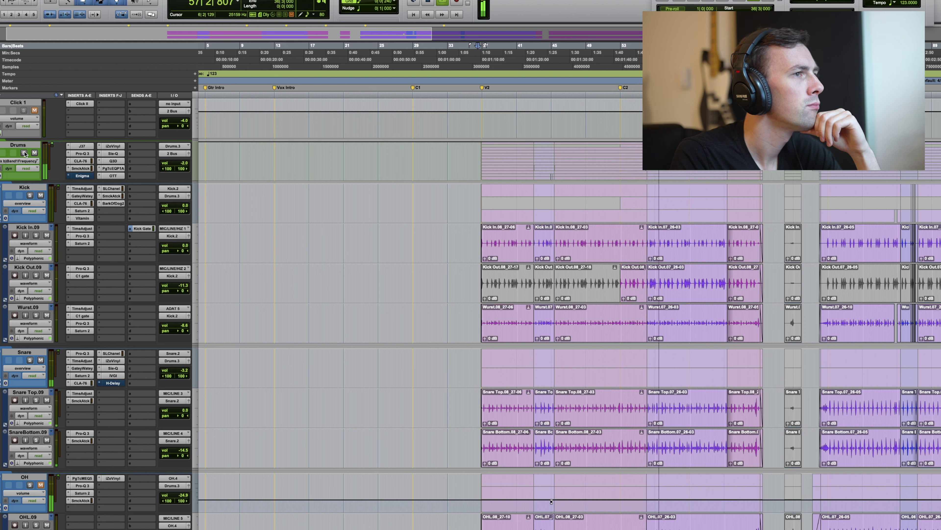
click(24, 153)
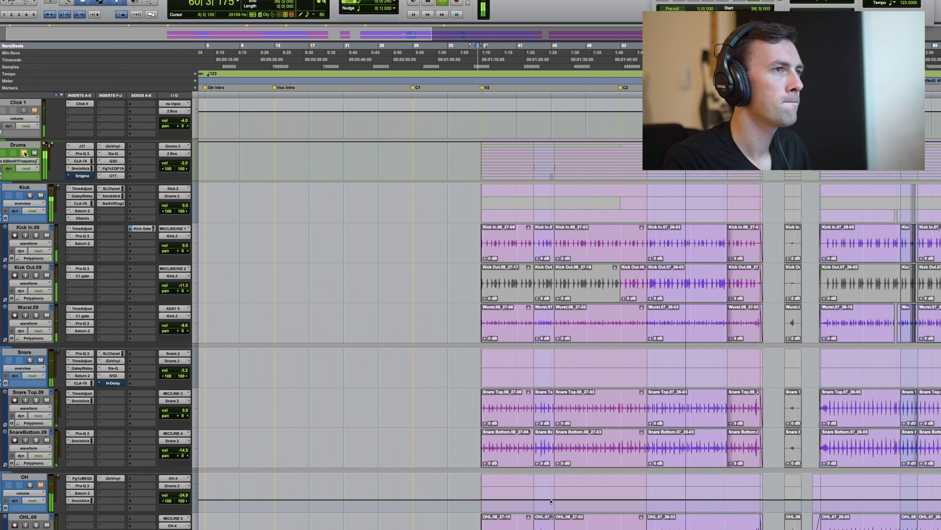
key(space)
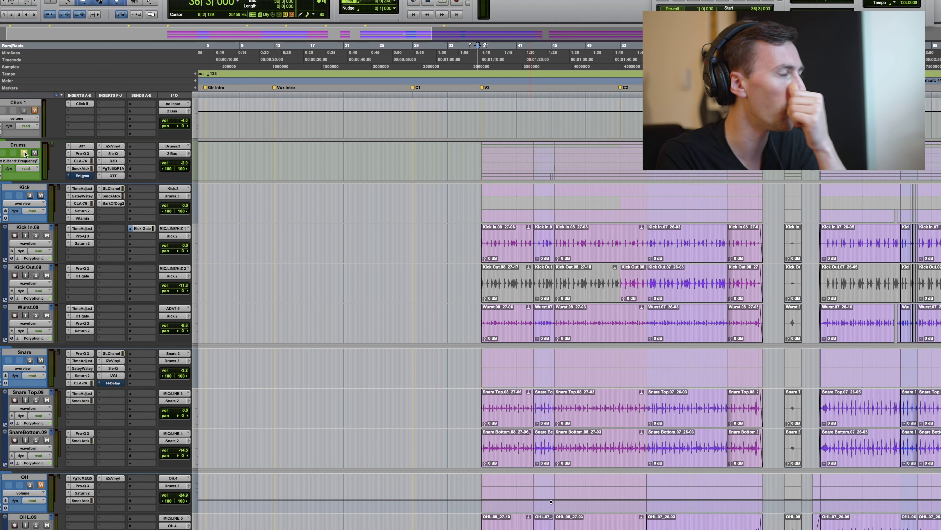
Select the Kick In.08_27-06 clip on the Kick In.09 track.
click(515, 258)
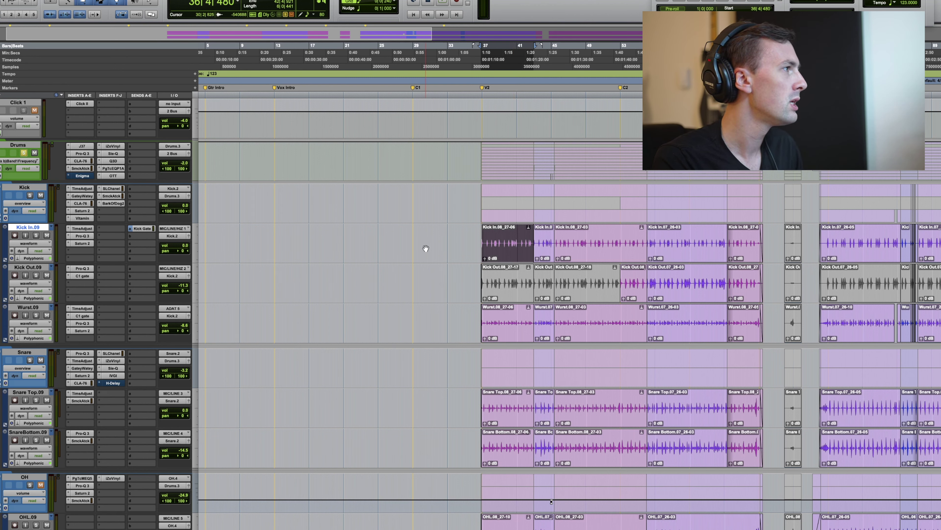
key(space)
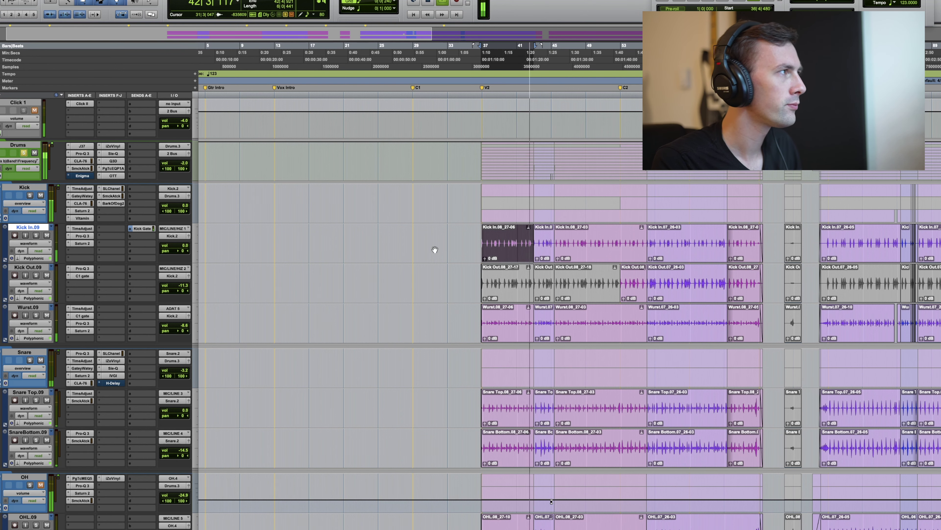
key(space)
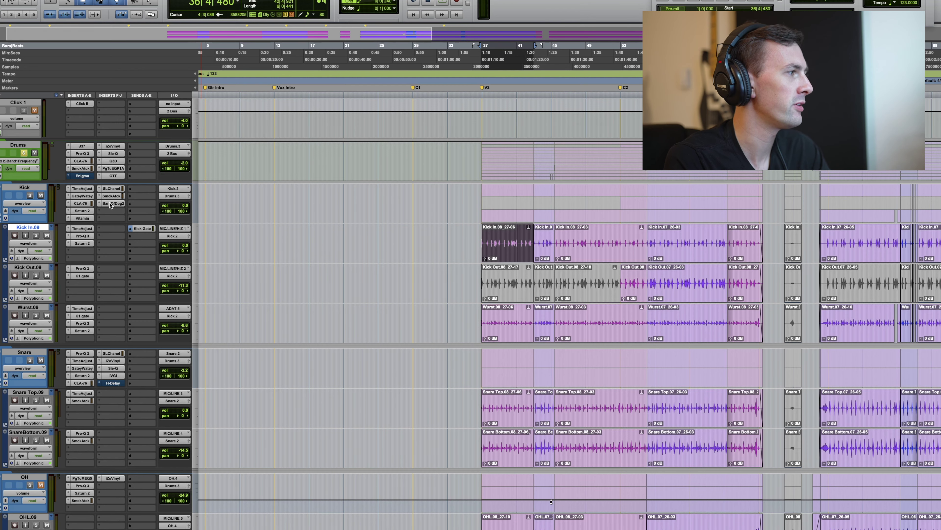
scroll(111, 226, down, 4)
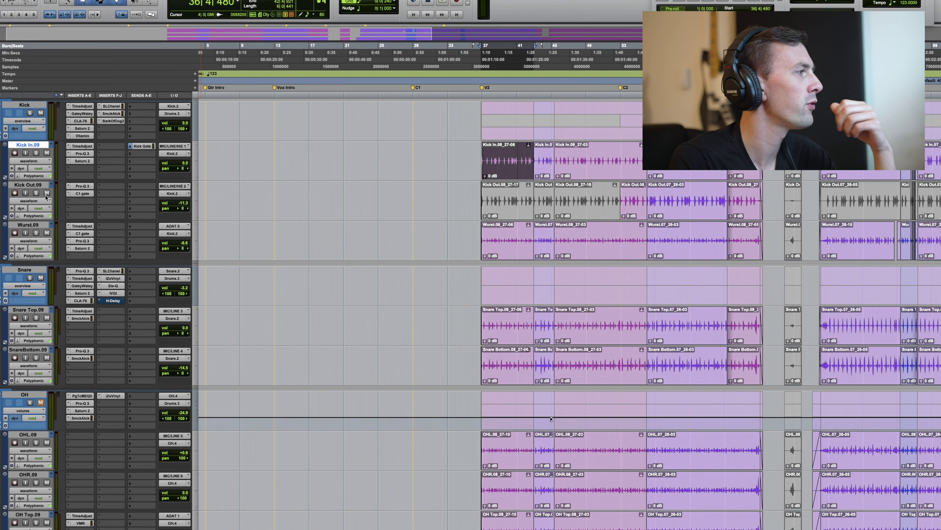
scroll(43, 232, down, 6)
scroll(66, 336, down, 6)
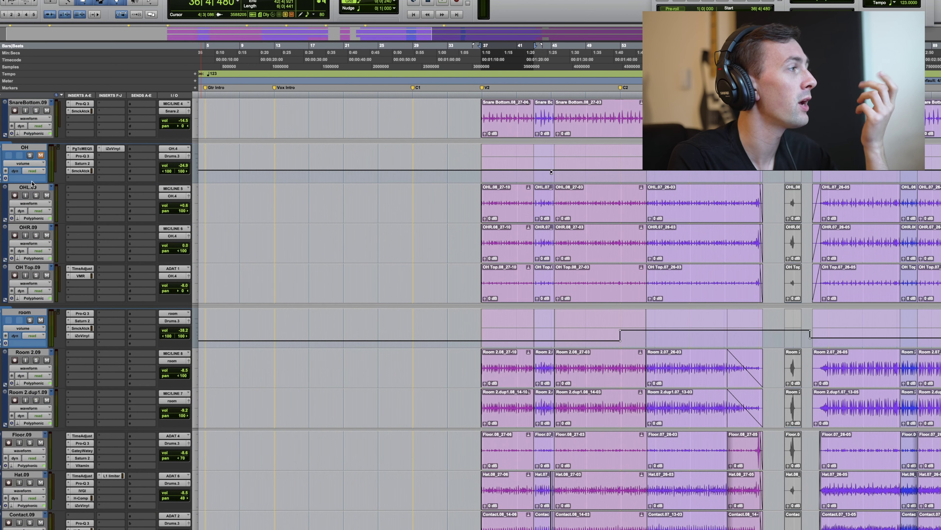
scroll(74, 222, down, 8)
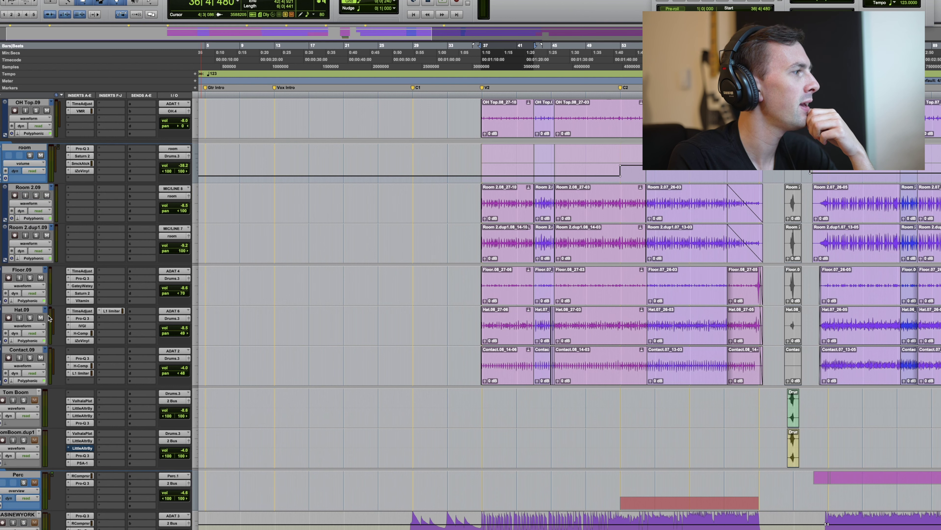
scroll(130, 313, up, 4)
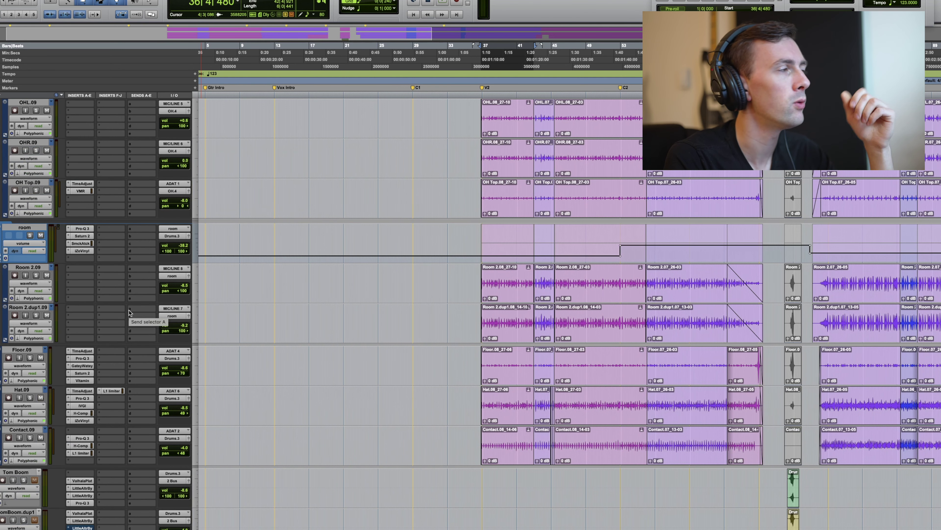
scroll(131, 309, up, 18)
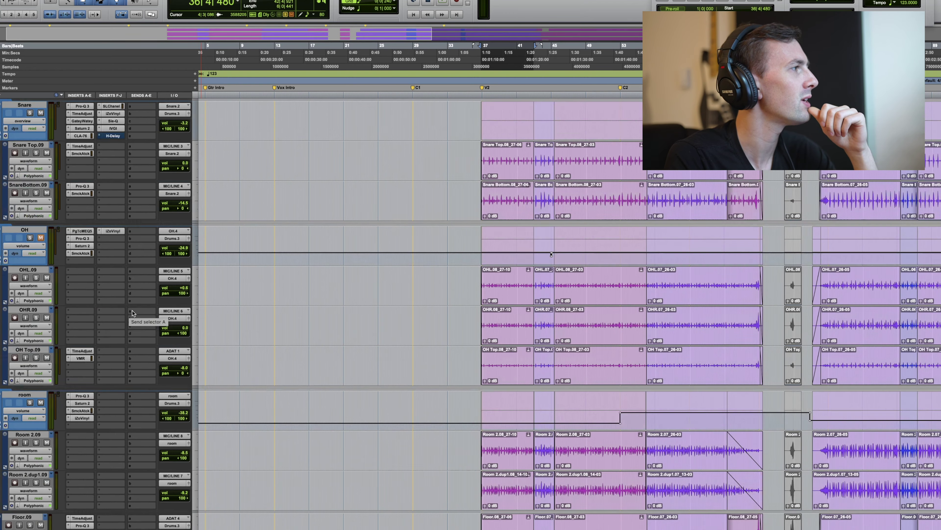
scroll(133, 312, up, 2)
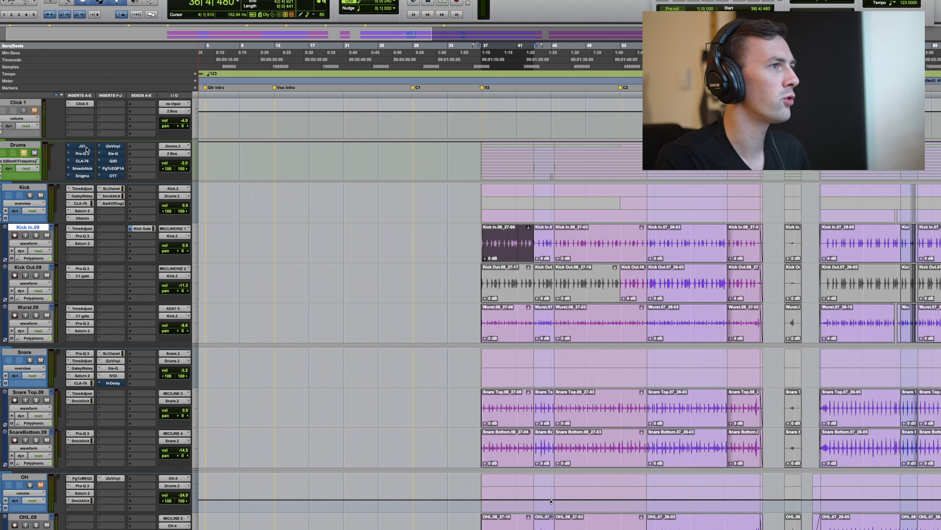
key(space)
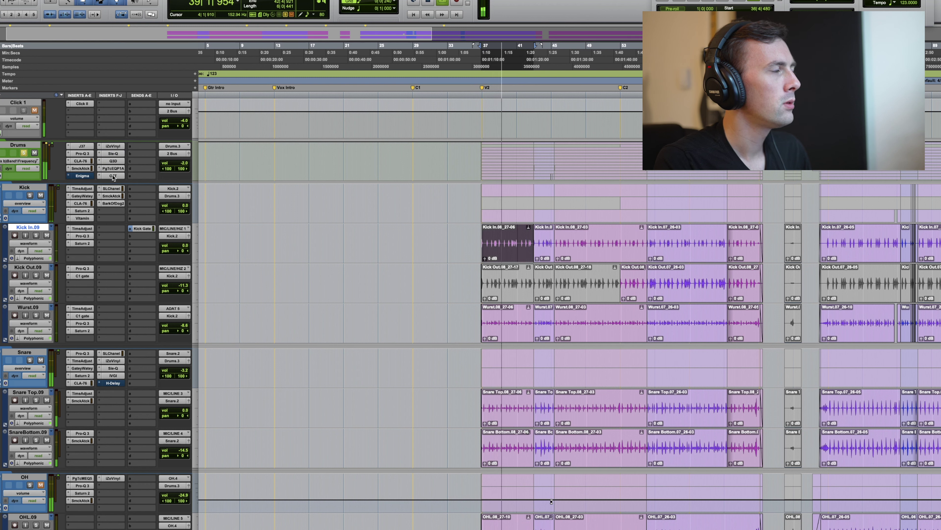
key(space)
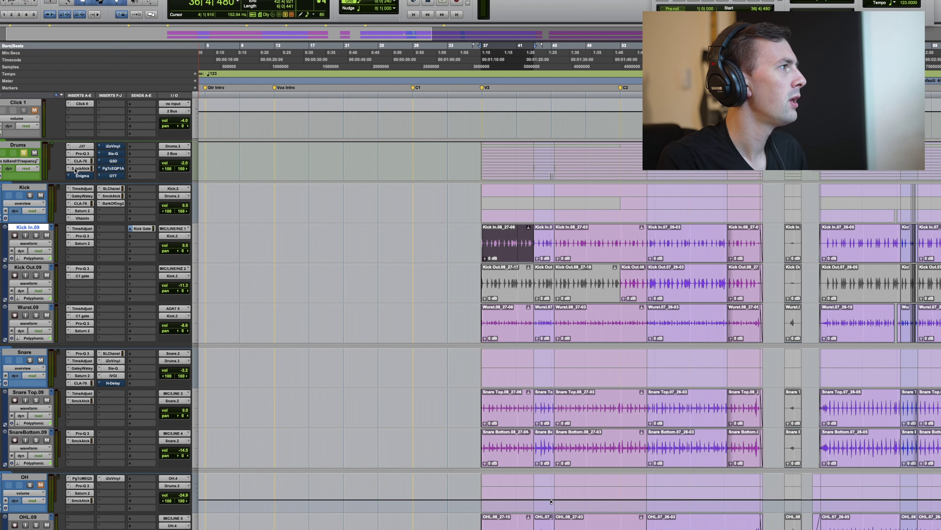
click(81, 146)
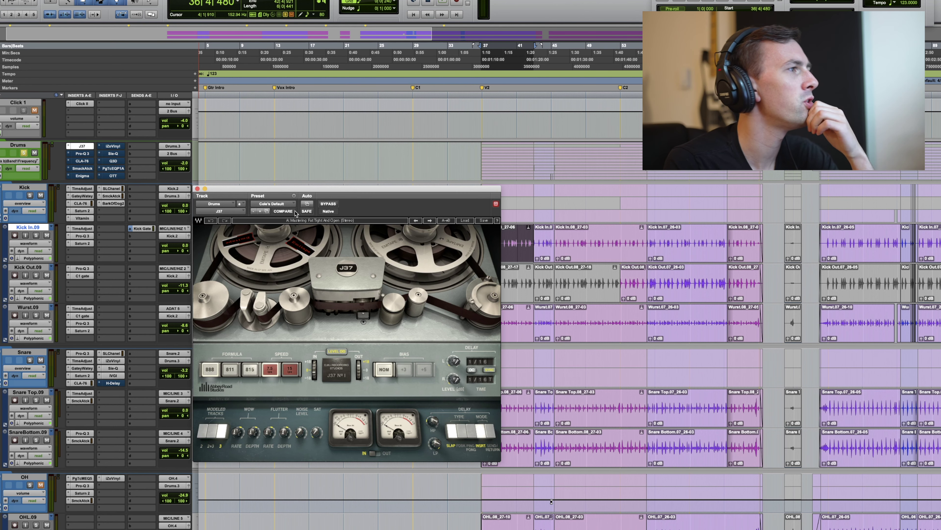
drag(331, 186, 369, 108)
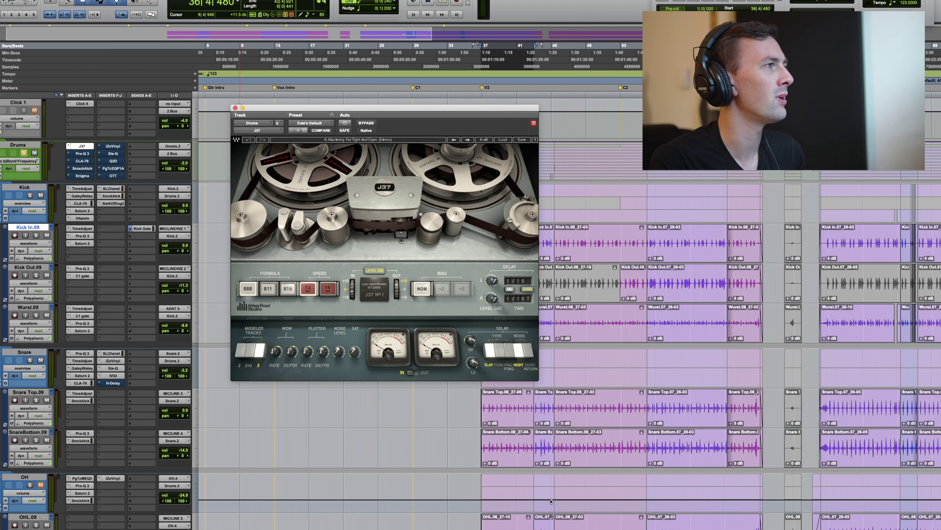
click(235, 108)
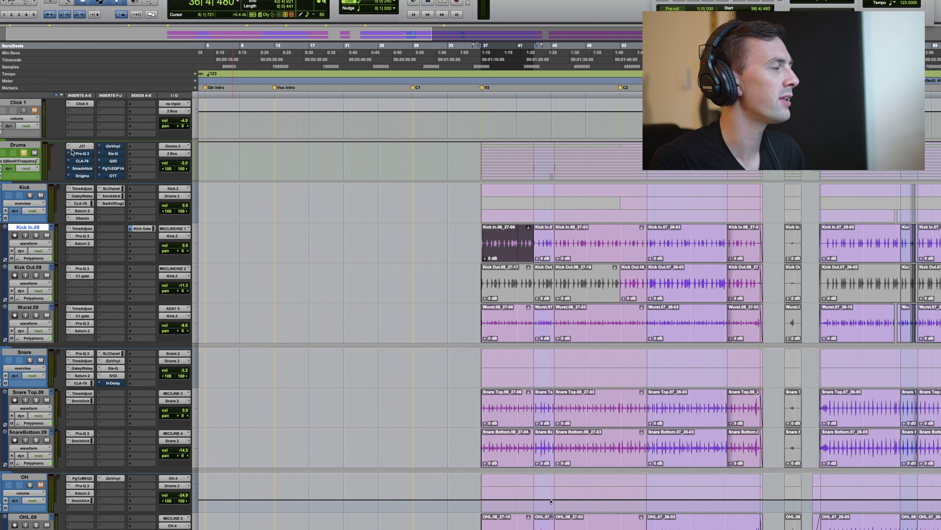
key(space)
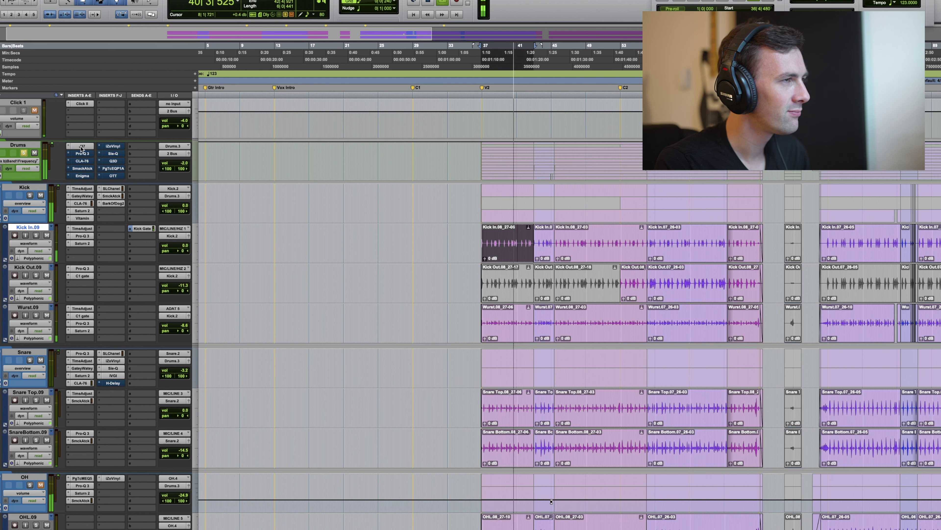
key(space)
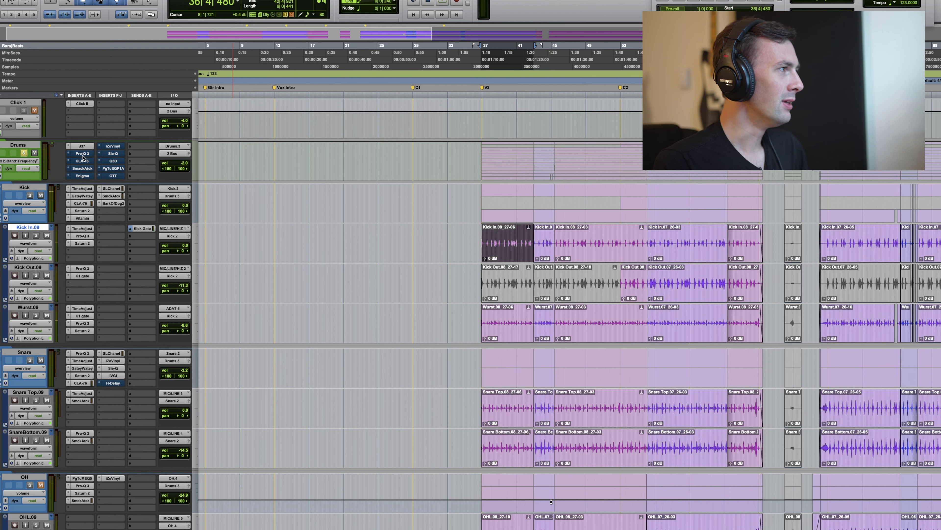
Enable the Drums bus Pro-Q 3 (-3.49 dB cut near 60 Hz) after A/B-ing it against bypass, then close it.
click(83, 153)
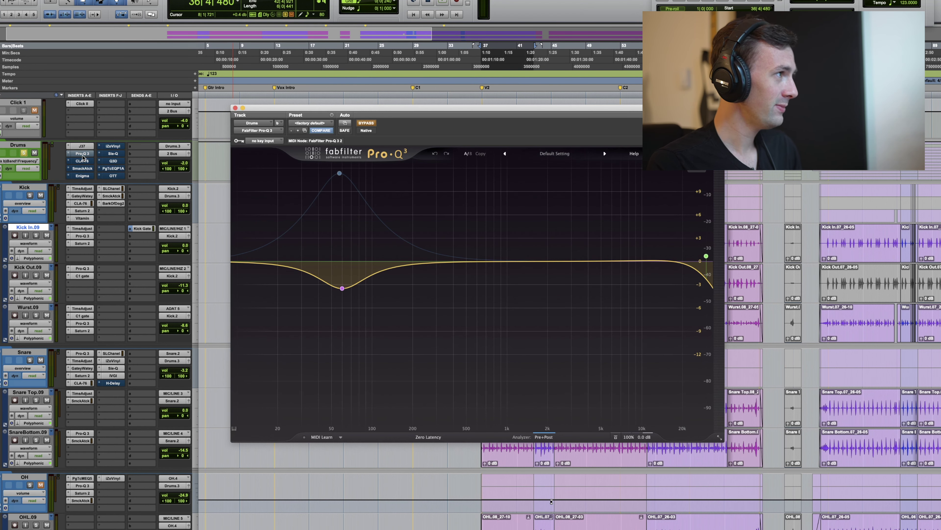
super+click(83, 155)
key(space)
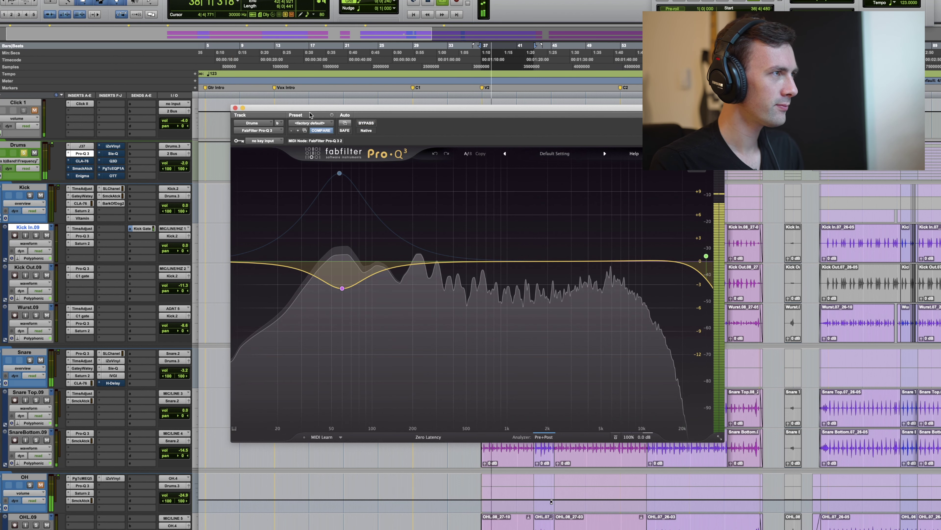
click(366, 124)
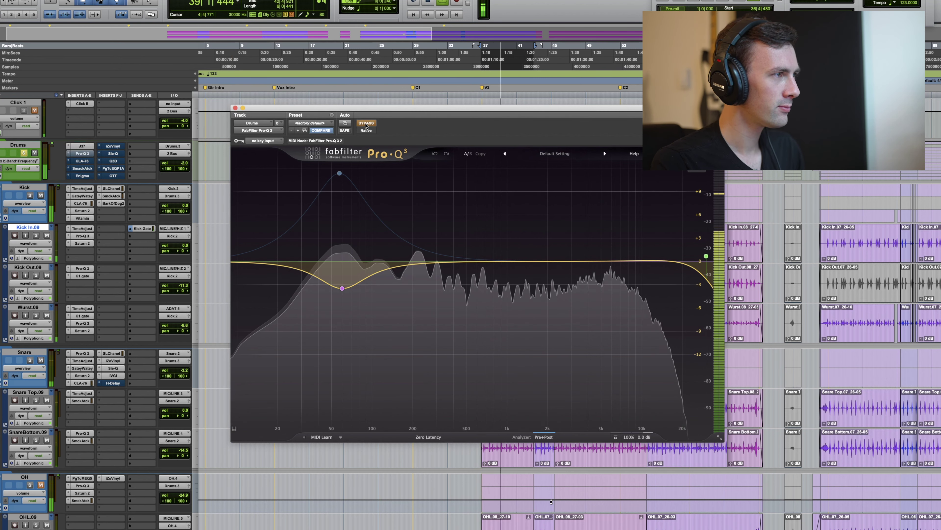
click(366, 124)
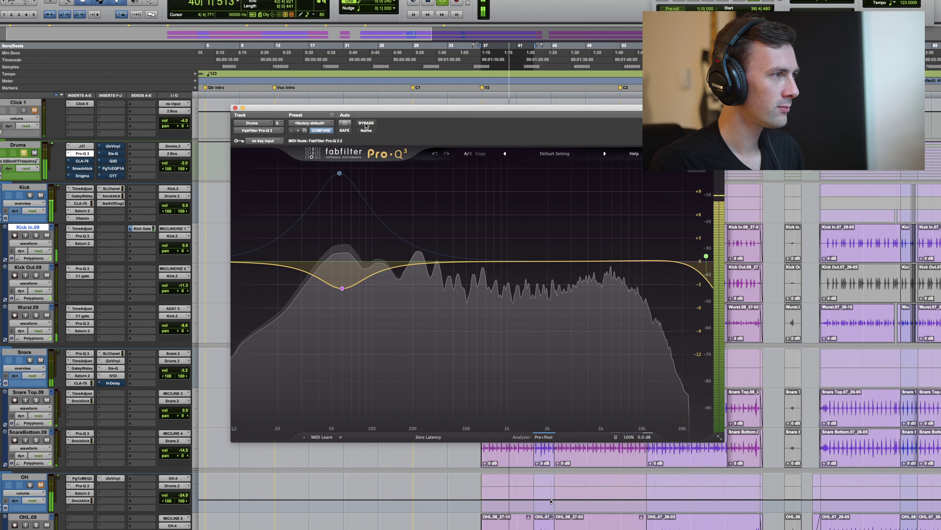
key(space)
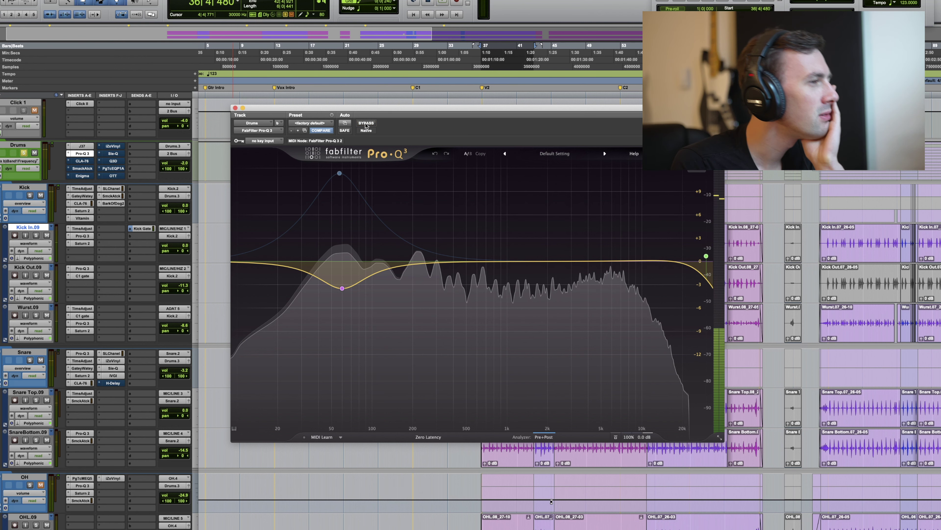
mouse_move(342, 219)
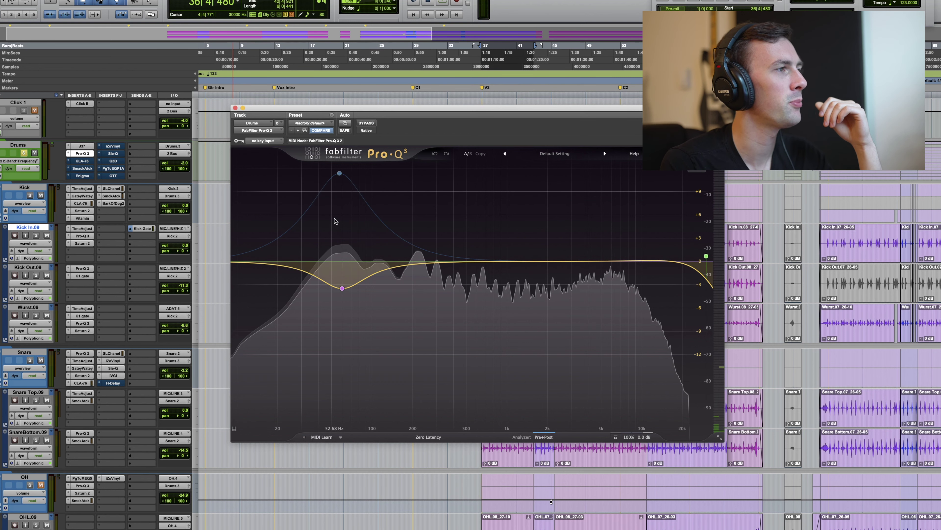
mouse_move(342, 288)
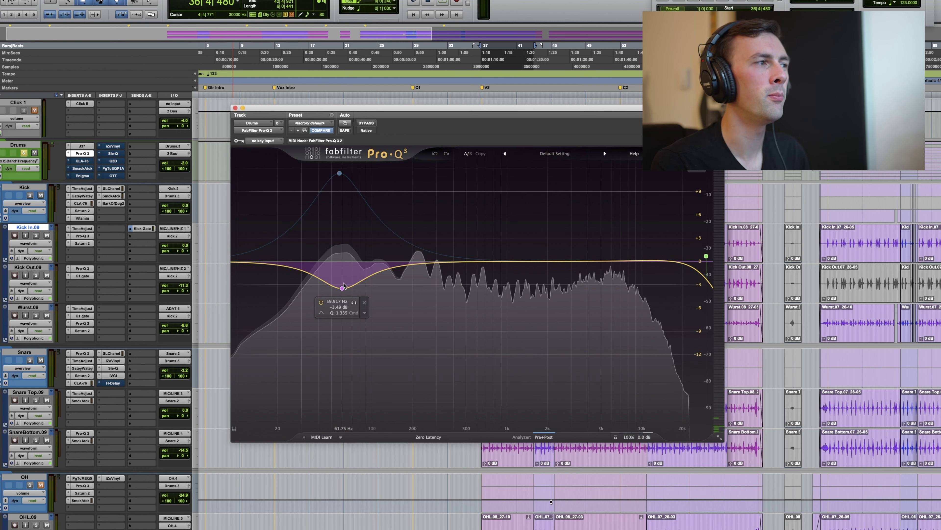
click(235, 108)
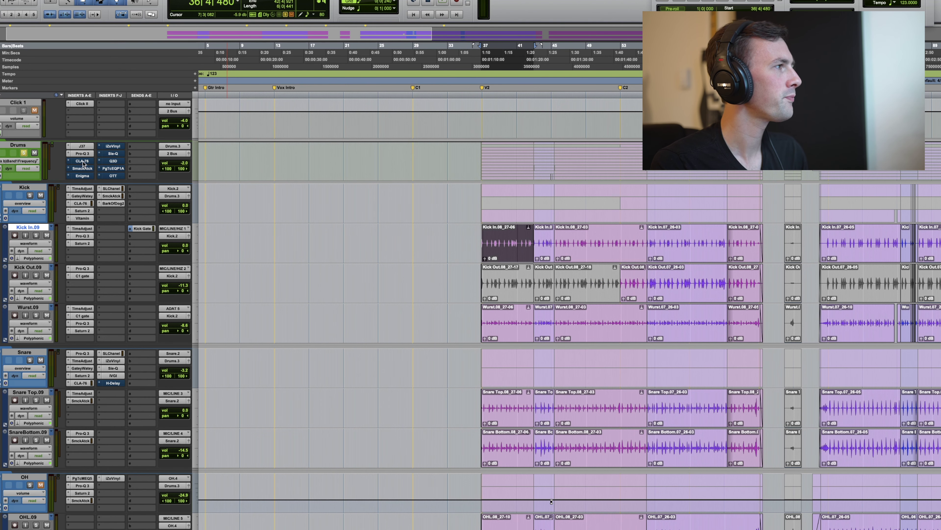
A/B the Drums bus CLA-76 compressor during playback and leave it active.
key(space)
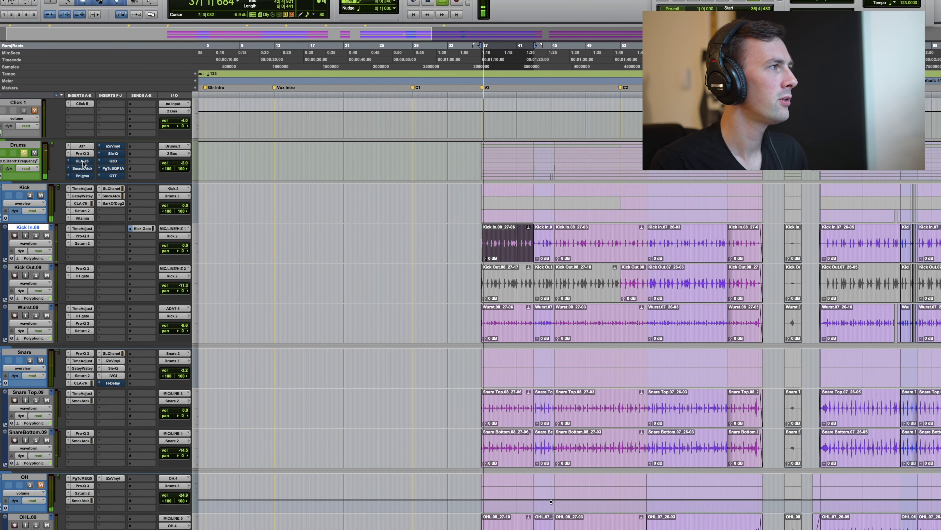
click(83, 161)
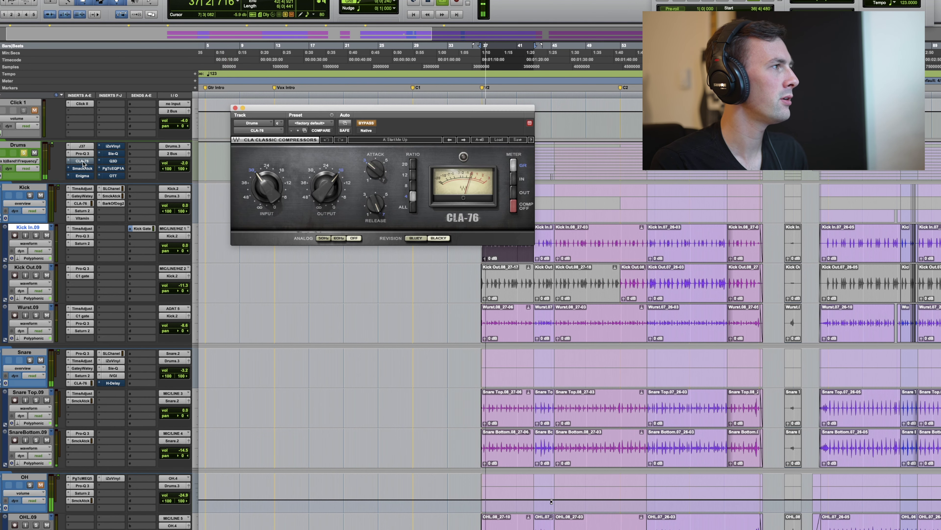
click(367, 124)
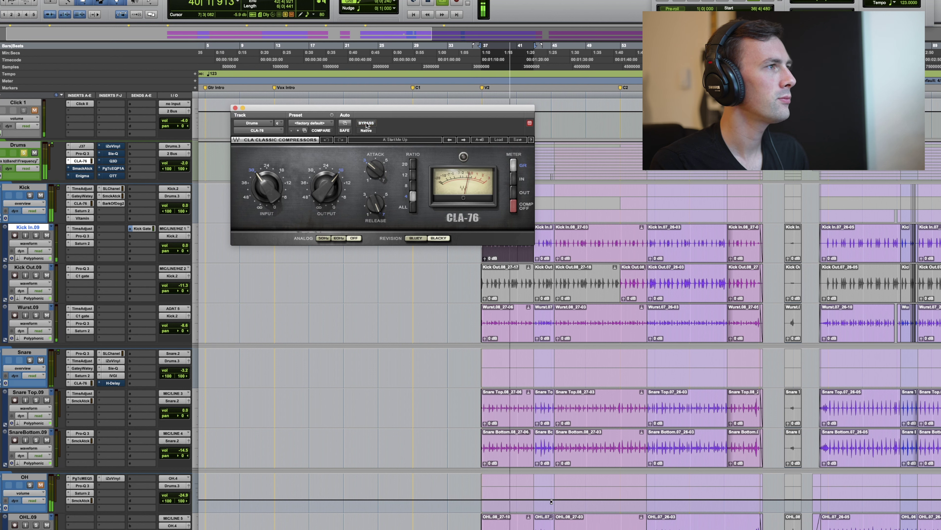
click(367, 124)
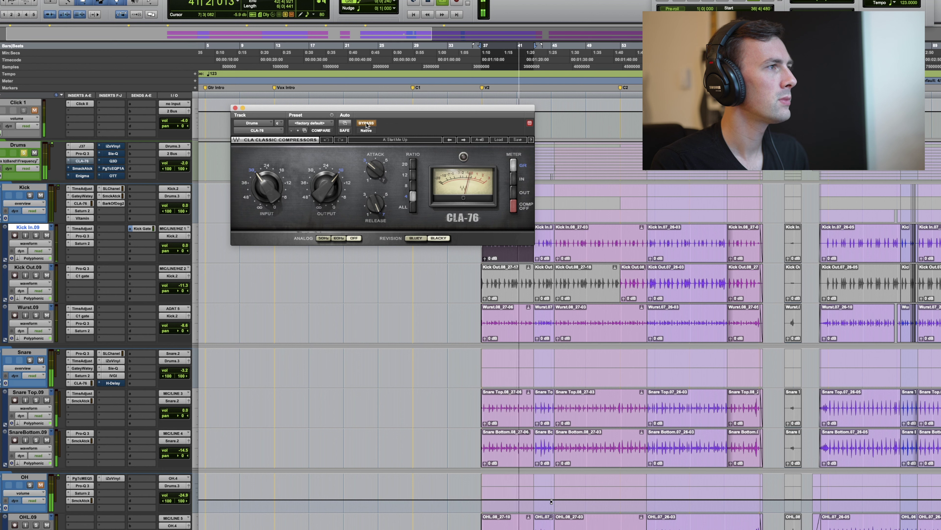
click(366, 124)
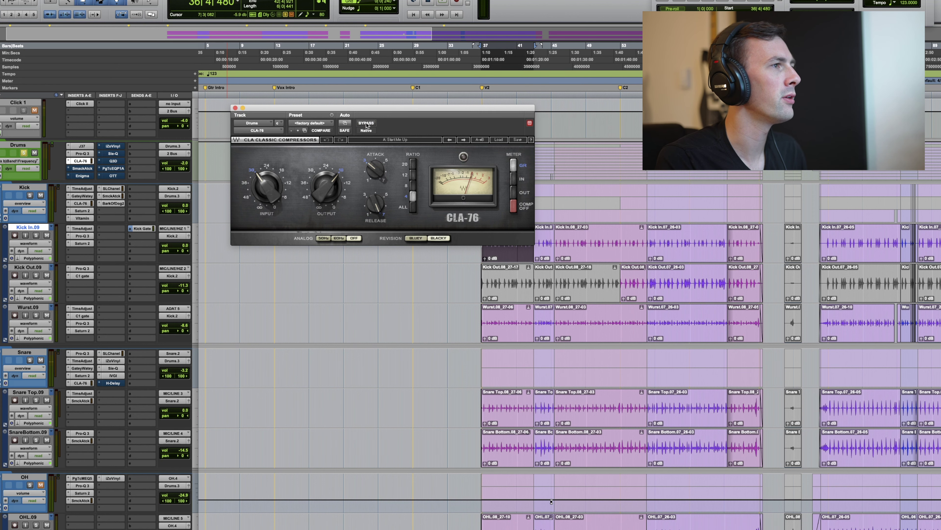
Close the CLA-76, then activate the Drums bus SmackAttack (Attack 15, Sustain 0) during playback.
click(235, 108)
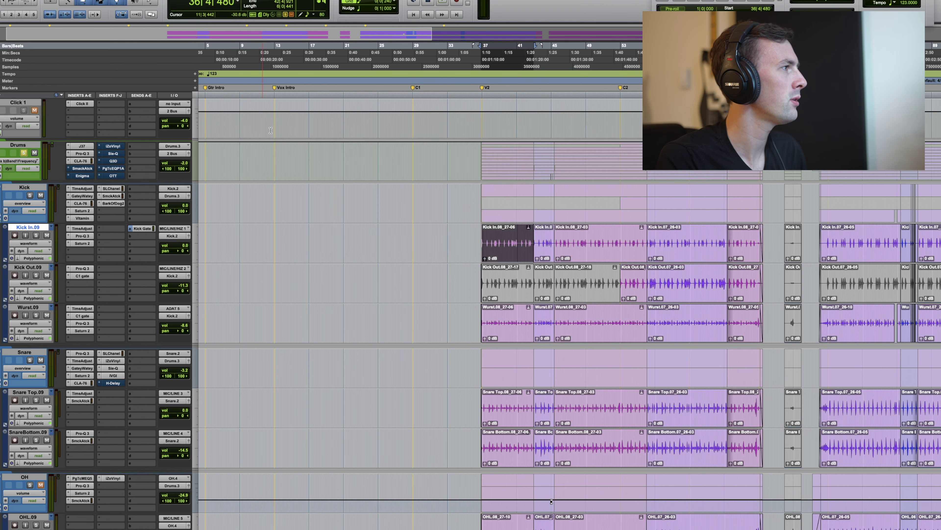
click(82, 168)
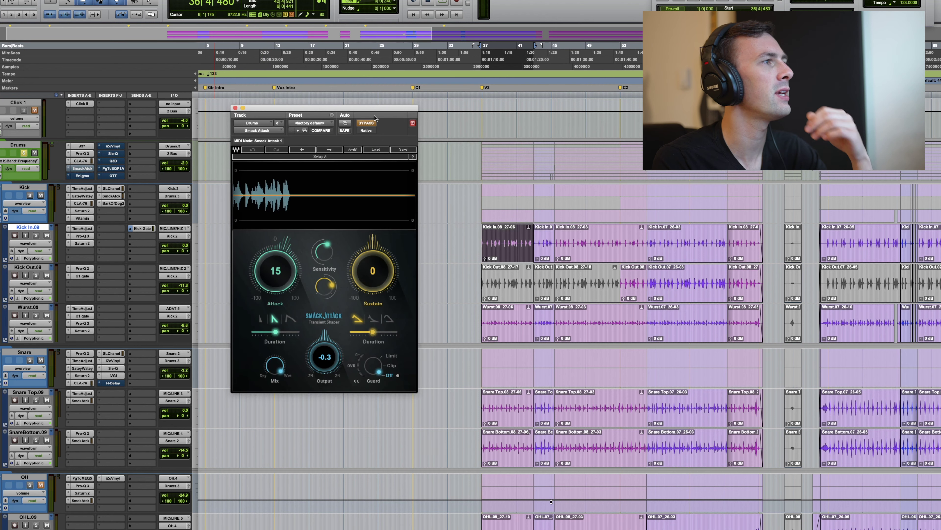
drag(373, 108, 455, 91)
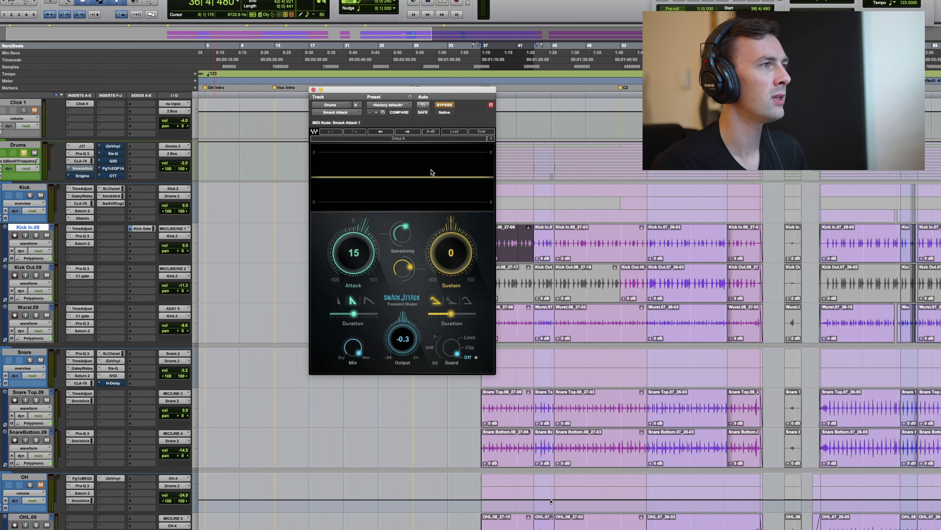
key(space)
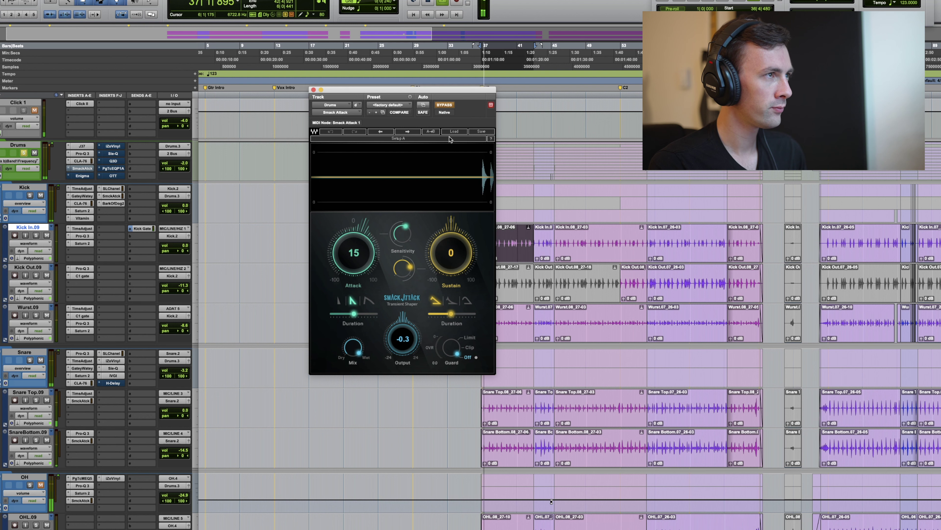
click(445, 105)
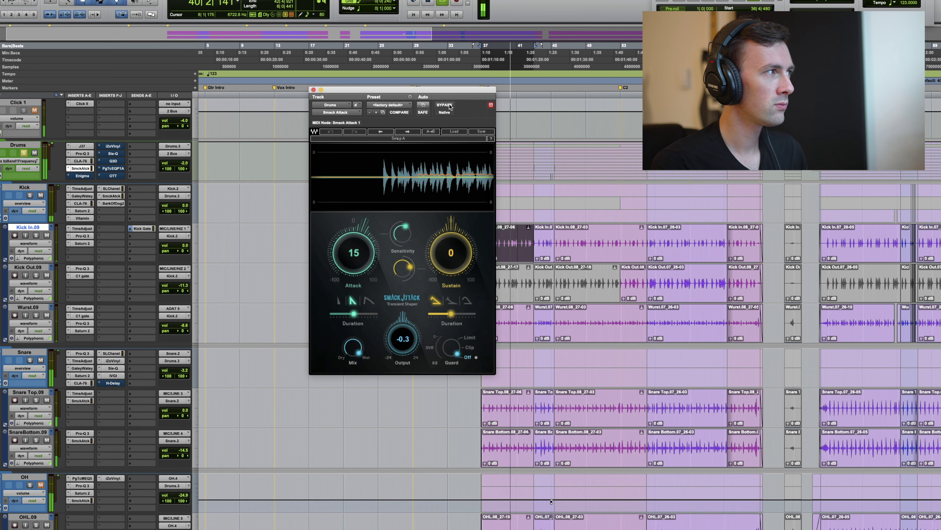
key(space)
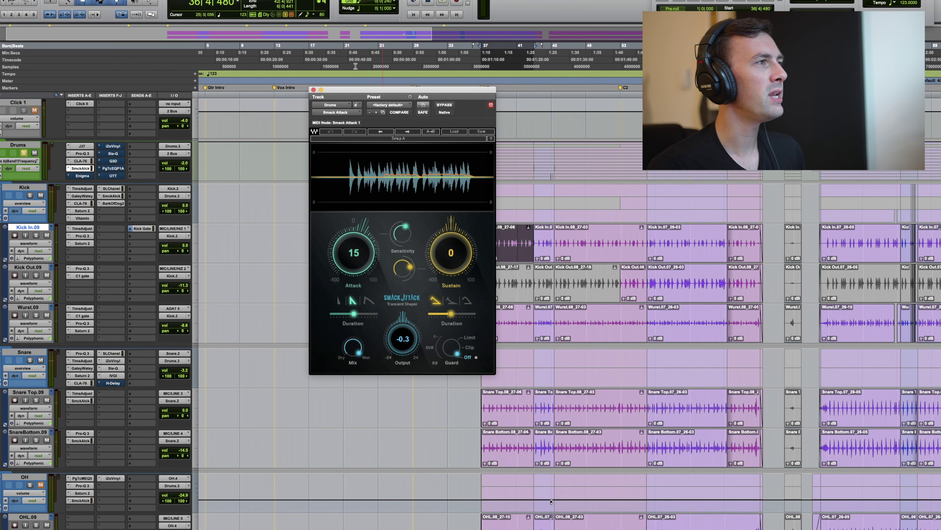
Close SmackAttack and zoom into the bridge section near bar 79.
click(314, 90)
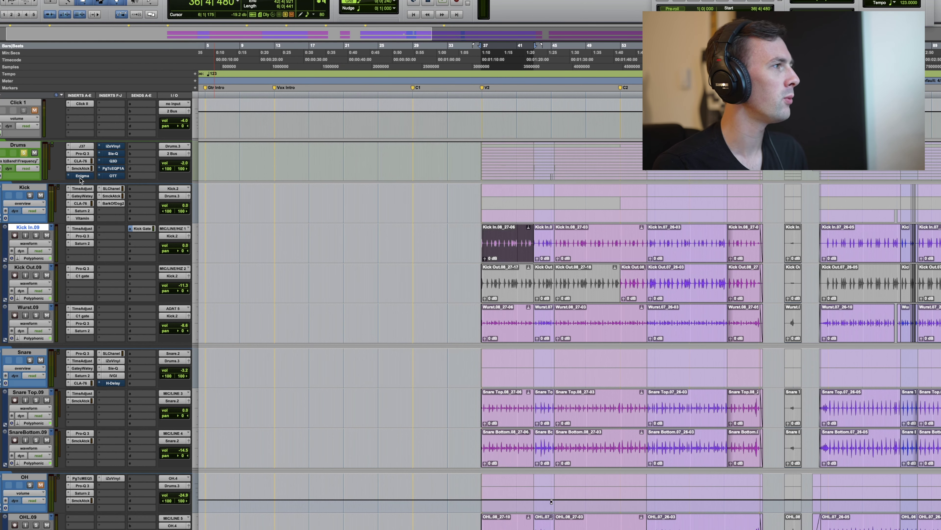
key(super+bracketleft)
key(super+bracketleft)
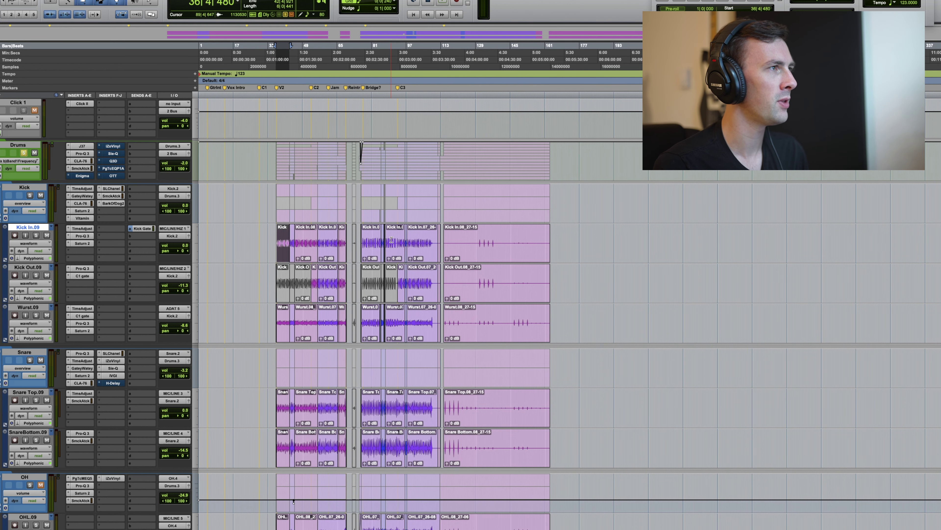
click(368, 236)
key(super+bracketright)
key(super+bracketright)
key(super+bracketright)
key(super+bracketright)
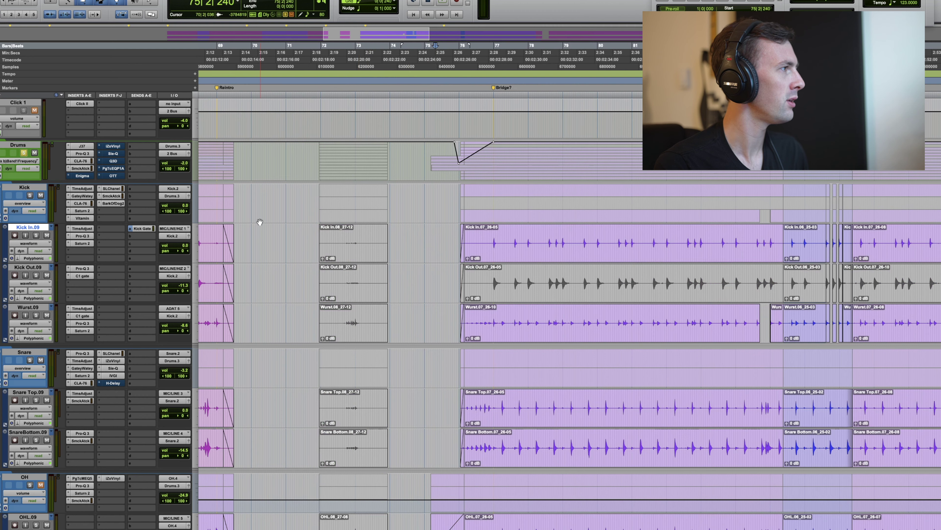
Play the bridge drums, zoom in further, and bring up the Drums bus Enigma effect.
key(space)
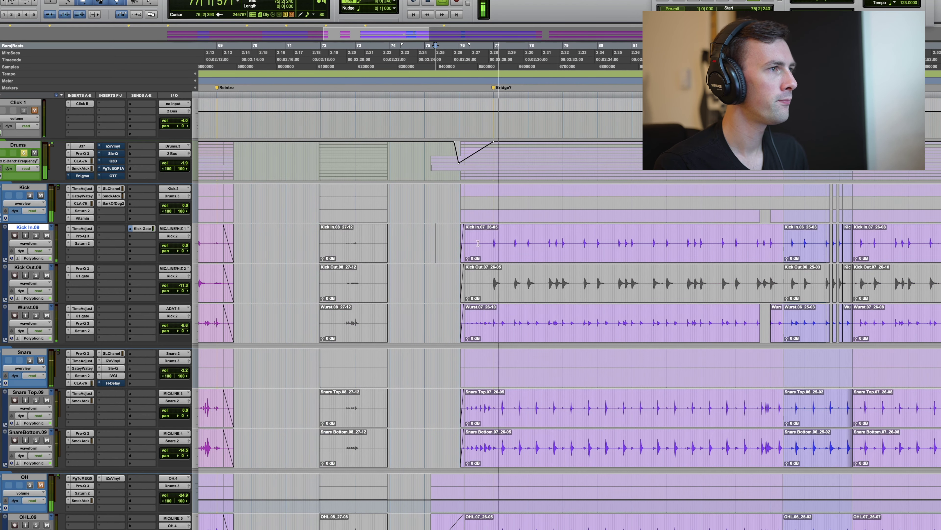
key(space)
key(super+bracketright)
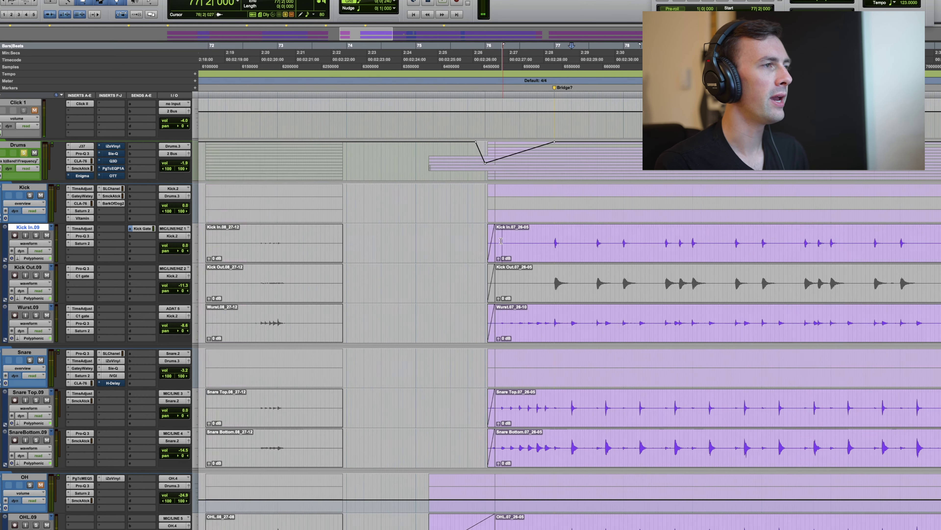
click(82, 175)
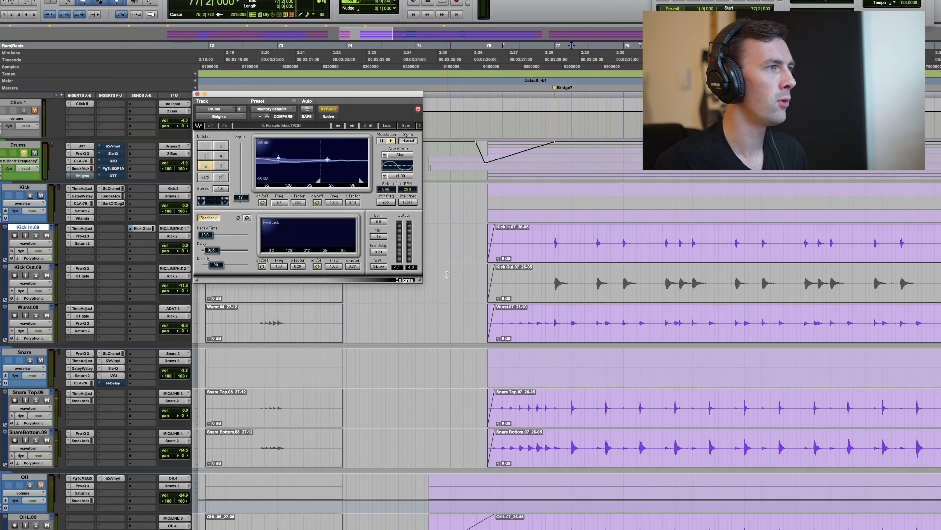
Audition the Enigma effect from 75|2 on the Kick Out track, then close its window.
click(446, 274)
key(space)
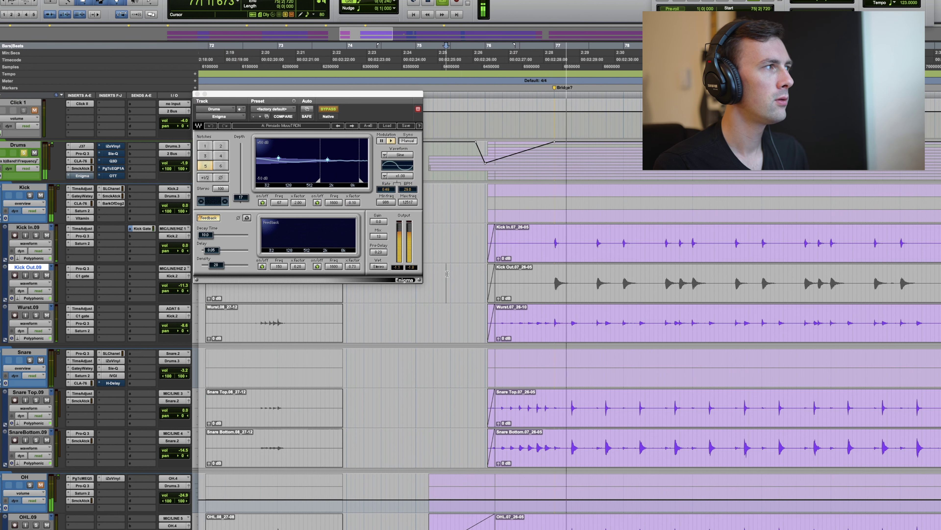
key(space)
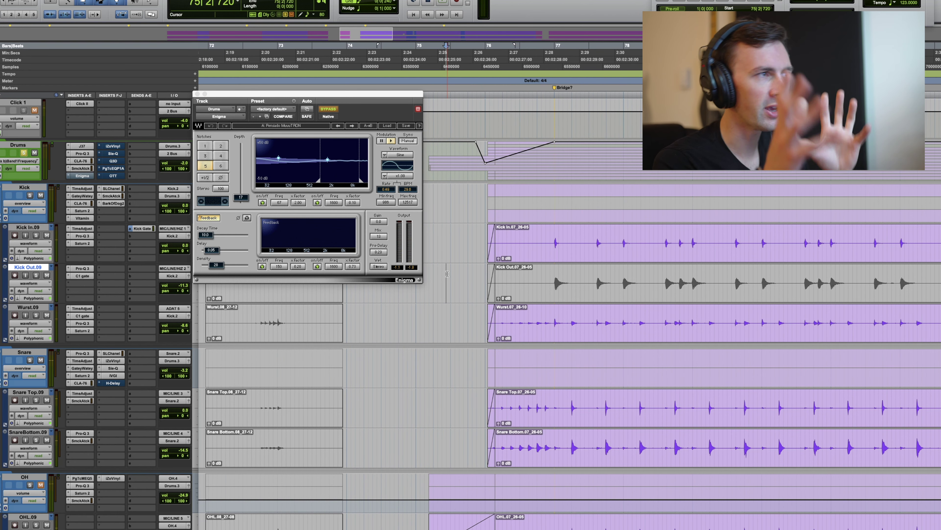
click(198, 94)
Set the playback start to 36|4|480 and open the Drums bus iZotope Vinyl plug-in.
scroll(327, 293, down, 5)
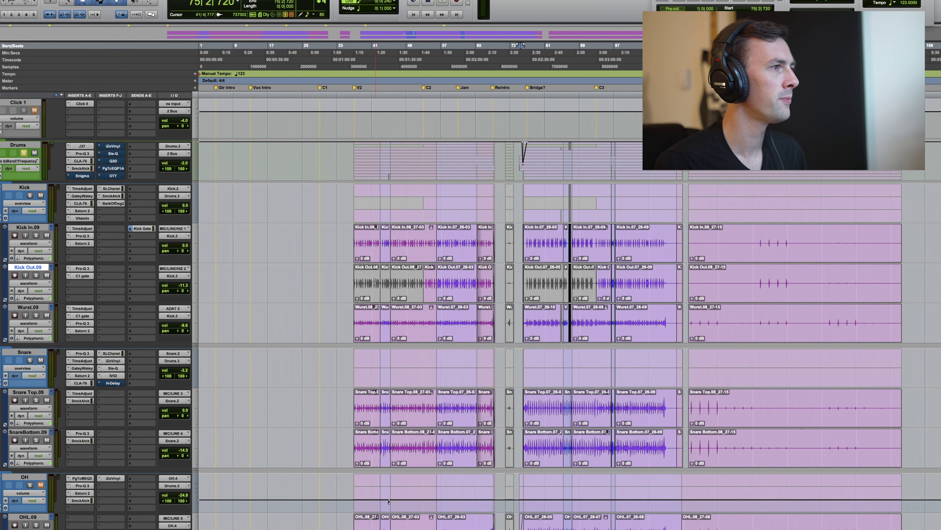
scroll(375, 281, up, 5)
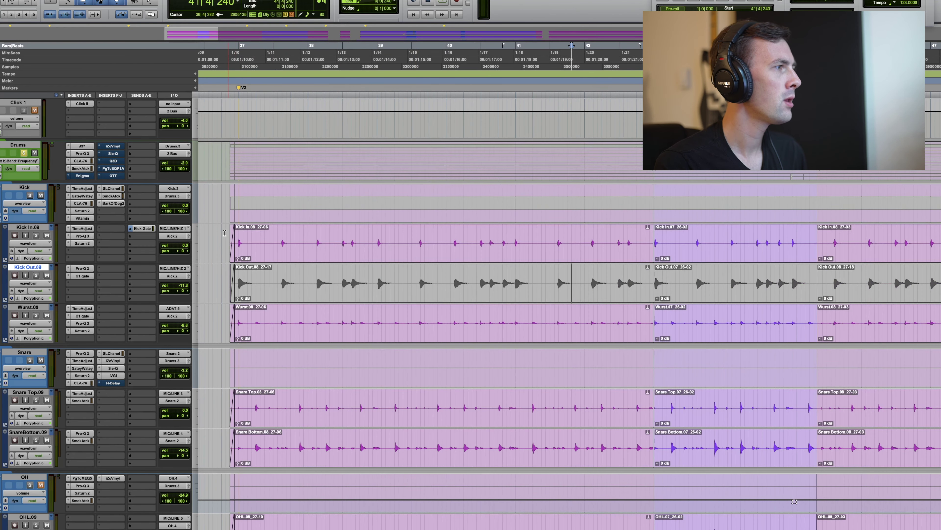
click(225, 228)
click(113, 146)
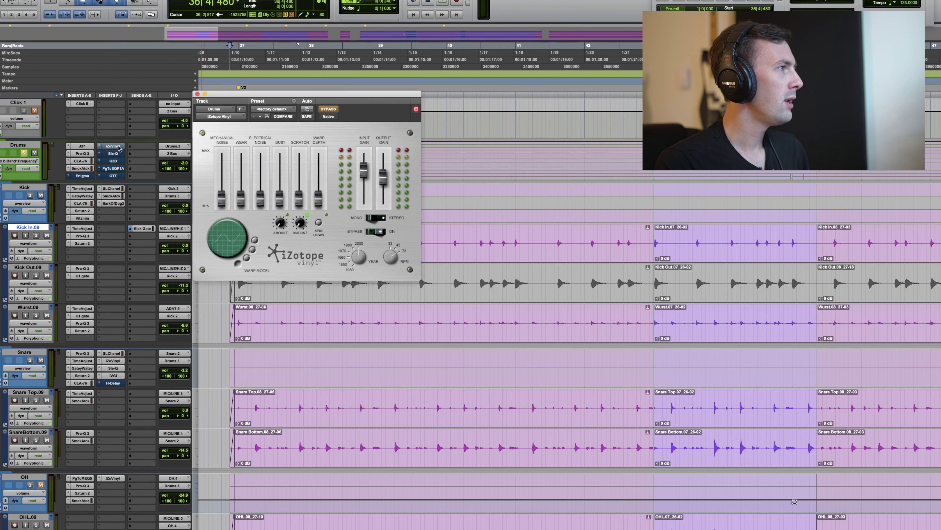
drag(310, 93, 263, 41)
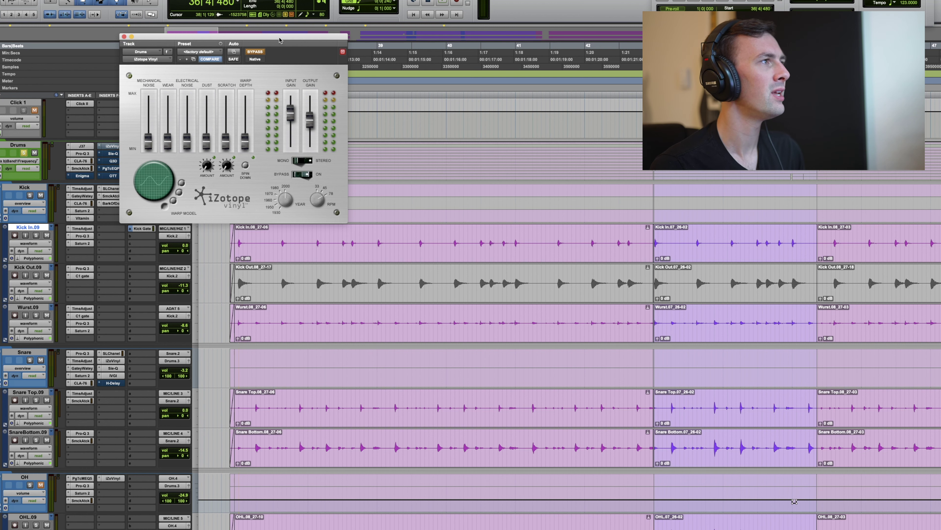
drag(280, 40, 291, 38)
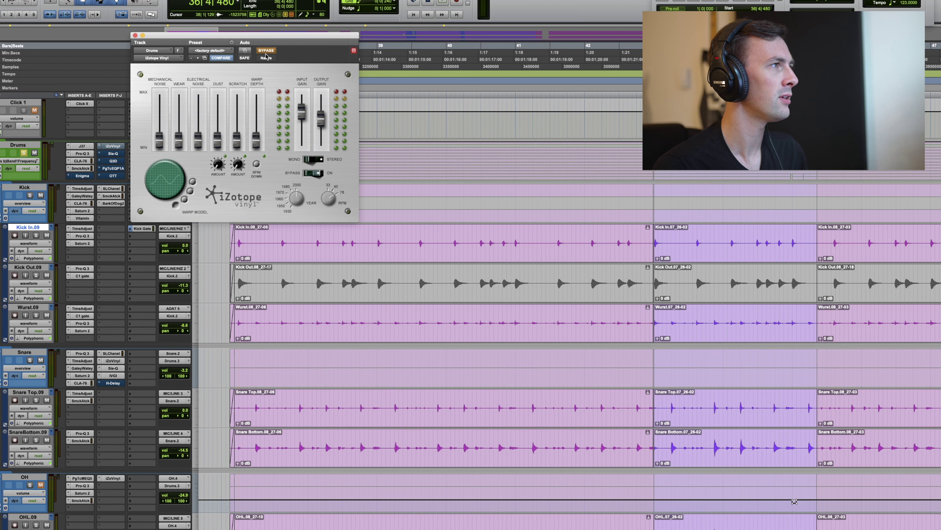
A/B the Vinyl effect during playback, leave it on, and close its window.
key(space)
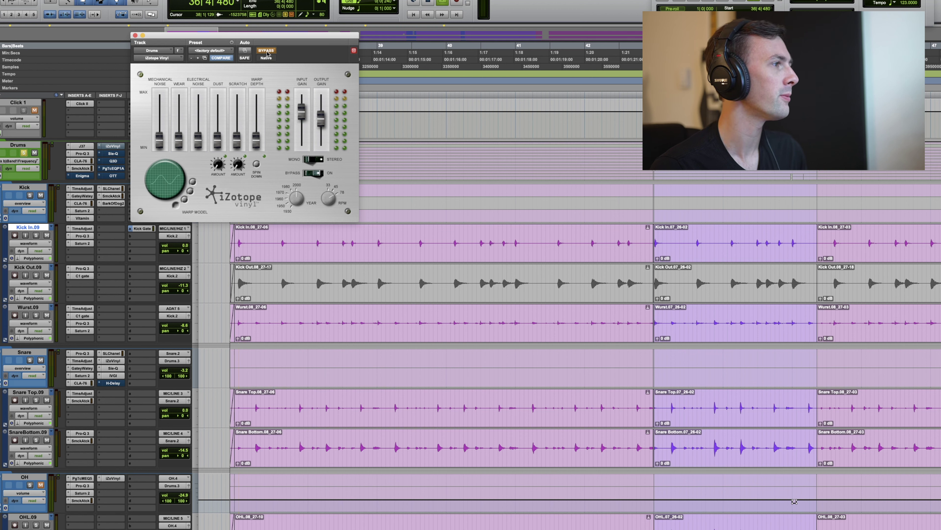
click(267, 52)
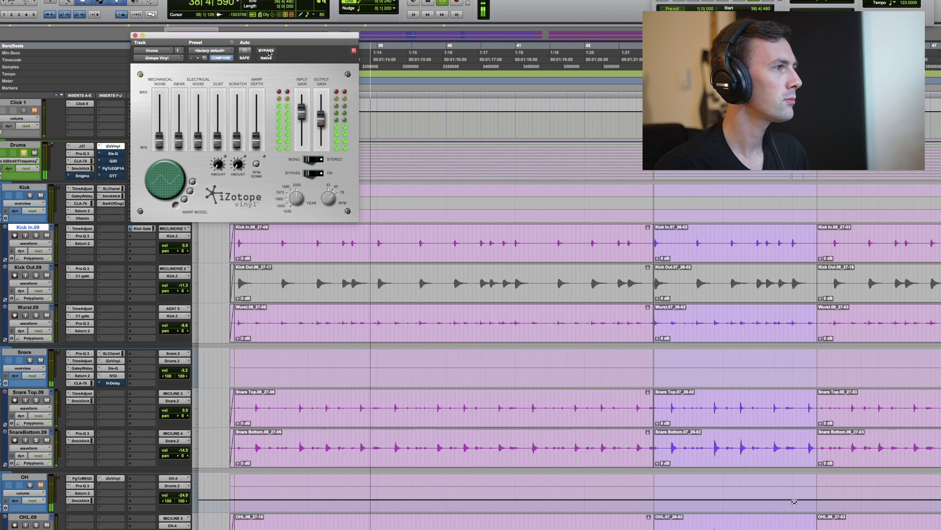
click(269, 52)
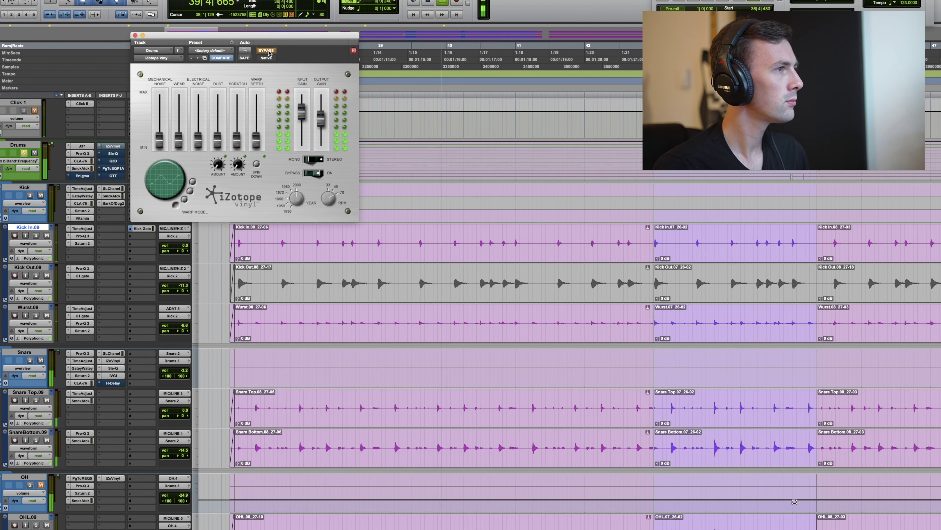
click(268, 51)
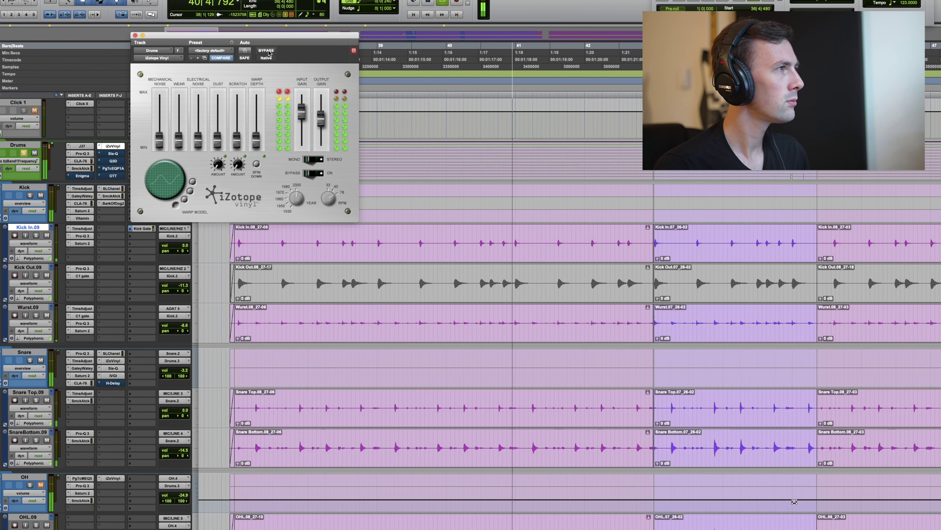
key(space)
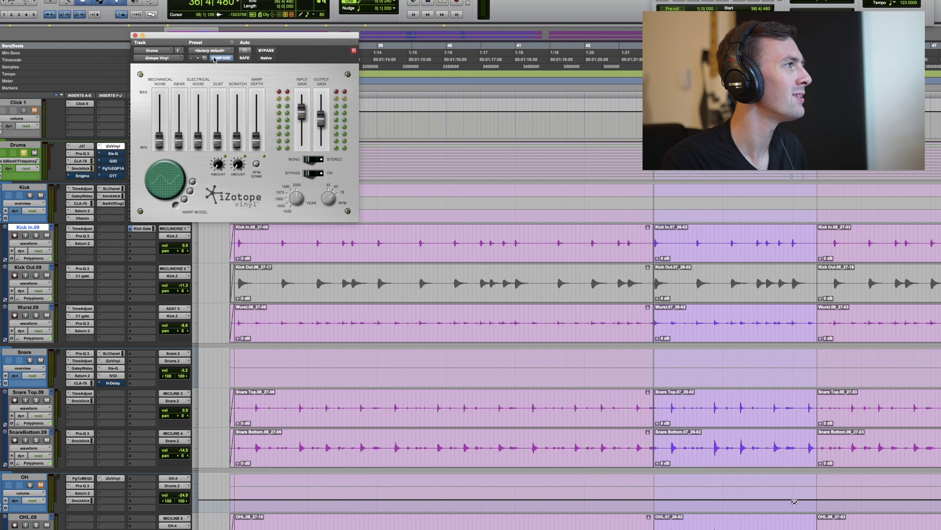
click(135, 36)
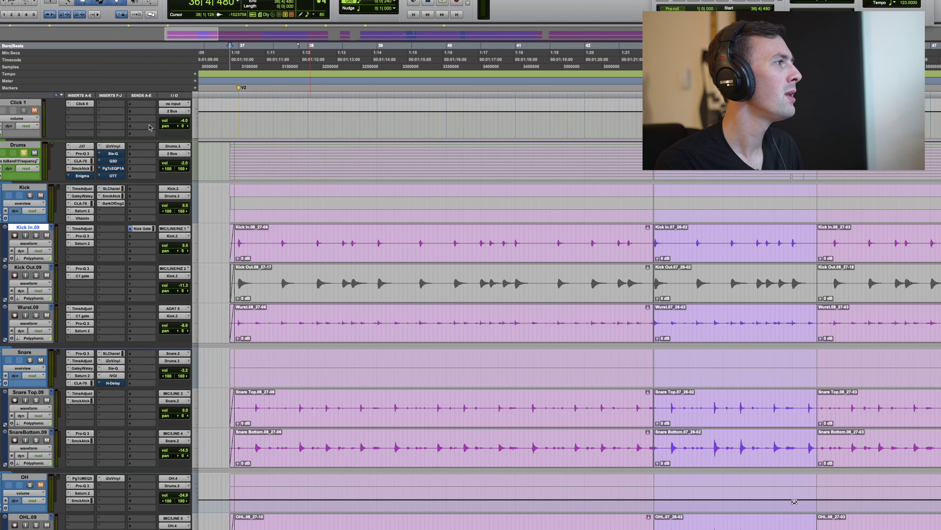
Switch on the Drums bus Sie-Q (default preset), A/B it against bypass, and close it.
click(113, 154)
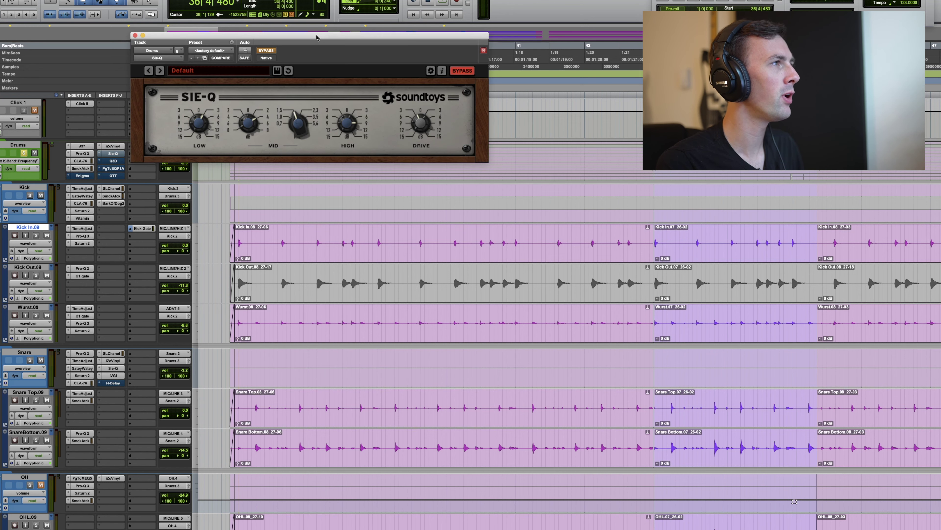
drag(316, 37, 403, 7)
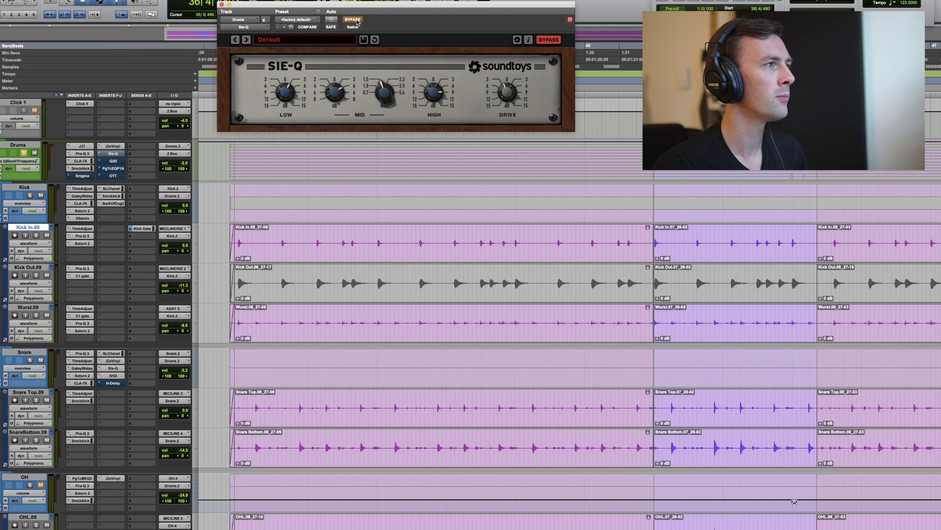
key(space)
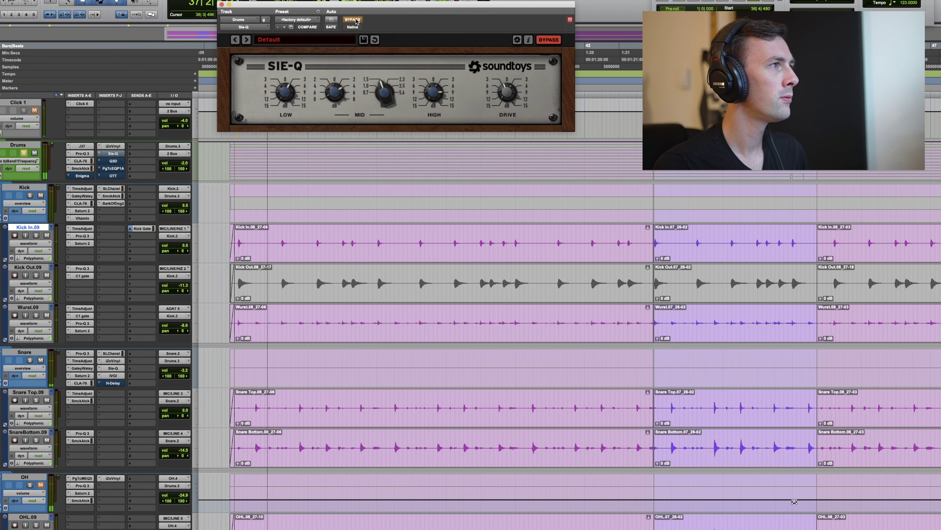
click(353, 20)
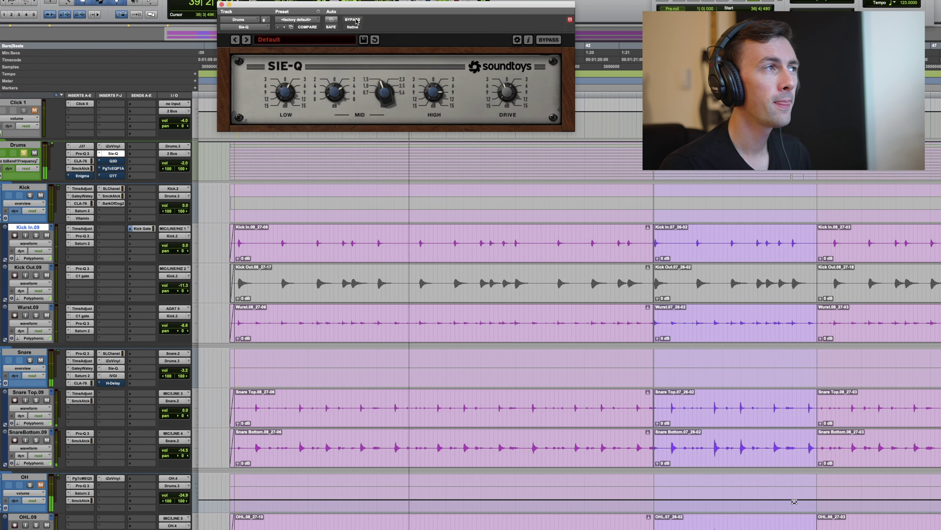
key(space)
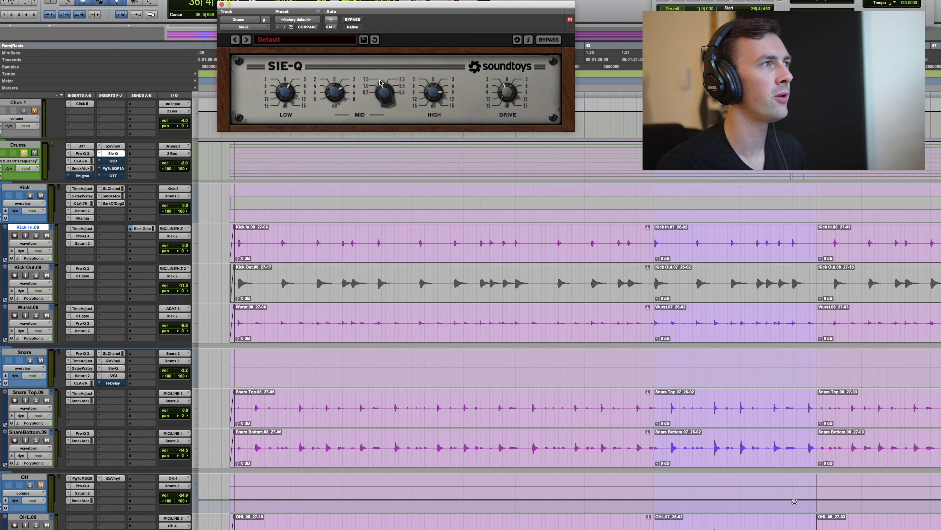
key(space)
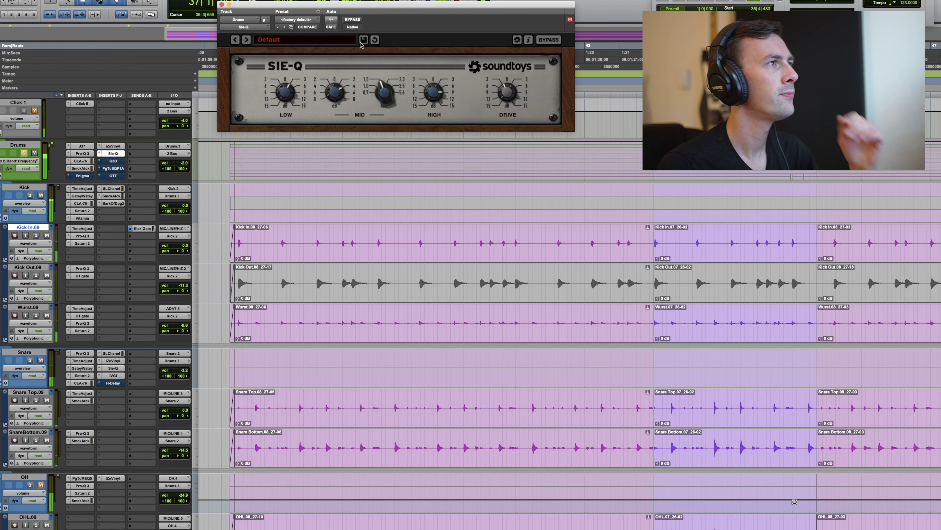
click(352, 20)
click(353, 20)
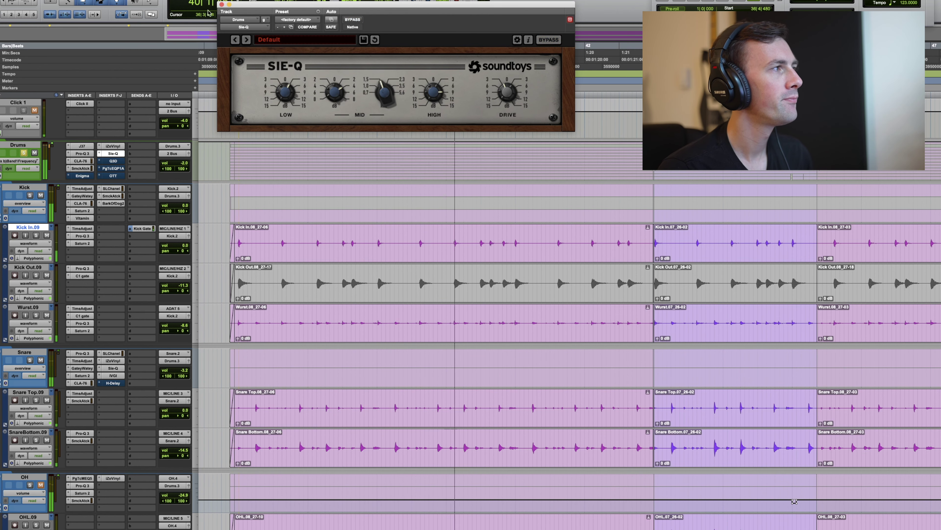
click(222, 4)
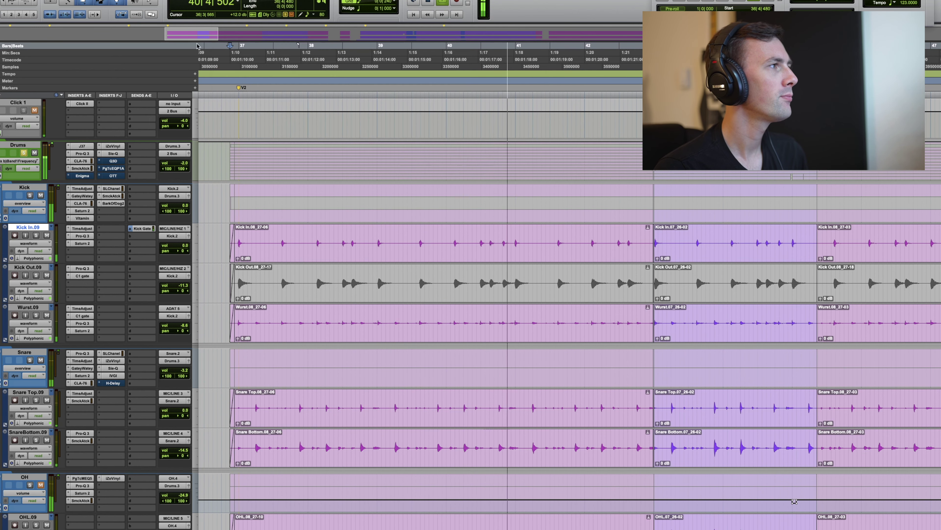
Activate the Drums bus Q3D EQ after A/B-ing it against bypass during playback, then close it.
click(113, 160)
key(space)
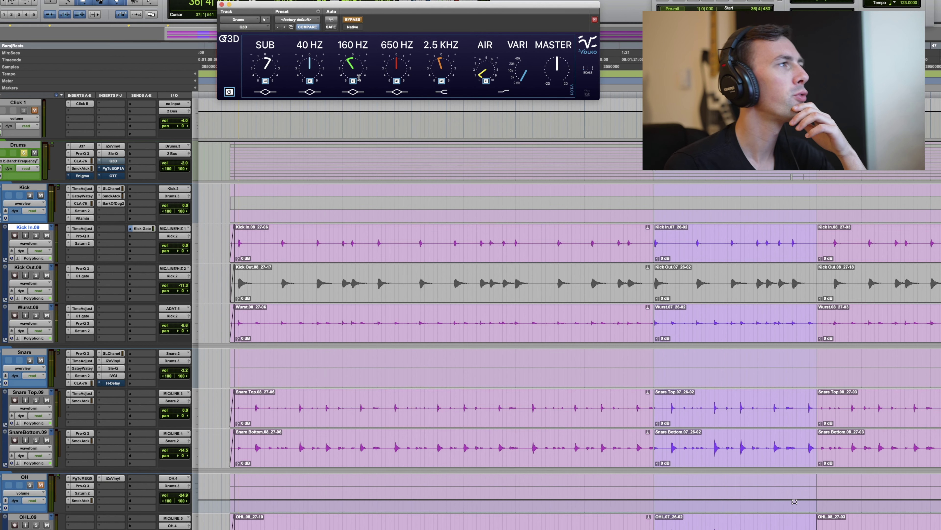
drag(366, 5, 389, 36)
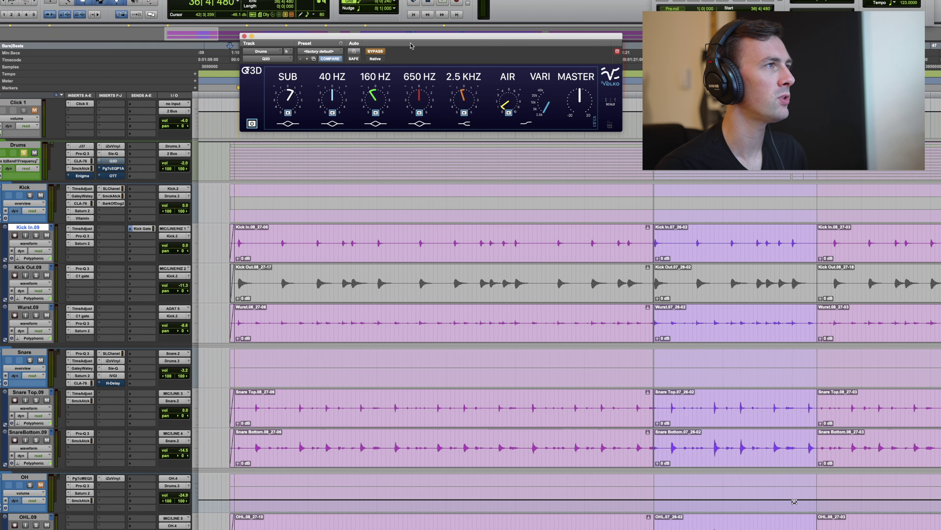
drag(411, 45, 425, 56)
key(space)
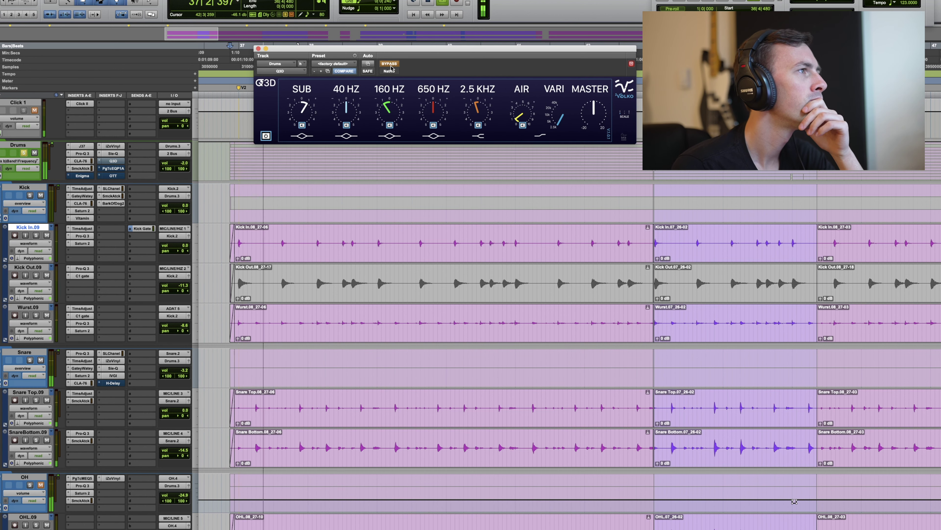
click(391, 65)
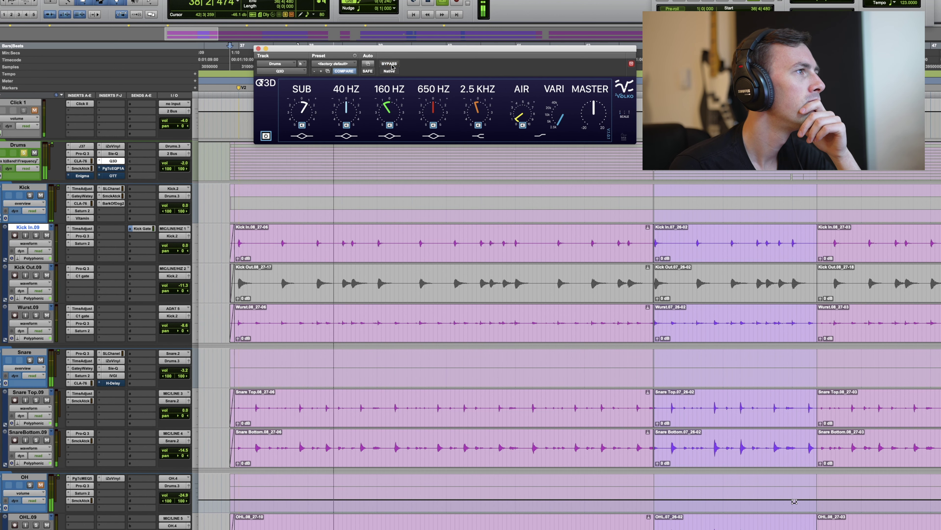
click(390, 65)
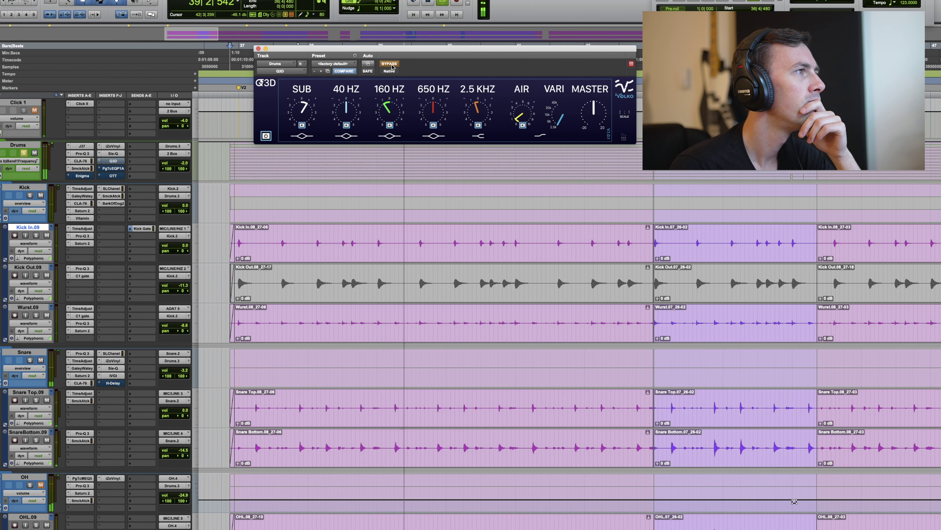
click(390, 65)
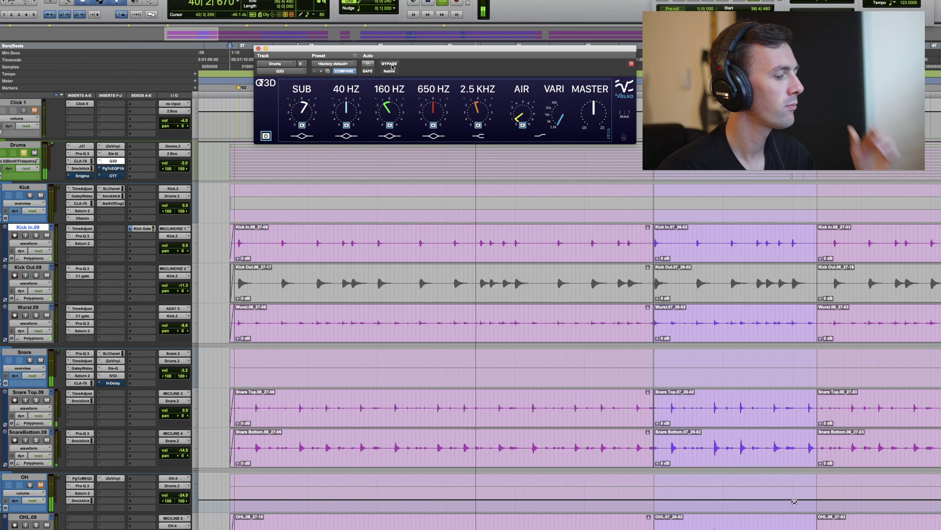
key(space)
click(259, 49)
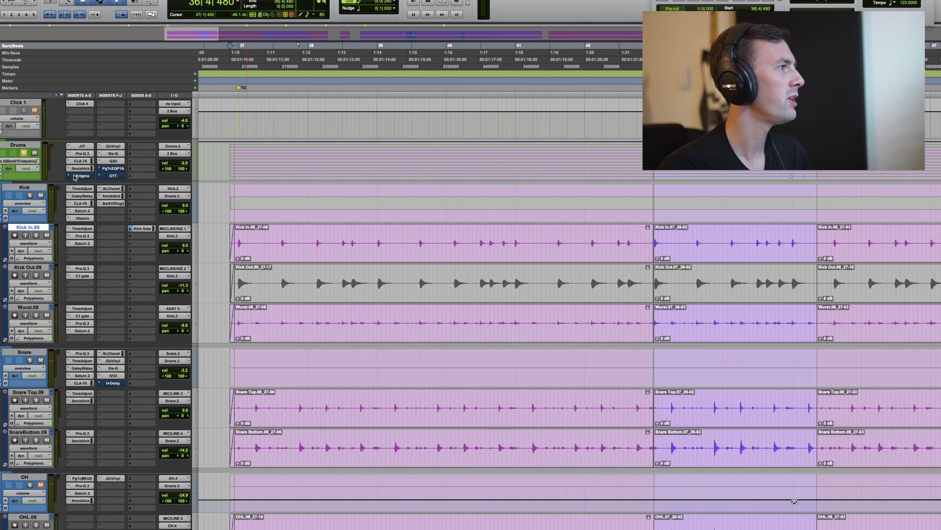
Open the PuigTec EQP1A on the Drums bus and switch it on during playback.
click(108, 170)
drag(395, 59, 420, 62)
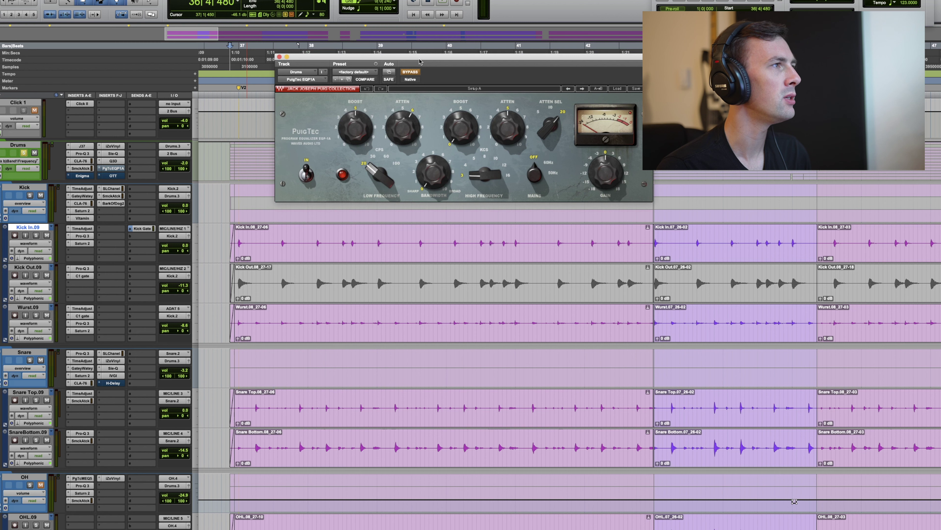
key(space)
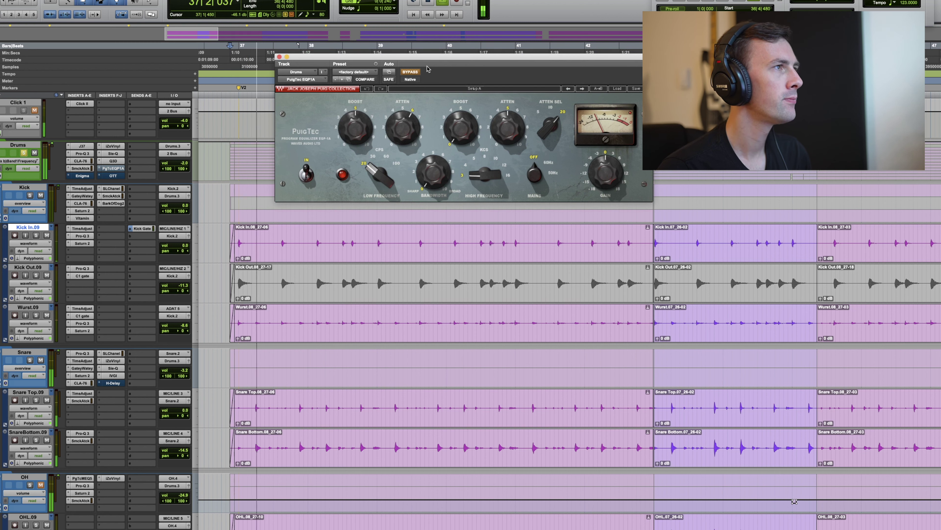
click(413, 74)
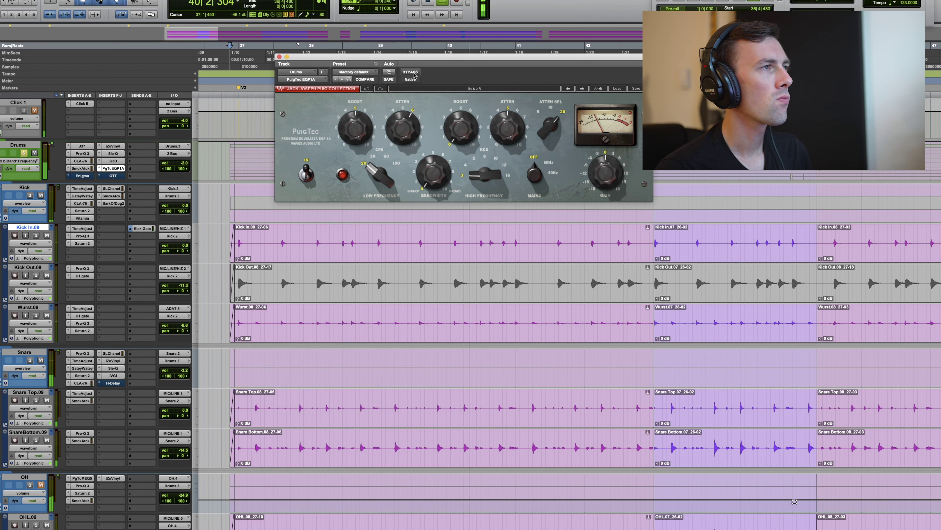
key(space)
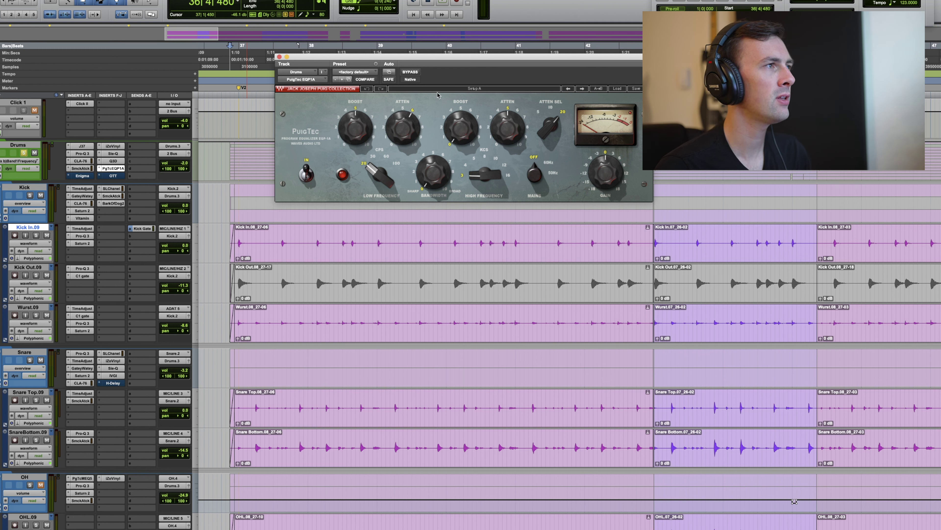
A/B the EQP1A against bypass, leave it enabled, close it, and bring up OTT.
key(space)
click(410, 72)
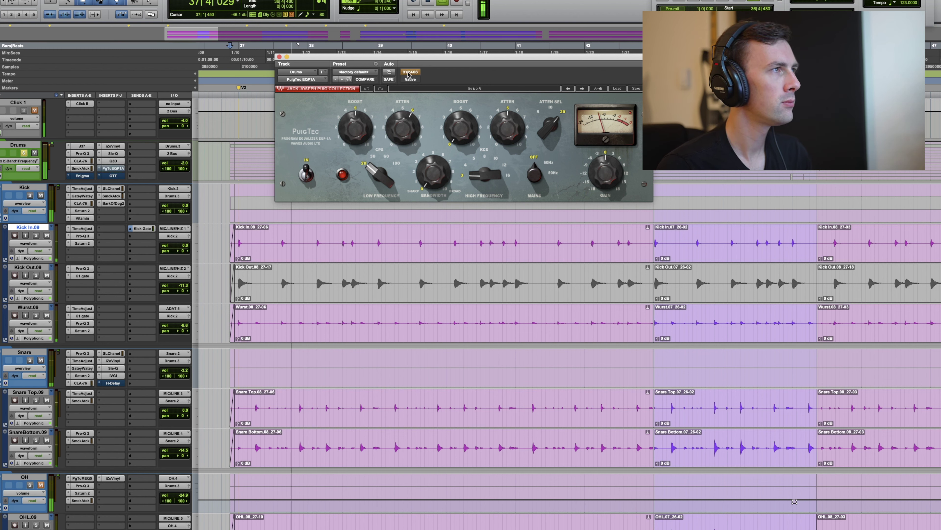
key(space)
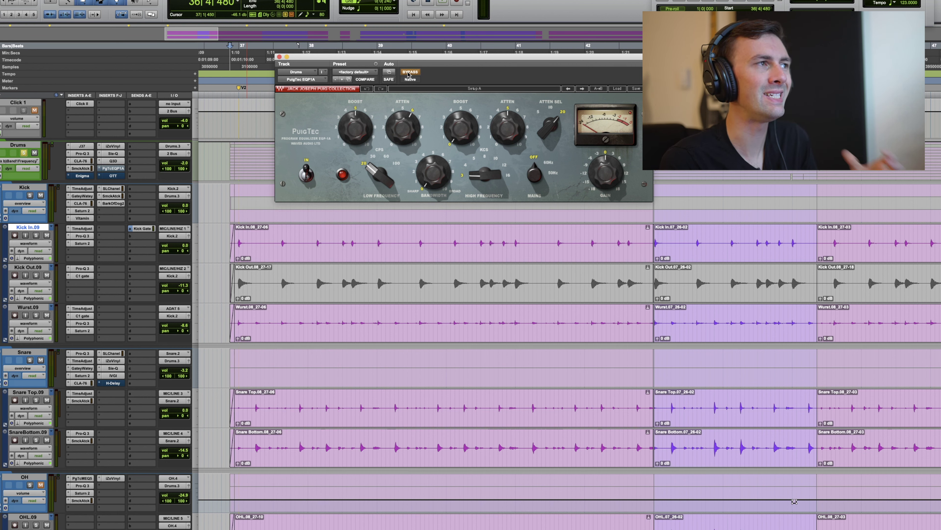
key(space)
click(408, 73)
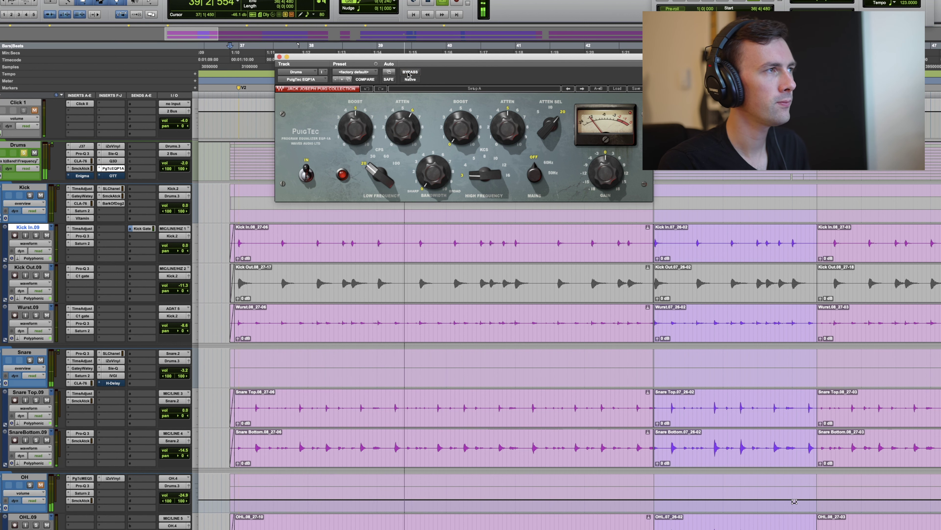
key(space)
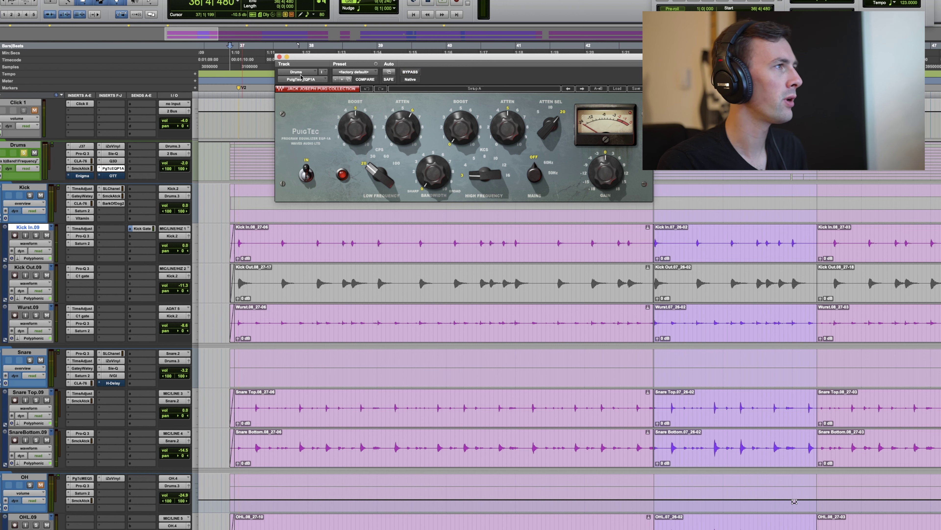
click(280, 57)
click(113, 177)
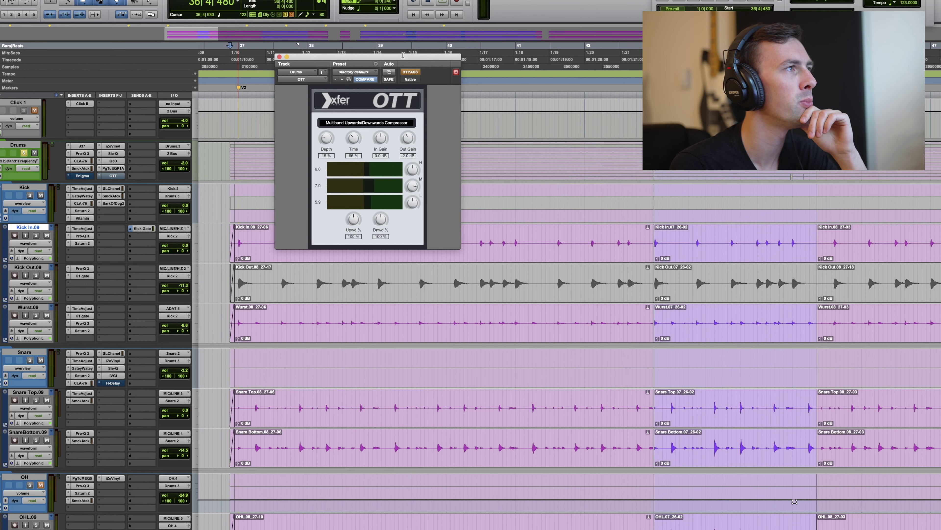
Move the OTT window aside and switch the compressor on during playback.
drag(403, 60, 512, 83)
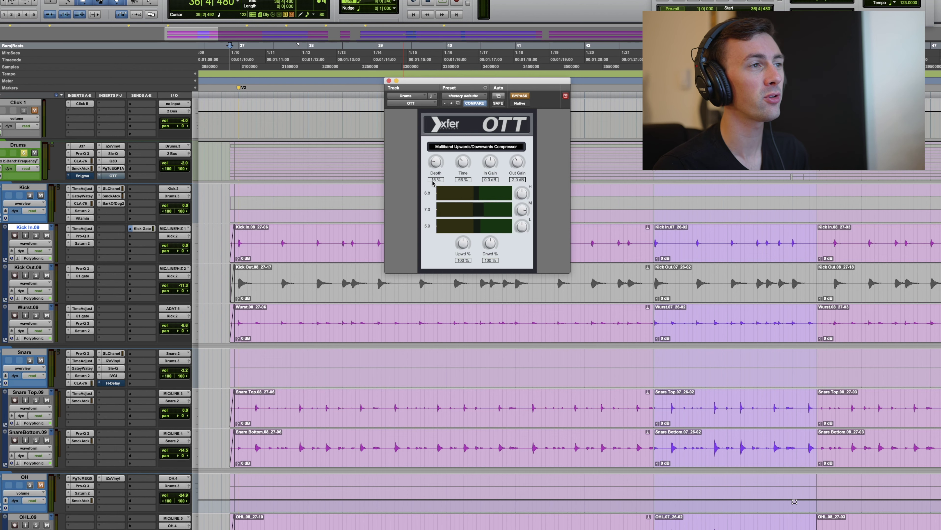
key(space)
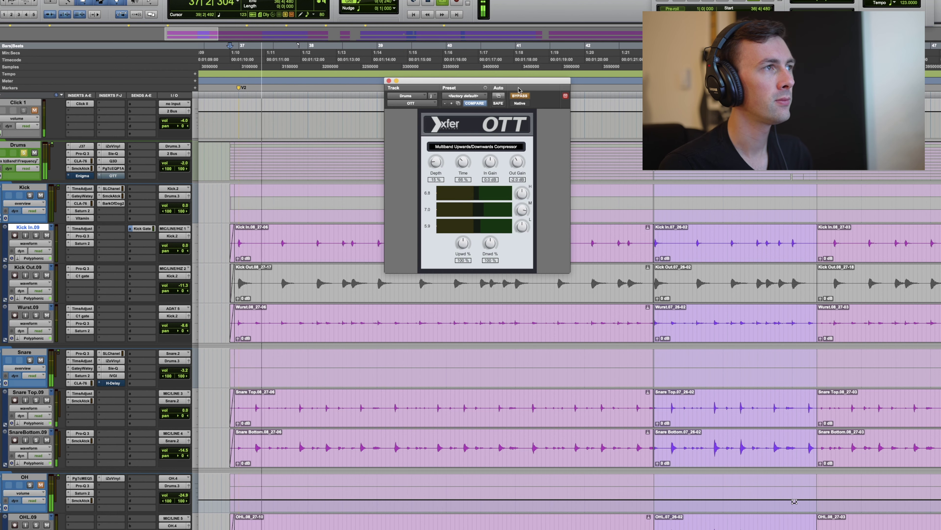
click(519, 96)
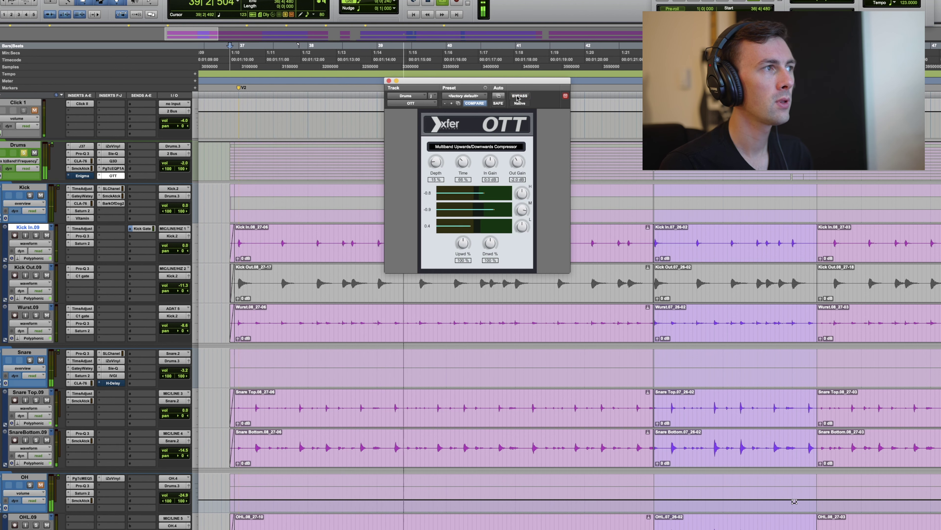
key(space)
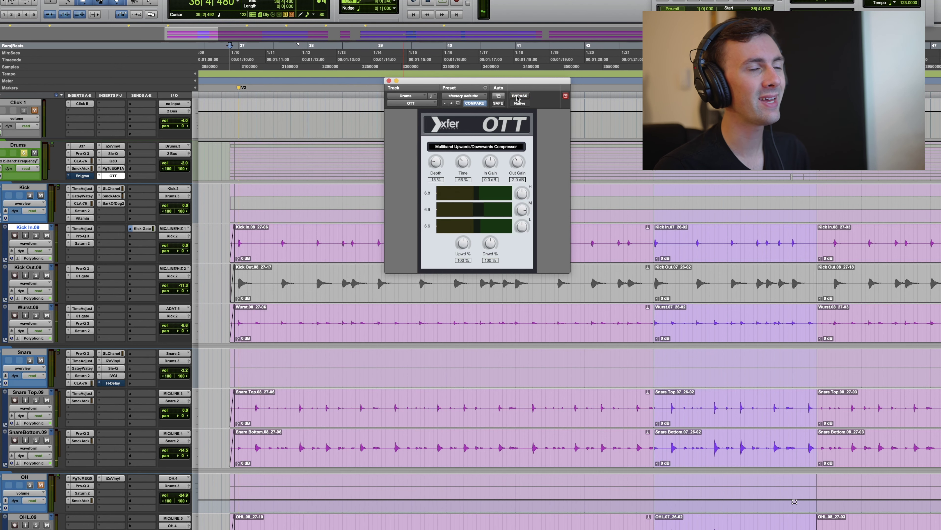
Set OTT Depth to 15% and compare against bypass, leaving it enabled.
key(space)
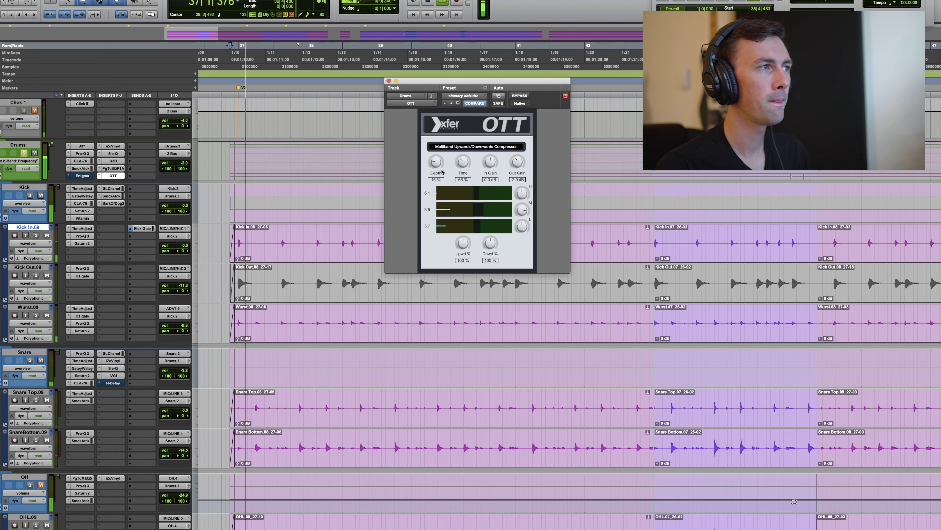
mouse_move(437, 163)
mouse_down()
mouse_move(463, 83)
mouse_move(449, 176)
mouse_up()
key(space)
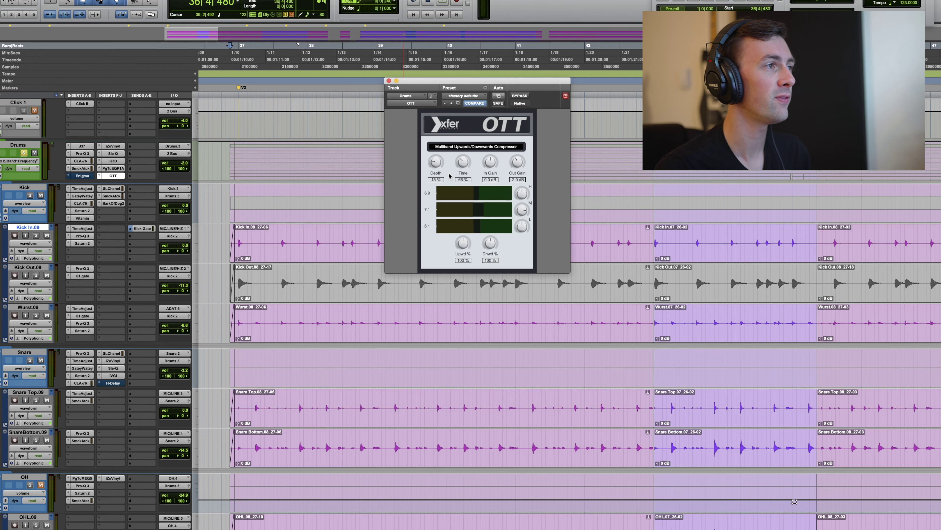
key(space)
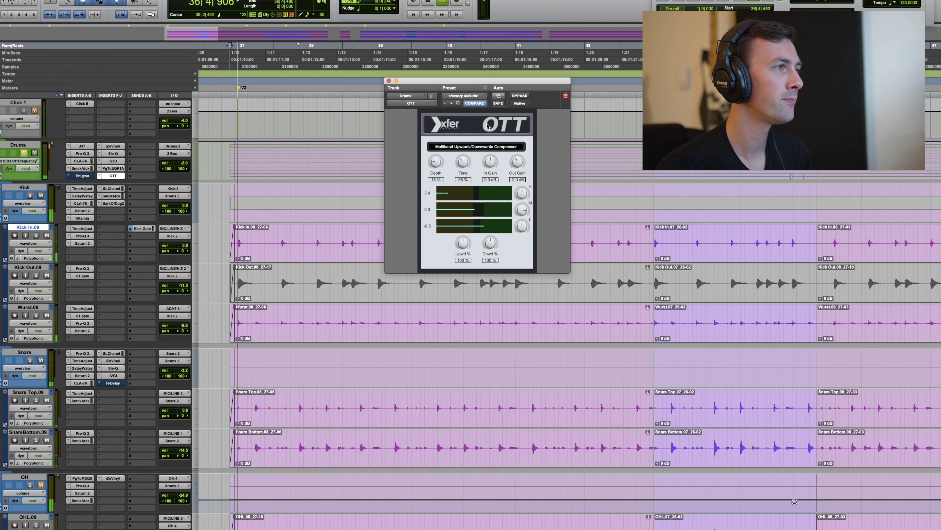
click(519, 96)
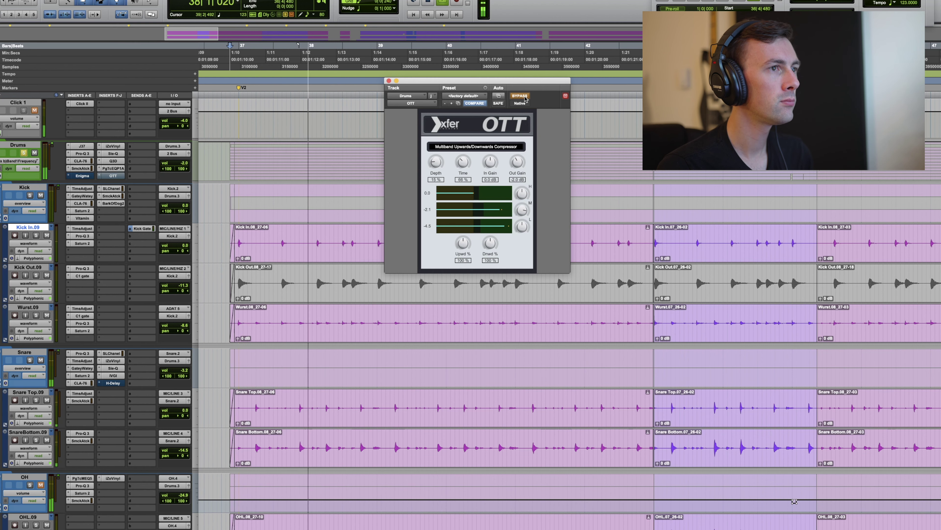
click(524, 97)
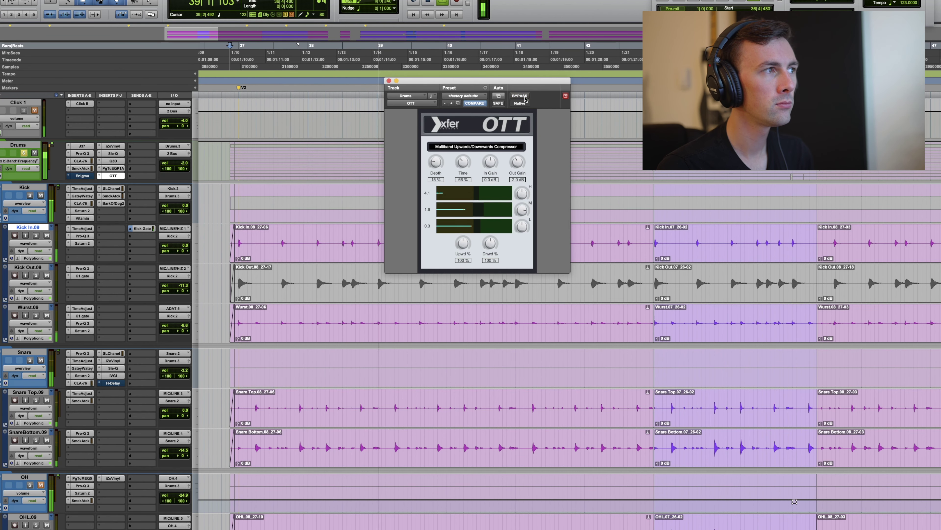
key(space)
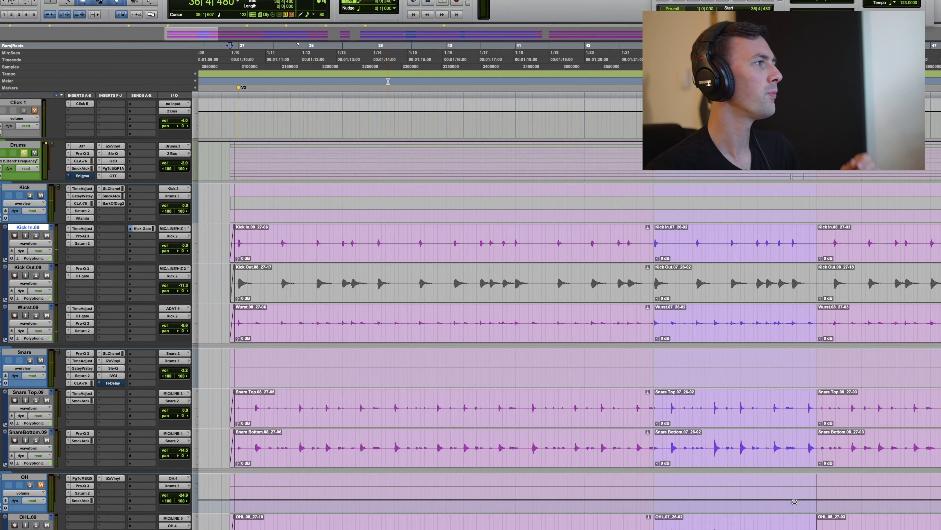
click(388, 81)
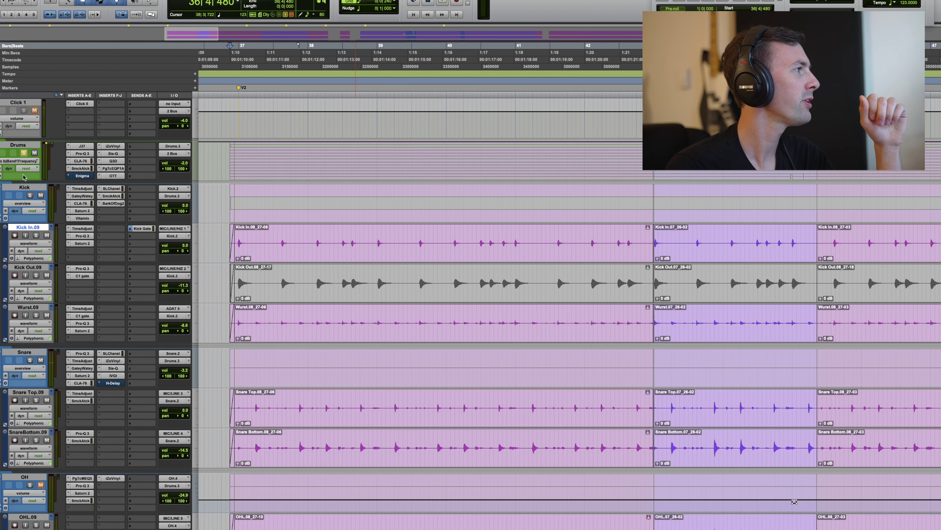
click(24, 153)
click(30, 195)
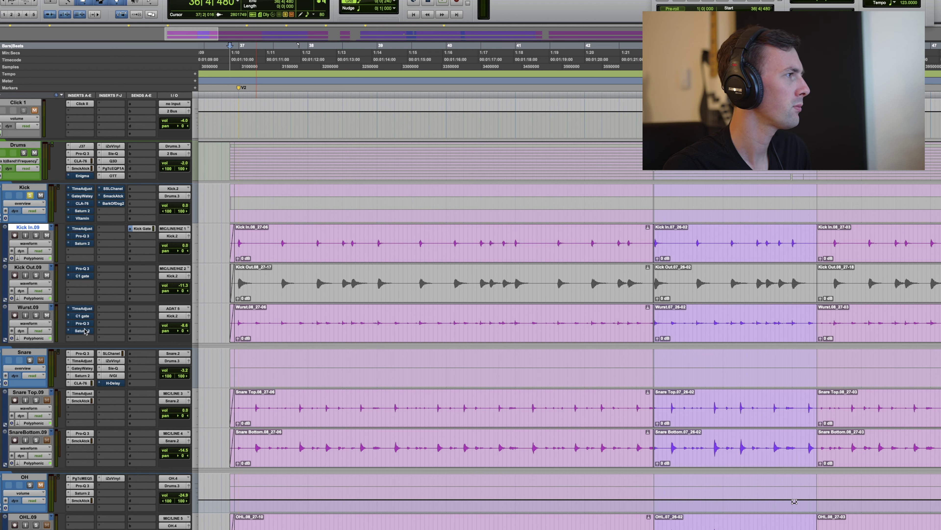
Solo Kick In.09 and replay the drum section from bar 36 several times.
key(space)
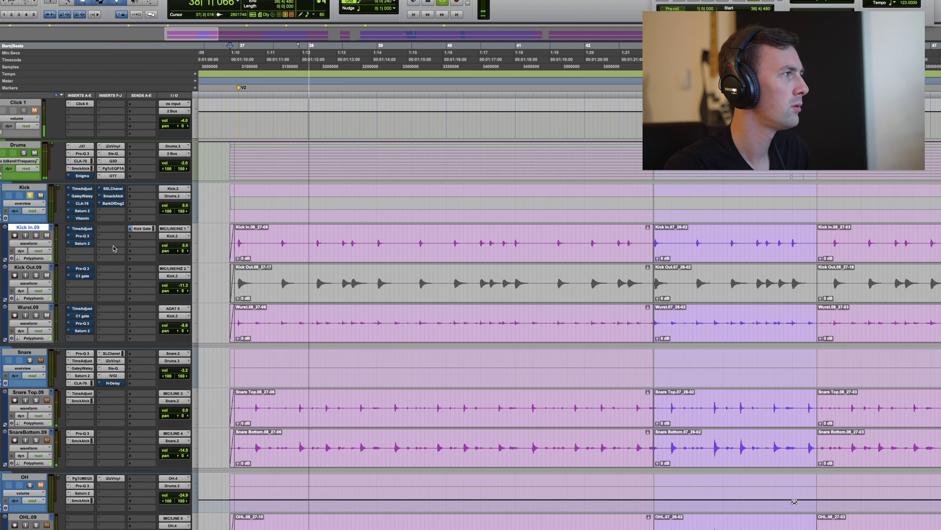
click(36, 236)
key(space)
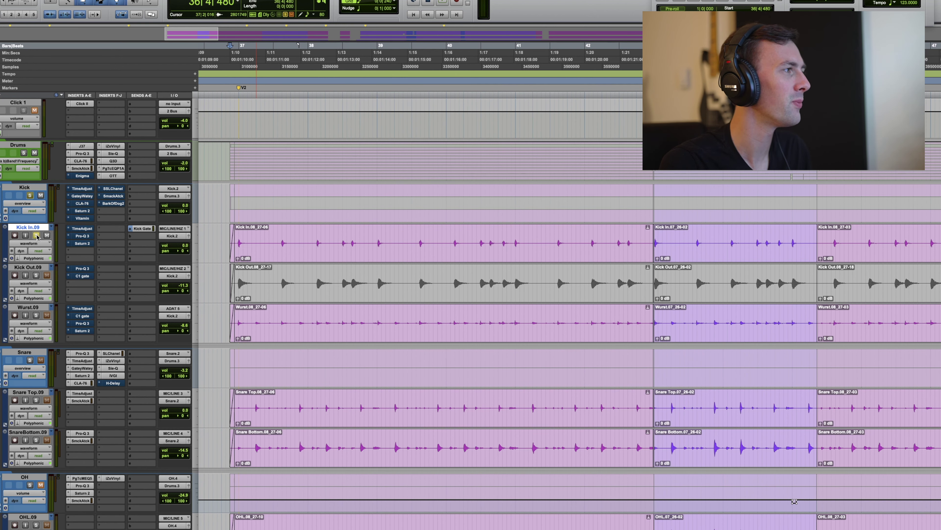
key(space)
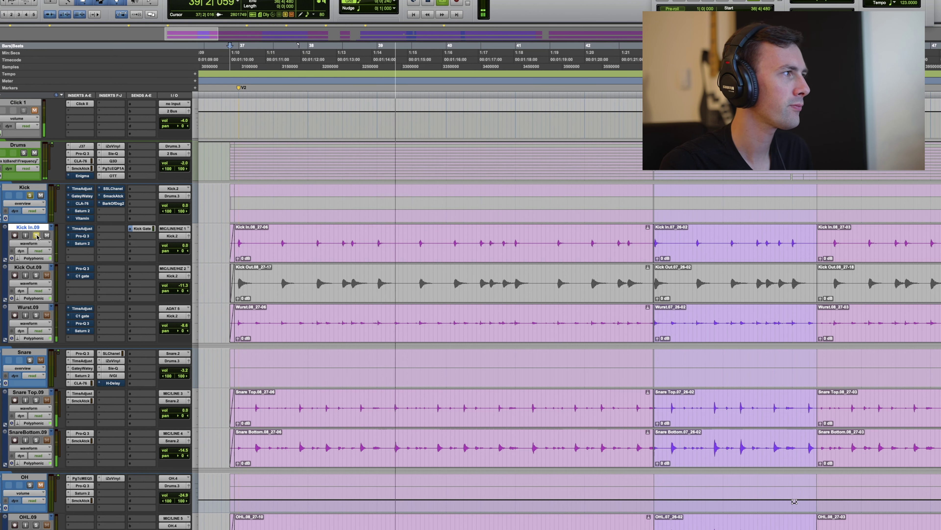
key(space)
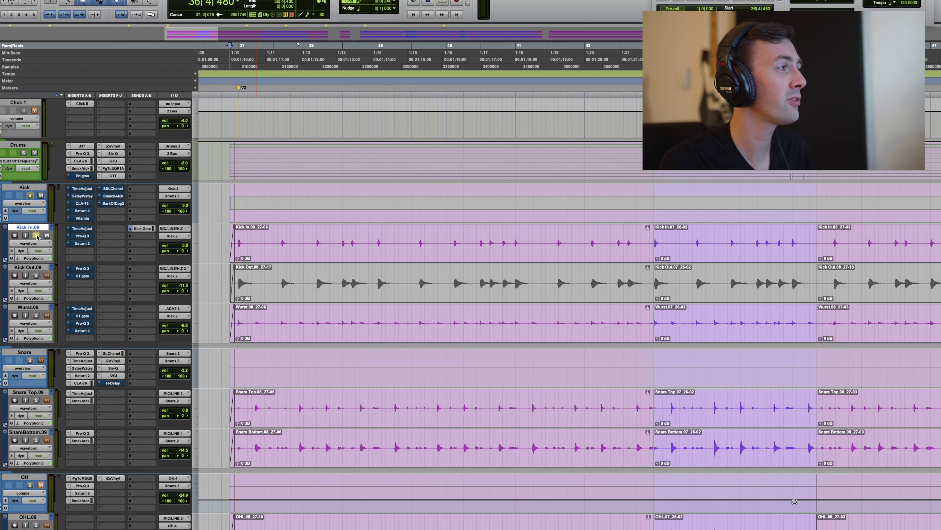
key(space)
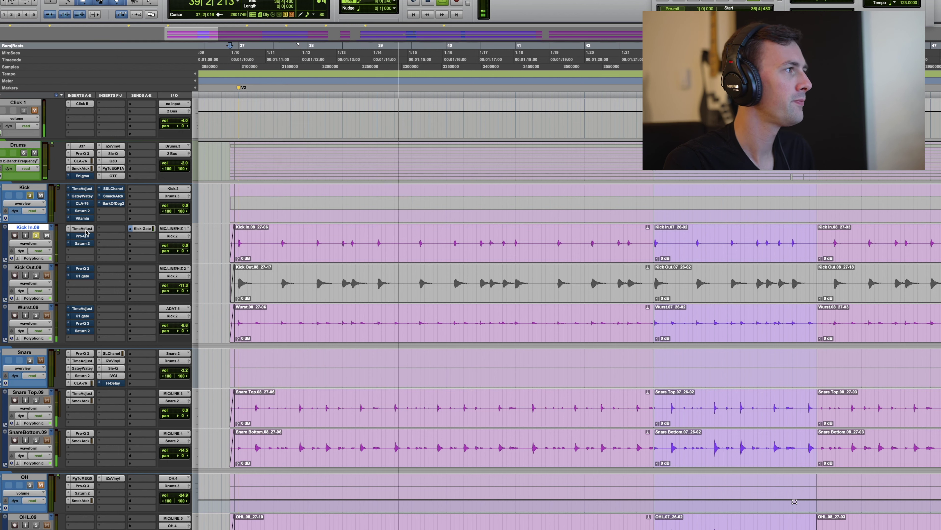
key(space)
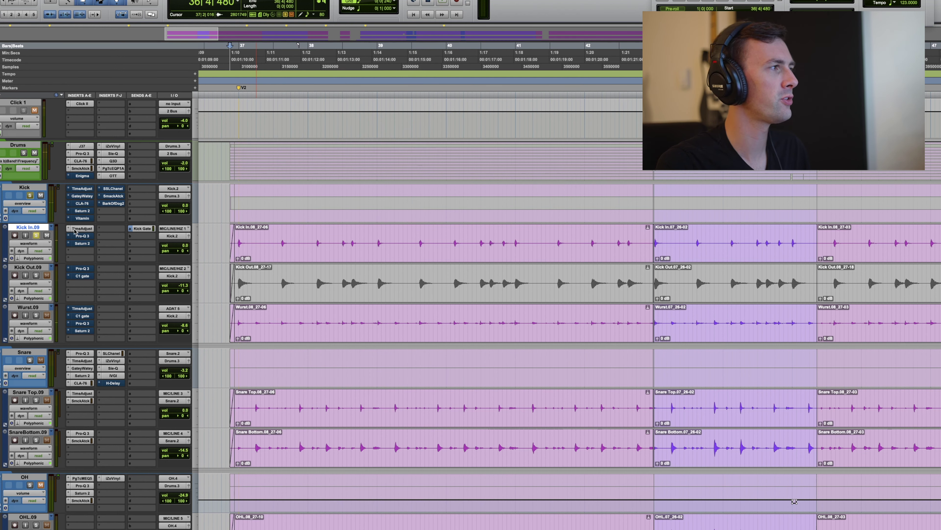
Check Kick In.09's Time Adjuster 32-sample delay, then zoom out to the whole song.
click(74, 230)
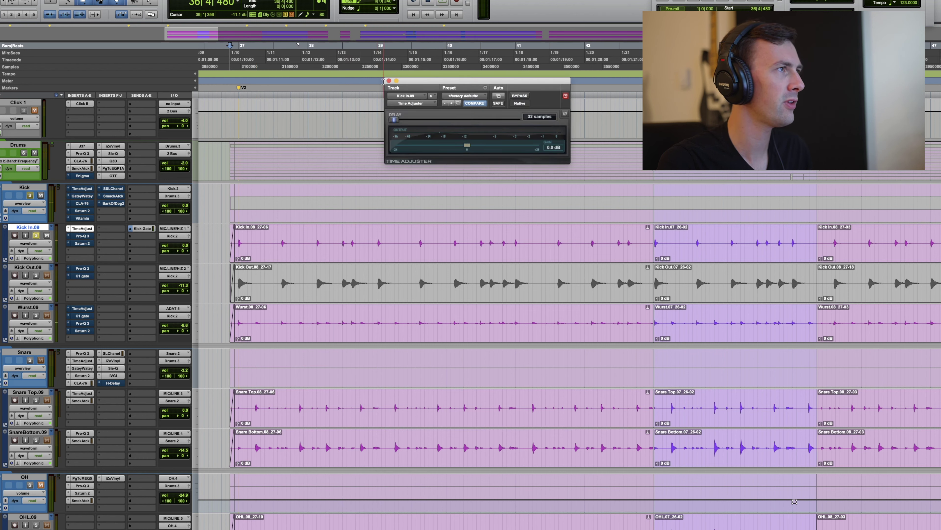
click(388, 80)
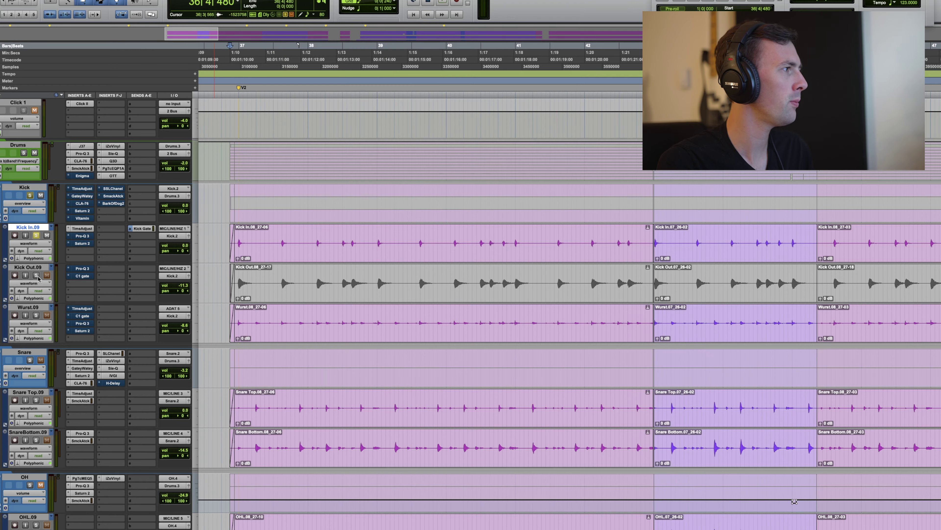
key(r)
key(r)
key(r)
key(r)
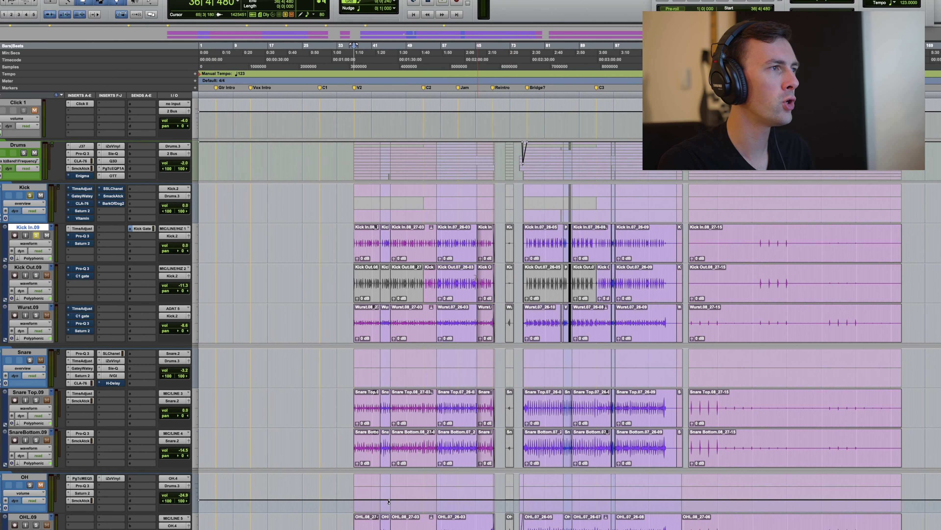
Zoom in on the Kick Out.09 clips near bar 51 and solo Kick Out.09.
click(467, 280)
key(t)
key(t)
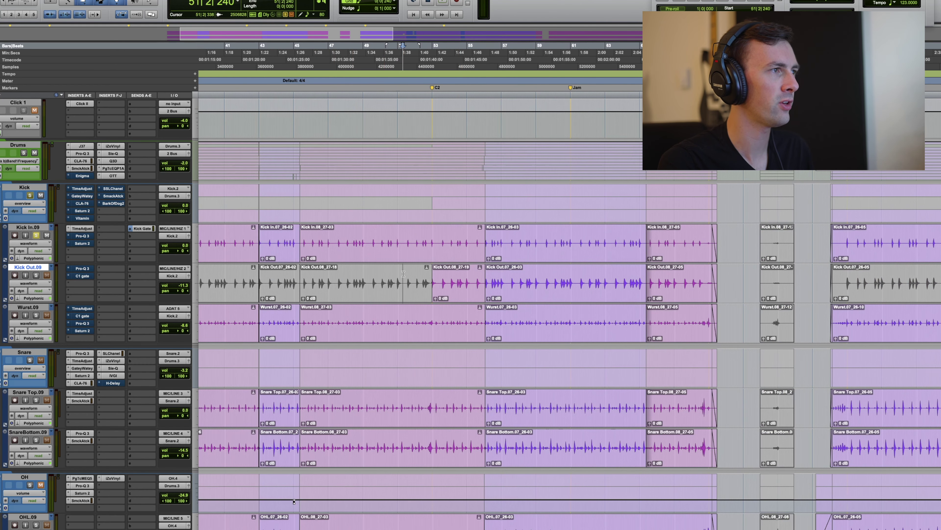
key(space)
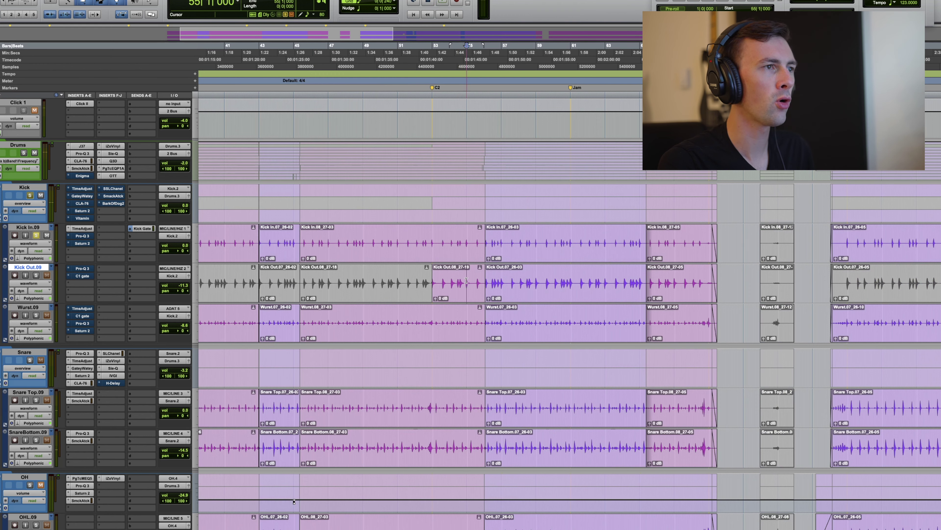
key(t)
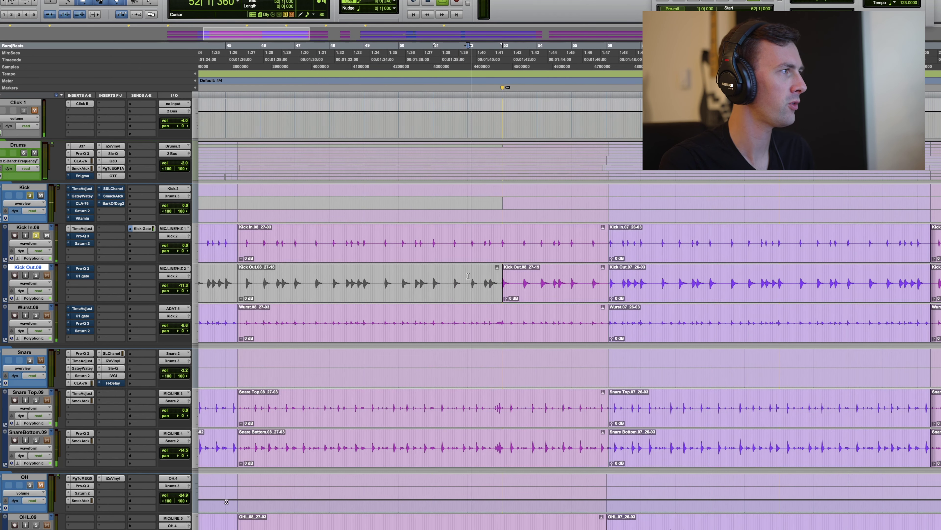
click(36, 275)
key(space)
Unsolo Kick In.09 and audition Kick Out.09 alone, replaying from bar 52.
click(36, 234)
key(space)
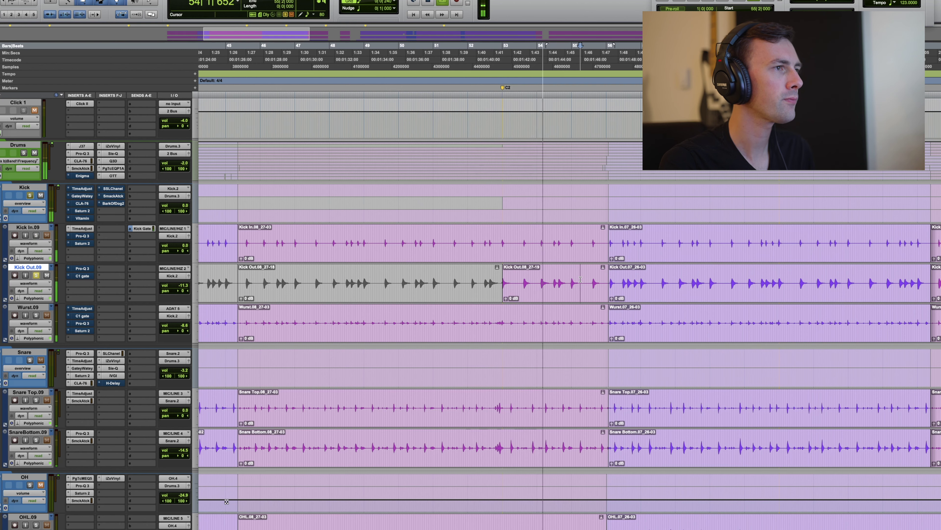
key(super+bracketright)
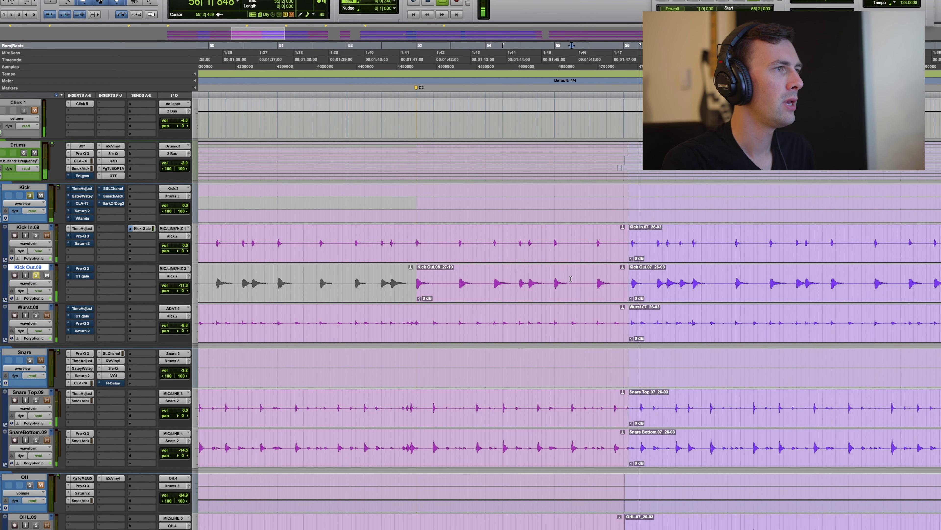
key(space)
click(413, 240)
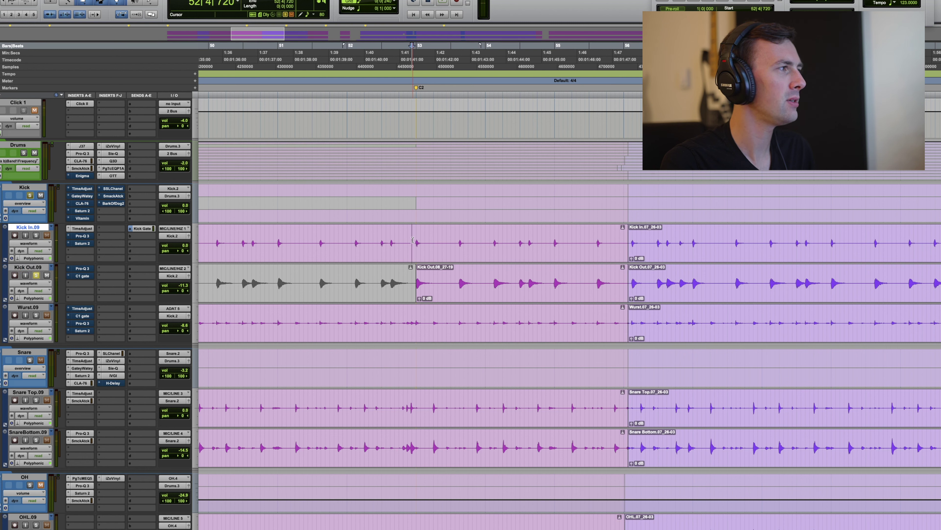
key(space)
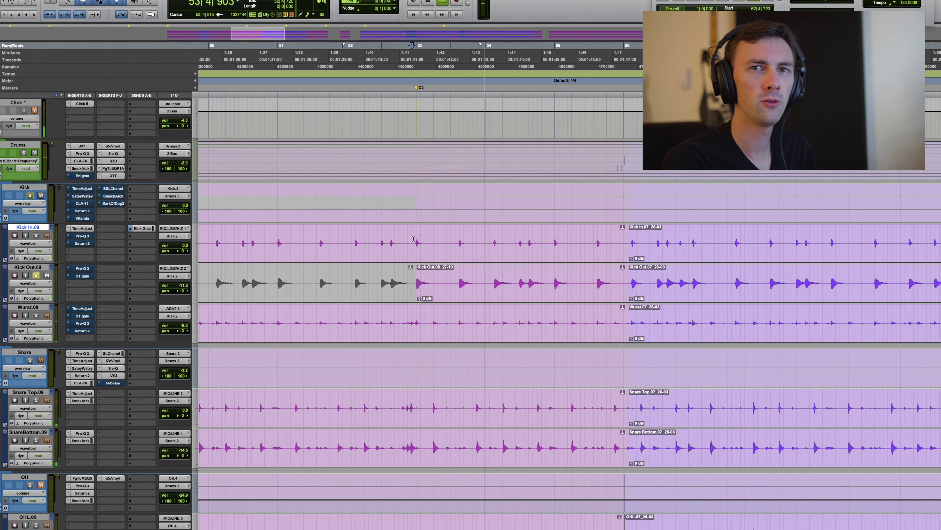
key(space)
Check Kick Out.09's Pro-Q 3, then open Kick In.09's Pro-Q 3 lower on screen.
click(82, 269)
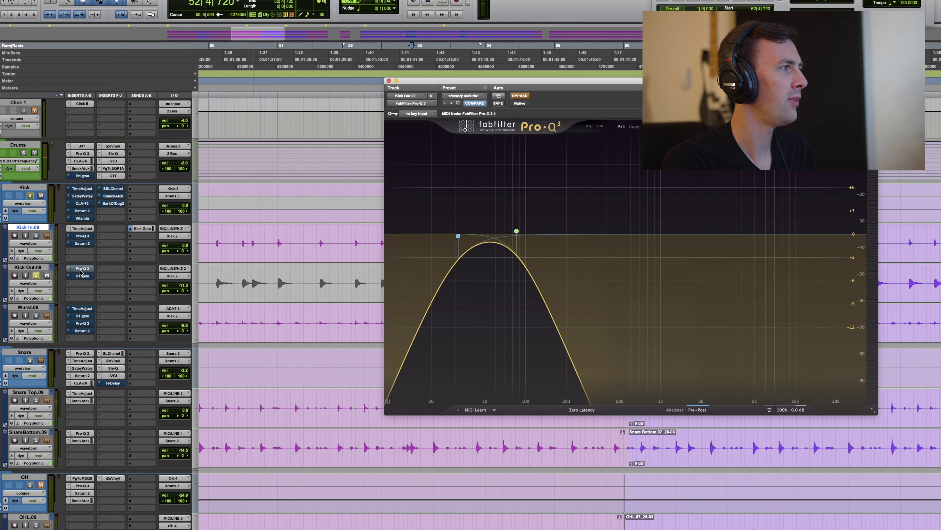
click(389, 81)
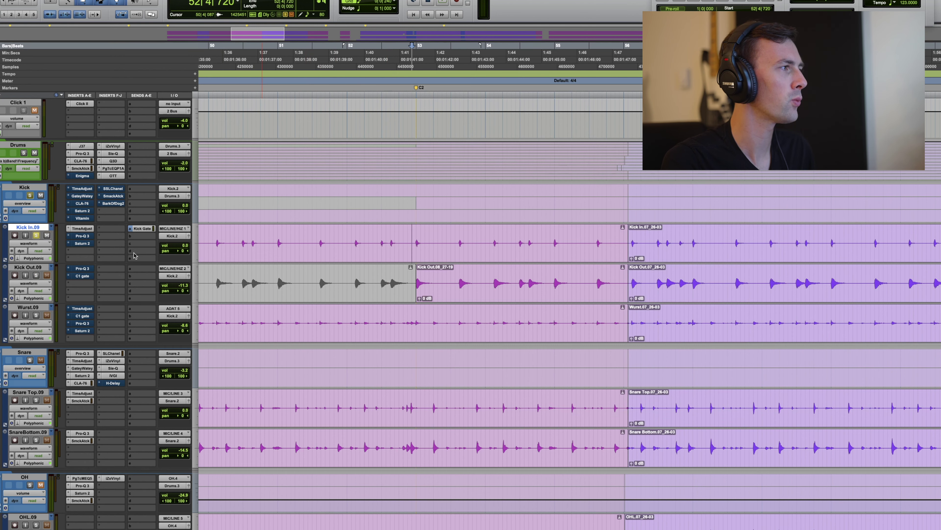
click(82, 236)
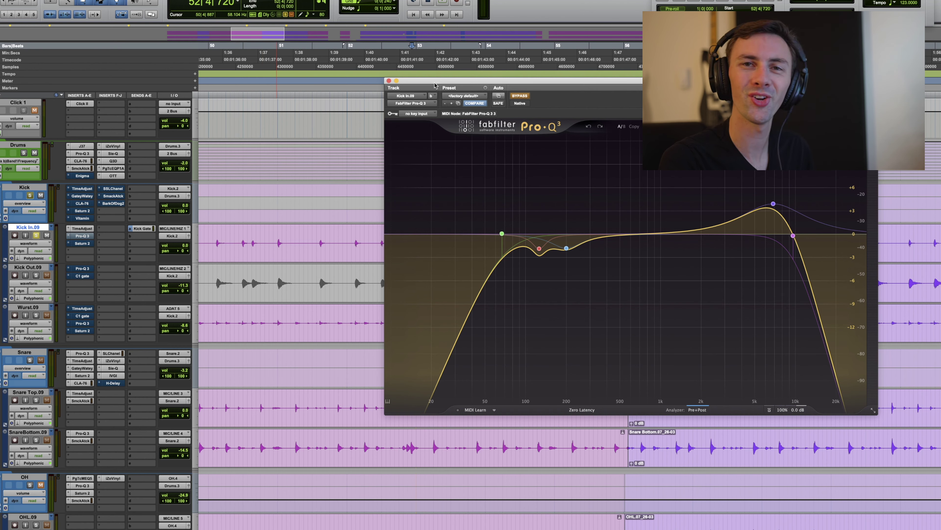
drag(437, 83, 353, 131)
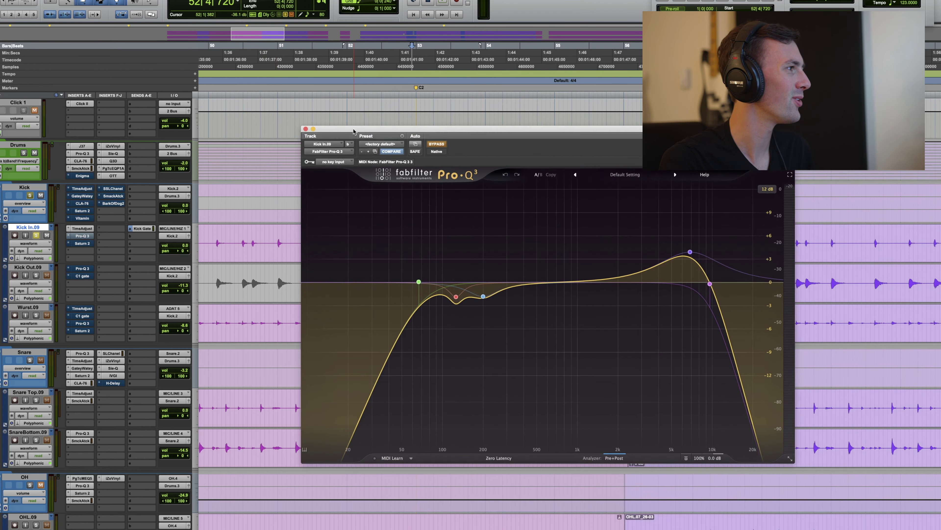
Re-enable Kick In.09's Pro-Q 3 during playback, then bring up its Saturn 2 insert.
key(space)
click(437, 145)
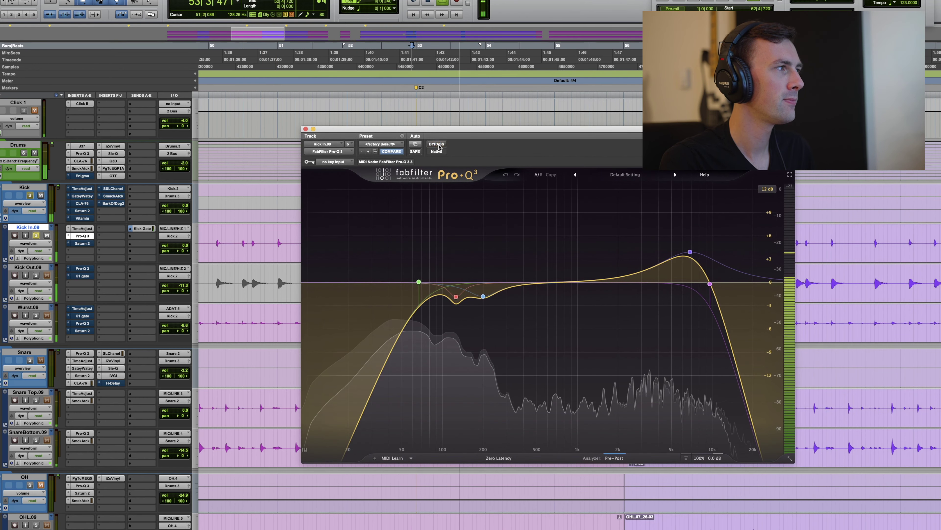
mouse_move(457, 292)
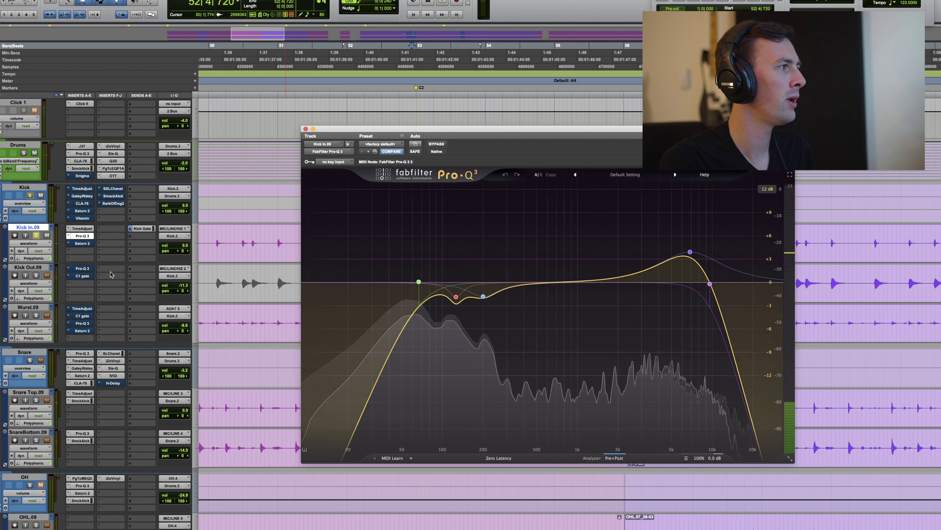
mouse_move(690, 253)
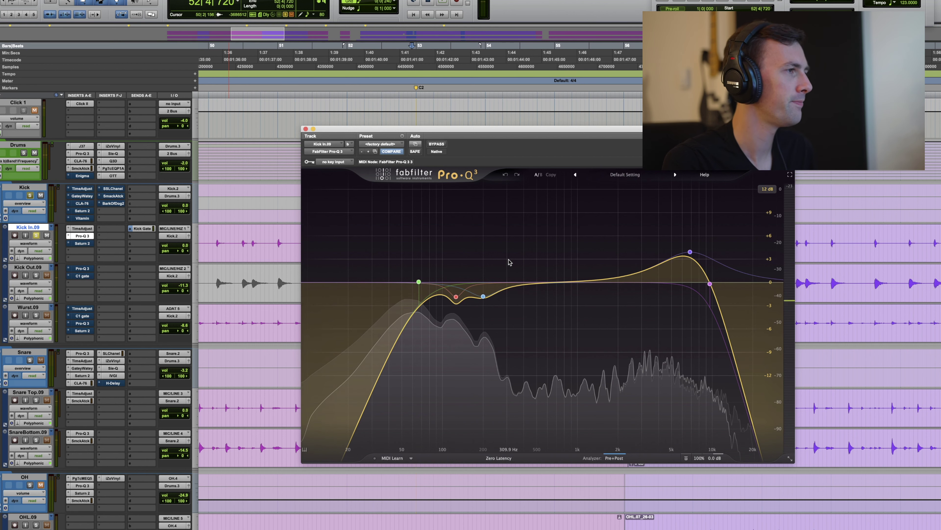
key(space)
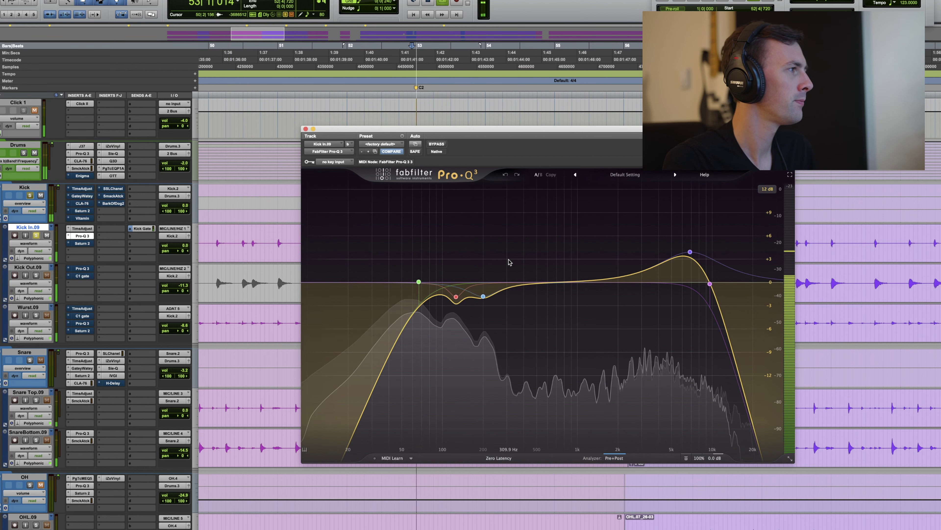
click(82, 243)
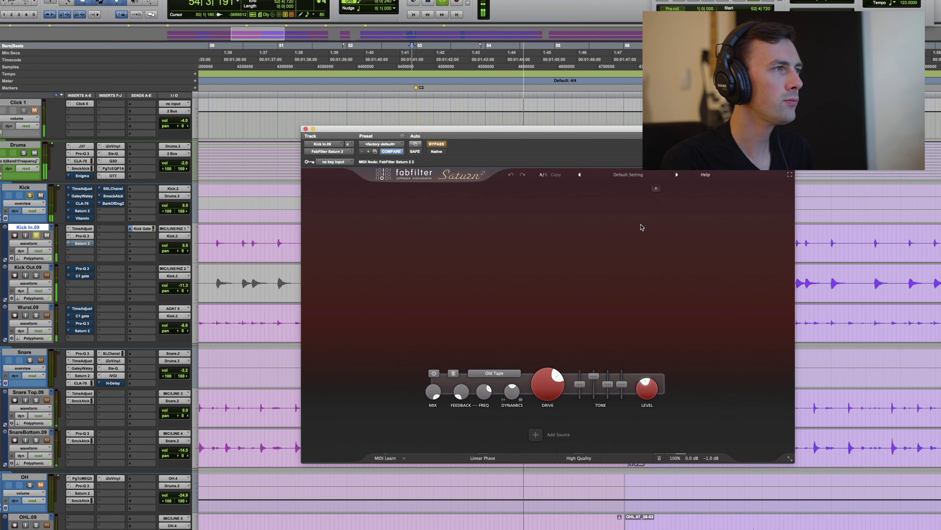
Enable Kick In.09's Saturn 2 Old Tape saturation, audition it twice, and close the window.
key(space)
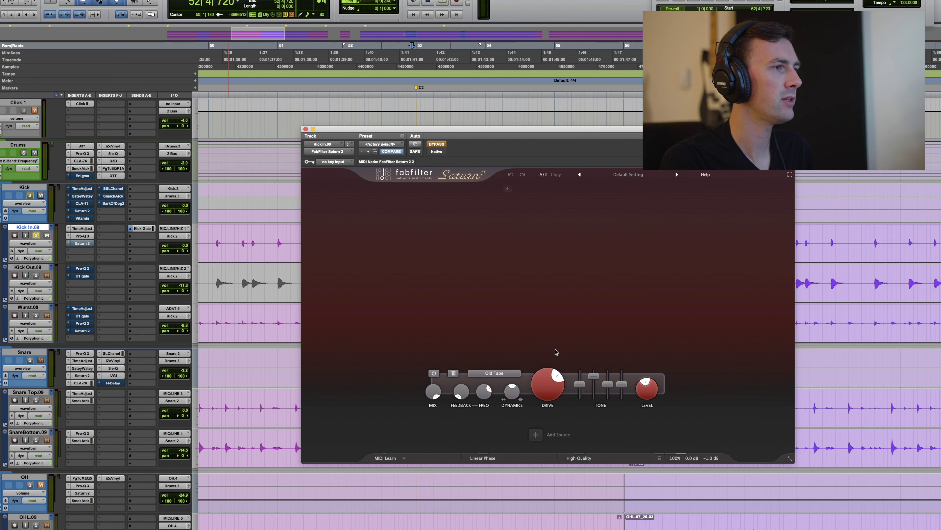
mouse_move(551, 388)
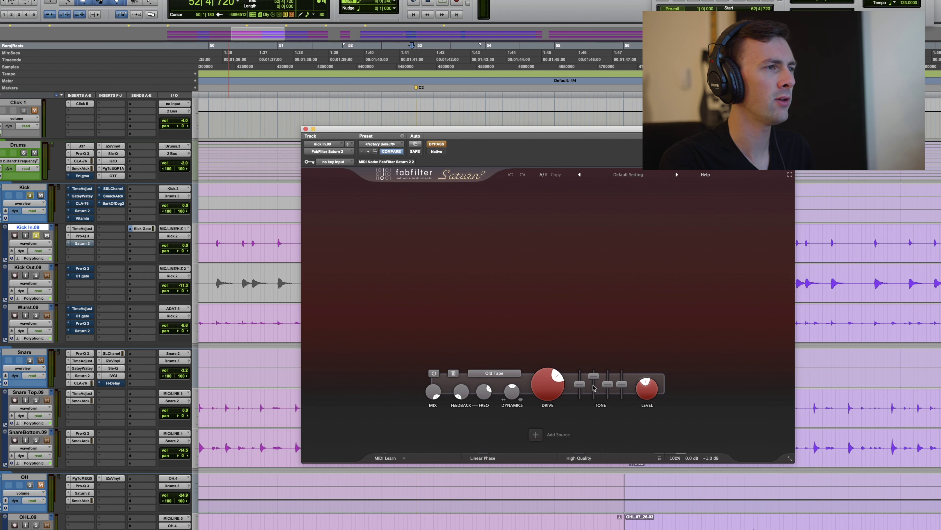
key(space)
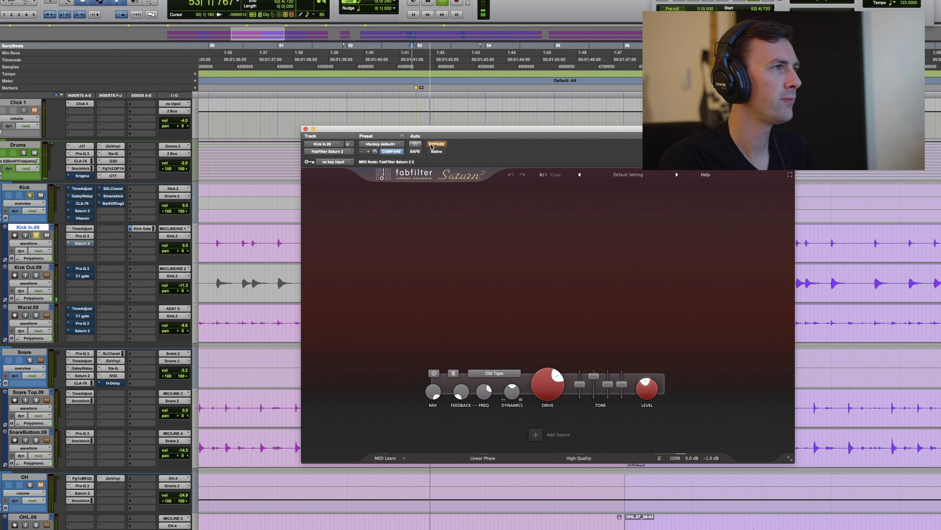
click(432, 145)
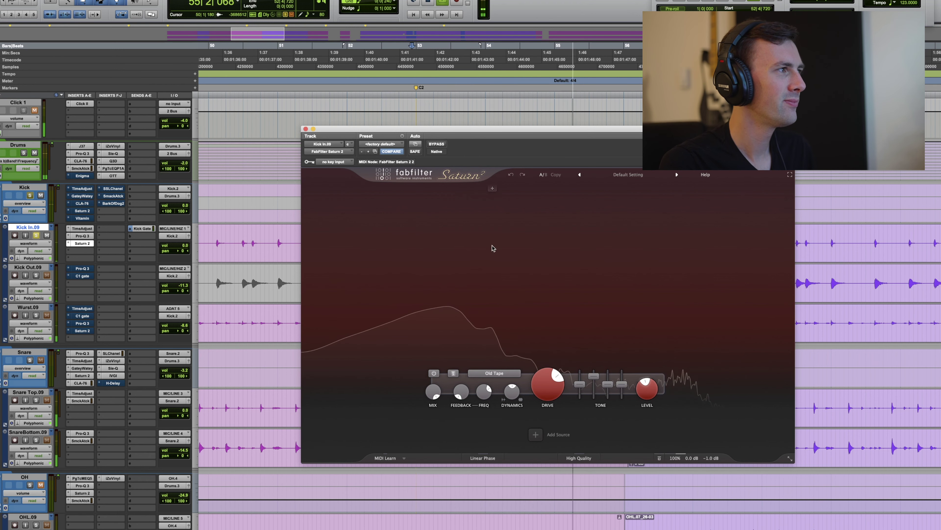
key(space)
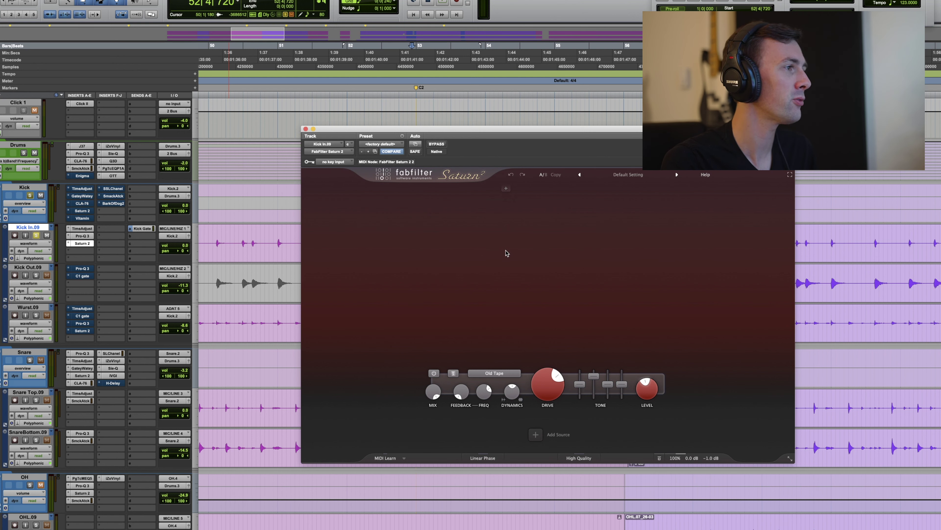
key(space)
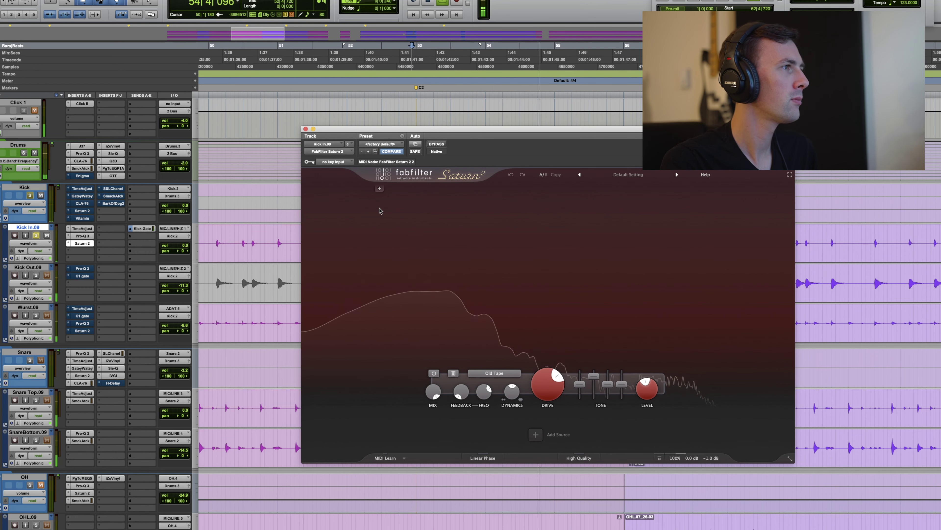
key(space)
click(305, 128)
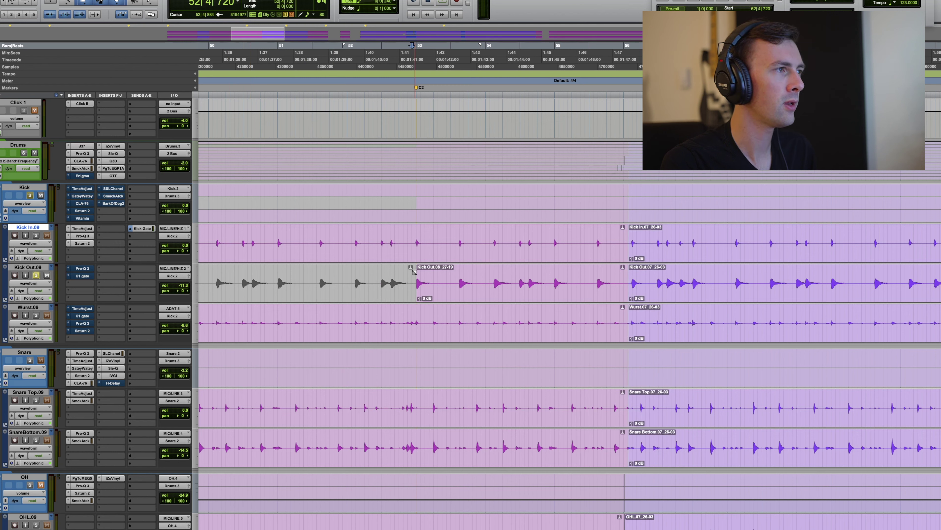
Audition the Kick Out clip through Kick Out.09's 50 Hz Pro-Q 3 band, then close the EQ.
click(450, 298)
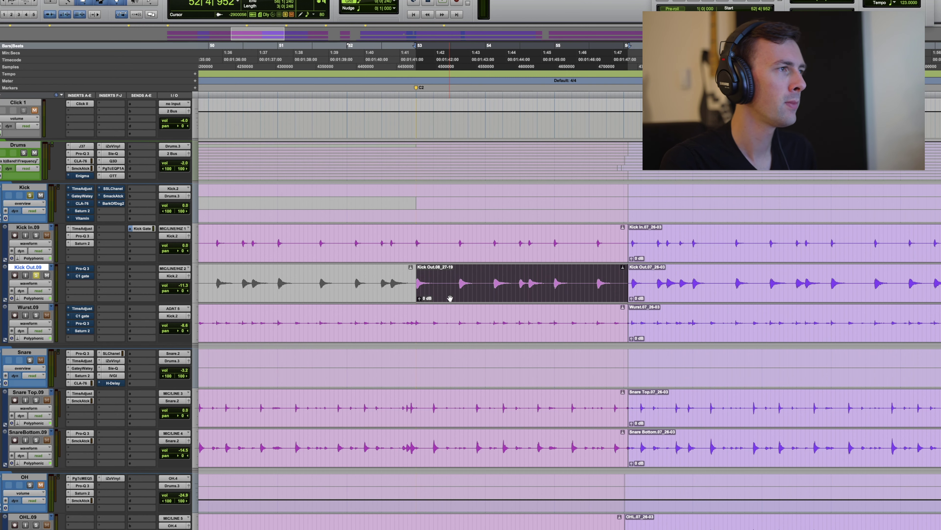
key(space)
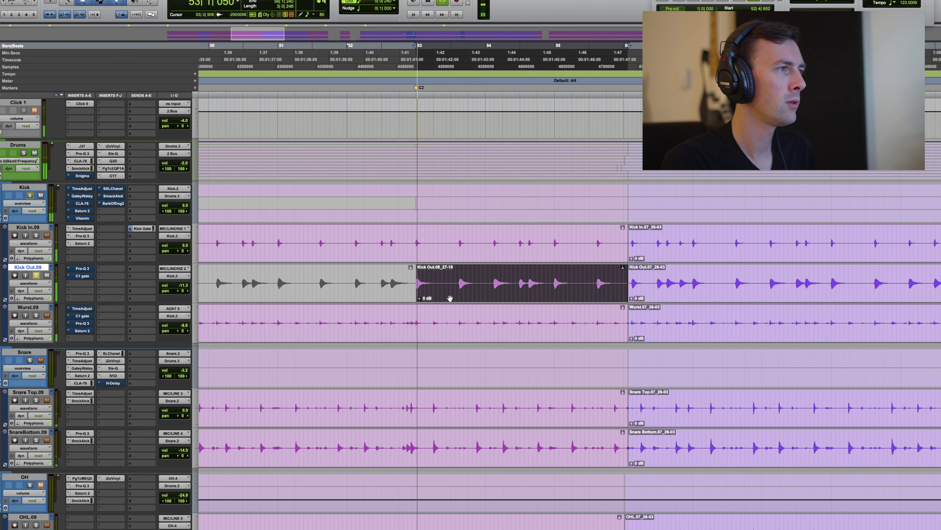
click(80, 268)
key(space)
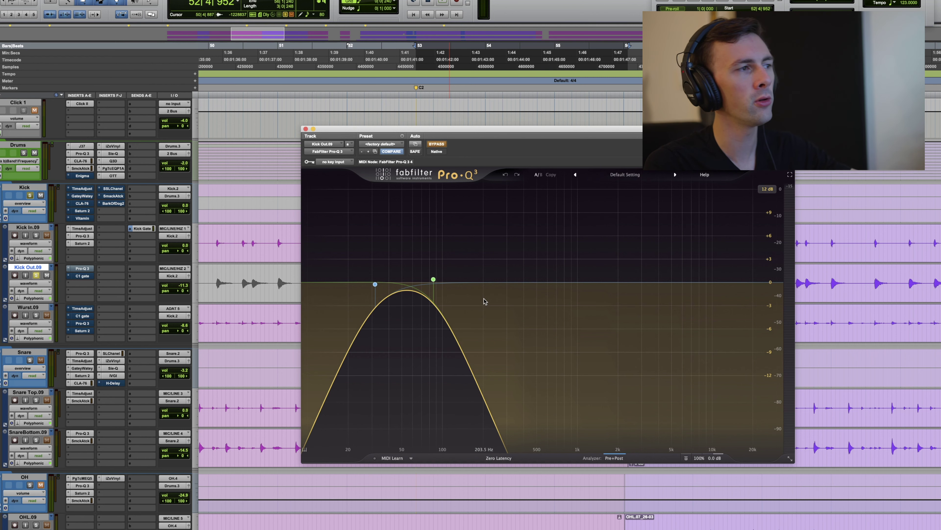
mouse_move(490, 302)
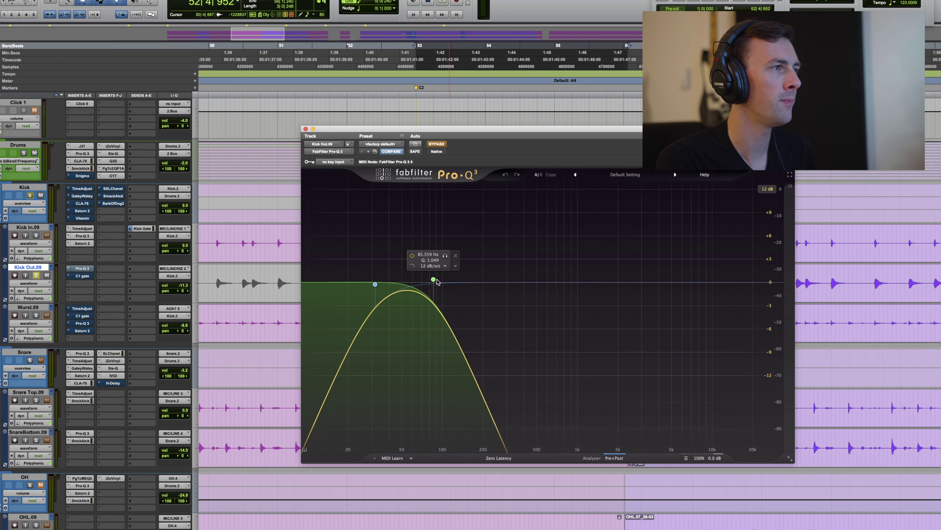
key(space)
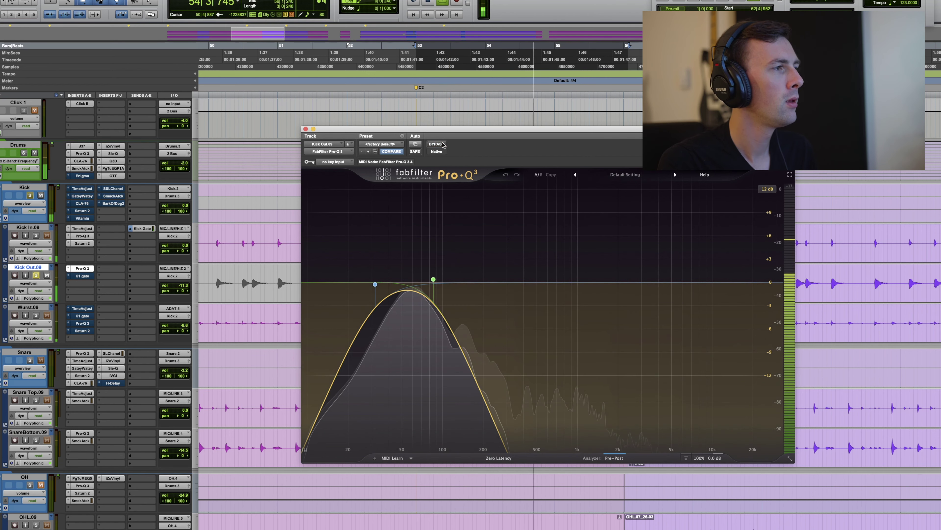
key(space)
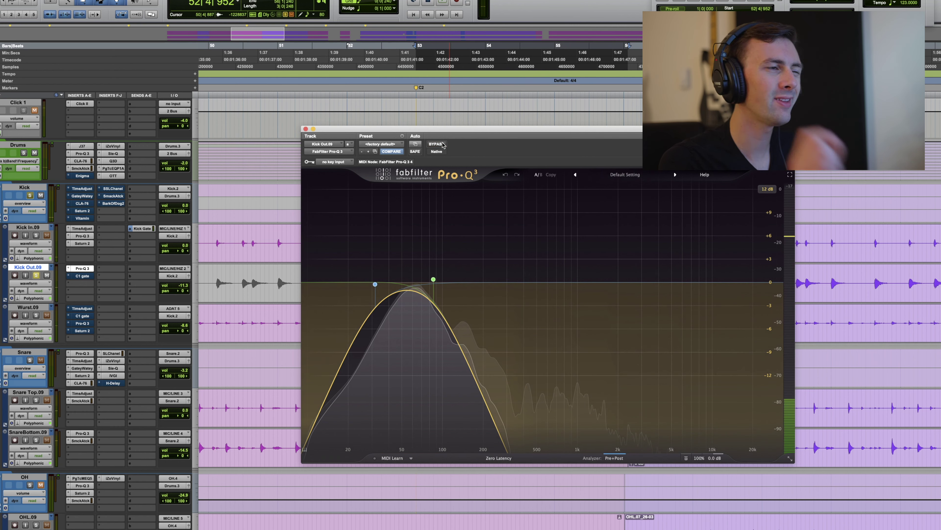
click(306, 129)
click(354, 277)
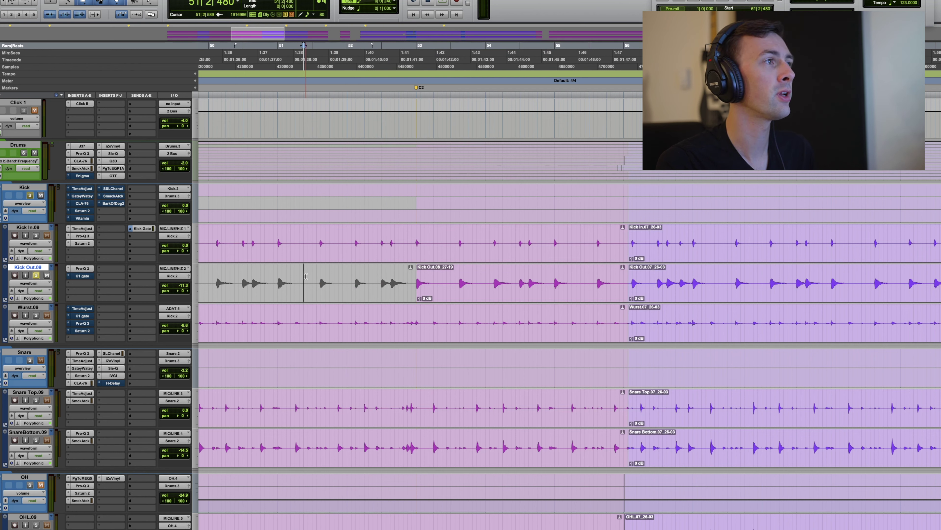
Solo Kick In.09, listen through the section, then open Kick Out.09's Waves C1 gate.
click(36, 235)
key(space)
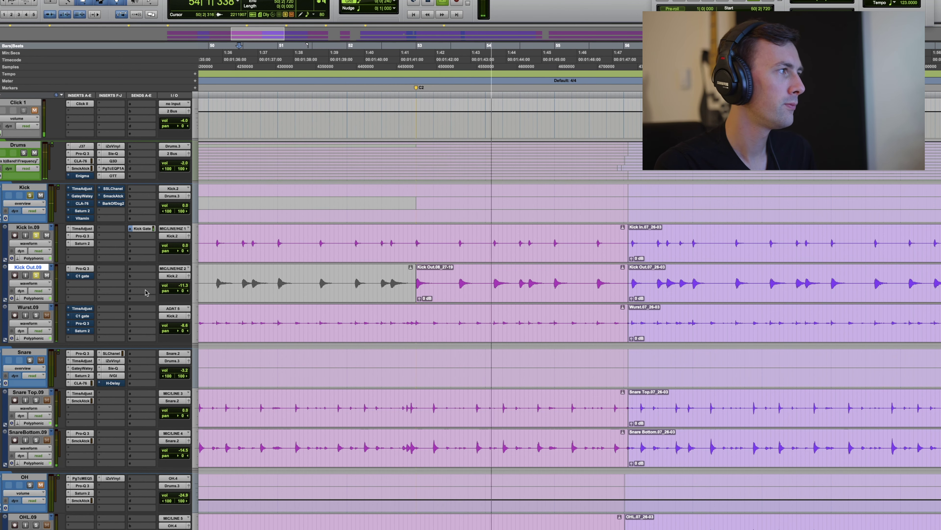
key(space)
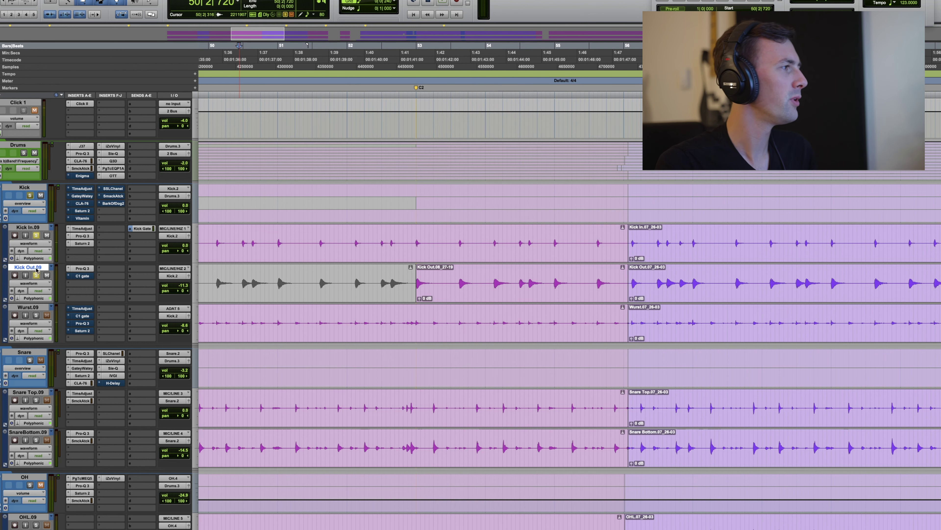
click(83, 276)
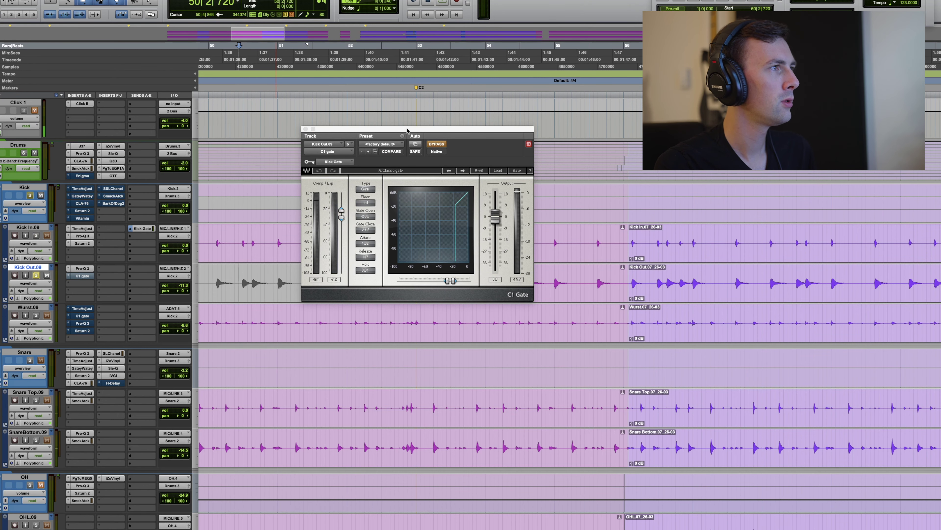
Enable Kick Out.09's C1 gate while the Kick Out clip plays, then close it.
drag(487, 226, 386, 219)
click(492, 291)
key(space)
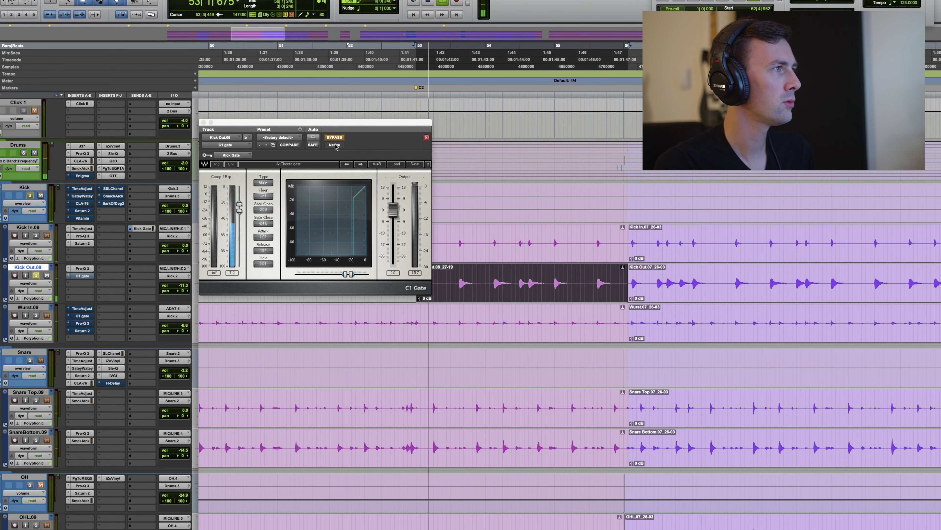
click(335, 138)
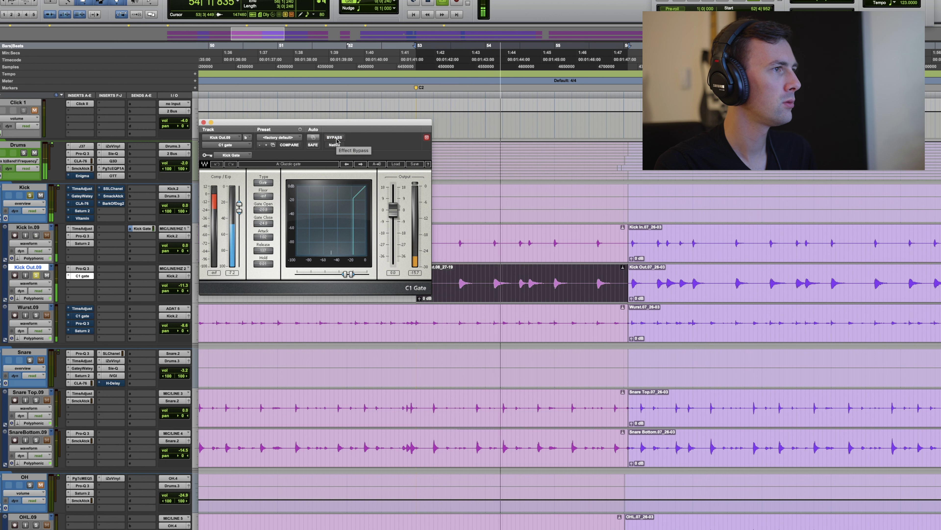
key(space)
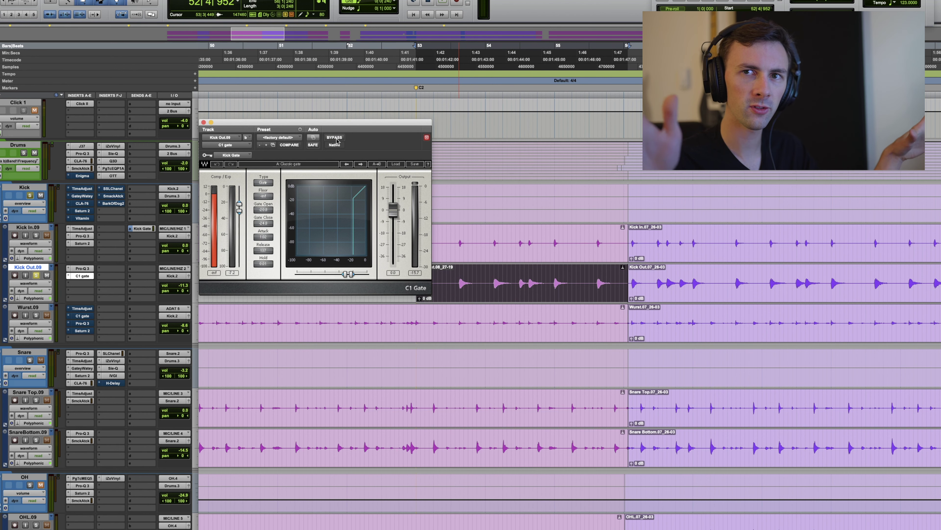
click(203, 123)
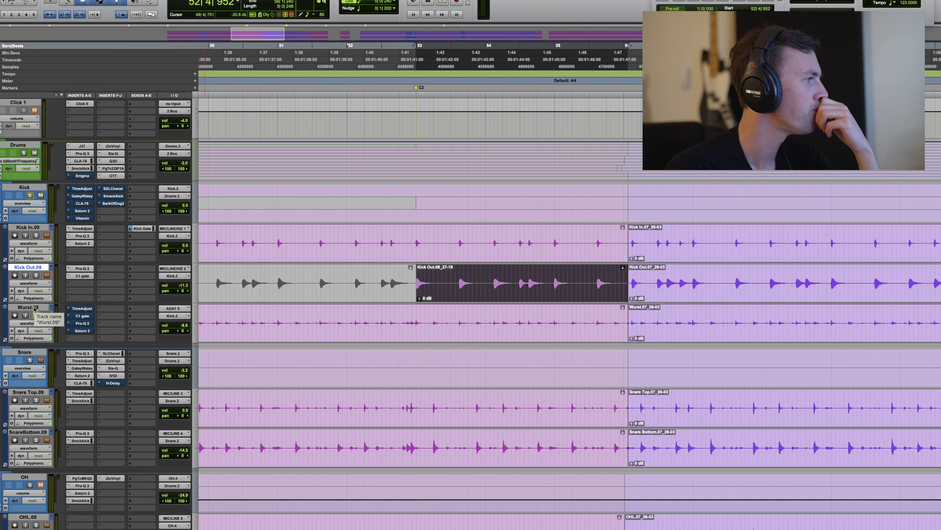
Solo Wurst.09 and audition it from a point inside its track.
click(36, 314)
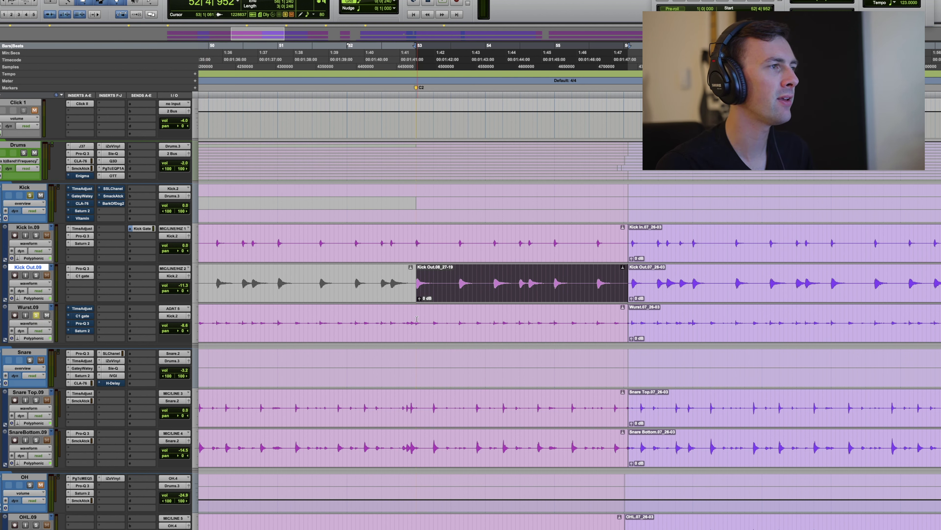
click(408, 319)
key(space)
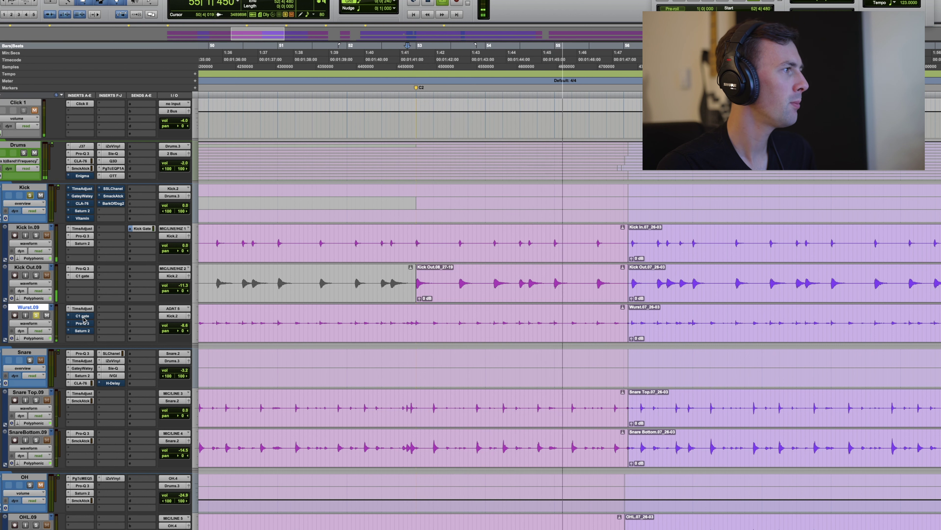
key(space)
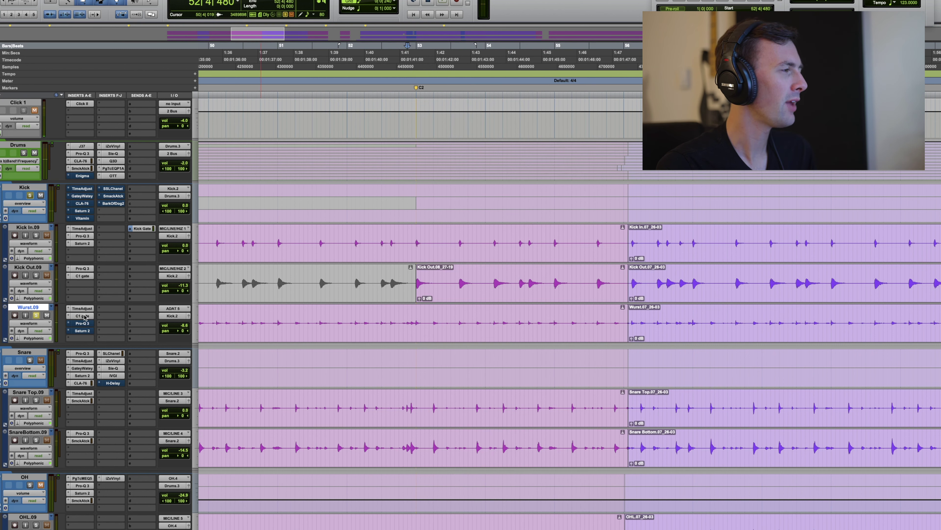
Open Kick In.09's Kick Gate send, check Wurst.09's C1 gate, and resume playback.
click(142, 229)
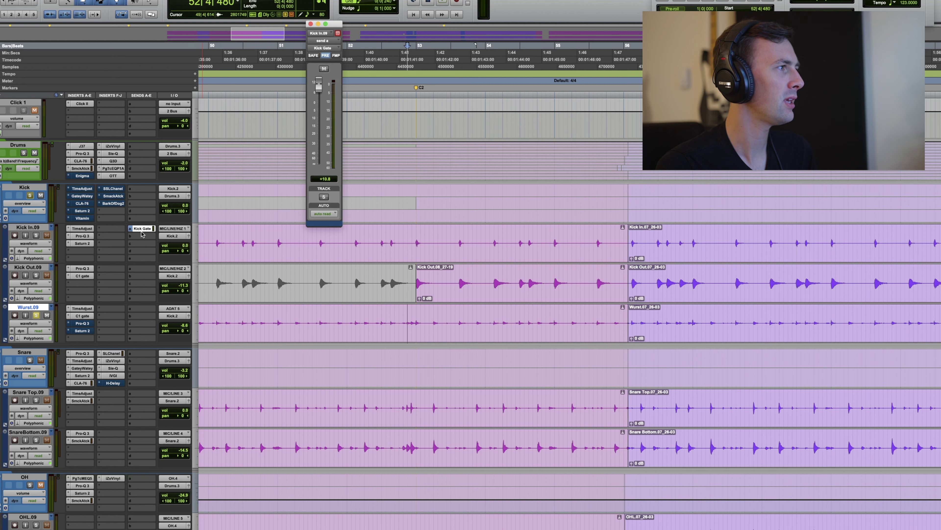
click(82, 316)
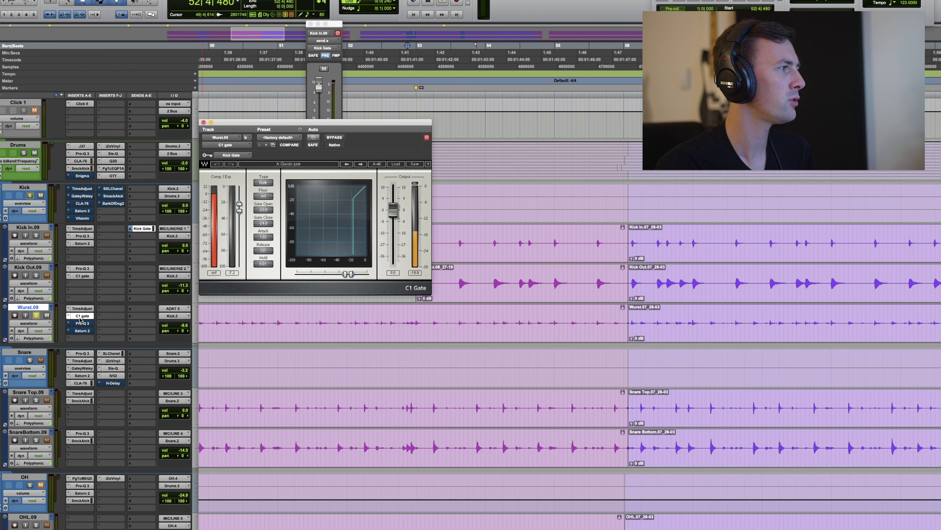
click(203, 123)
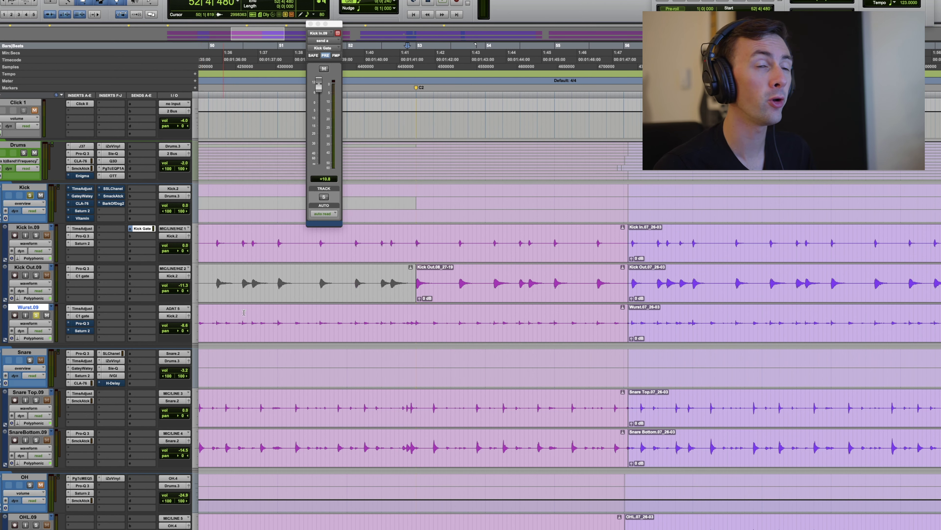
key(space)
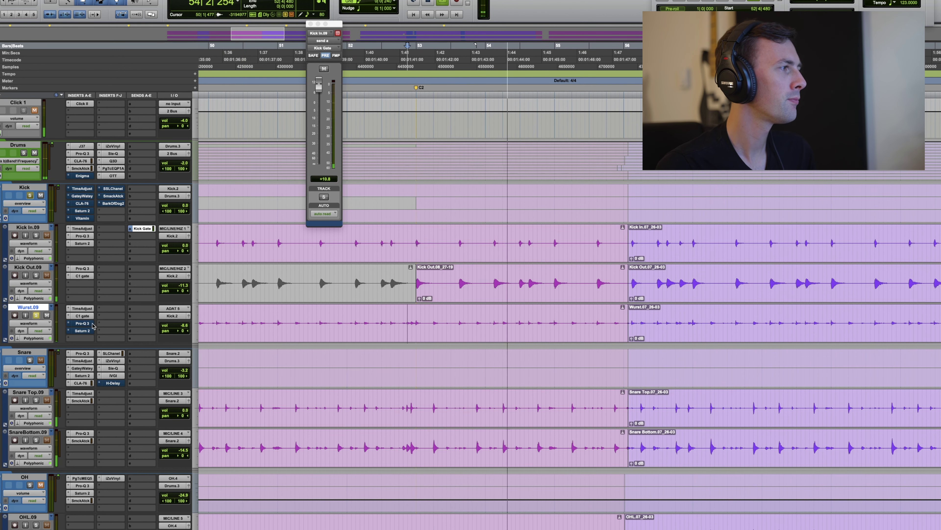
Switch on the EQ insert on Wurst.09.
click(82, 323)
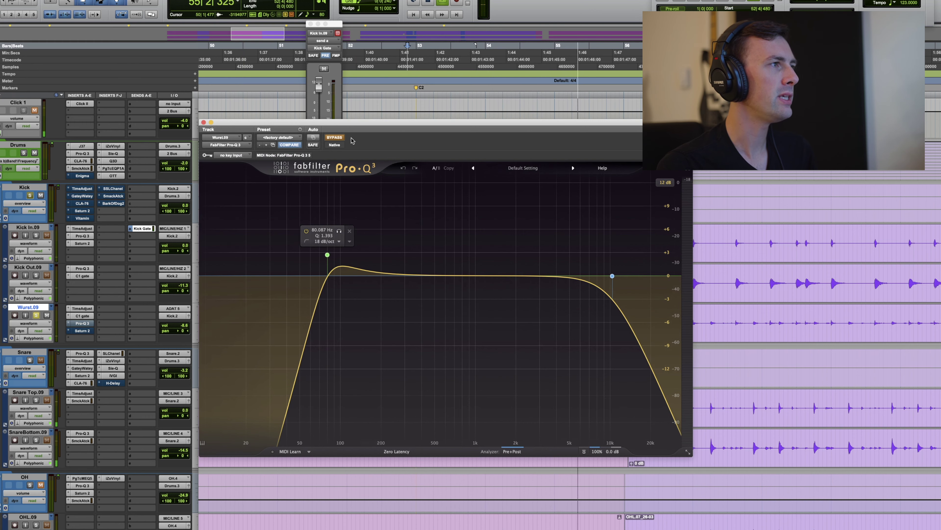
click(335, 138)
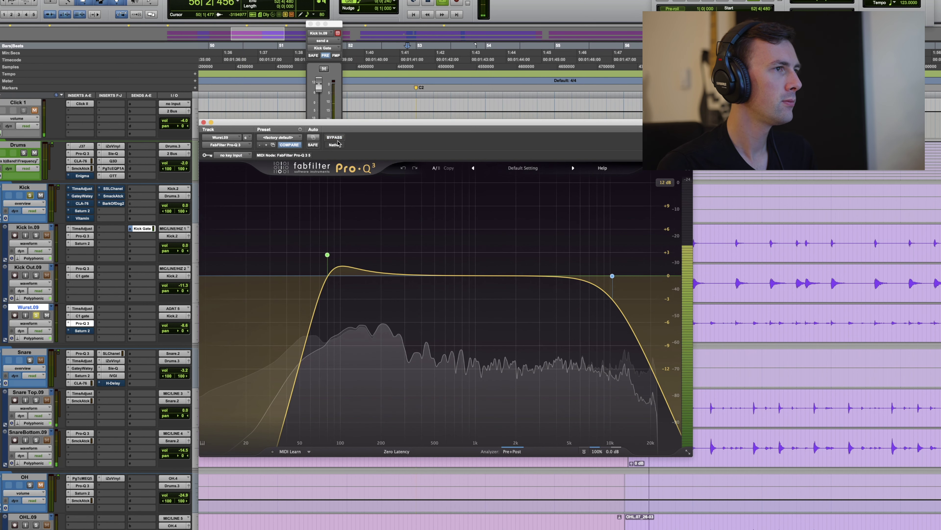
click(82, 323)
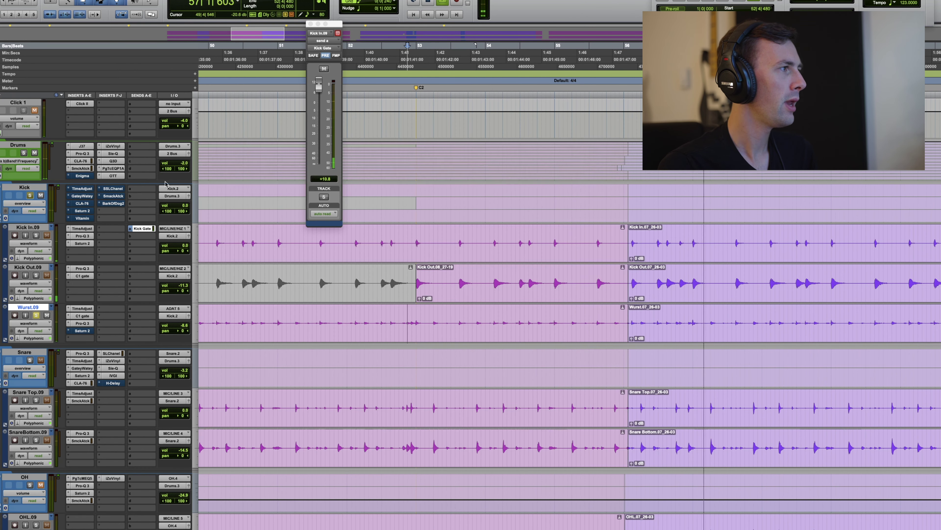
Activate Saturn 2's Warm Tape saturation on Wurst.09 and audition it.
click(83, 330)
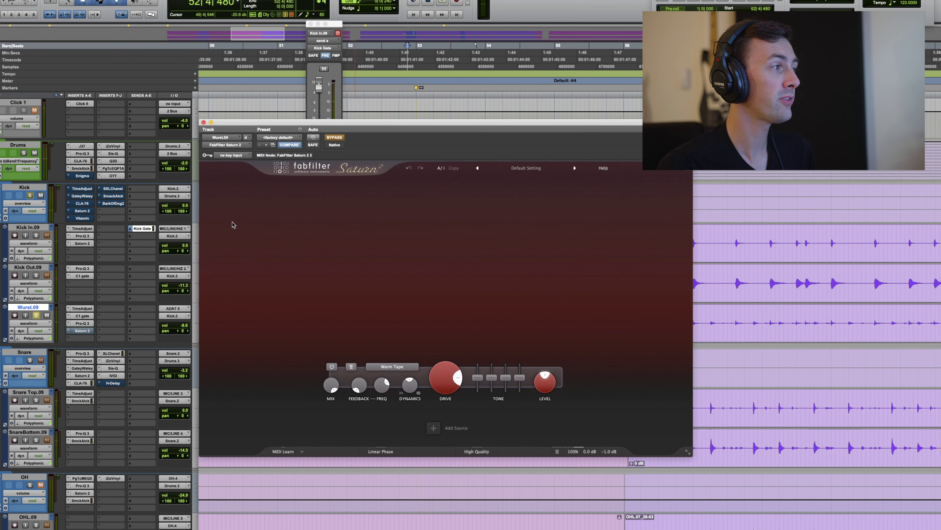
click(337, 139)
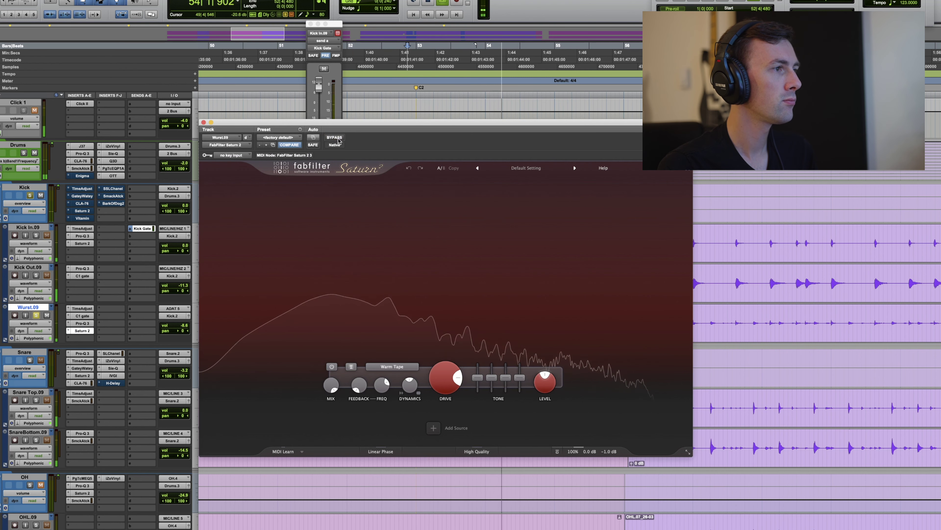
key(space)
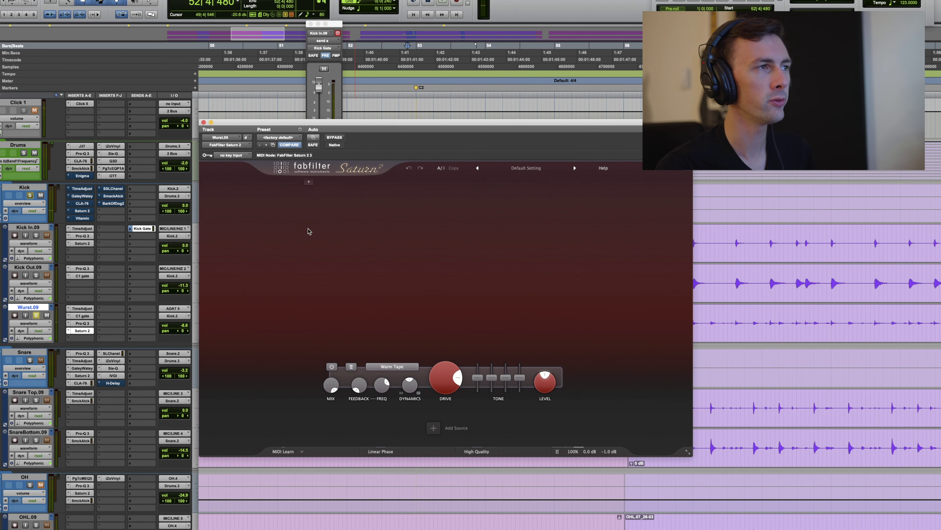
key(space)
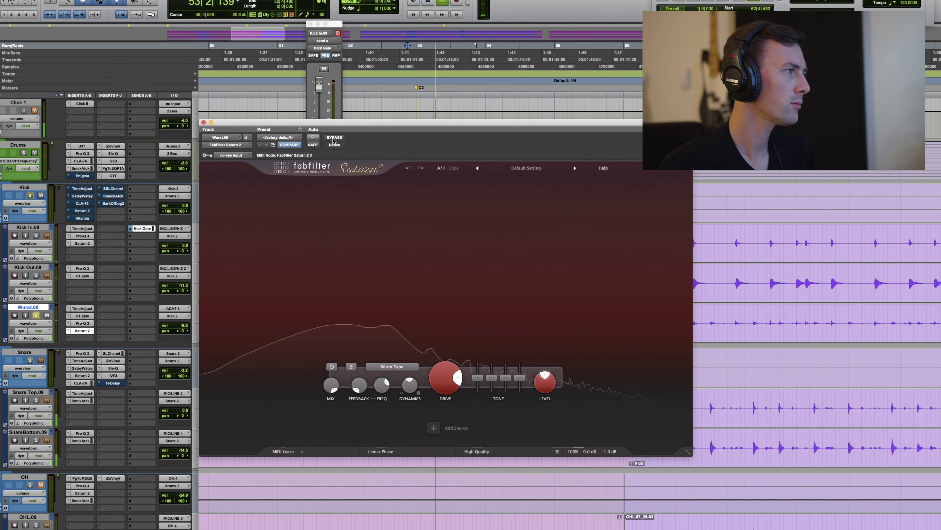
key(space)
Solo Kick Out.09, play the drums with the saturation, and close Saturn 2.
click(36, 275)
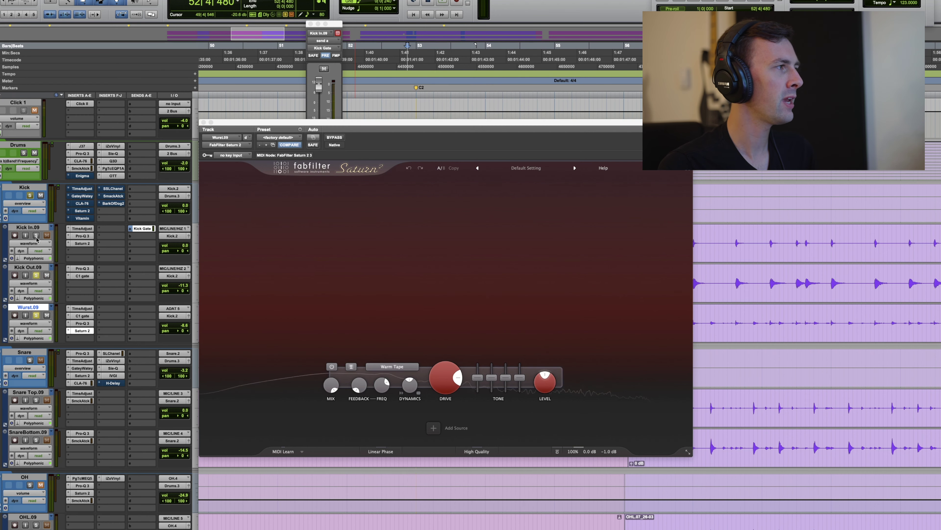
key(space)
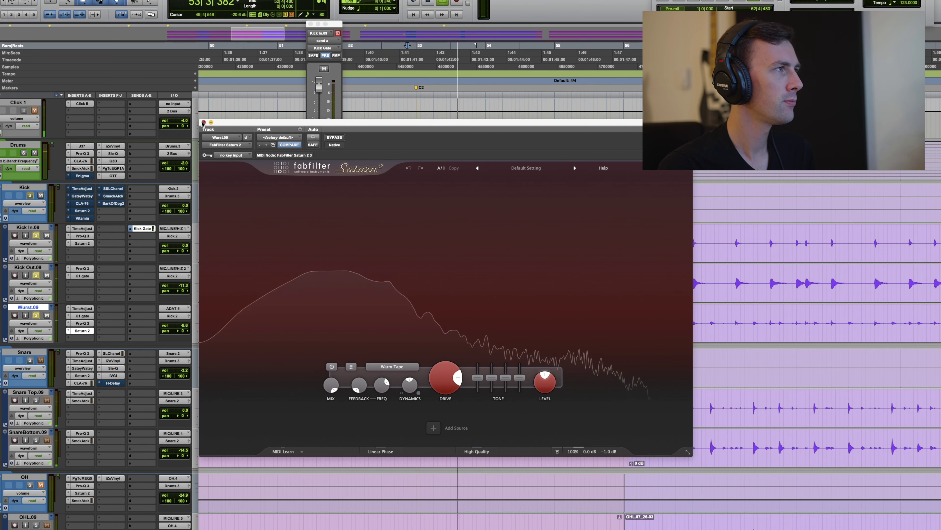
key(super+w)
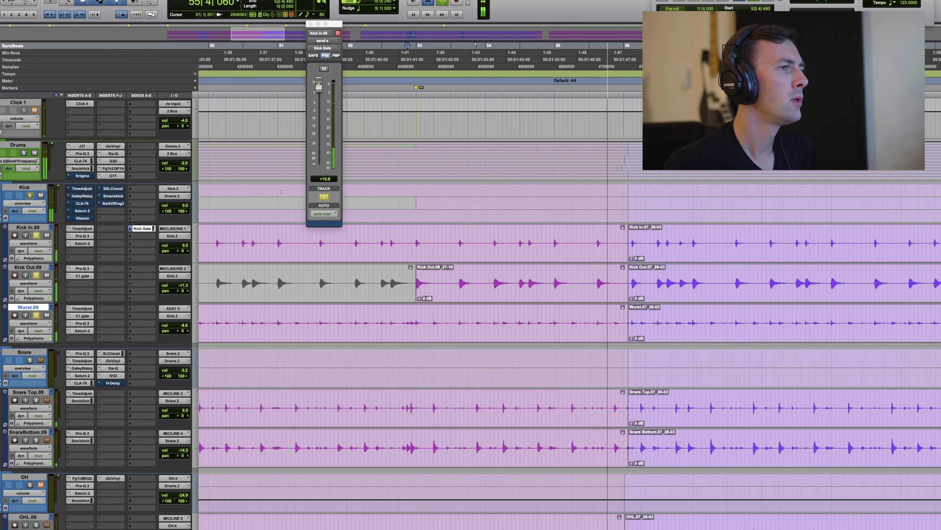
key(space)
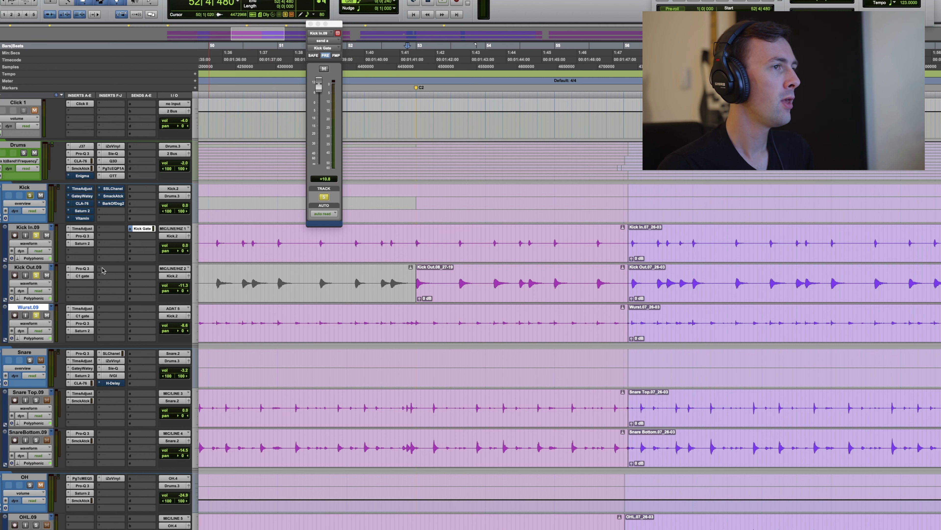
Check the Kick Time Adjuster, then take the Kick's GateyWatey gate out of bypass.
click(82, 189)
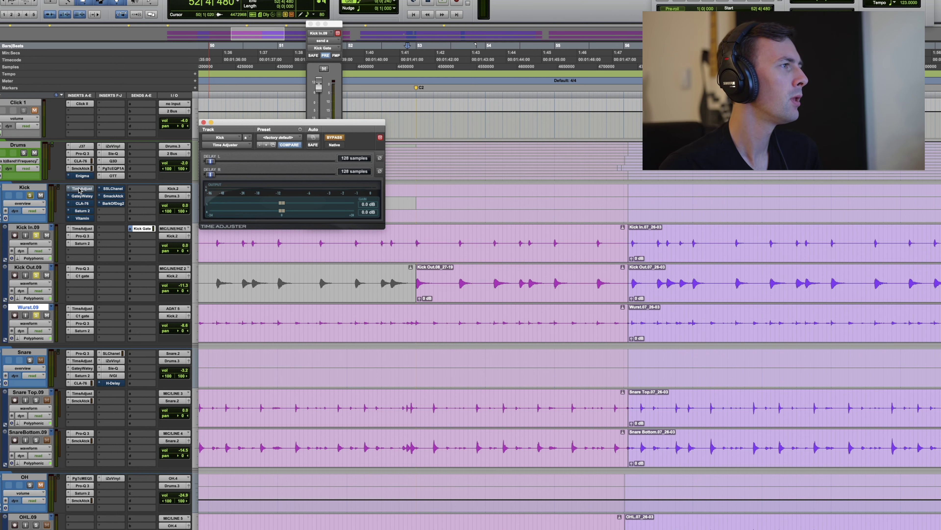
click(203, 122)
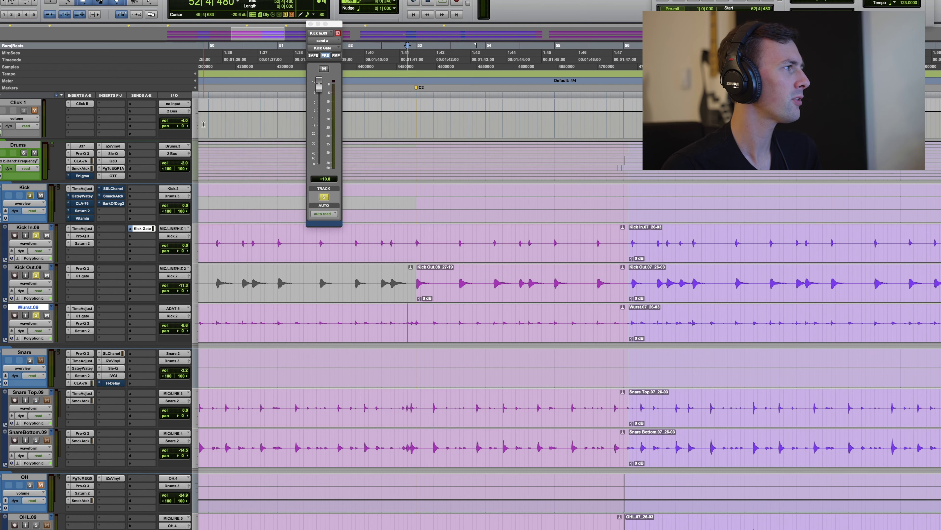
click(87, 197)
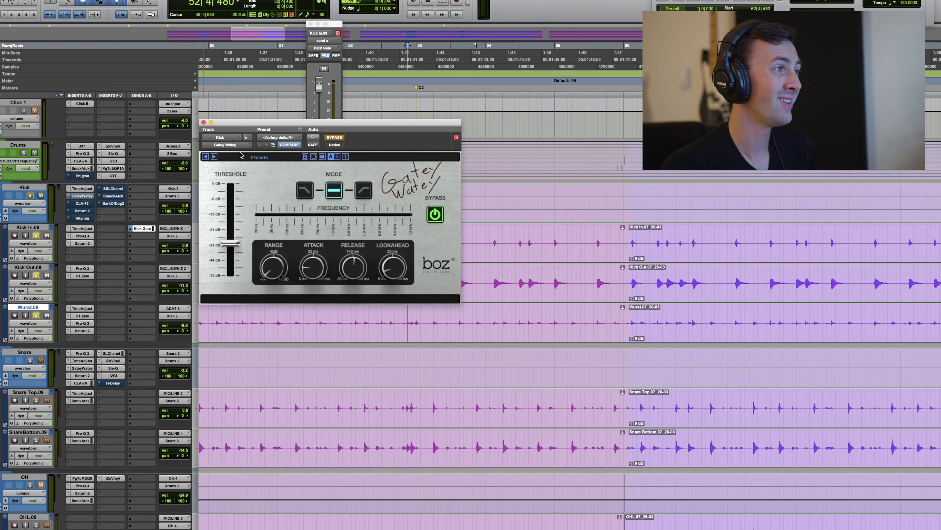
key(space)
click(334, 137)
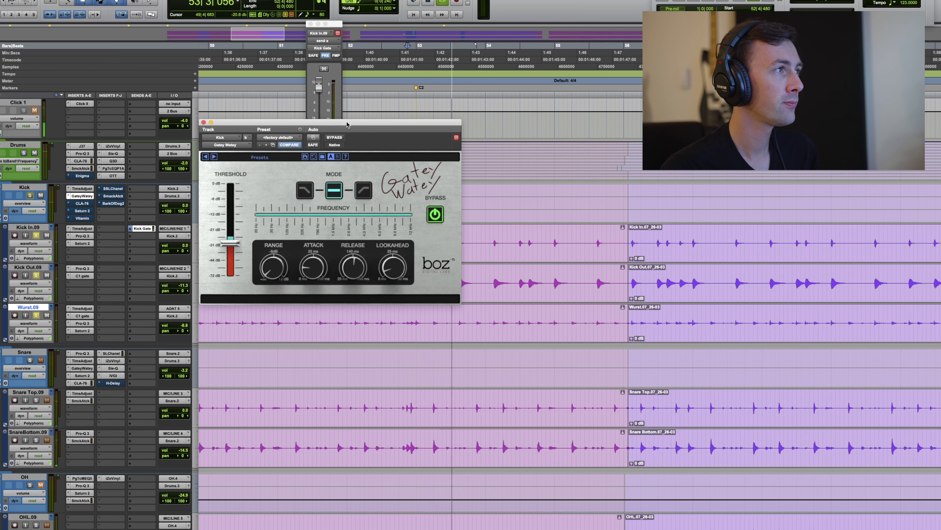
drag(347, 124, 404, 114)
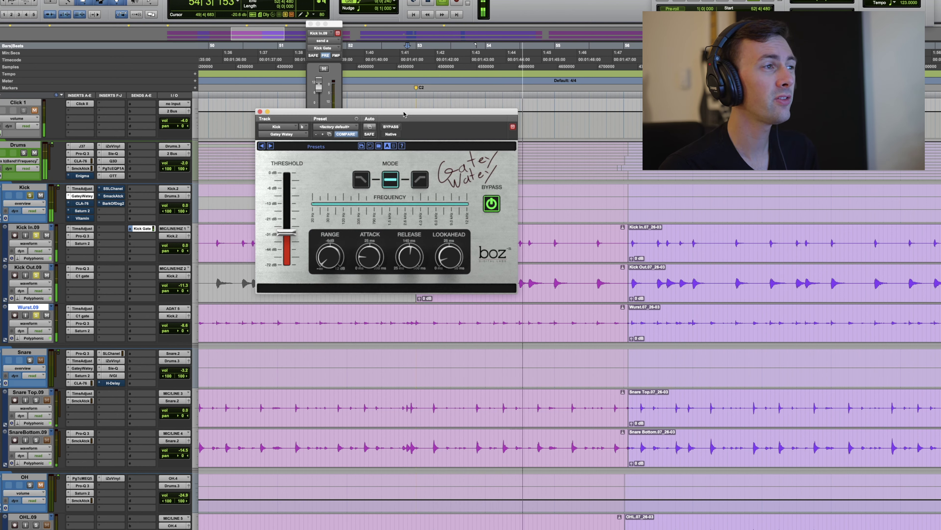
key(space)
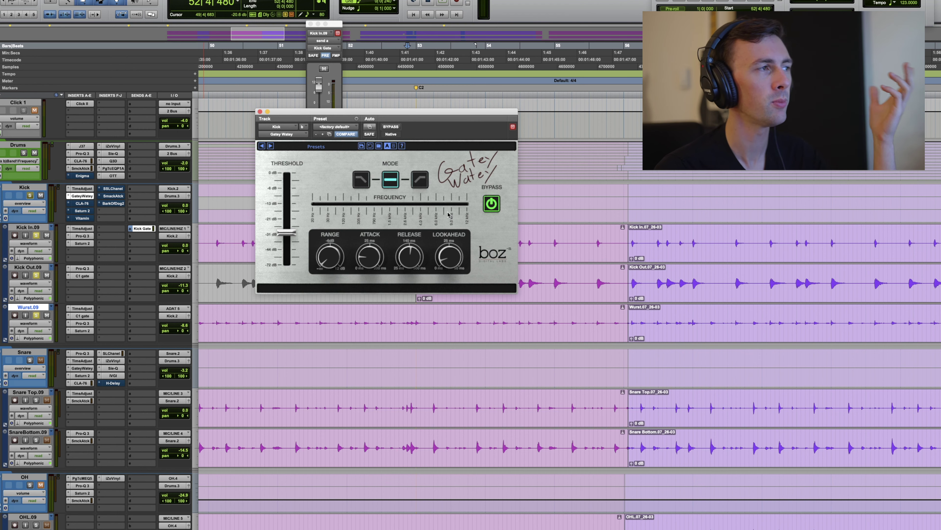
Audition the gated kick again, then bring up the Kick CLA-76 compressor.
key(space)
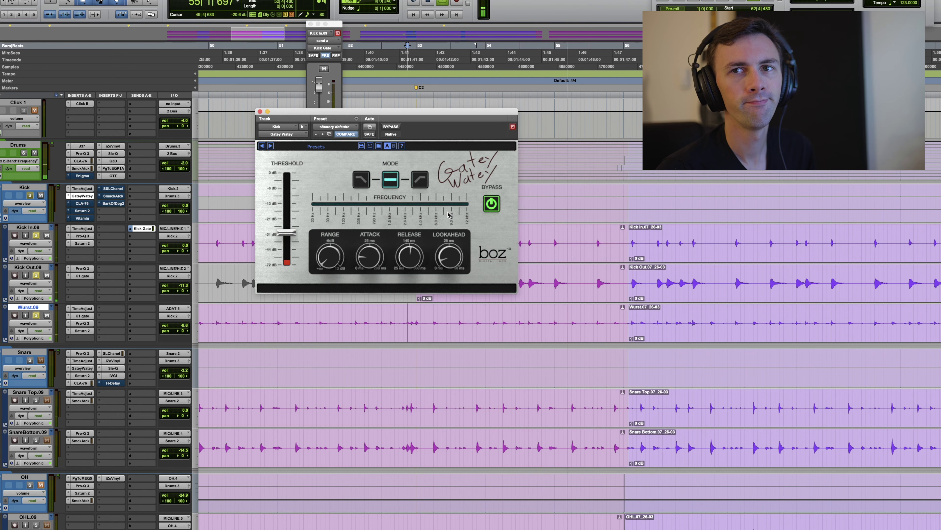
key(space)
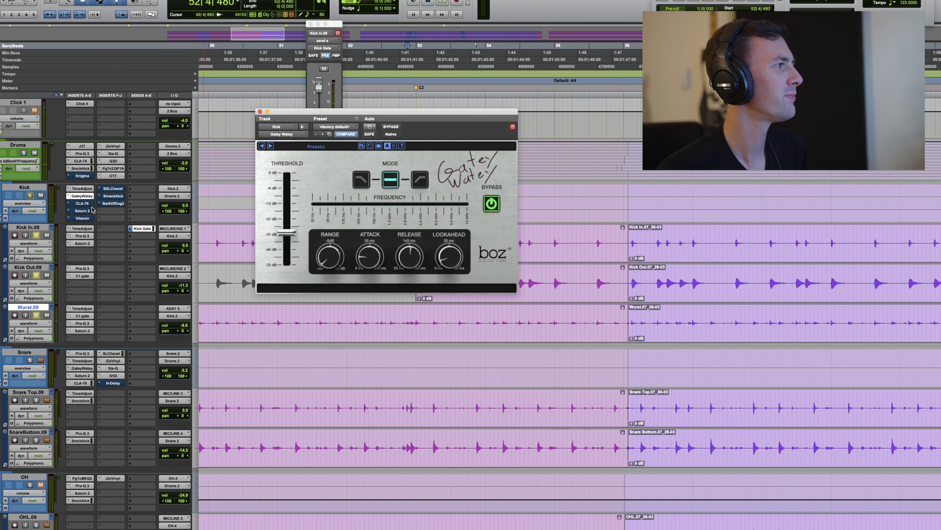
click(83, 203)
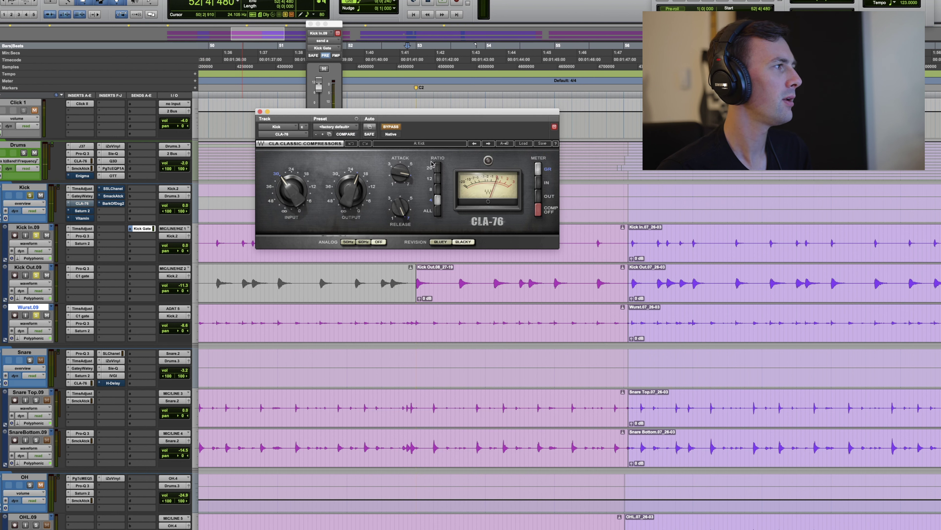
A/B the Kick's CLA-76 against bypass during playback, leave it active, and close it.
key(space)
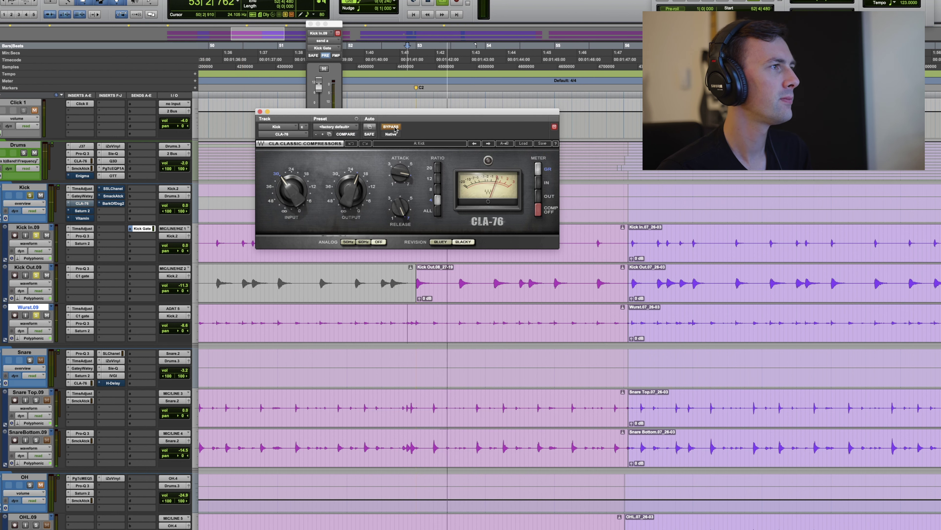
click(394, 128)
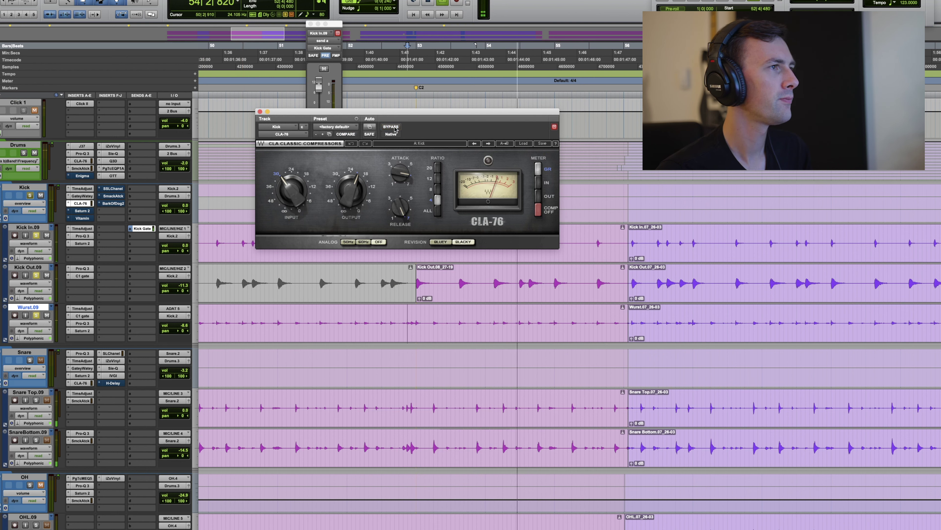
click(393, 128)
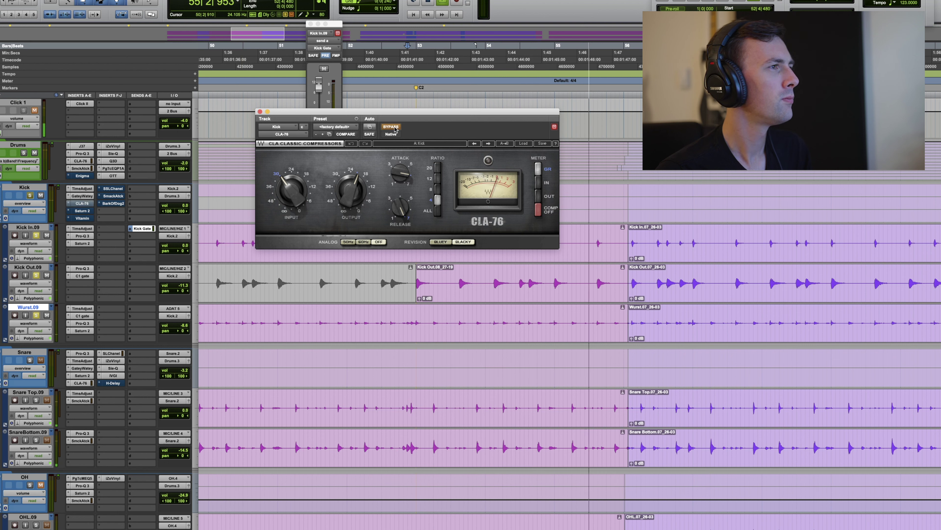
click(393, 127)
key(space)
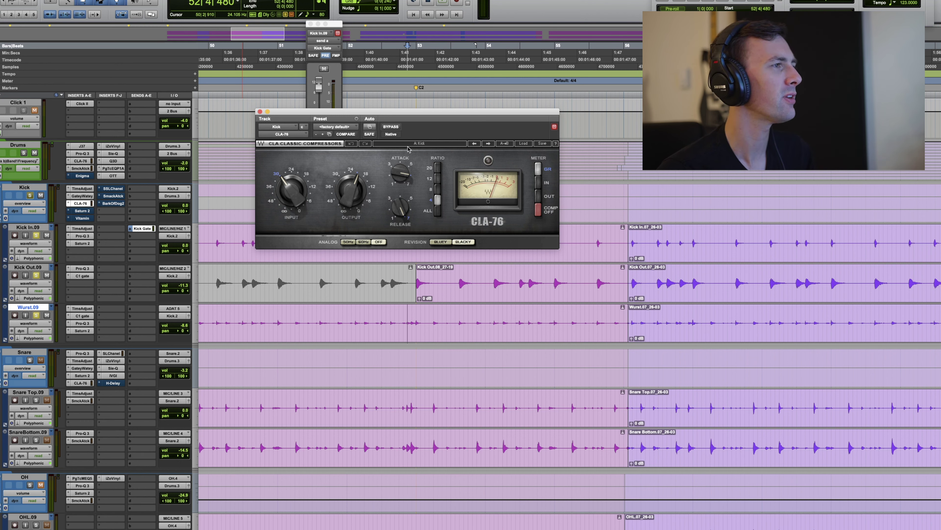
key(space)
click(389, 127)
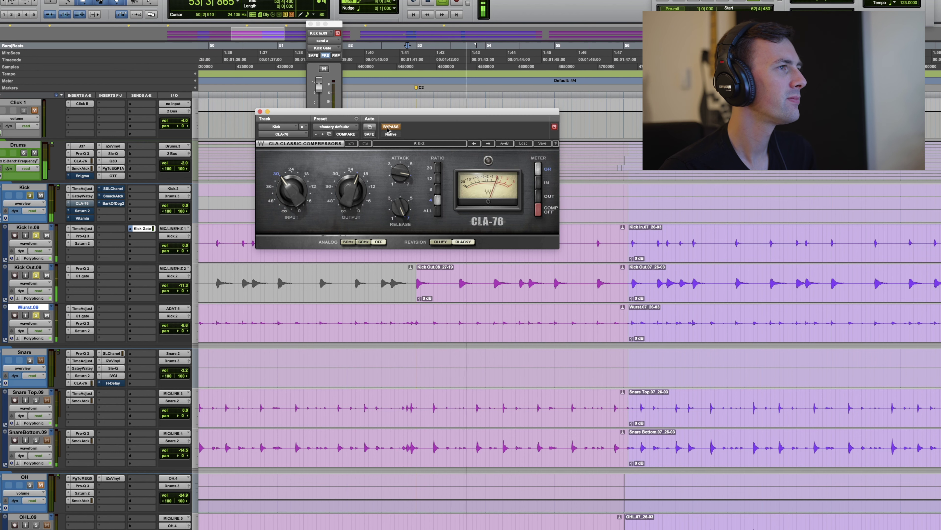
click(389, 127)
key(space)
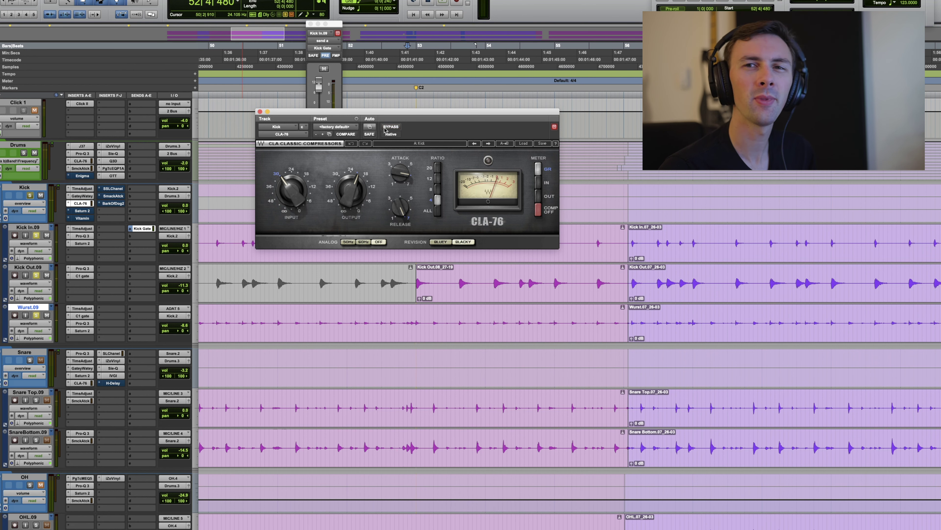
click(260, 111)
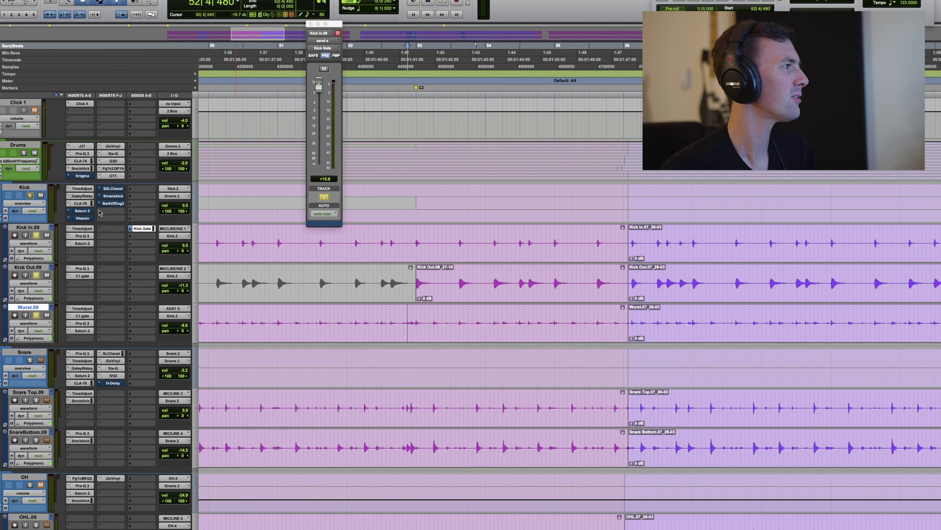
Activate the Kick's Saturn 2 Warm Tape band, A/B it against the dry kick, and close it.
click(83, 211)
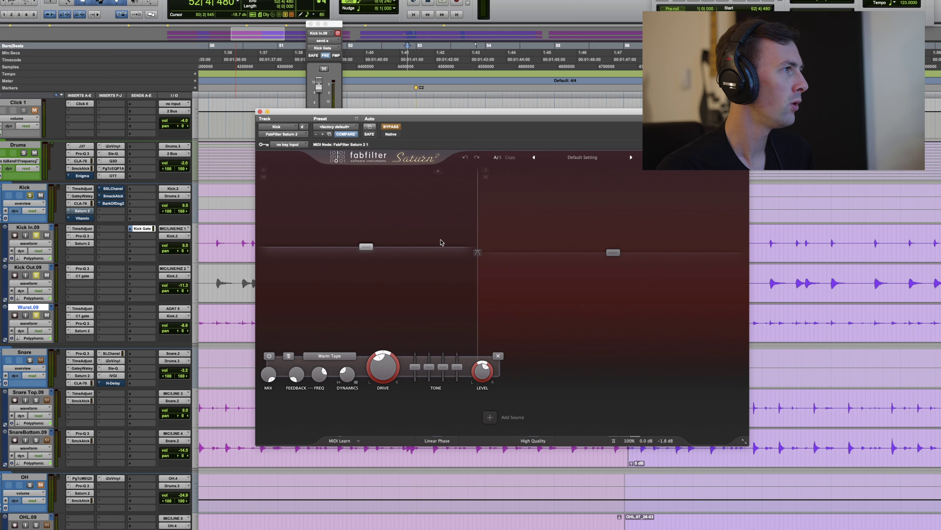
key(space)
click(391, 126)
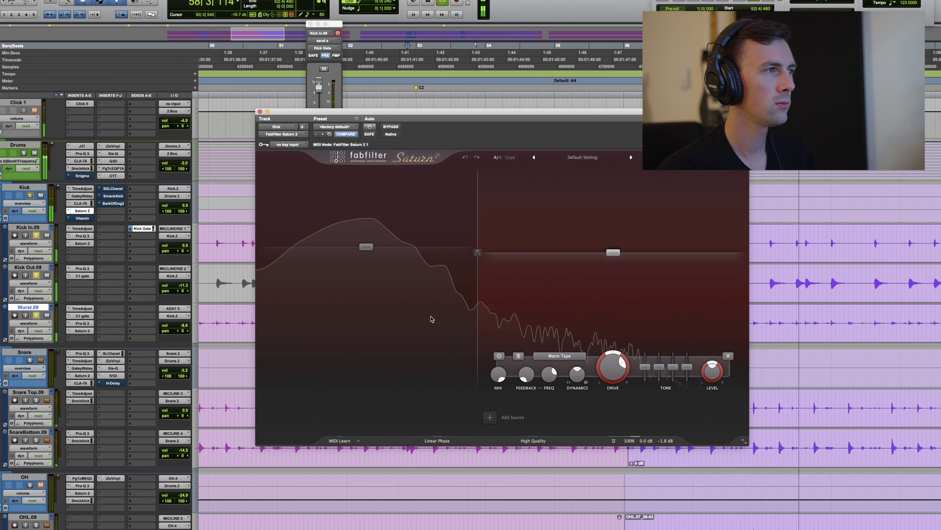
key(space)
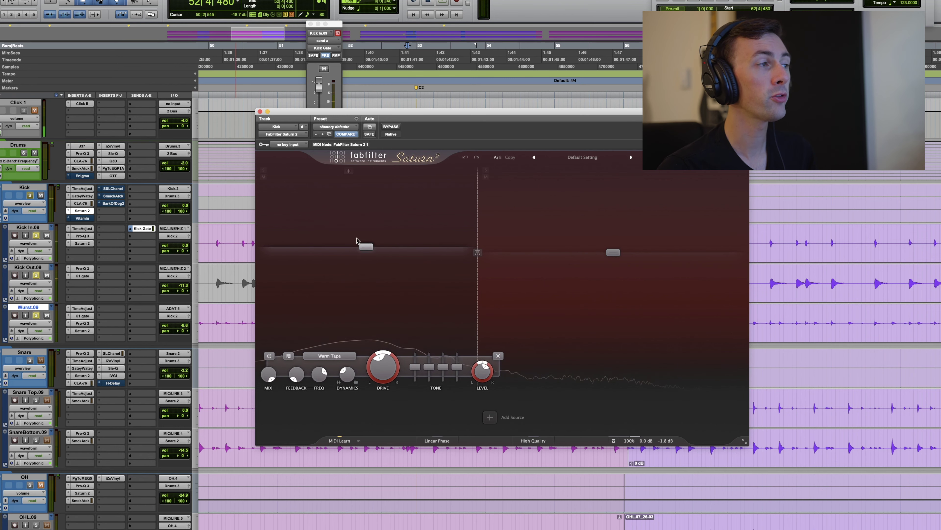
key(space)
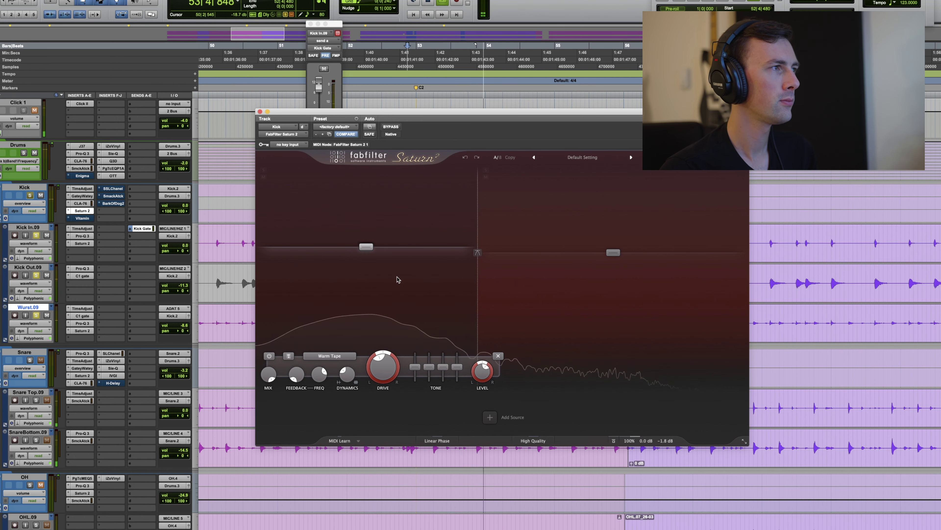
click(396, 128)
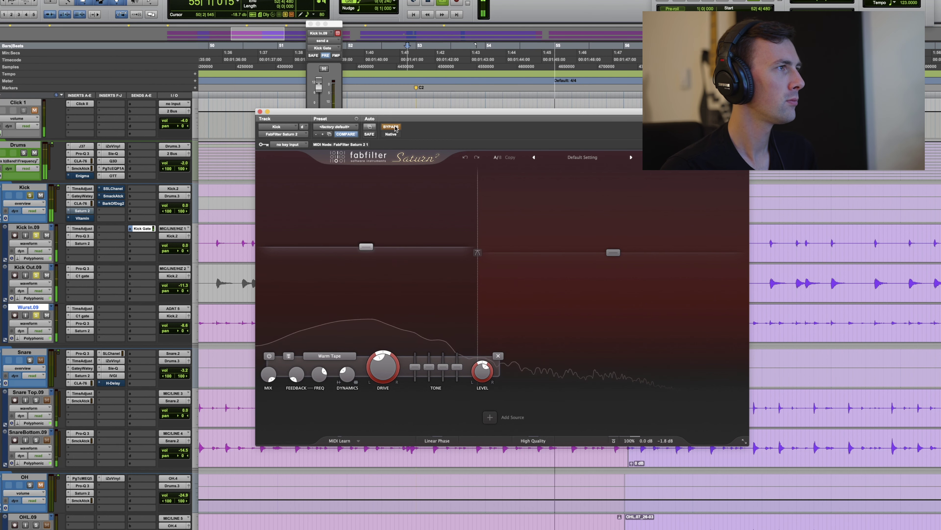
click(396, 127)
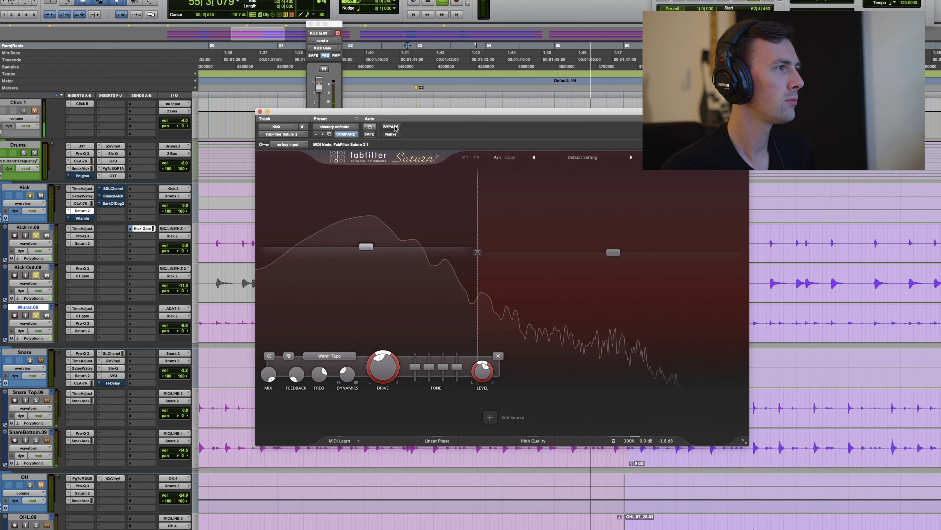
key(space)
click(260, 111)
Open the Kick's Vitamin enhancer, move its window aside, and take it out of bypass.
click(83, 218)
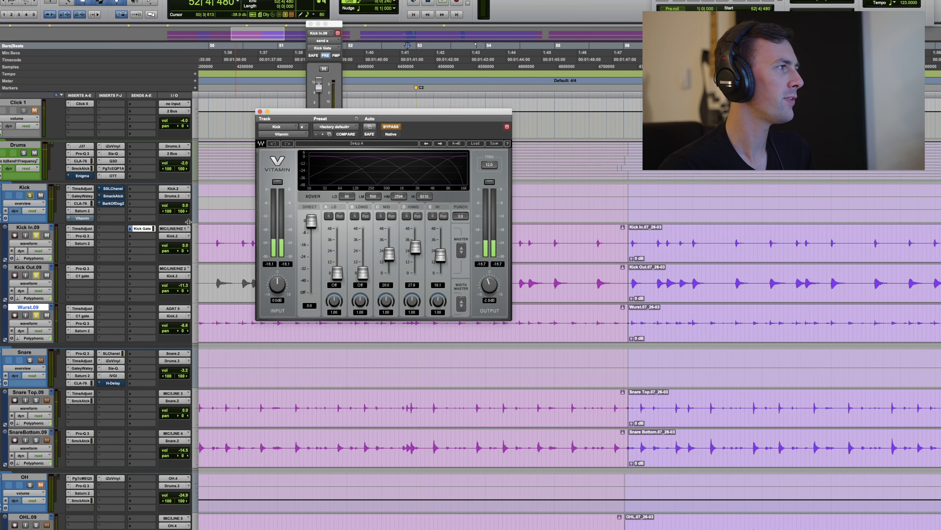
drag(419, 113, 528, 120)
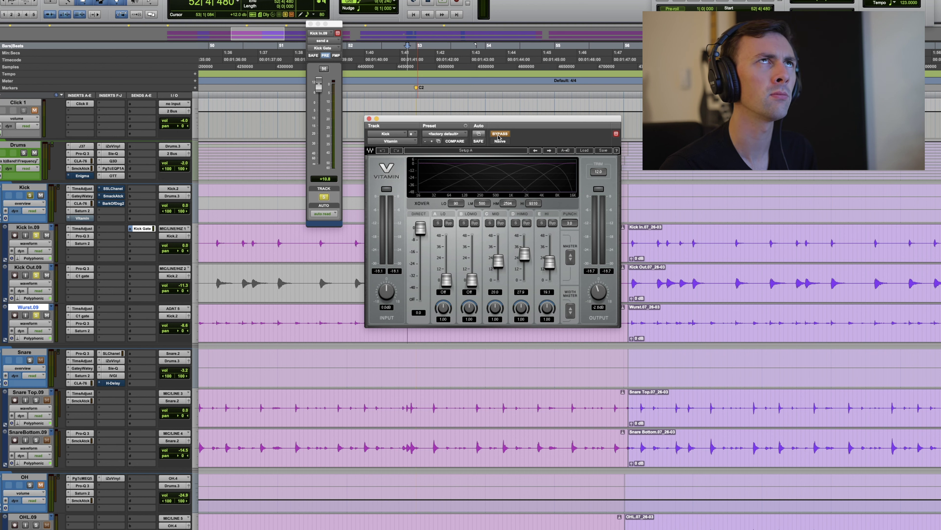
key(space)
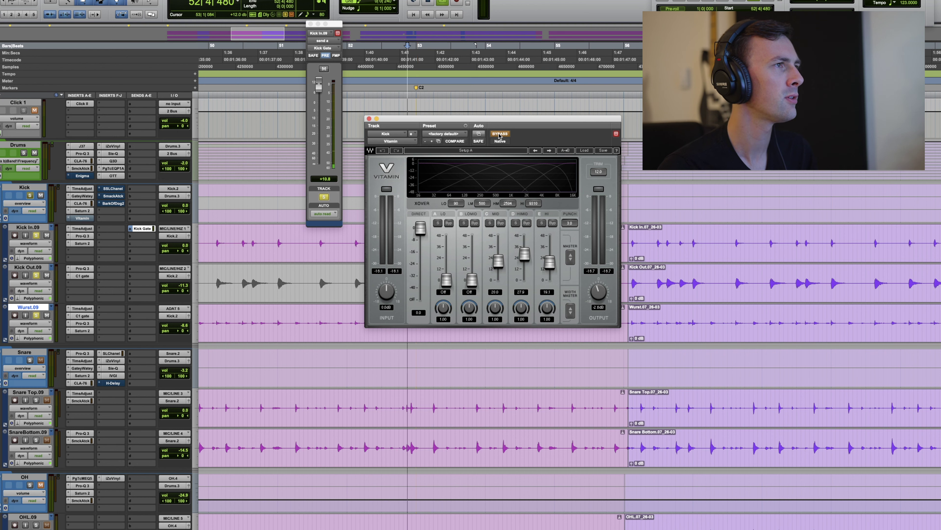
click(499, 135)
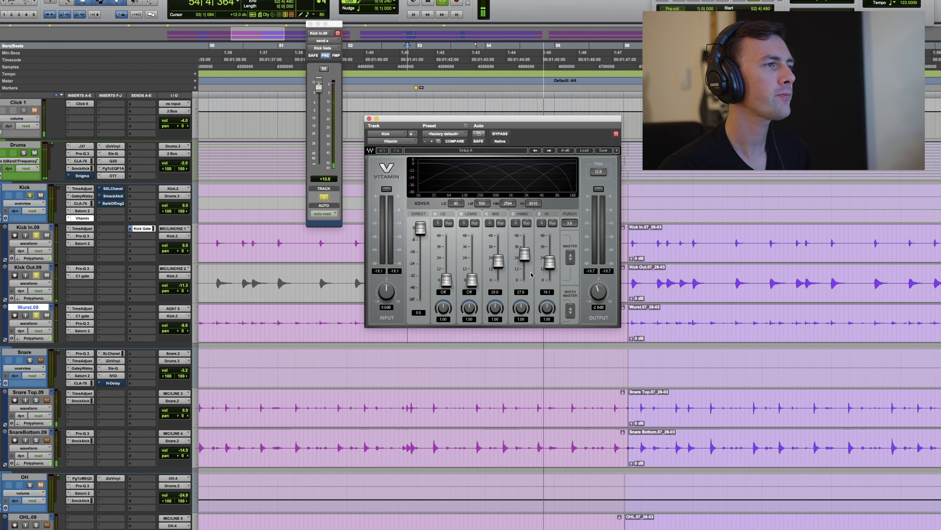
key(space)
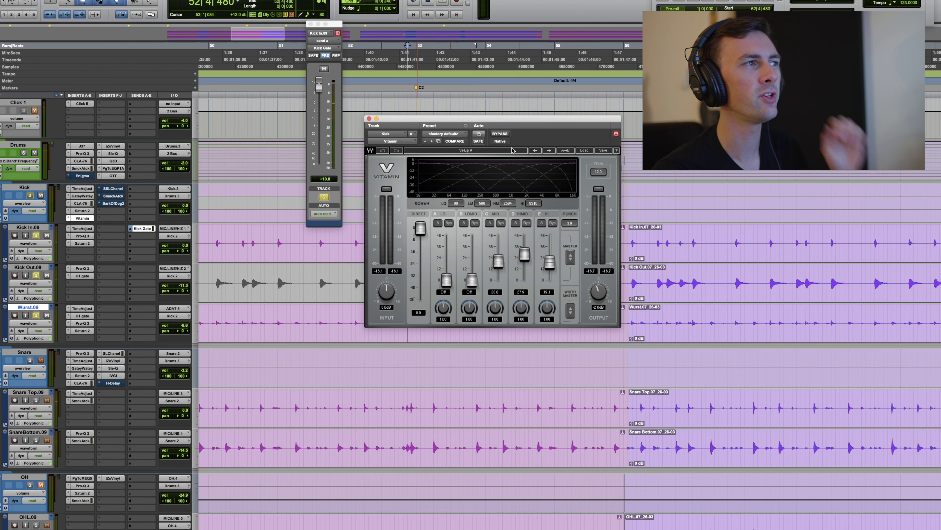
Compare Vitamin against bypass, leave it on, and bring up the Kick's SSL E-Channel.
key(space)
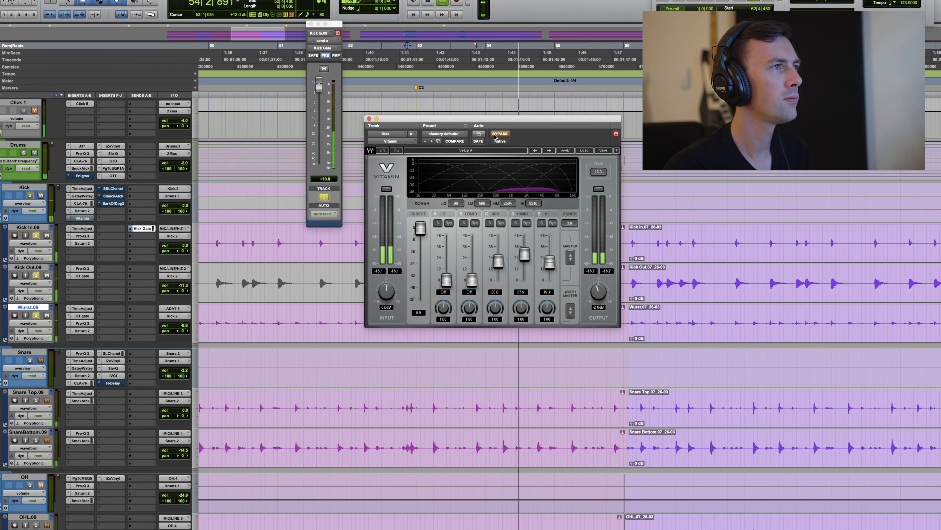
click(497, 134)
click(497, 134)
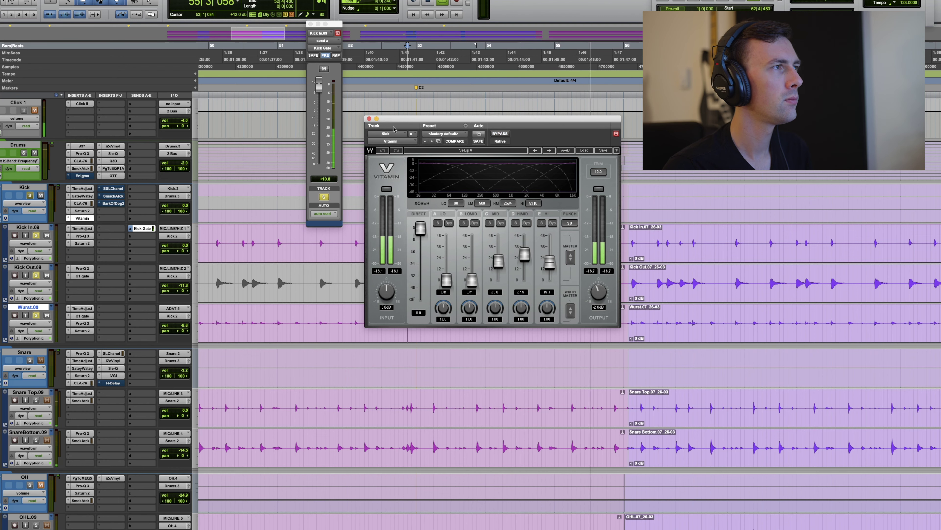
click(370, 118)
key(space)
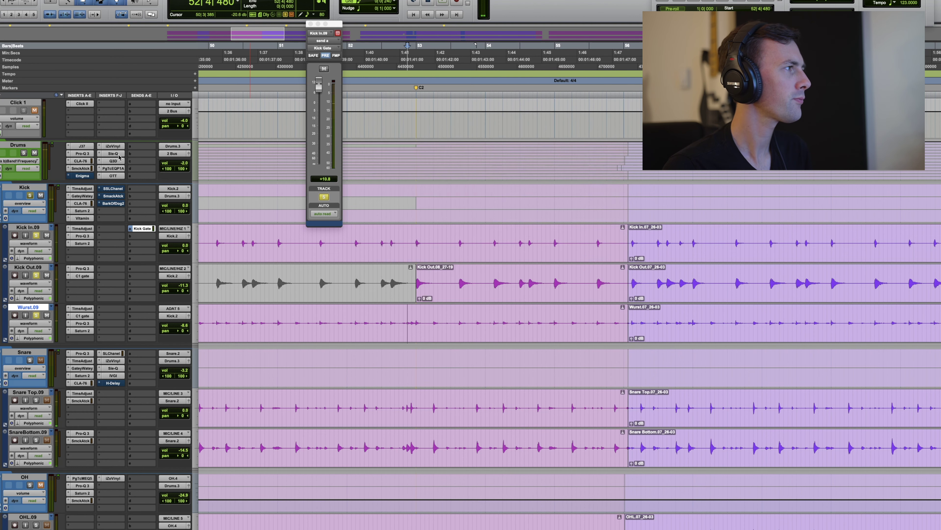
click(105, 189)
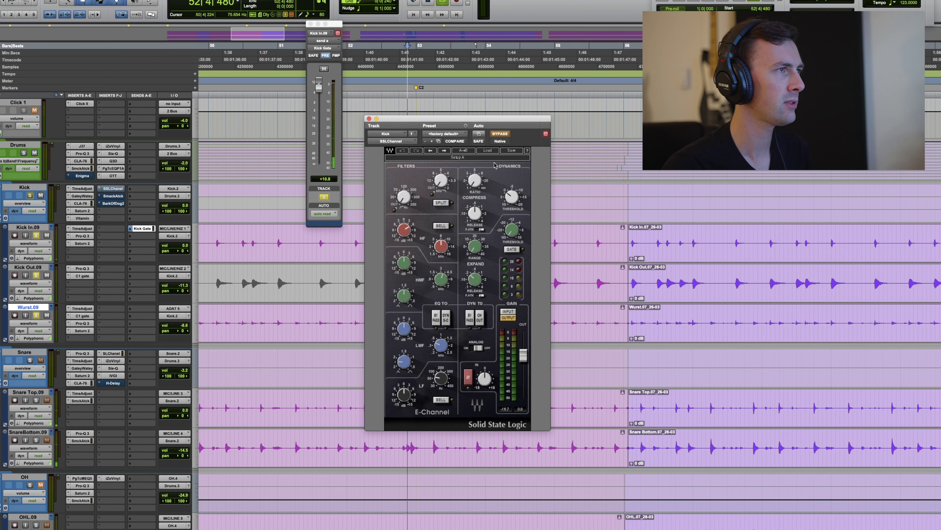
Take the Kick's SSL E-Channel out of bypass during playback and close it.
key(space)
click(500, 135)
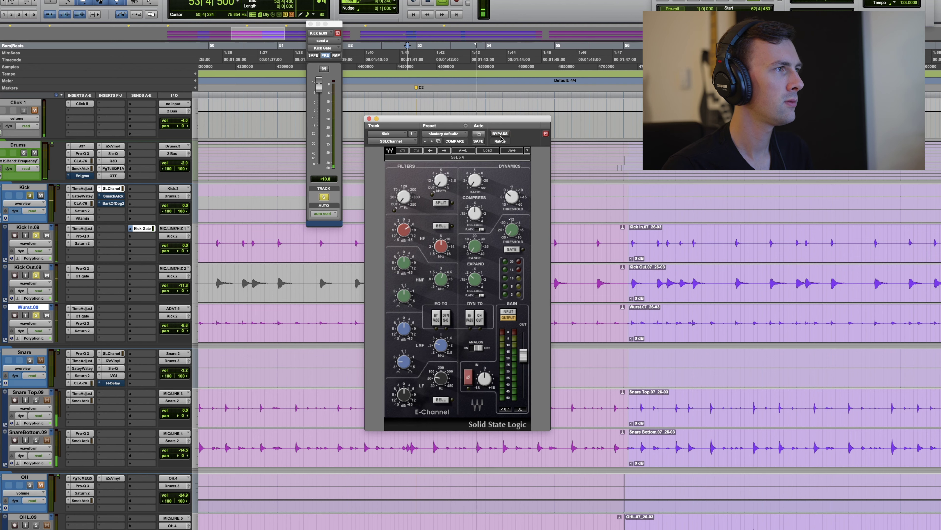
click(368, 118)
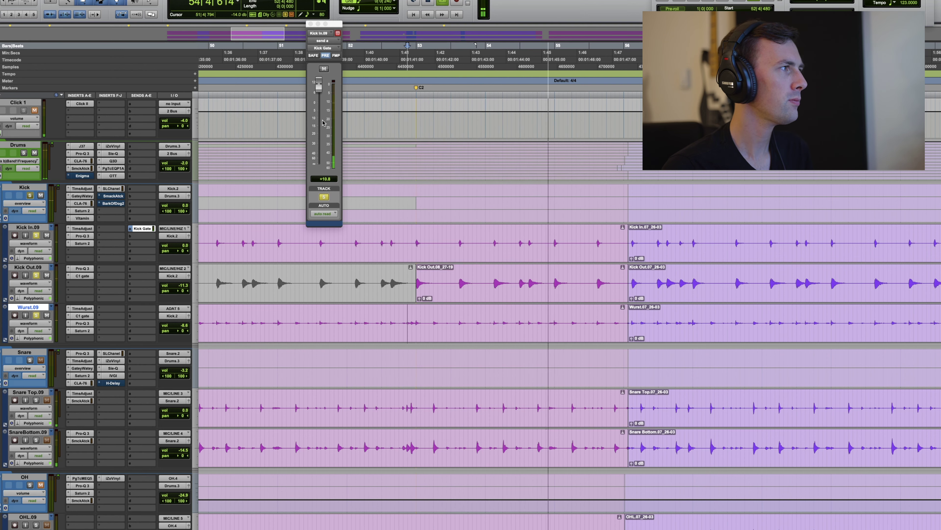
Switch on the Kick's Smack Attack (Attack 20, Sustain -10) and close its window.
click(113, 196)
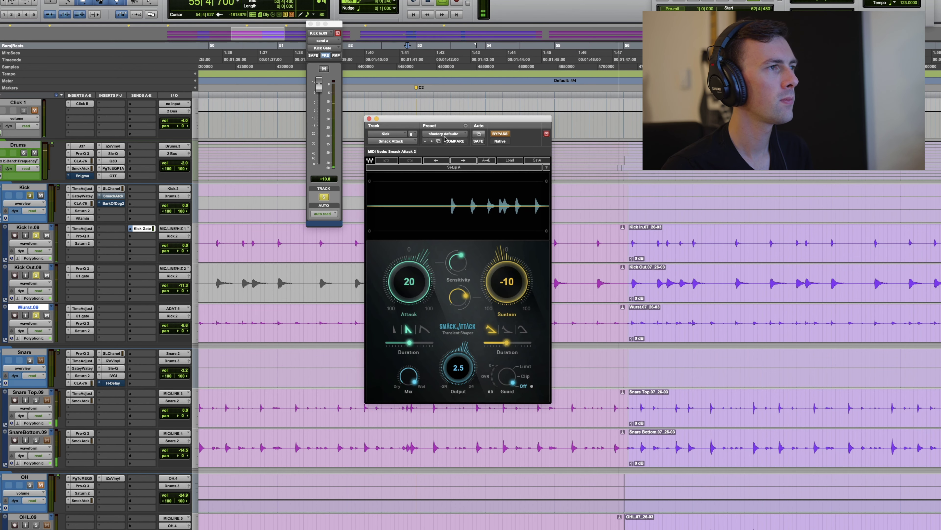
key(space)
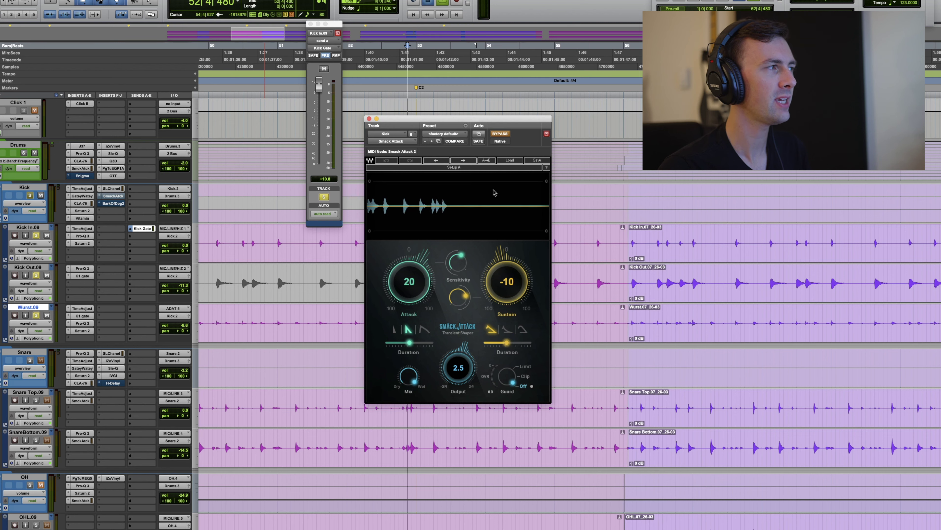
click(499, 134)
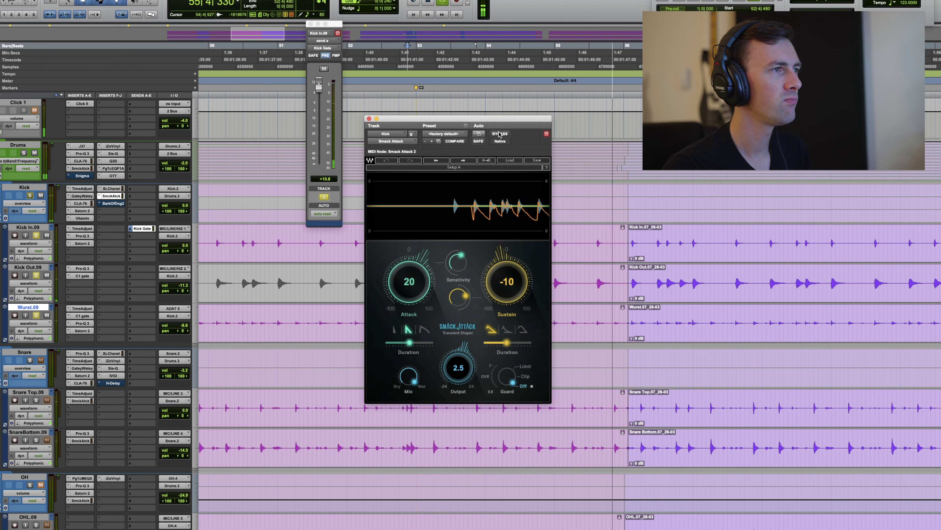
key(space)
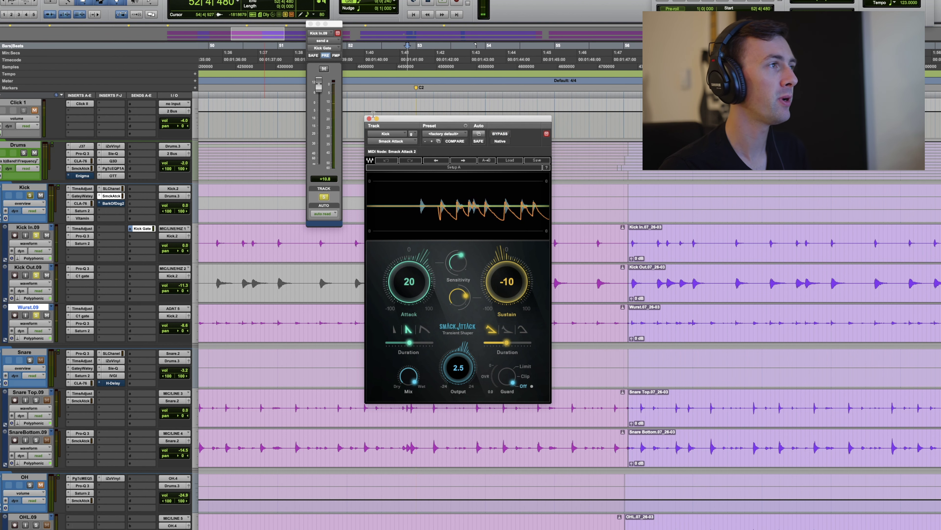
click(369, 118)
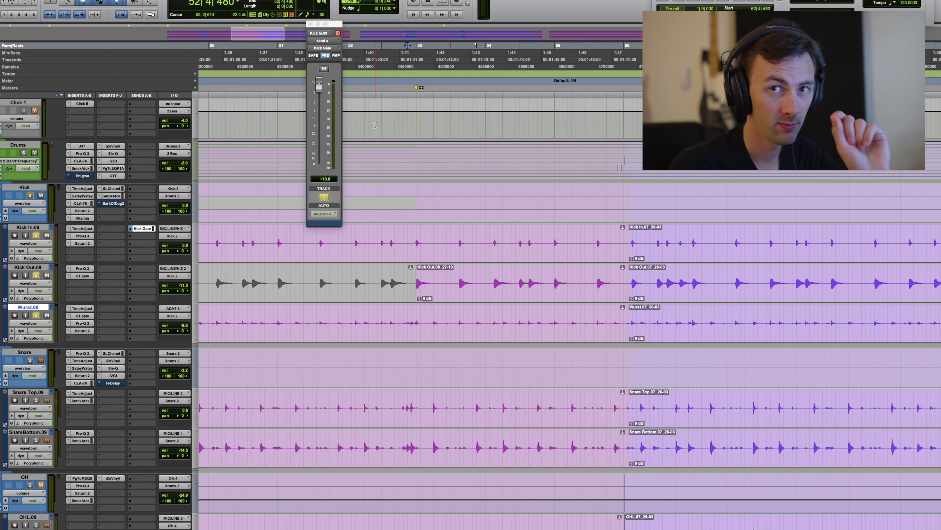
Turn on the Kick's Bark Of Dog 2 boost (79 Hz, 14.9 dB), A/B it, and close it.
click(113, 204)
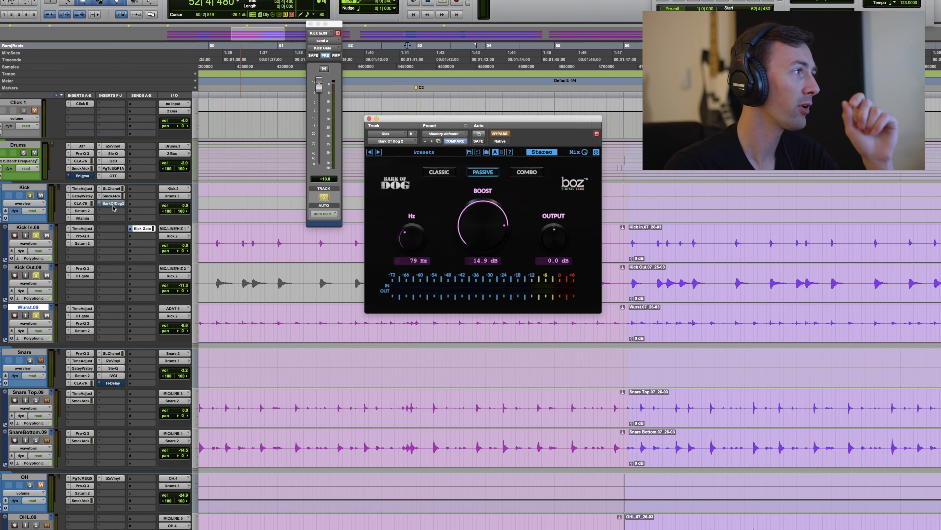
key(space)
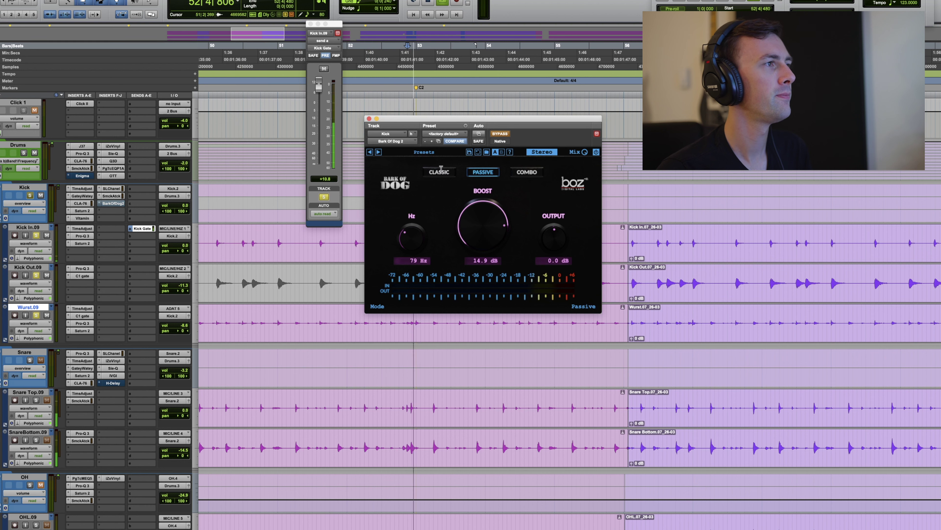
click(499, 135)
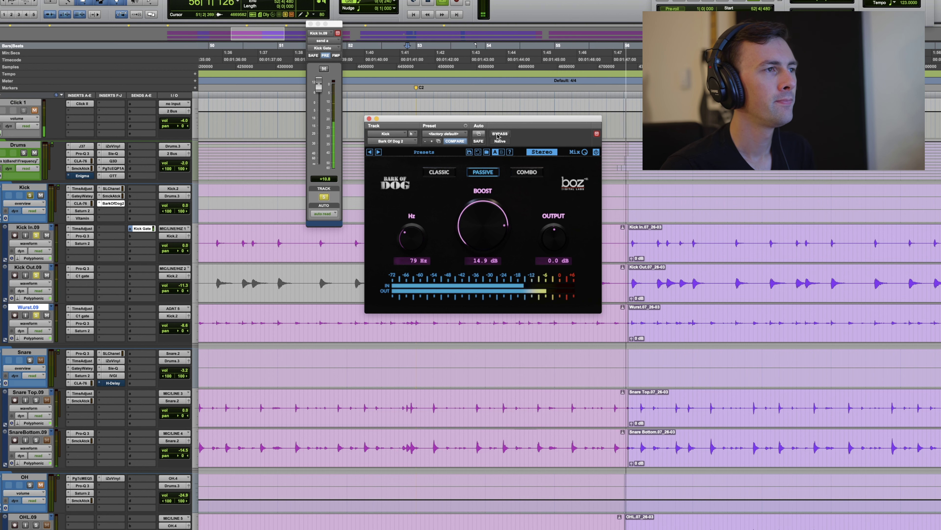
key(space)
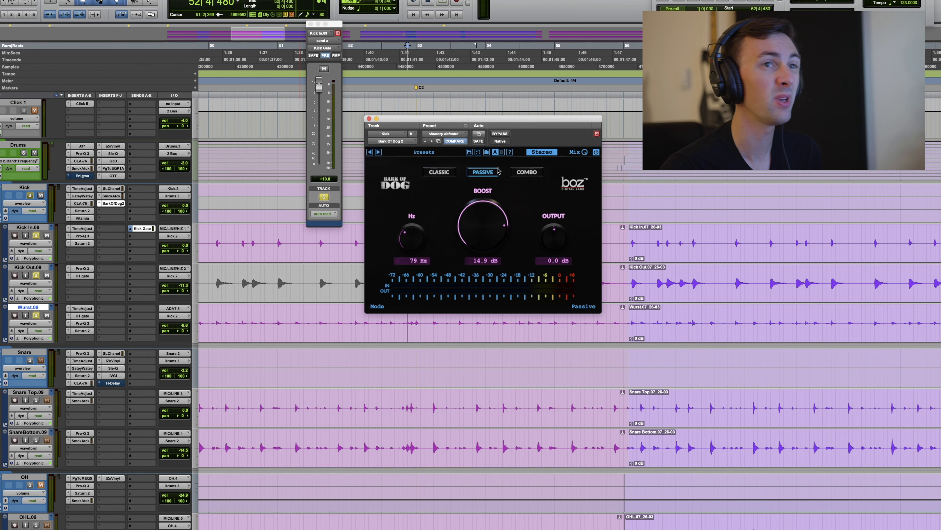
key(space)
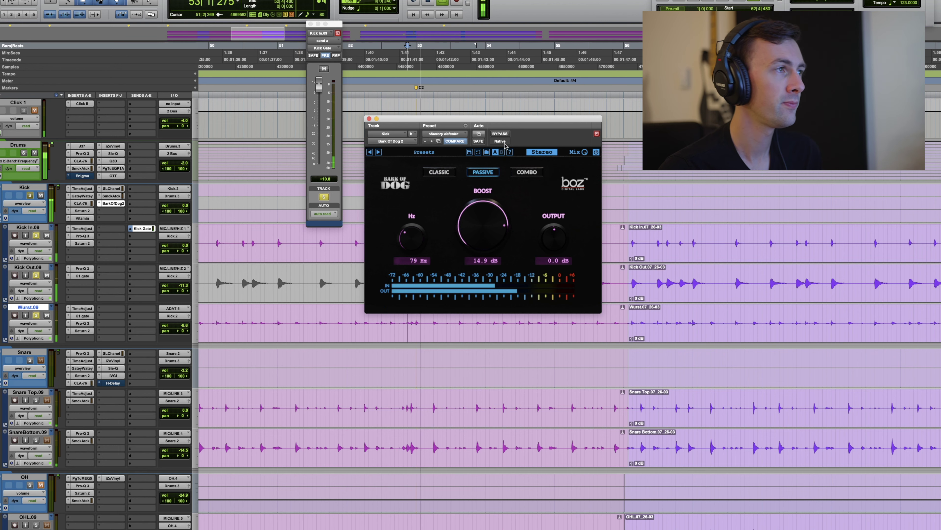
click(504, 135)
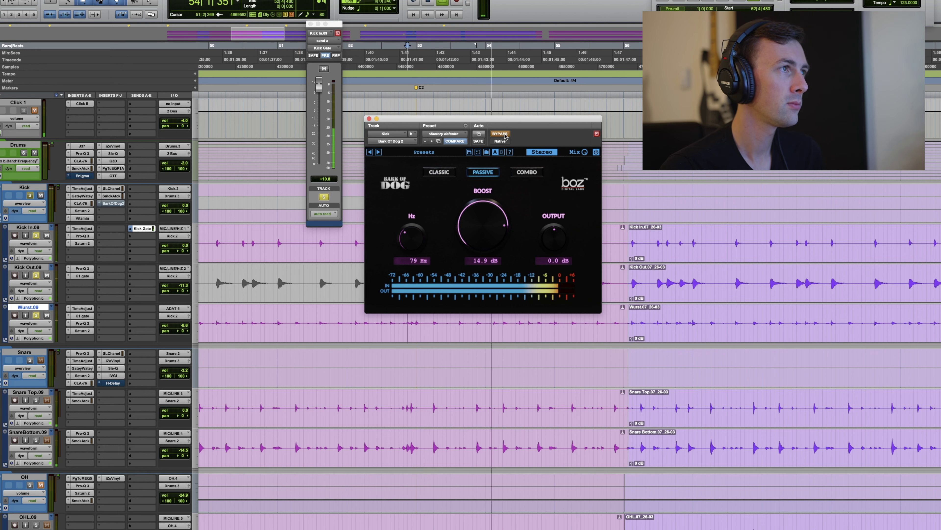
click(505, 136)
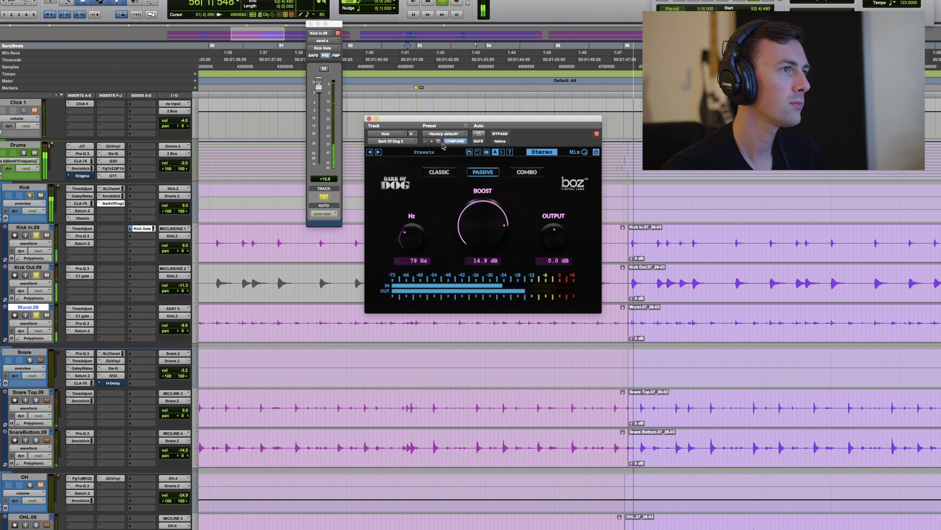
click(369, 118)
key(space)
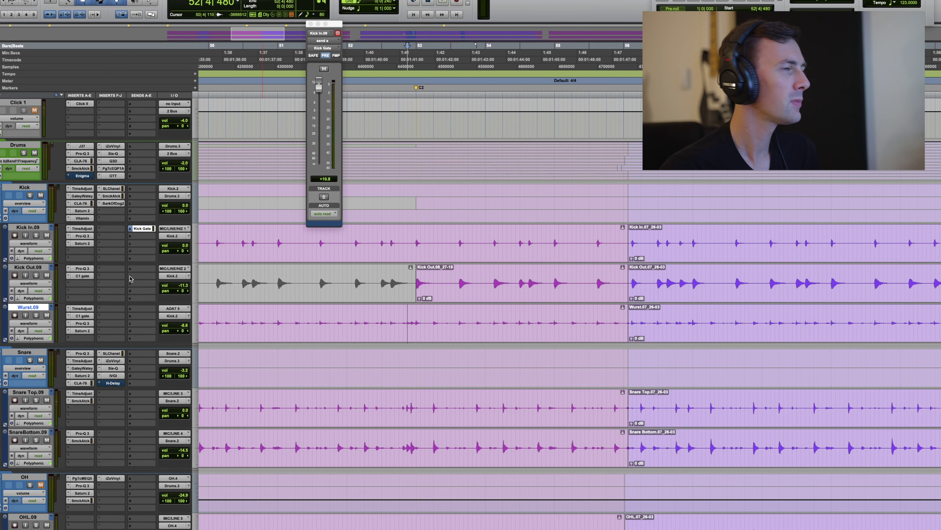
Scroll down to the snare and overhead tracks, zoom out with R, and play a longer stretch.
scroll(178, 280, down, 3)
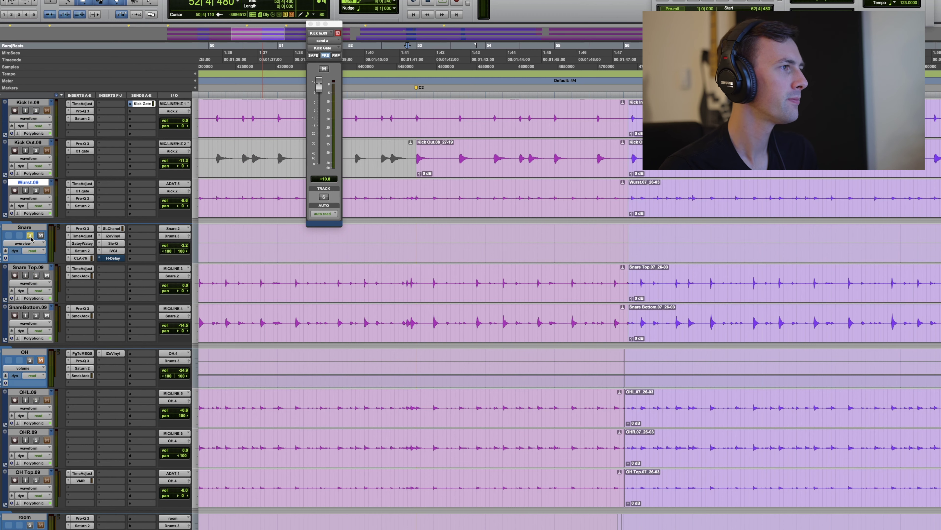
key(r)
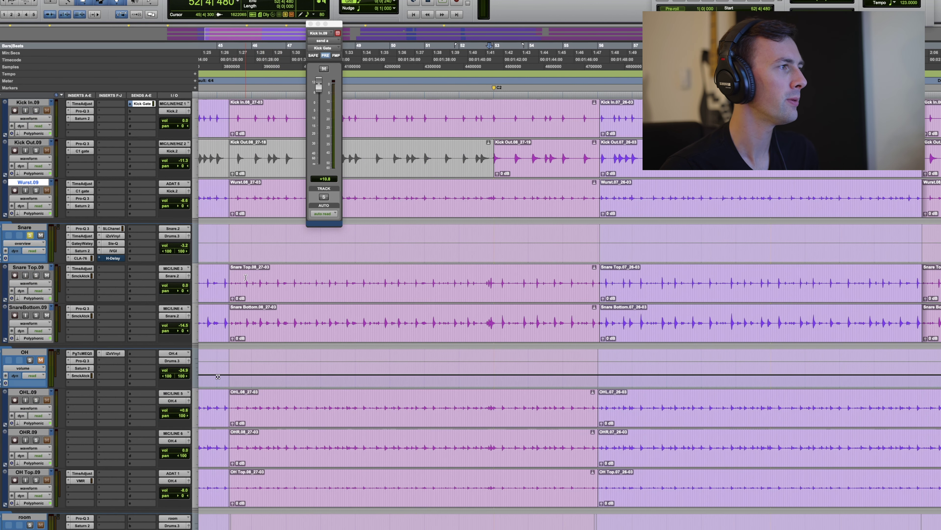
key(space)
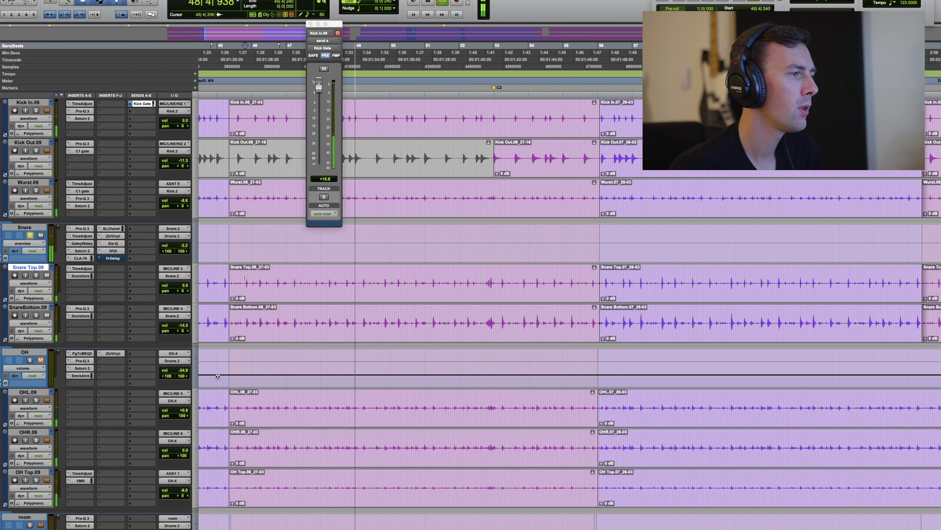
key(space)
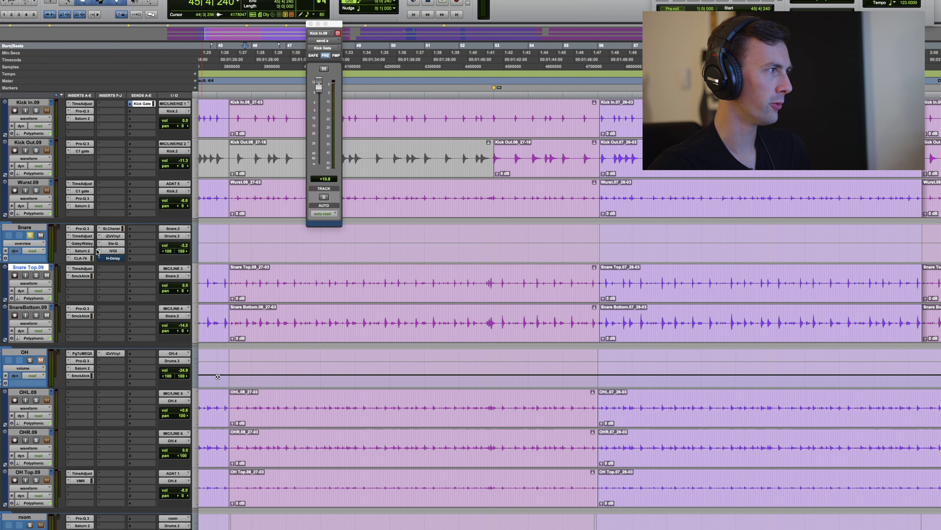
Make the Snare bus H-Delay inactive and audition the snare without it.
right_click(111, 254)
click(112, 259)
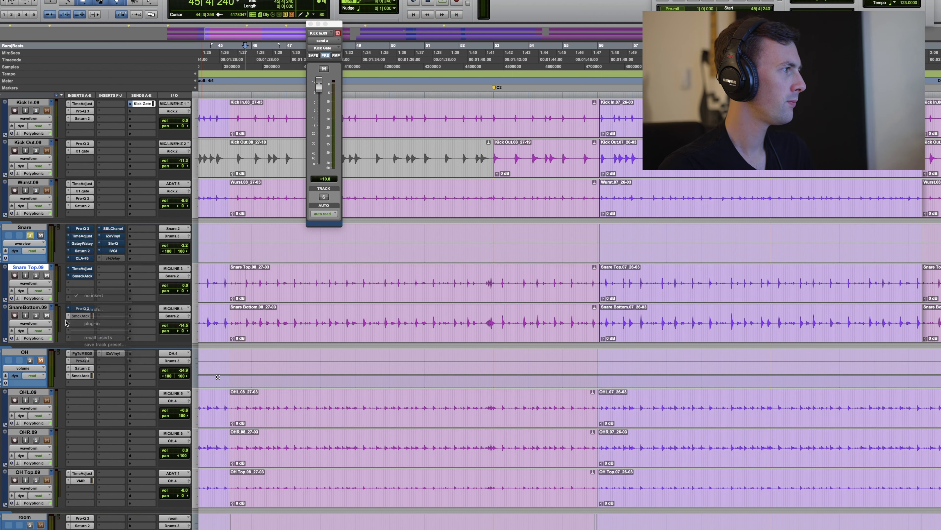
key(space)
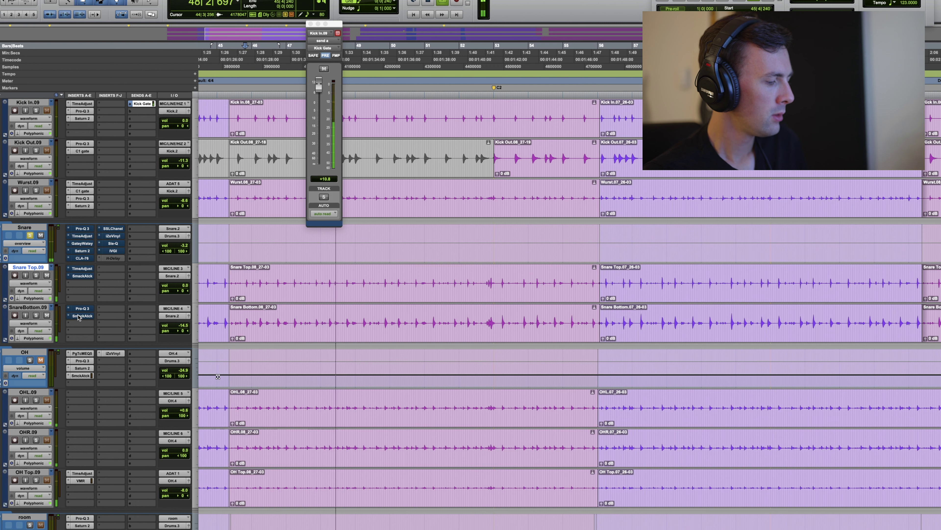
key(space)
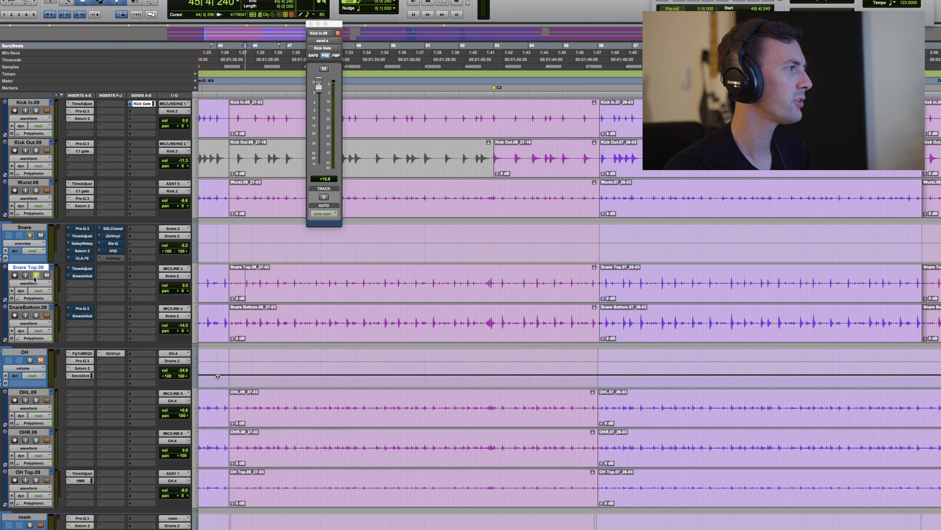
Replay the section, then inspect the low-cut band in SnareBottom.09's Pro-Q 3.
key(space)
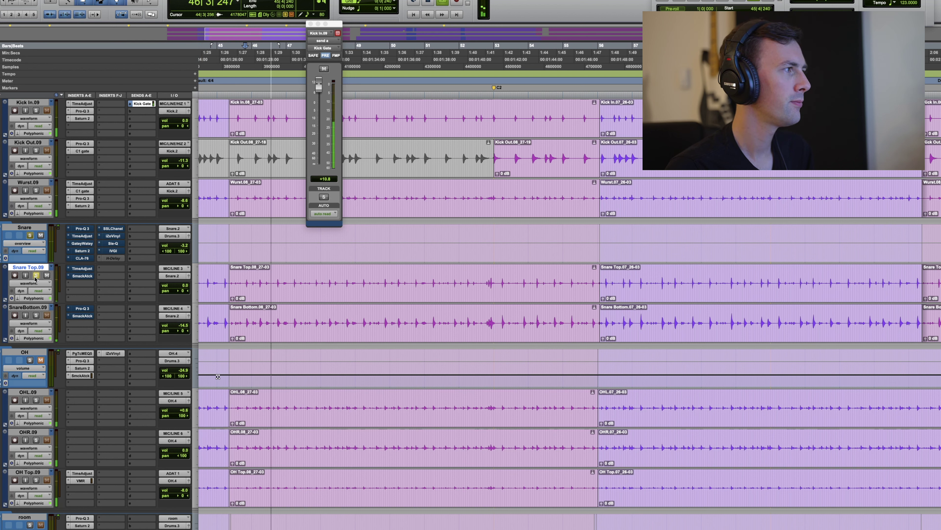
key(space)
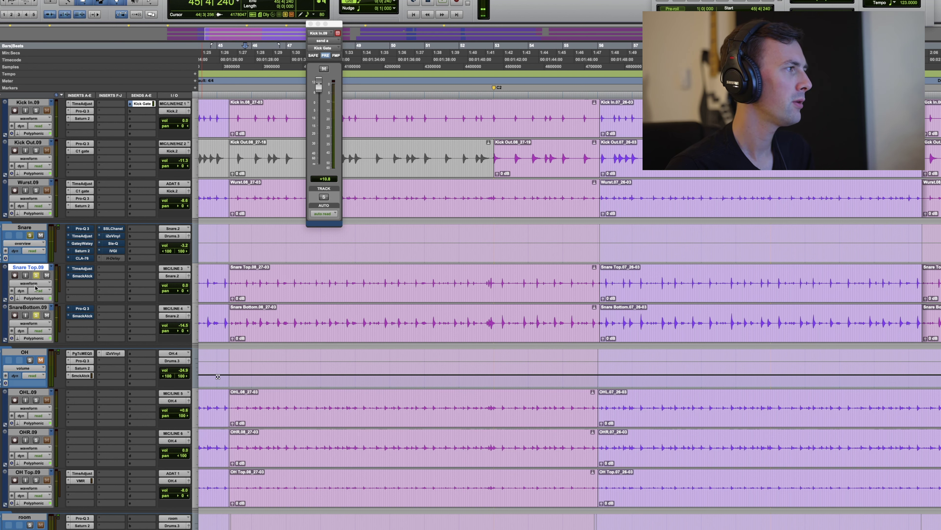
key(space)
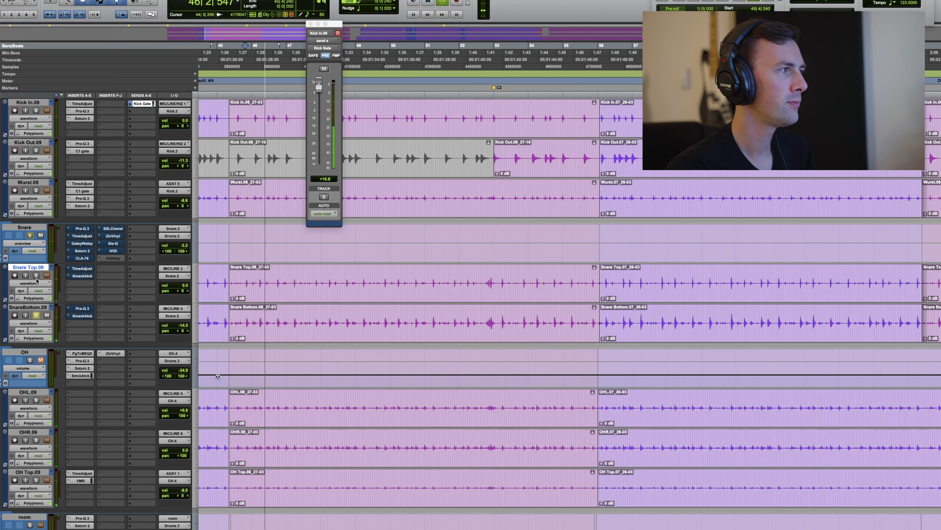
key(space)
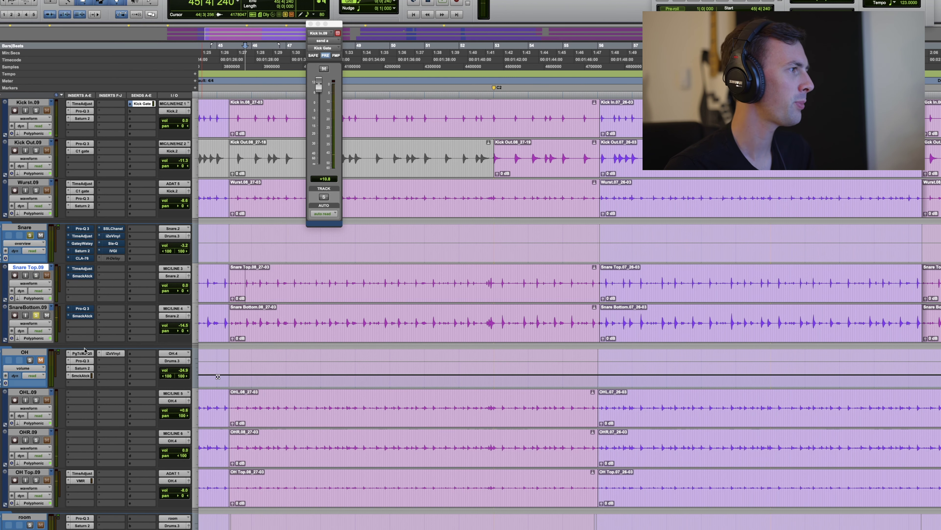
click(82, 309)
click(591, 267)
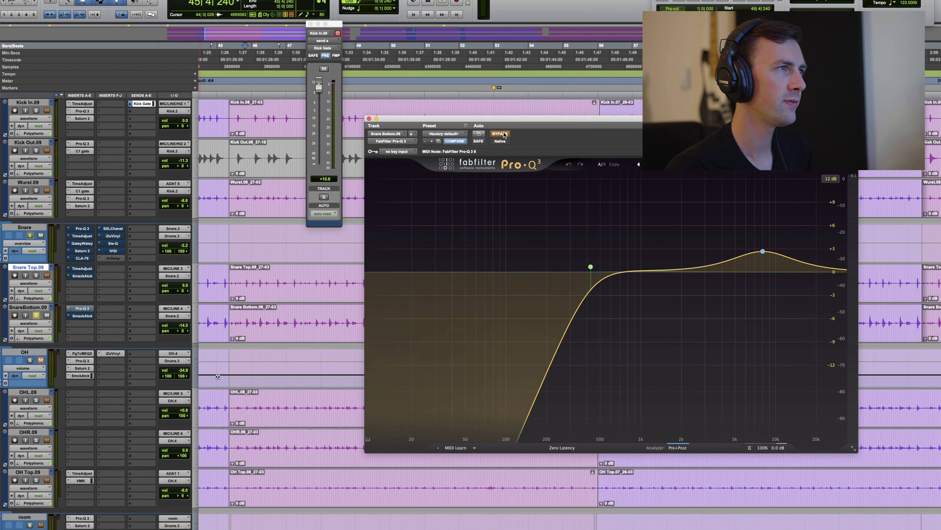
Audition SnareBottom.09's EQ and Smack Attack, close it, and open Snare Top.09's Time Adjuster.
key(space)
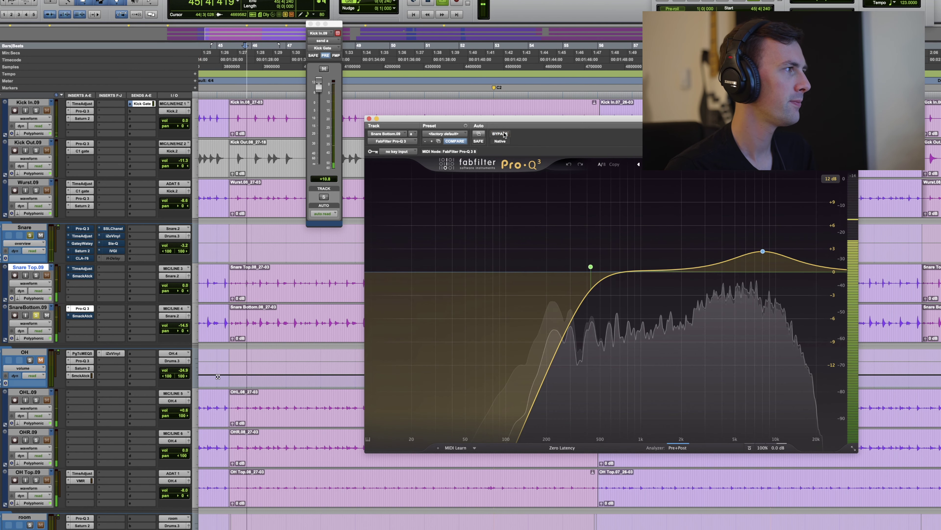
key(space)
click(82, 316)
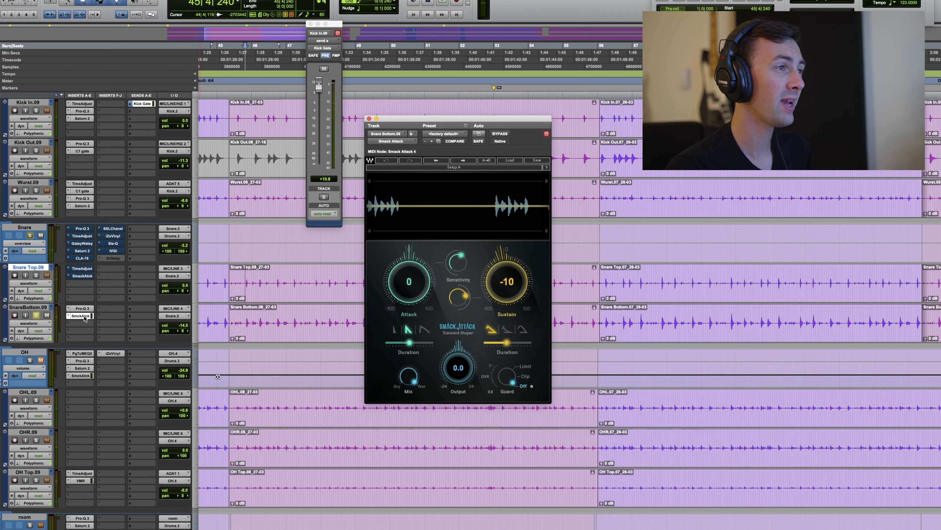
key(space)
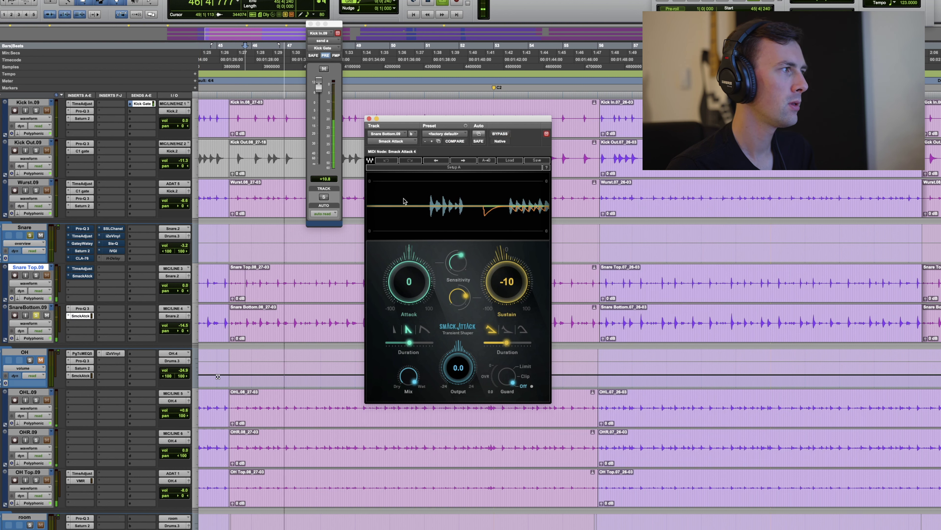
click(369, 118)
key(space)
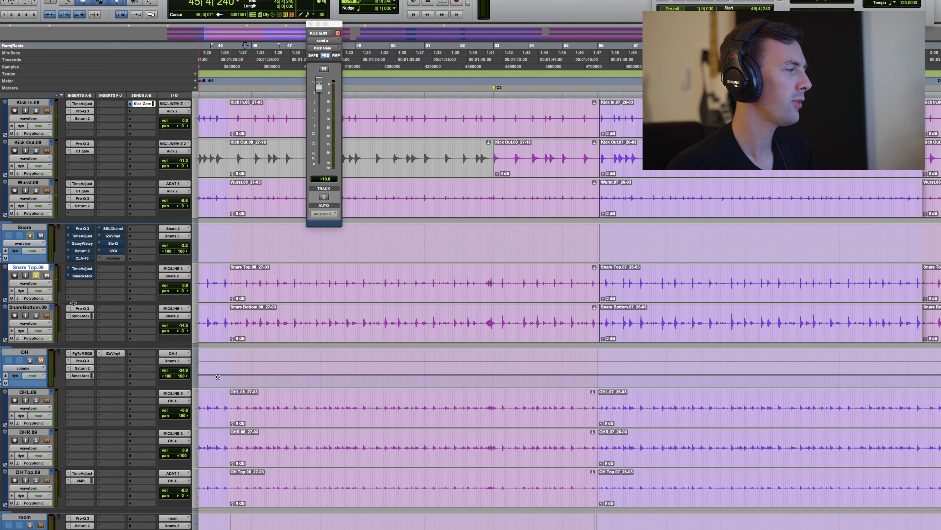
click(82, 269)
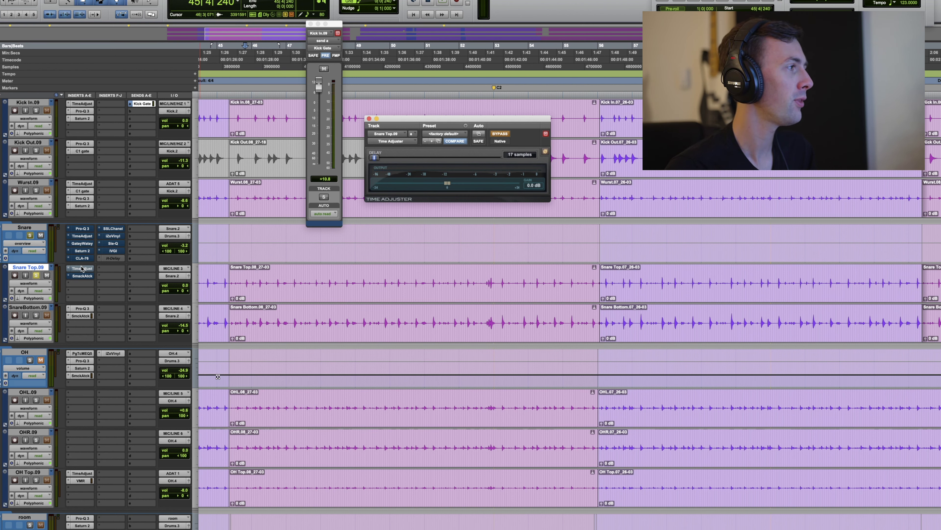
Switch on Snare Top.09's Smack Attack (Attack 10, Sustain -10) during playback, then close it.
key(space)
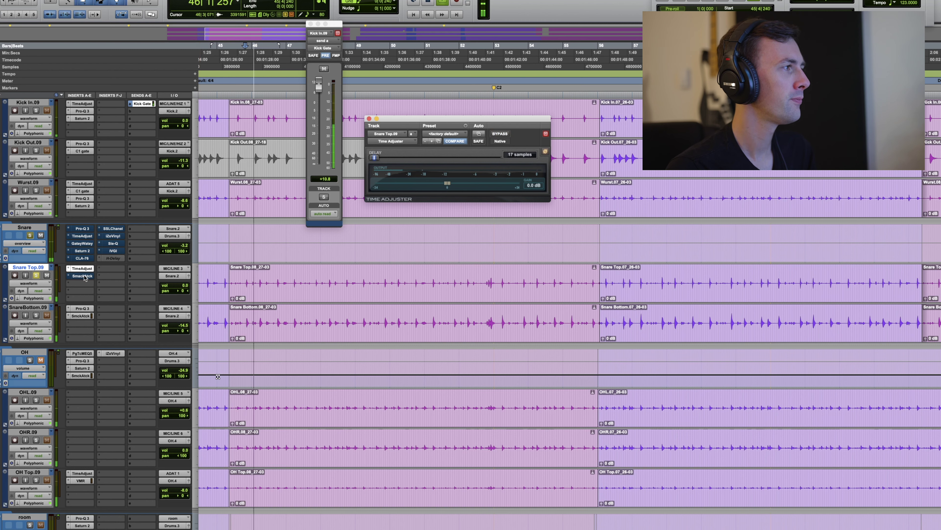
click(83, 275)
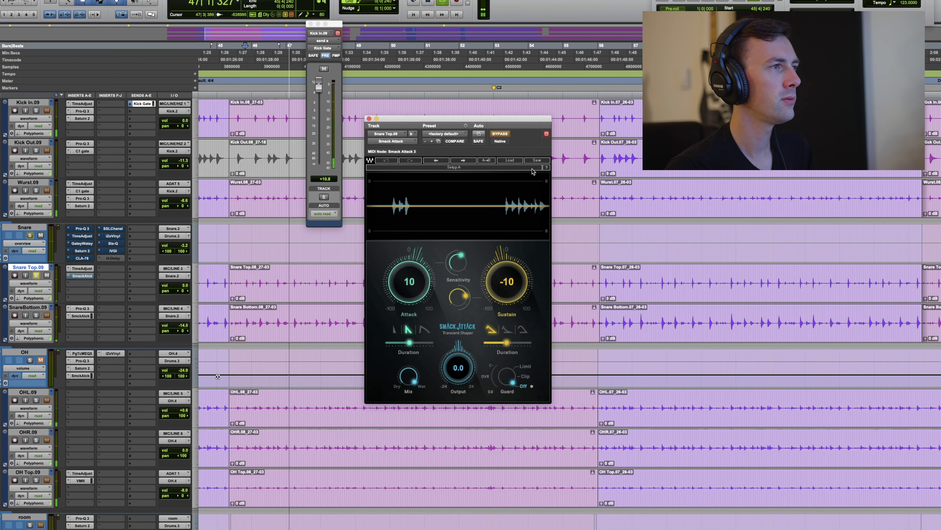
click(495, 135)
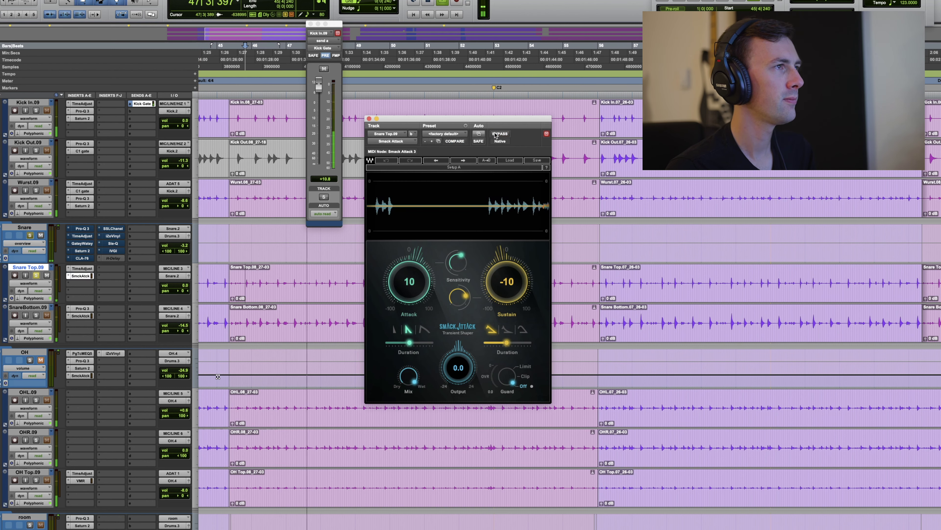
click(370, 118)
key(space)
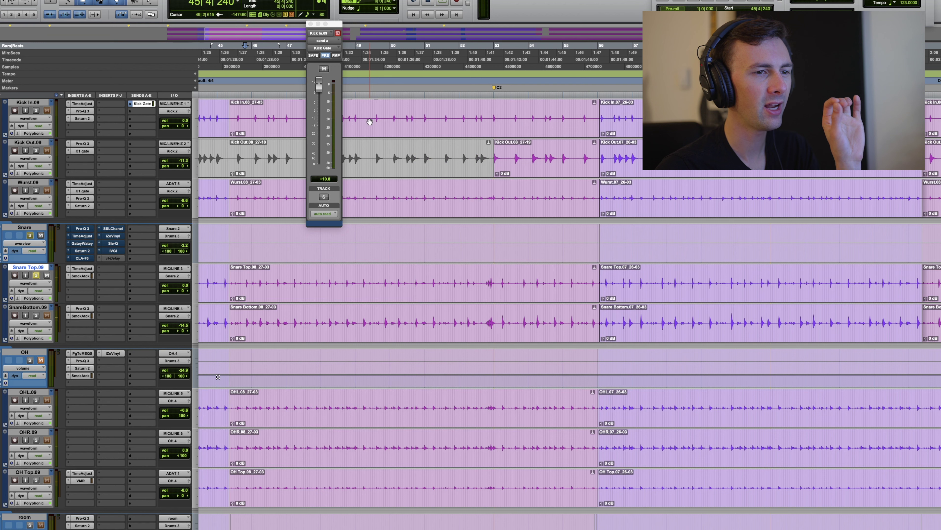
key(space)
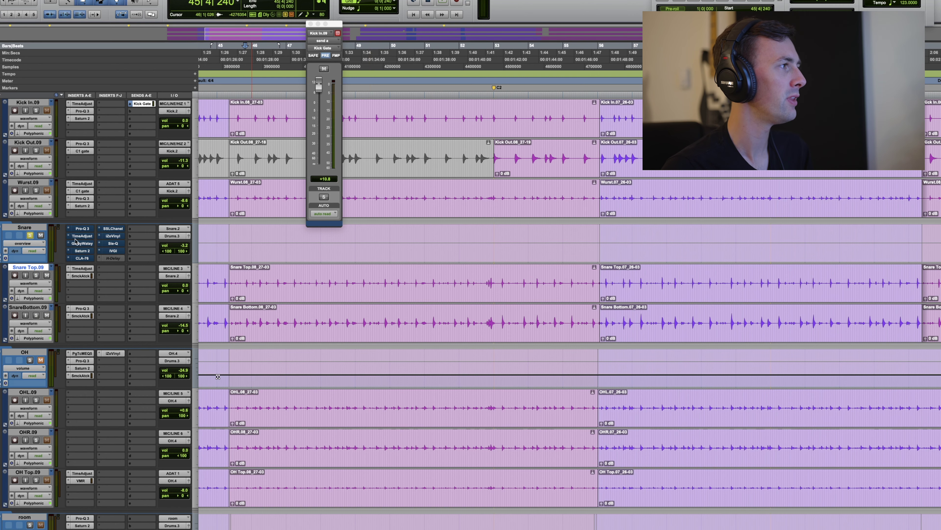
Check the Snare Pro-Q 3's 129 Hz high-pass band and switch the EQ on during playback.
click(87, 231)
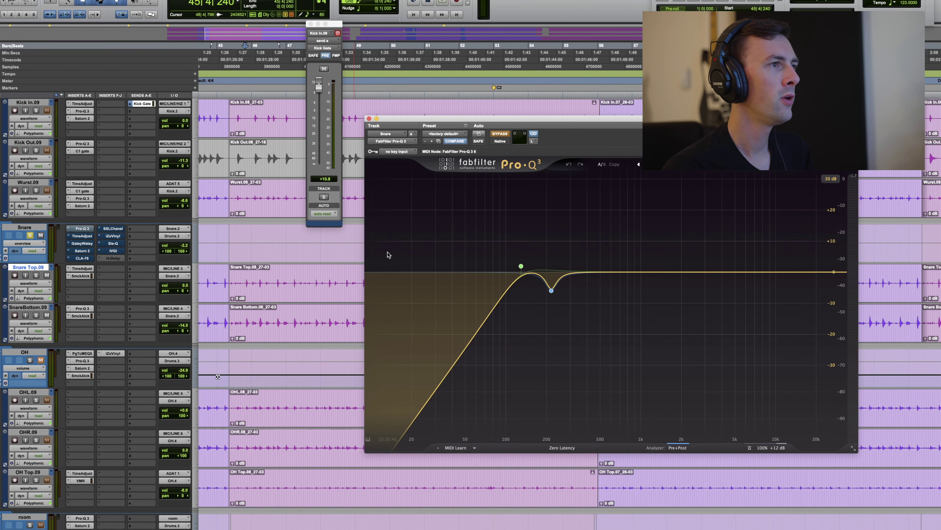
click(437, 311)
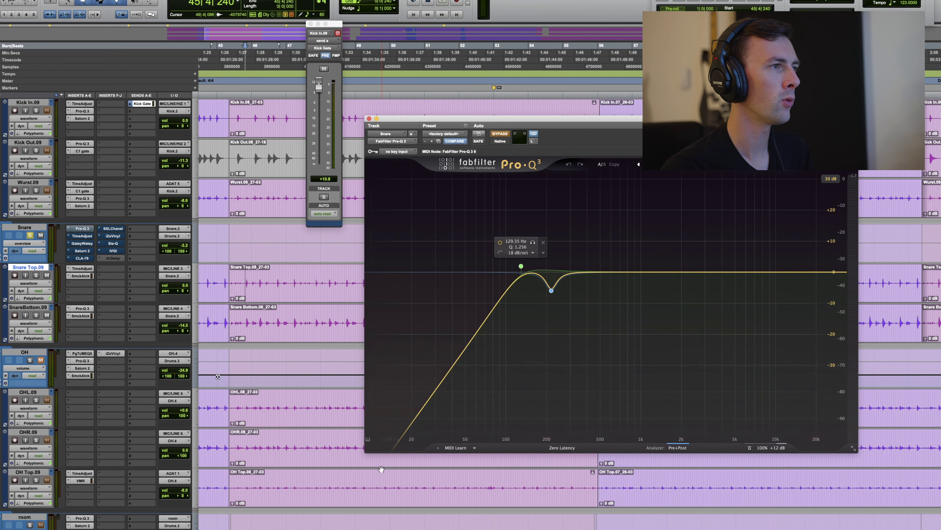
mouse_move(544, 294)
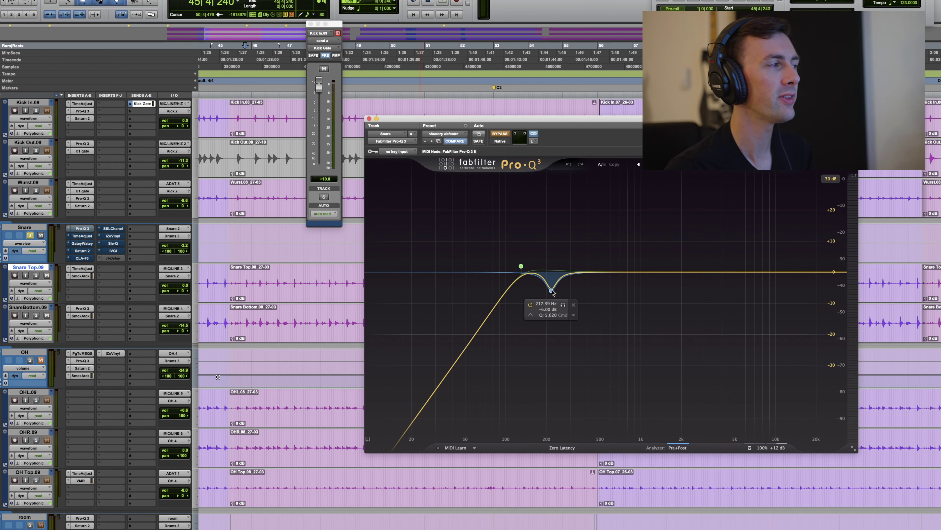
key(space)
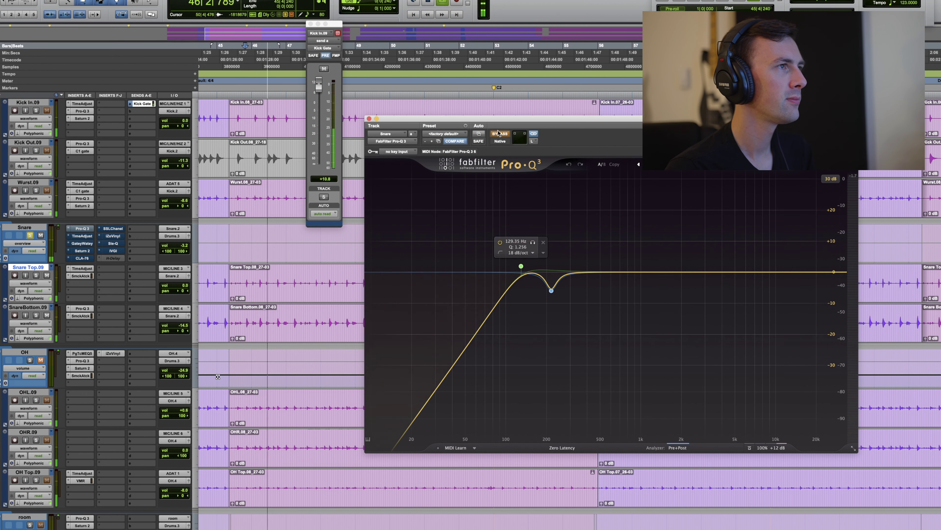
click(499, 133)
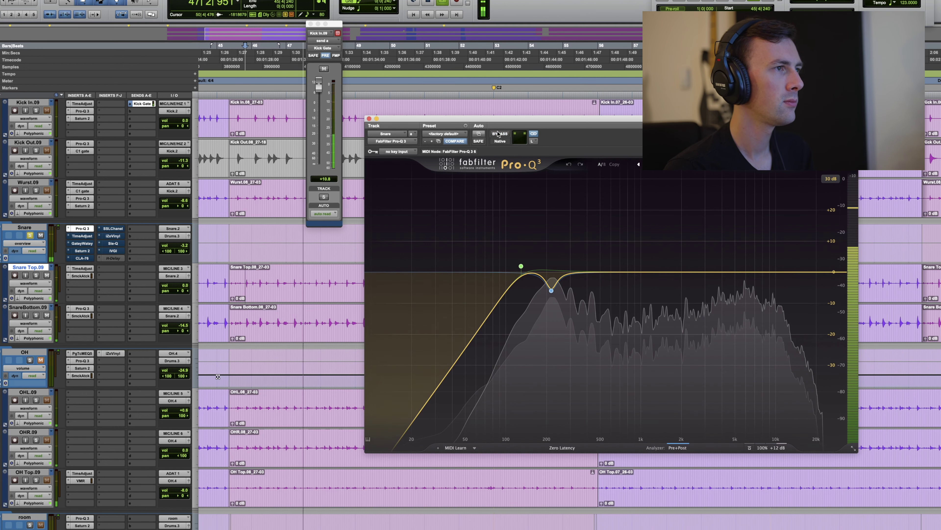
Toggle the 217 Hz cut off and back on to compare, then stop playback.
mouse_move(558, 308)
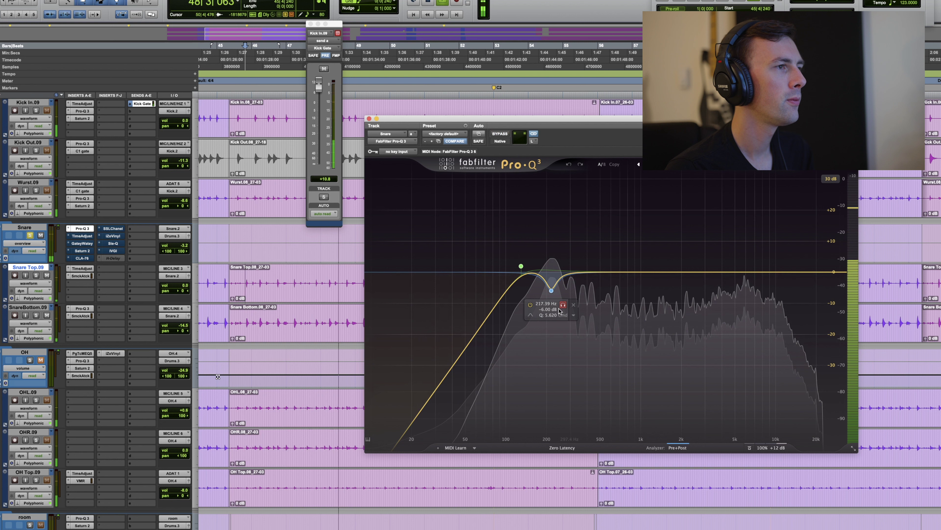
click(530, 304)
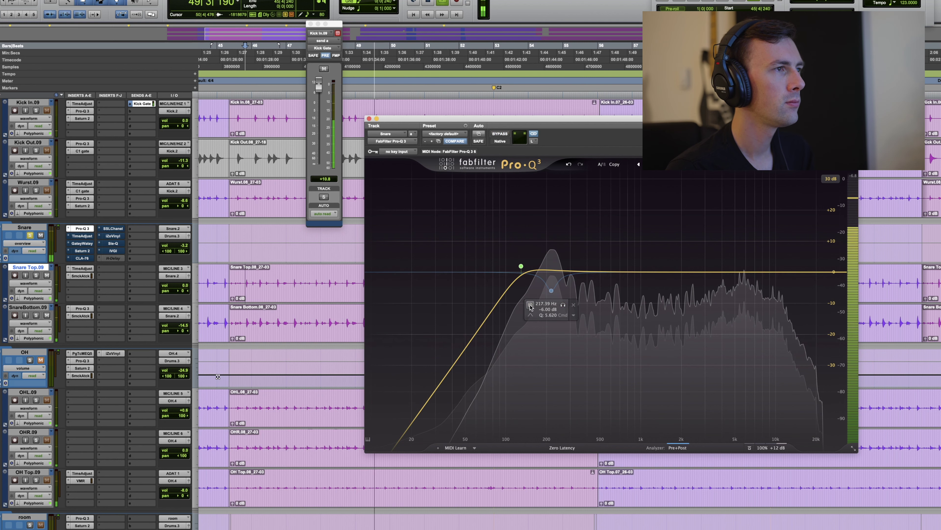
click(530, 304)
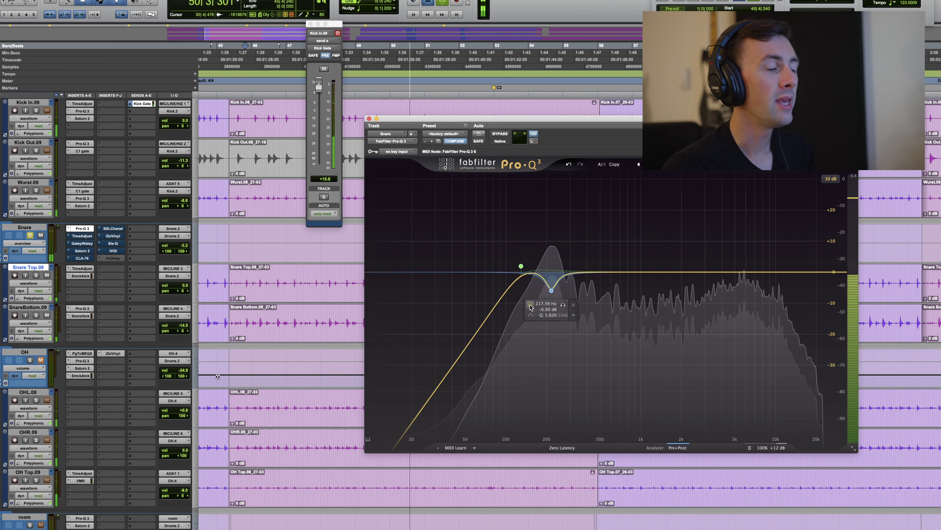
key(space)
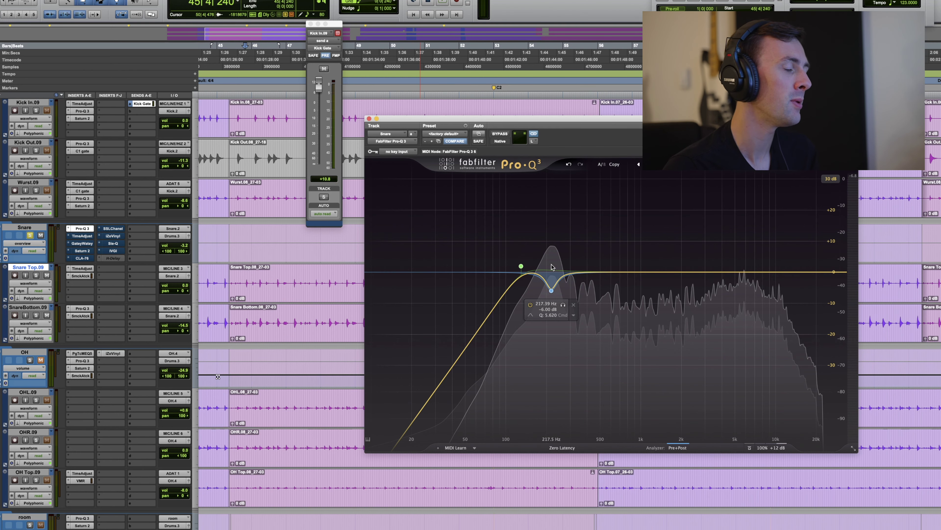
Close the Pro-Q 3 and briefly check the Snare track's Time Adjuster.
click(368, 119)
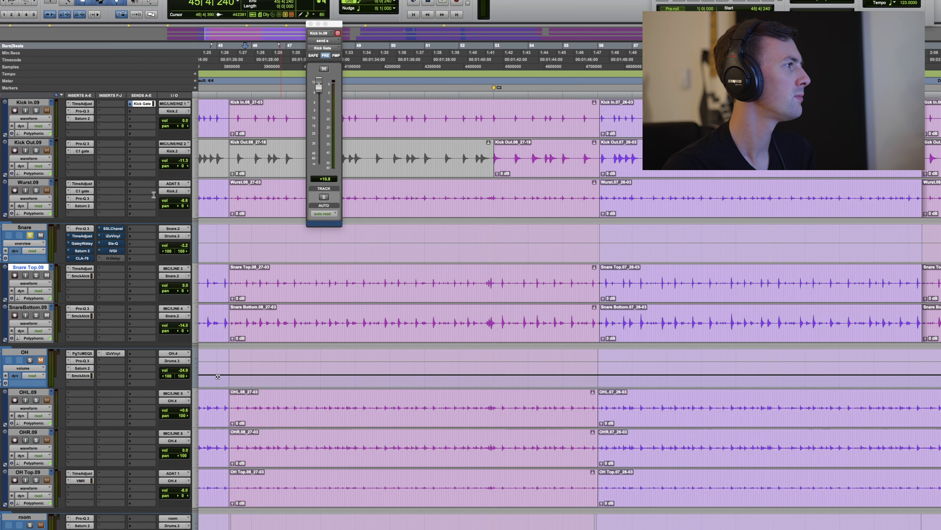
click(82, 236)
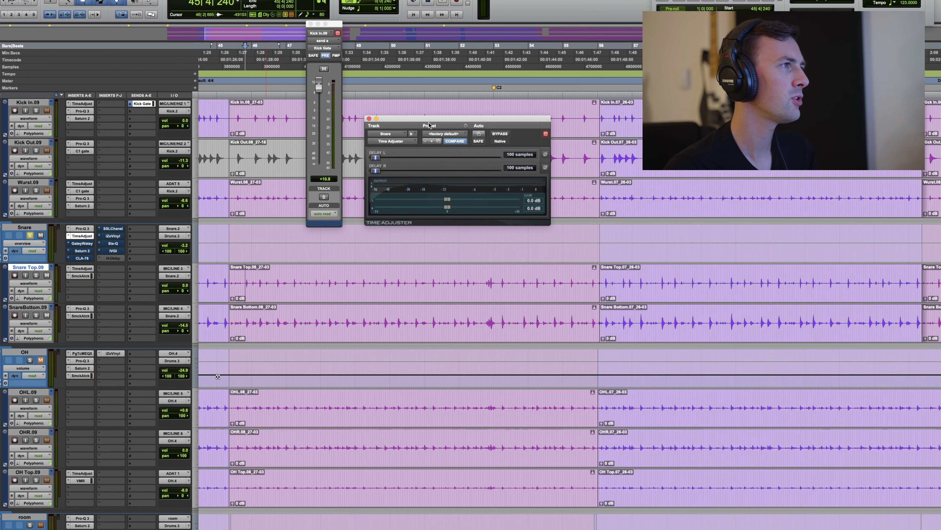
click(369, 119)
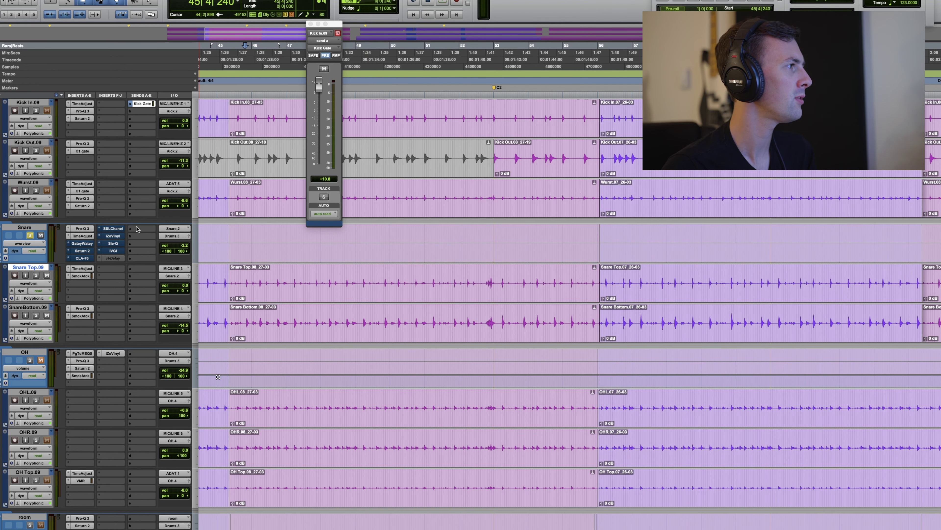
Audition the snare through its GateyWatey gate, then bring up the Snare's Saturn 2.
click(82, 243)
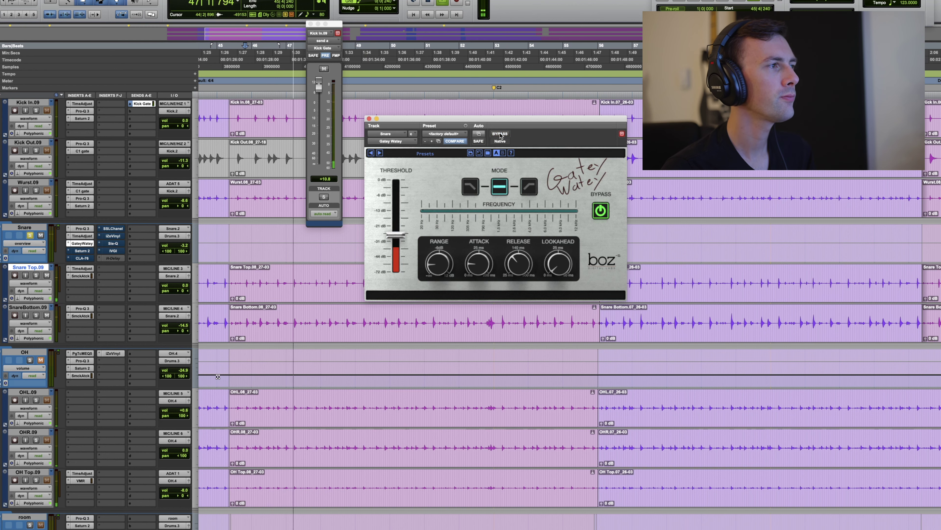
key(space)
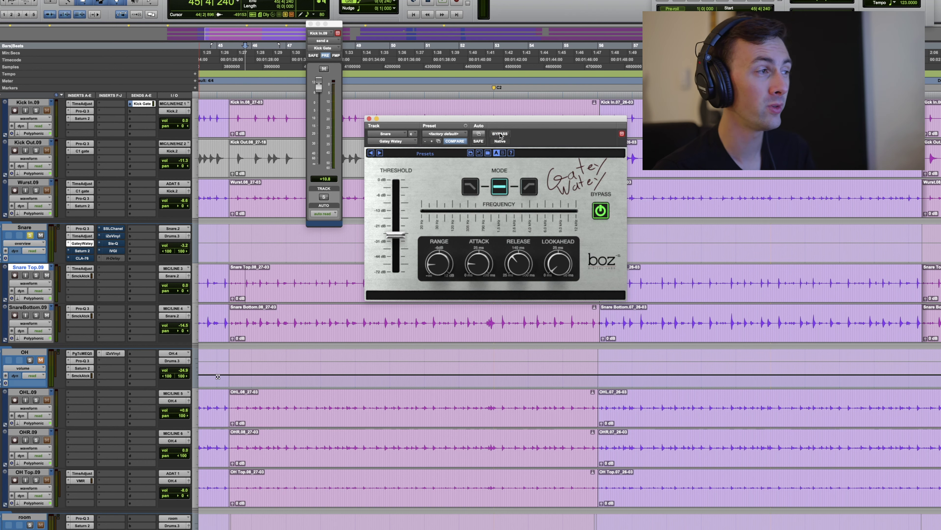
key(space)
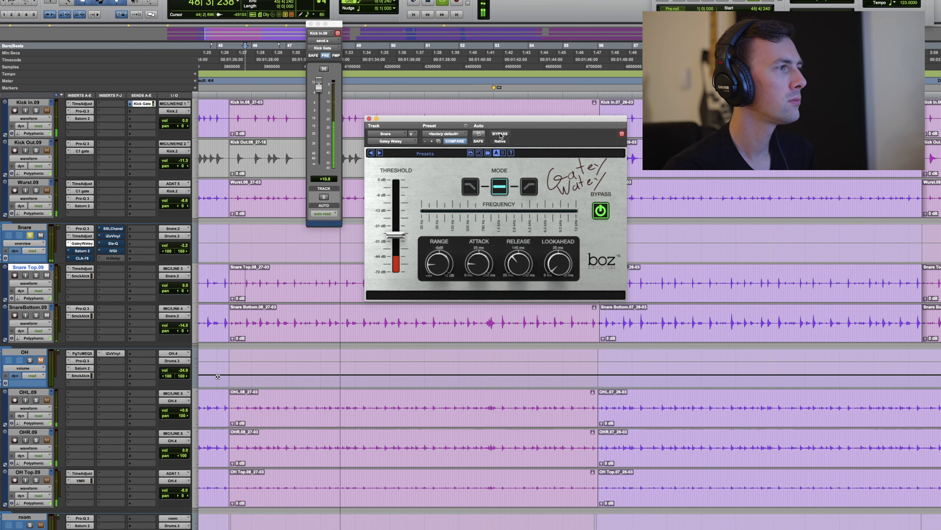
key(space)
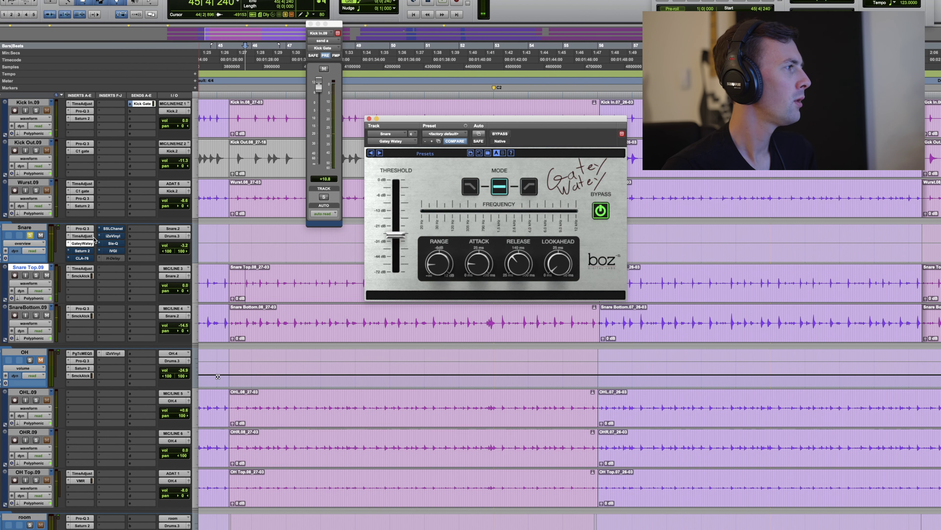
click(89, 251)
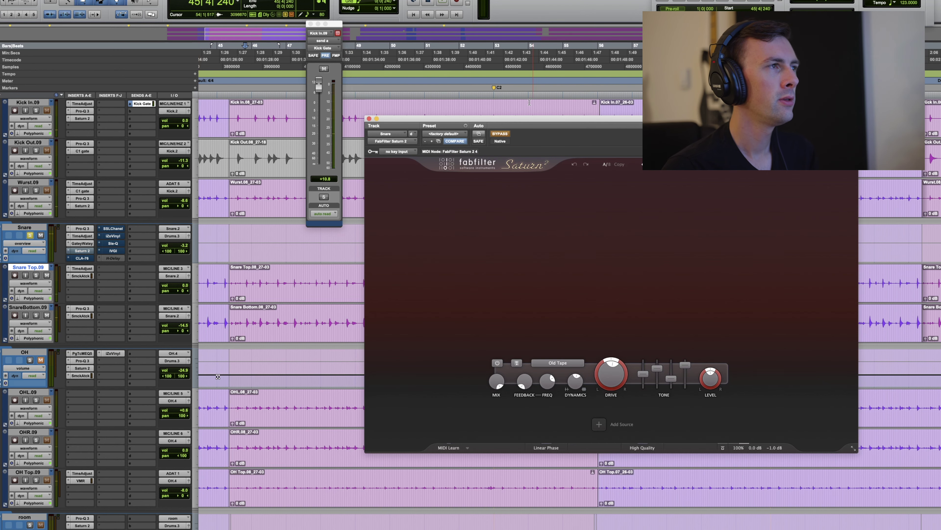
Enable Saturn 2's Old Tape saturation on the Snare while playing, then bring up its CLA-76.
drag(523, 120, 446, 93)
key(space)
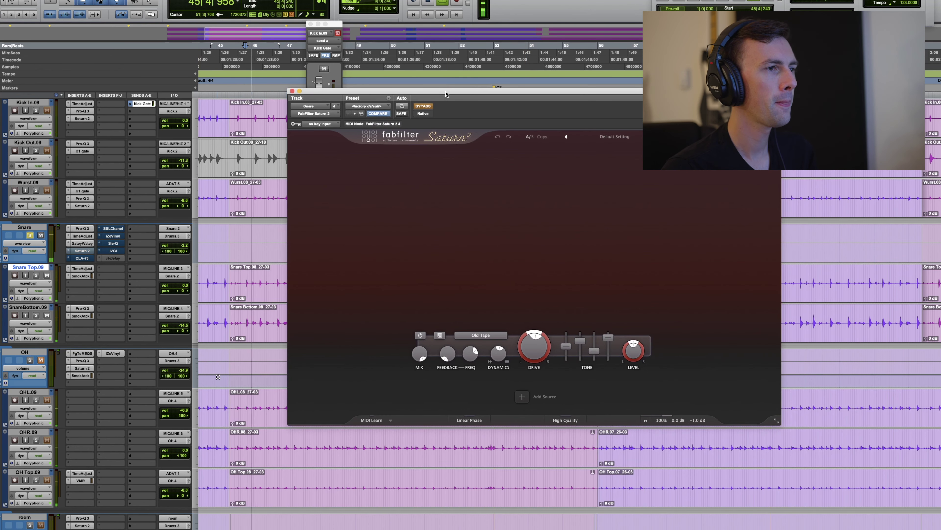
click(424, 106)
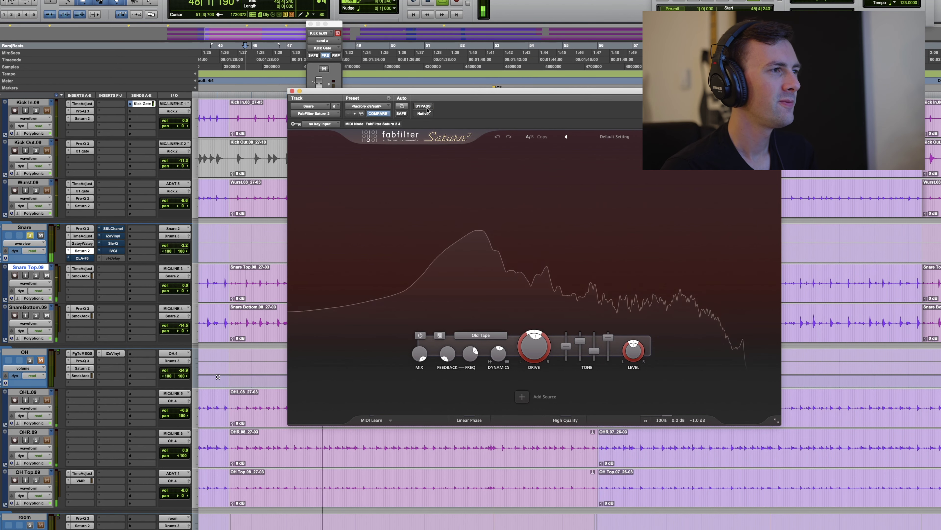
key(space)
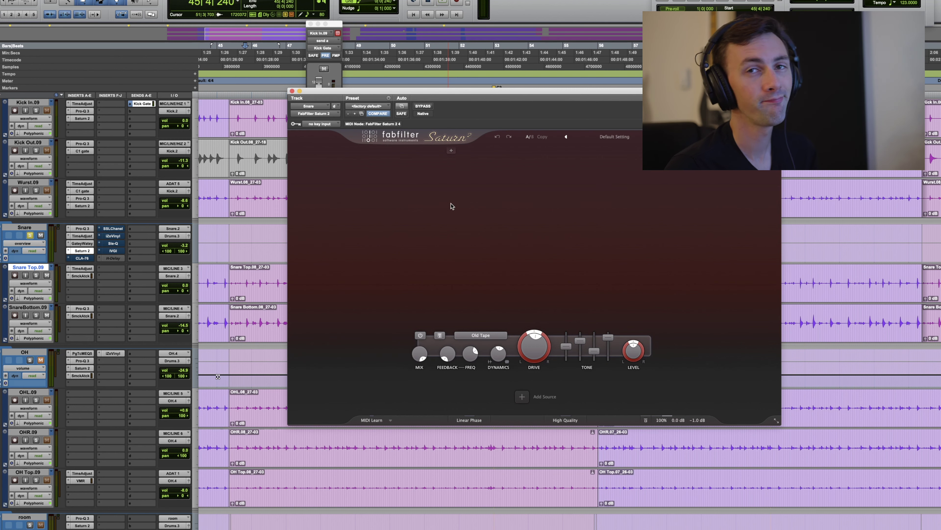
key(space)
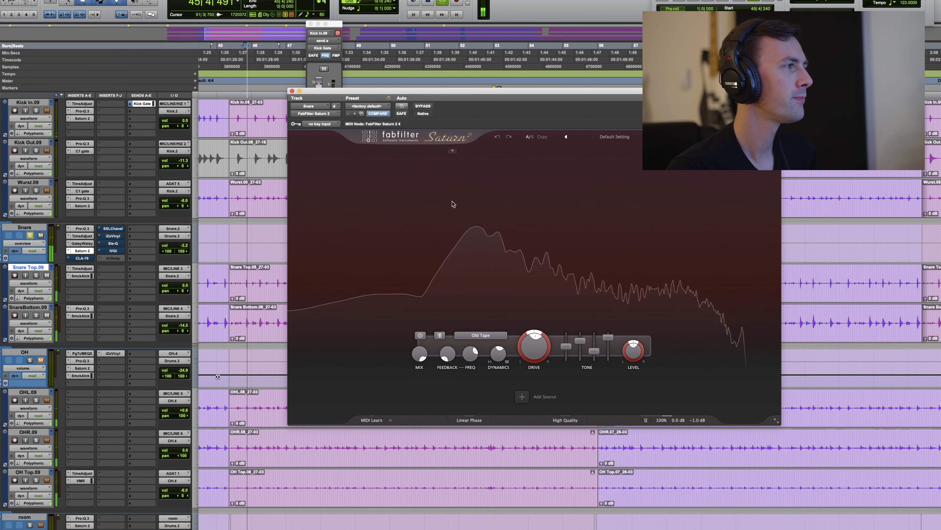
click(82, 257)
Switch on the Snare CLA-76 while auditioning the drums, then bring up its SSL E-Channel.
drag(458, 93, 514, 112)
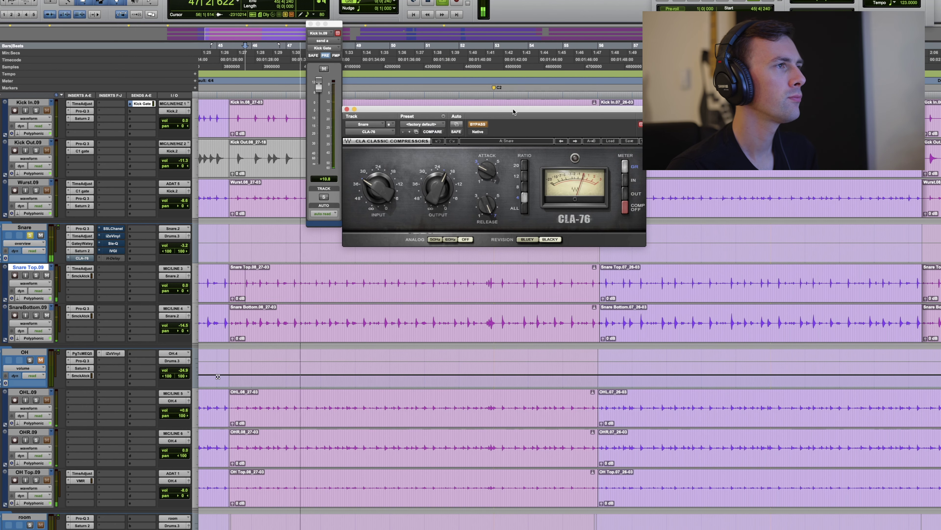
key(space)
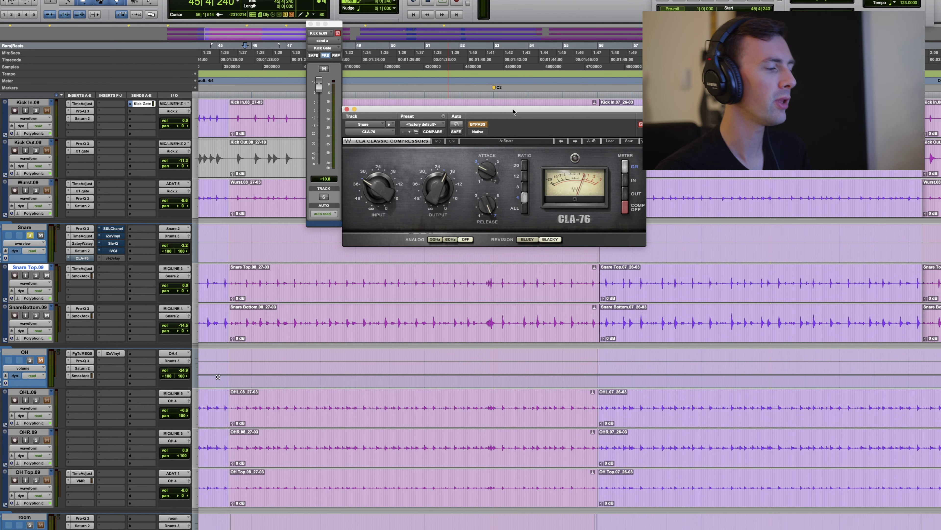
key(space)
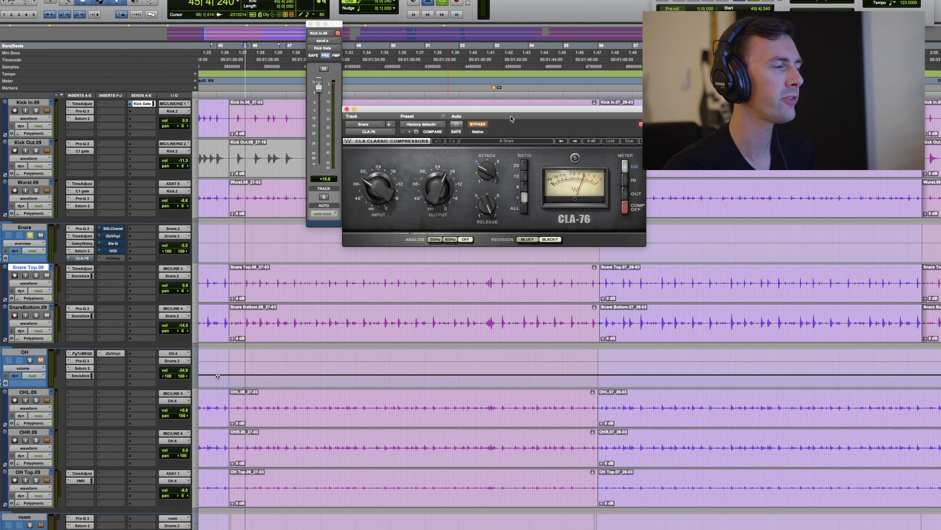
click(484, 125)
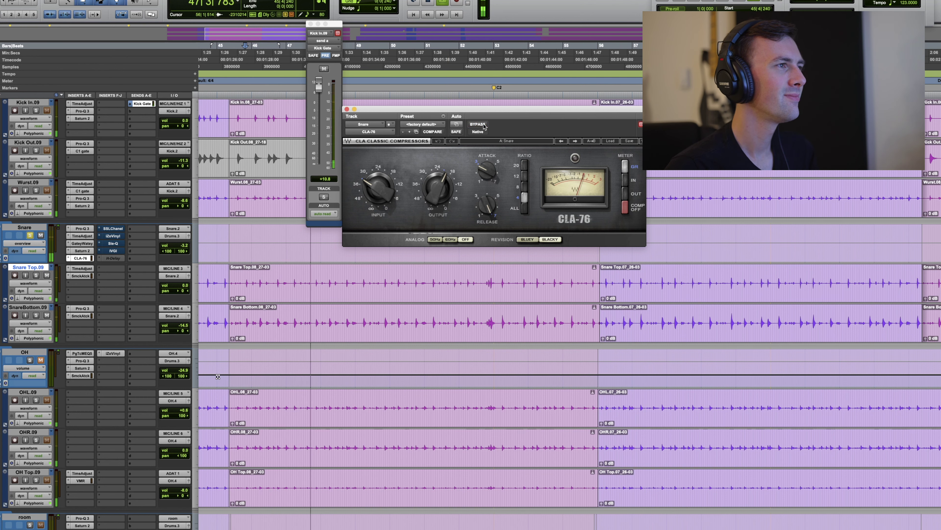
key(space)
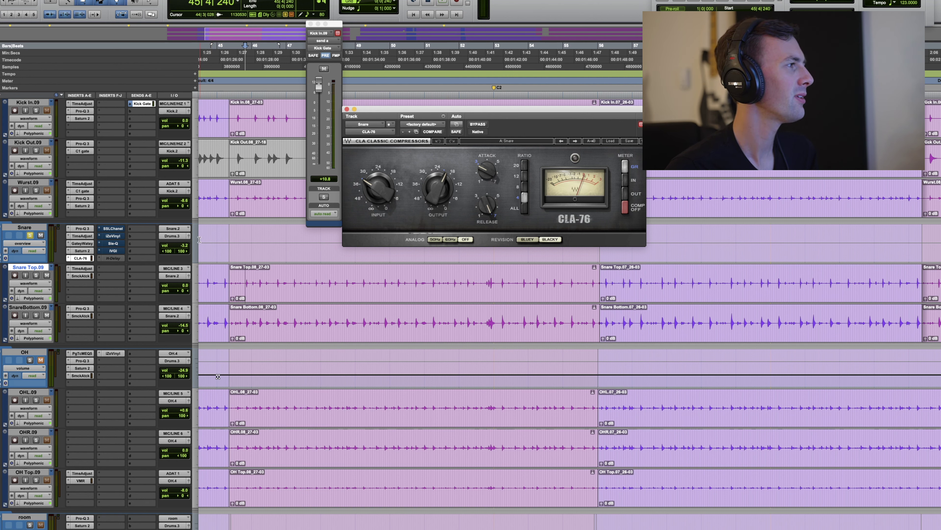
click(112, 228)
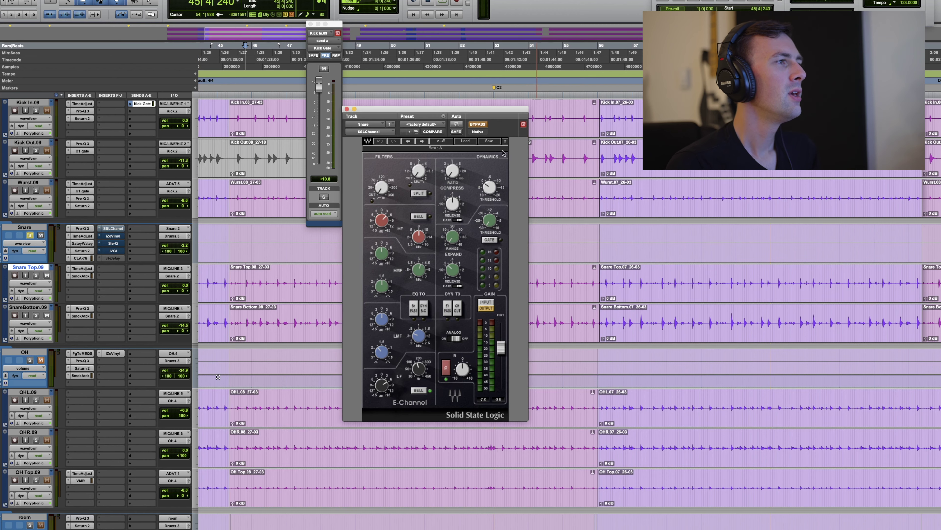
Enable the Snare's SSL E-Channel during playback, then close its window and stop.
drag(459, 112, 504, 91)
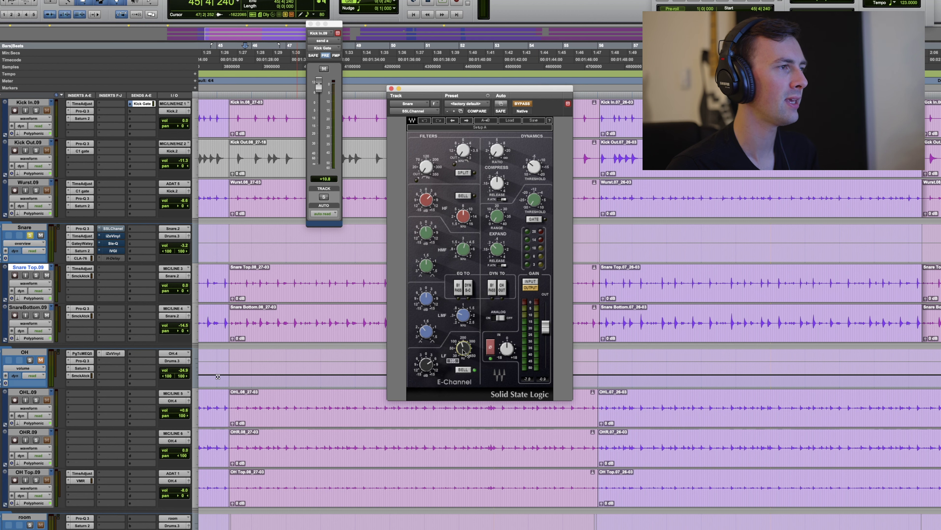
key(space)
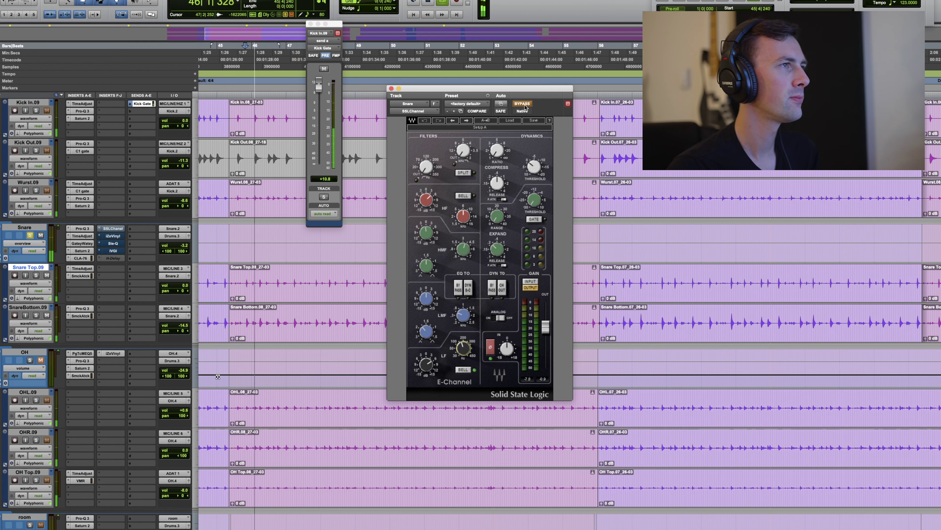
click(522, 104)
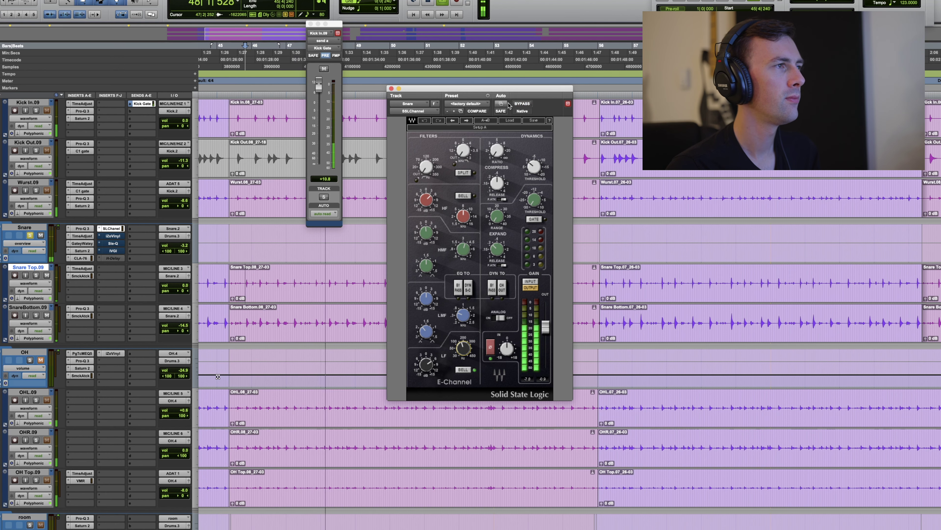
click(111, 228)
key(space)
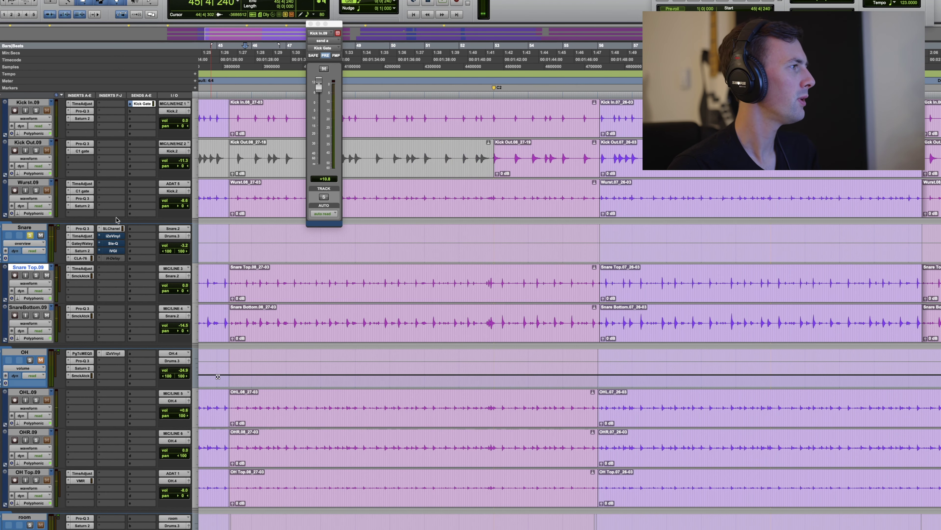
Enable the Snare's iZotope Vinyl on its default preset, audition it, and close it.
click(113, 236)
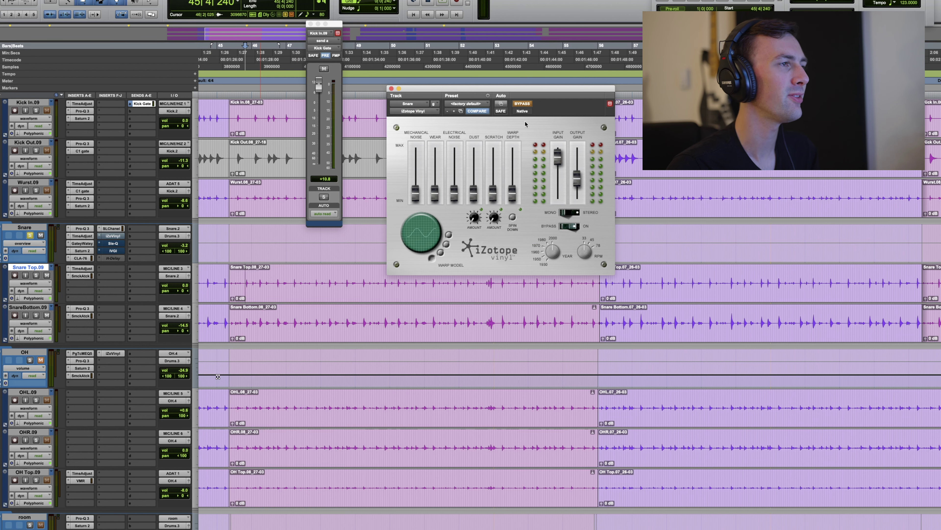
key(space)
drag(523, 88, 452, 99)
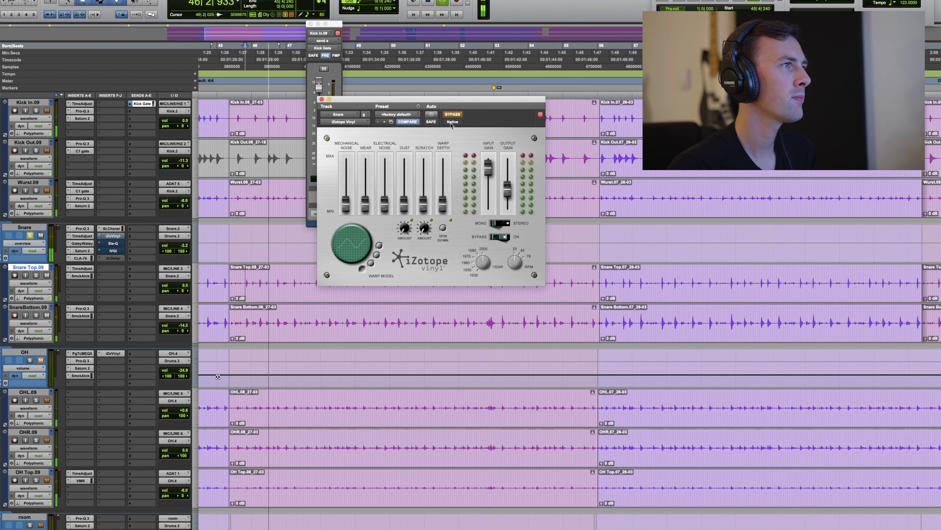
click(453, 115)
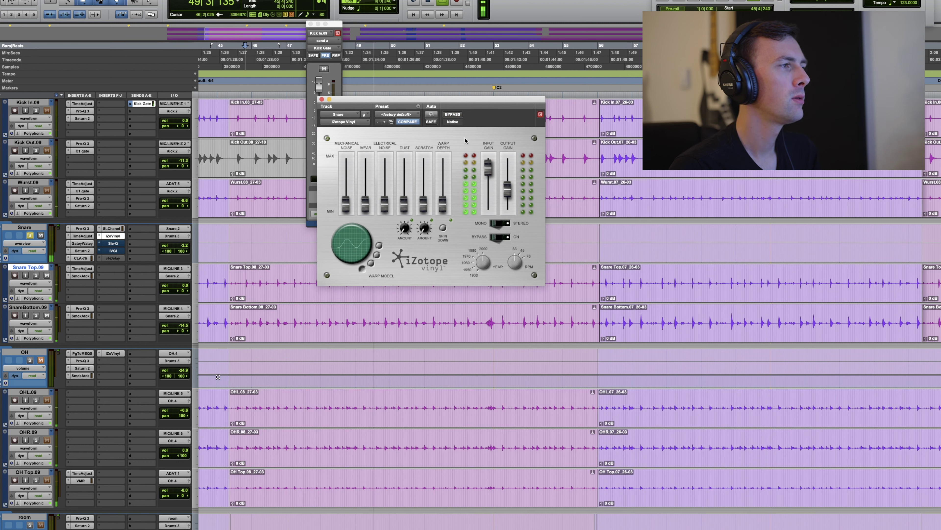
key(space)
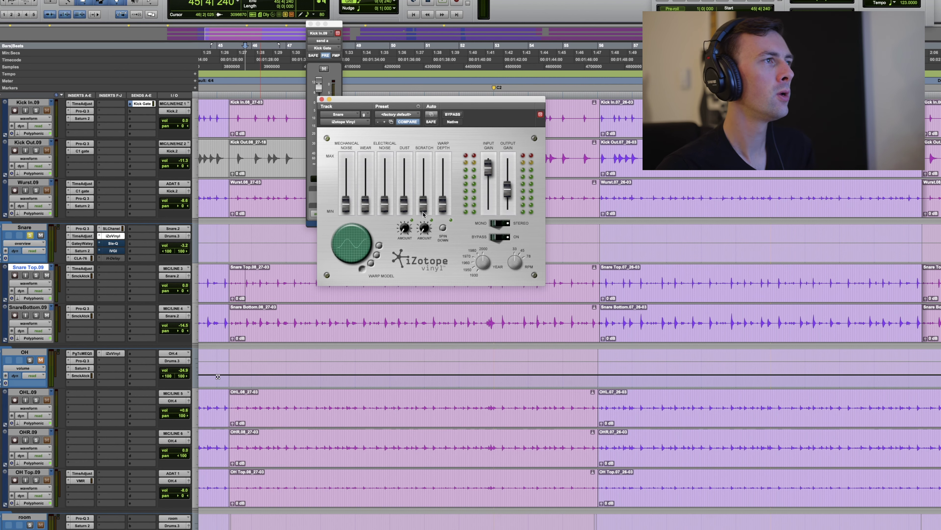
click(322, 99)
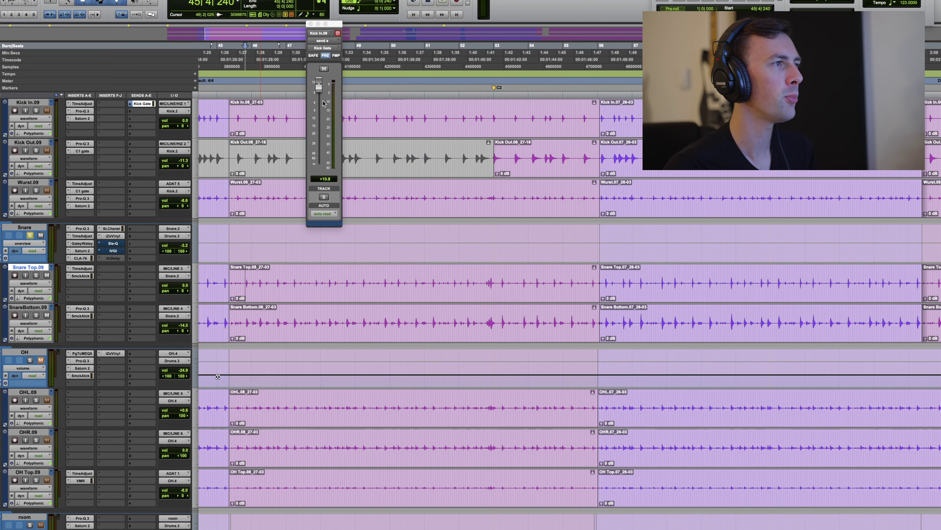
Switch on the Snare's Sie-Q equaliser while auditioning the drums.
click(111, 244)
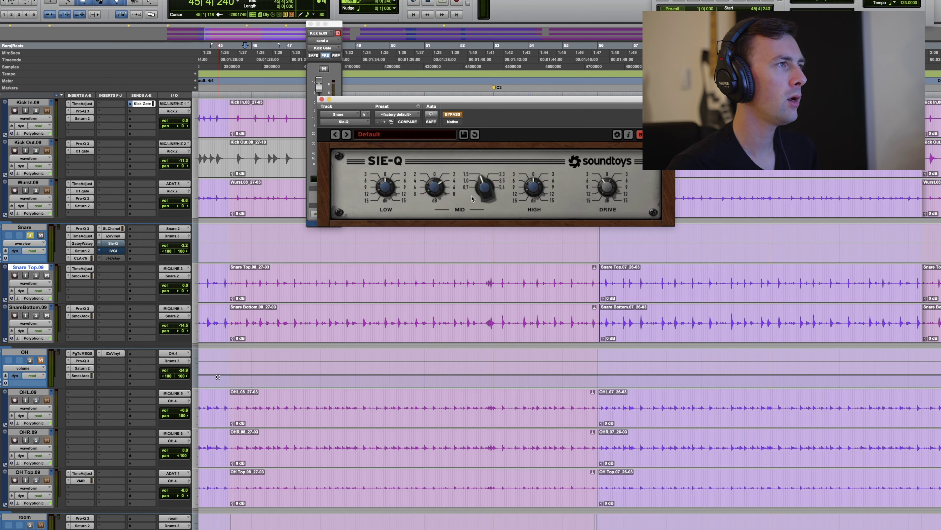
drag(455, 103, 475, 113)
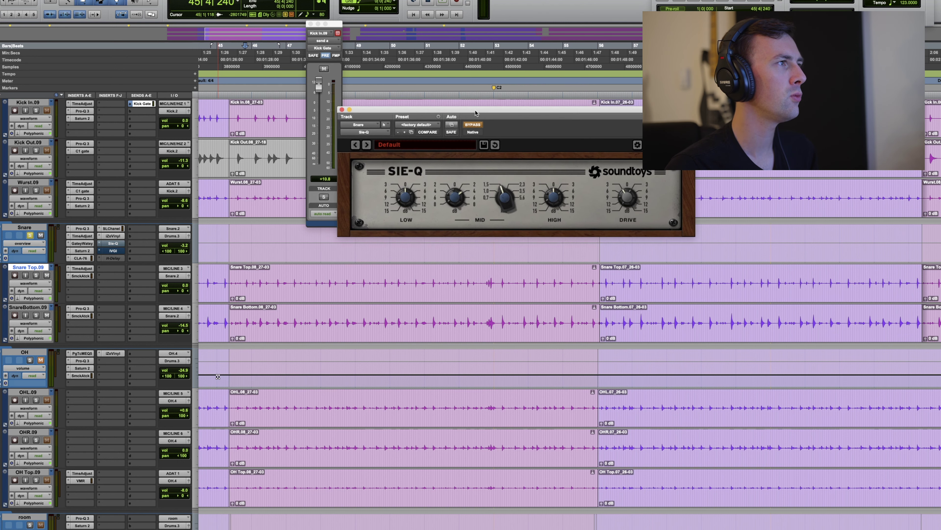
key(space)
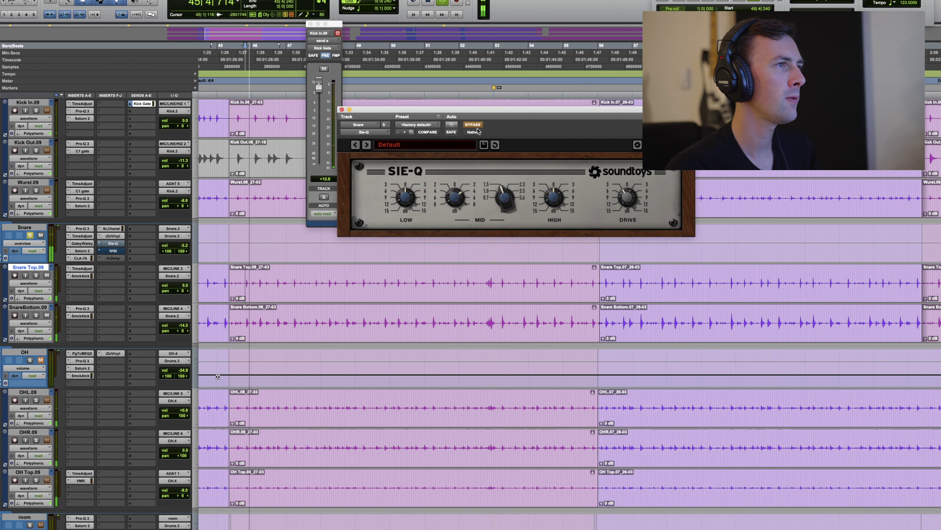
click(473, 125)
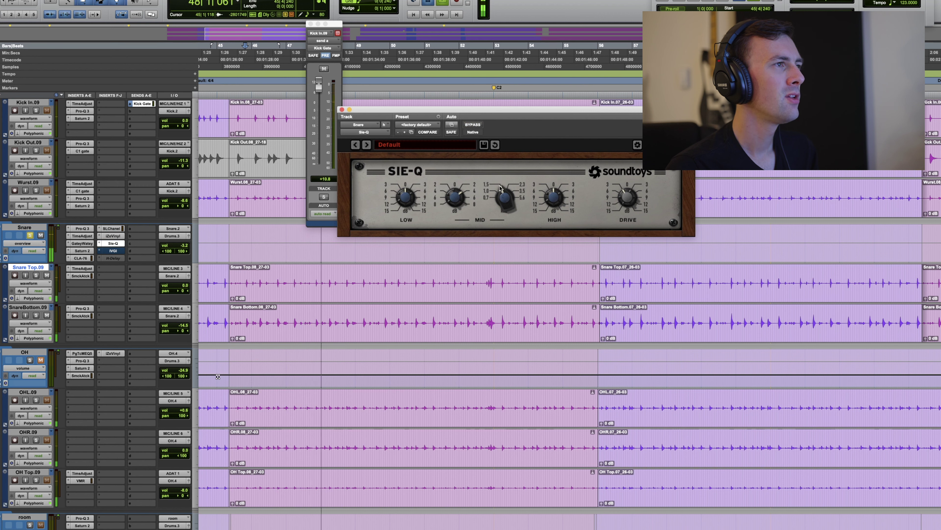
key(space)
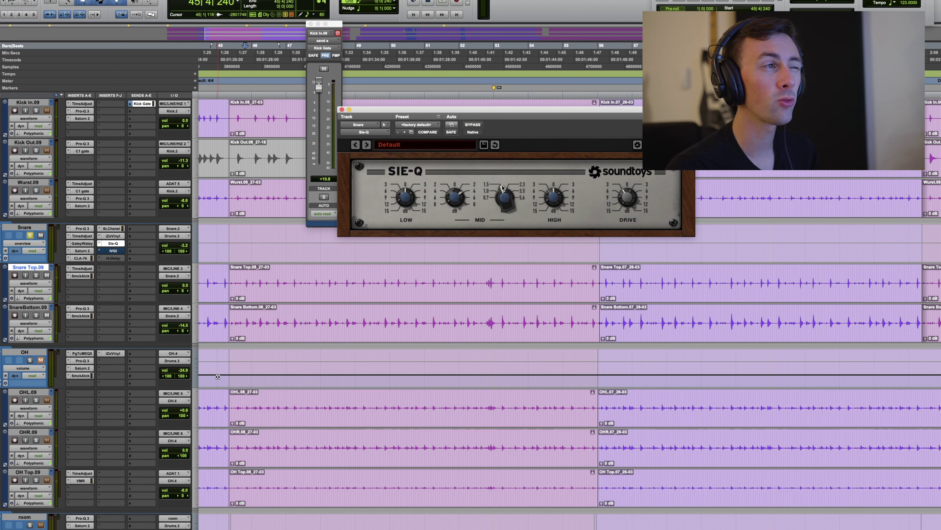
Compare the snare with Sie-Q bypassed and active, close it, and bring up the IVGI.
key(space)
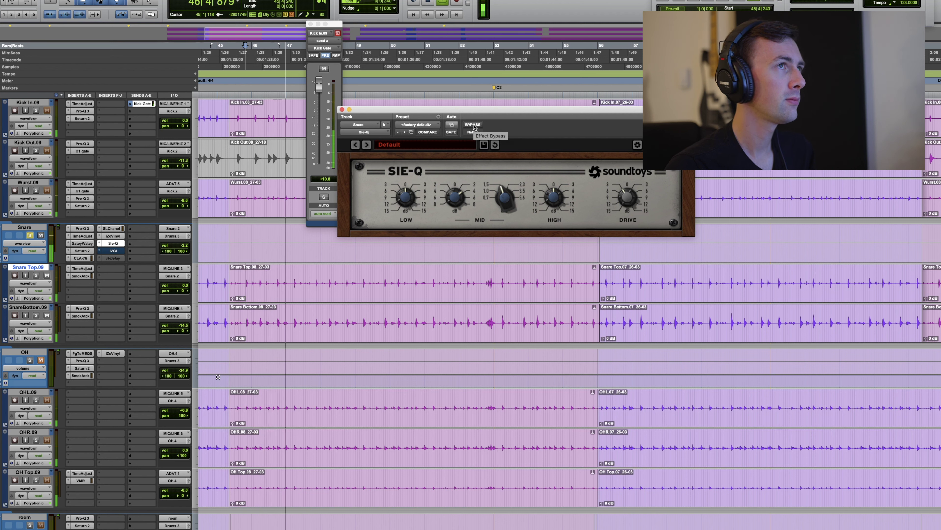
click(472, 125)
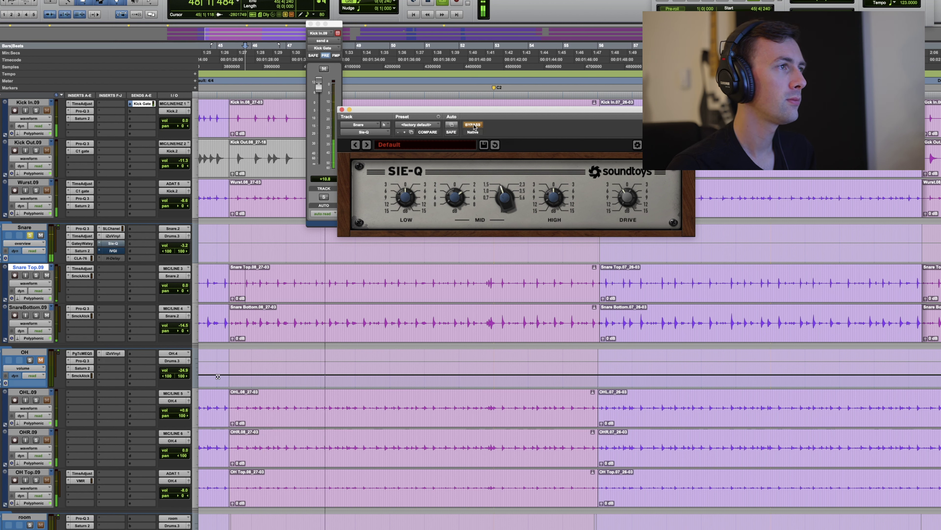
click(473, 125)
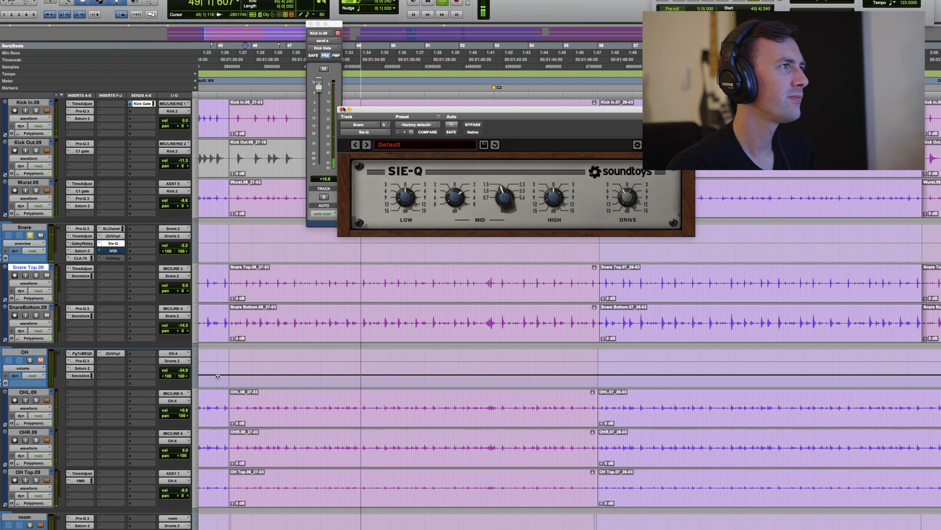
click(114, 243)
key(space)
click(113, 250)
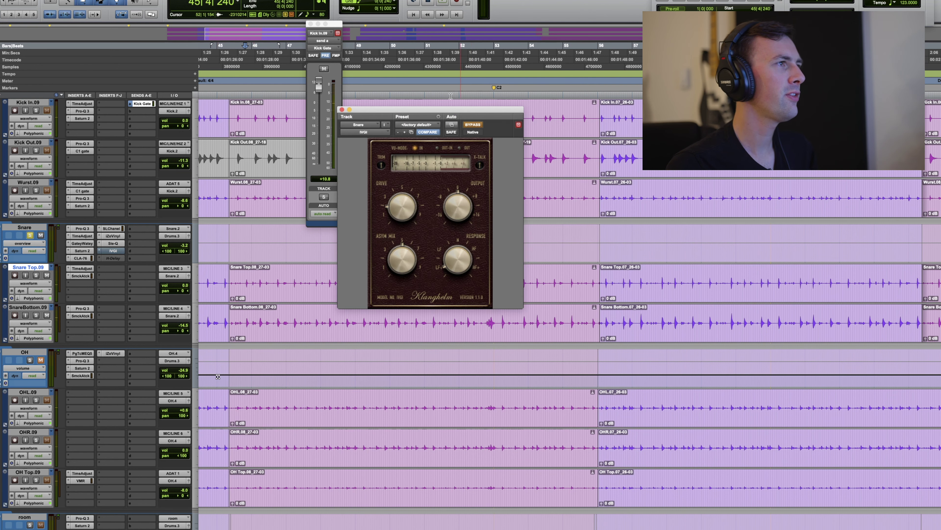
Switch on the Snare's Klanghelm IVGI and A/B it against the dry snare during playback.
drag(447, 110, 497, 107)
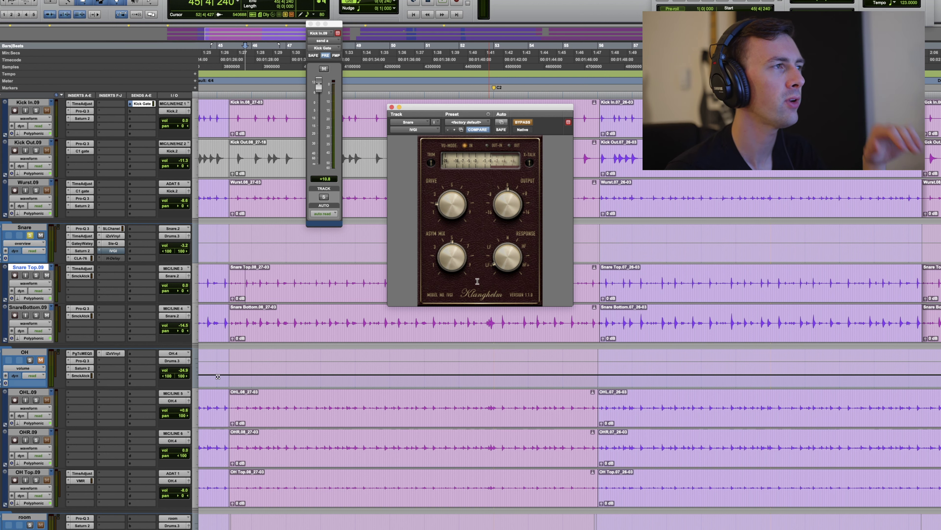
key(space)
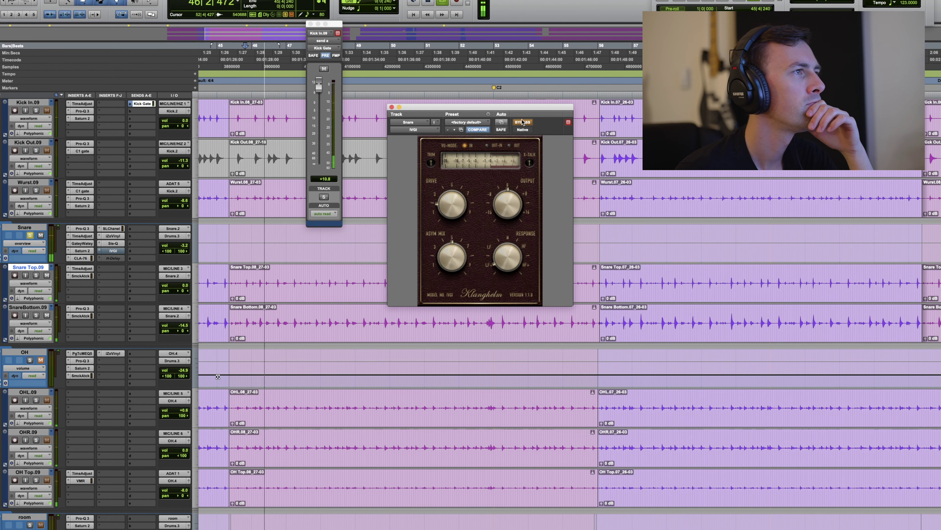
click(523, 122)
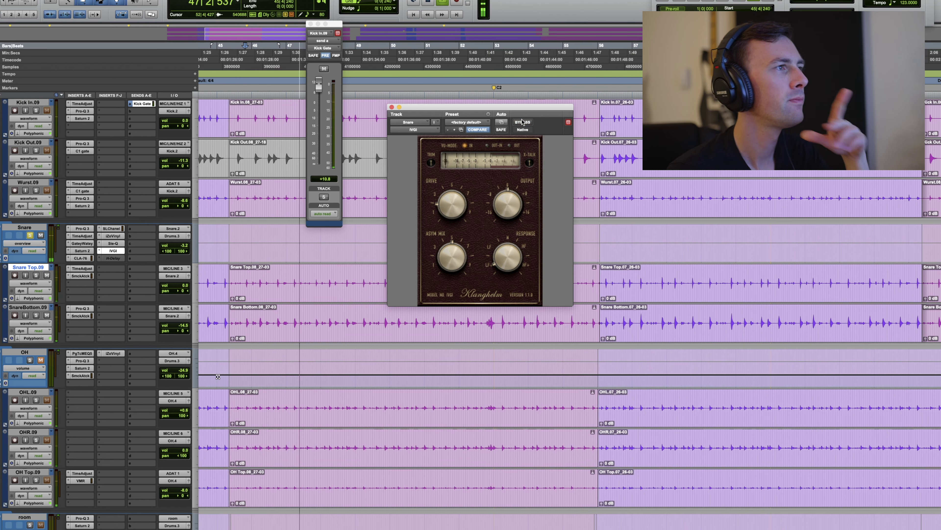
key(space)
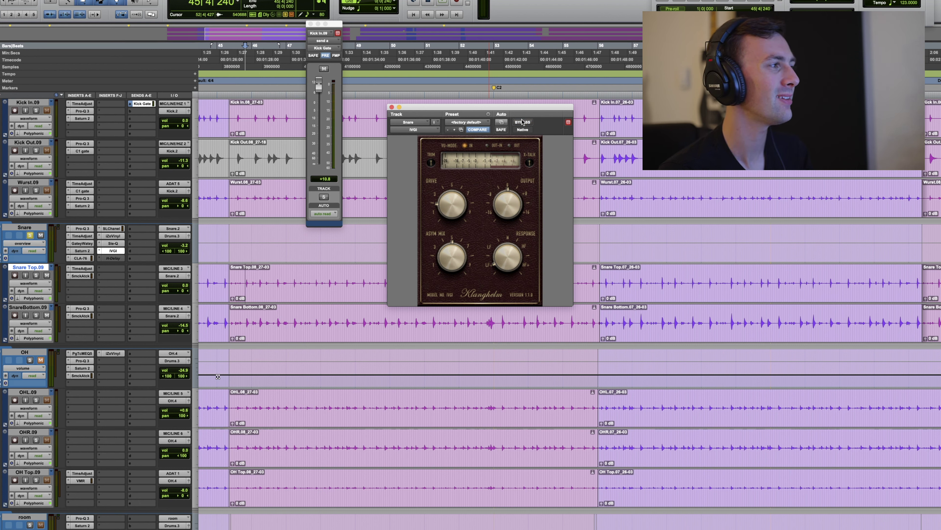
key(space)
click(523, 122)
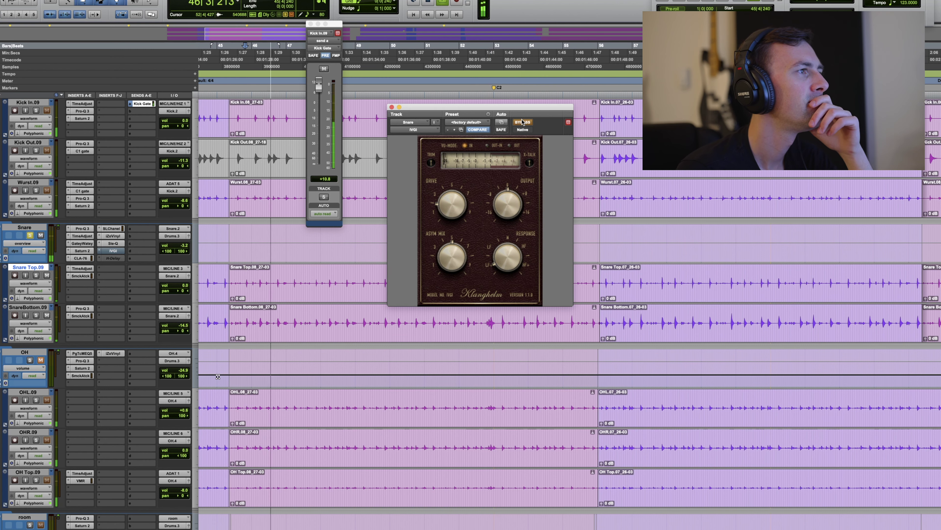
click(523, 122)
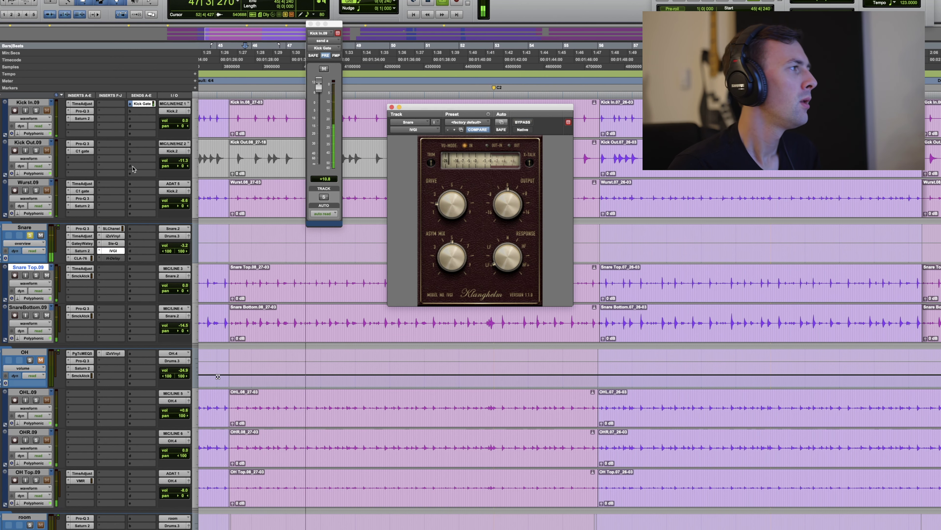
key(space)
scroll(52, 170, up, 3)
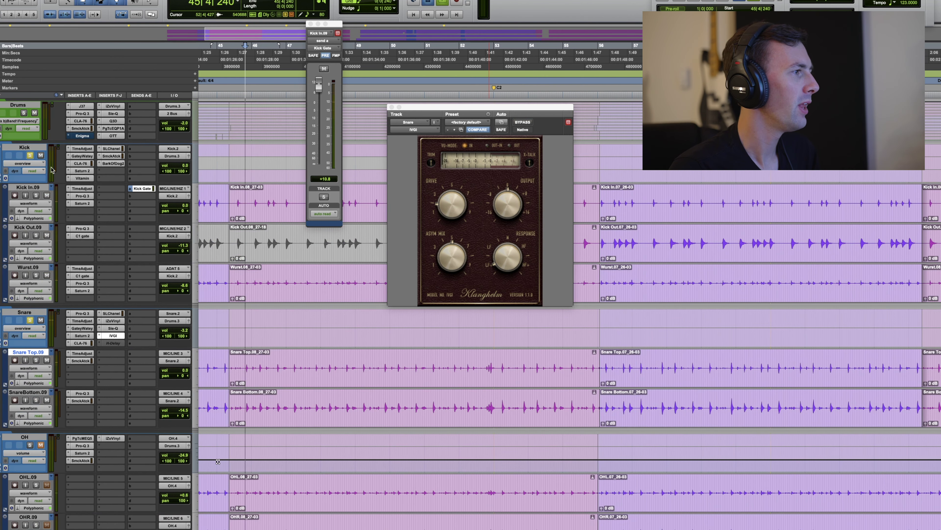
key(space)
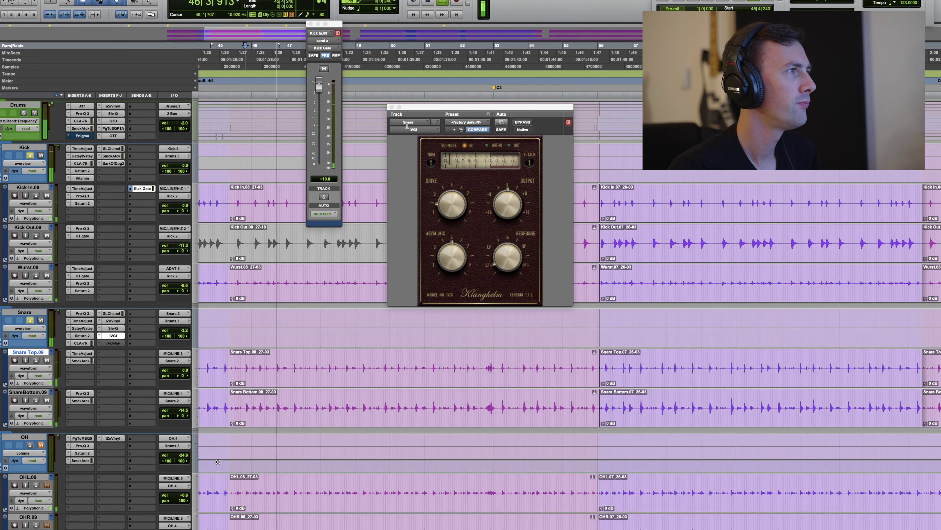
click(391, 107)
scroll(88, 289, down, 3)
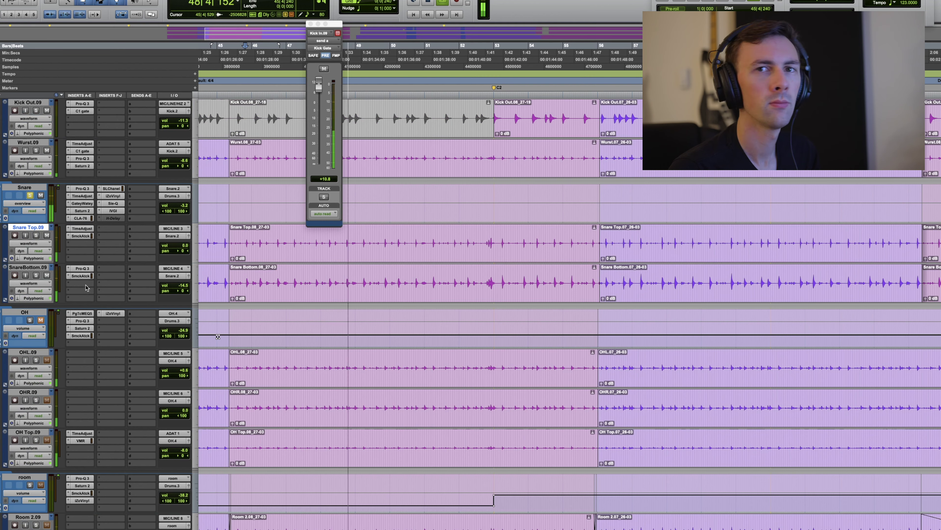
key(space)
scroll(74, 283, up, 4)
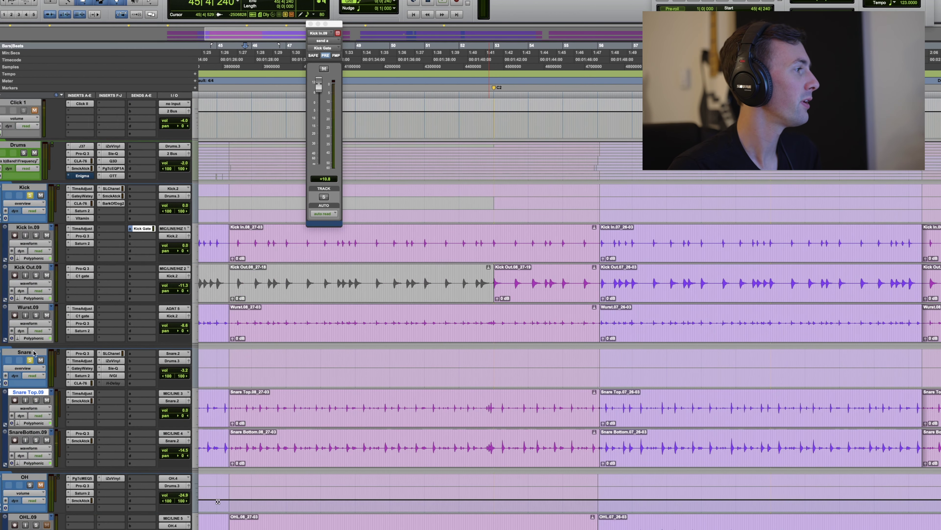
scroll(138, 230, down, 5)
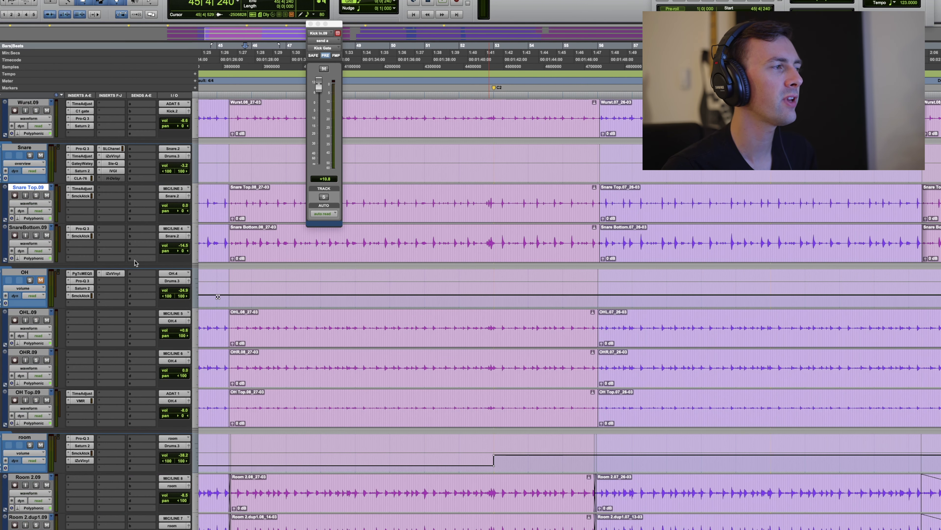
scroll(137, 261, down, 2)
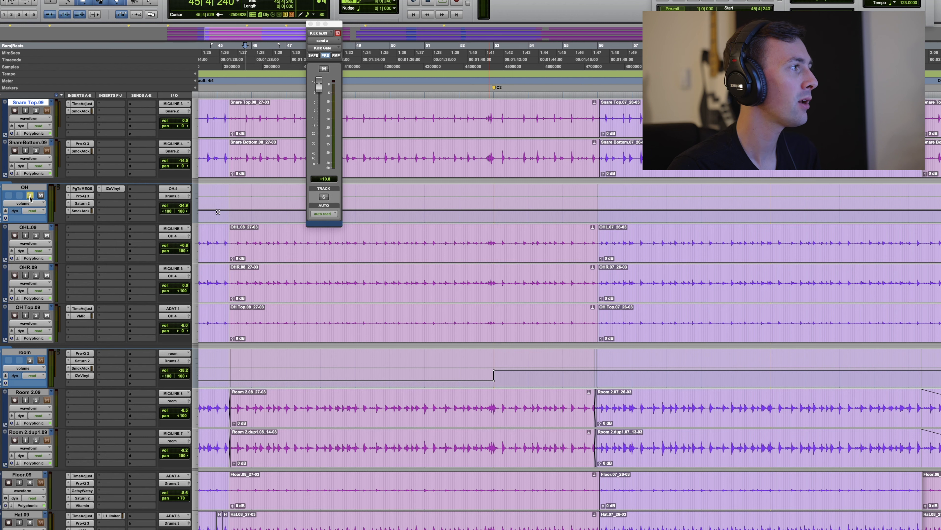
key(space)
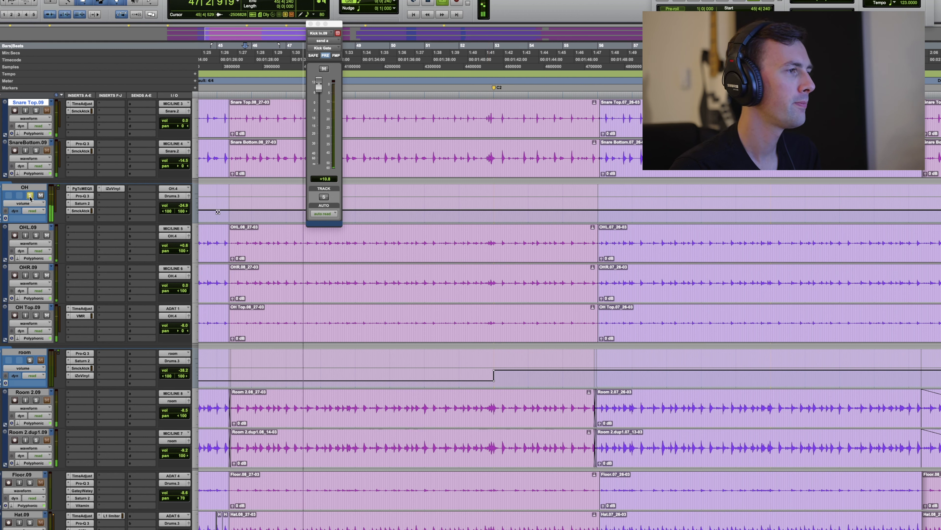
key(space)
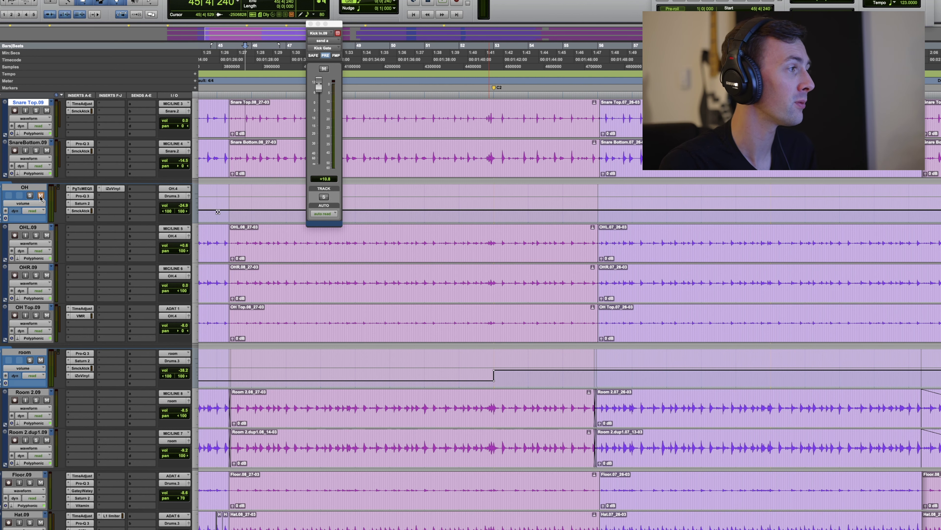
scroll(53, 326, down, 3)
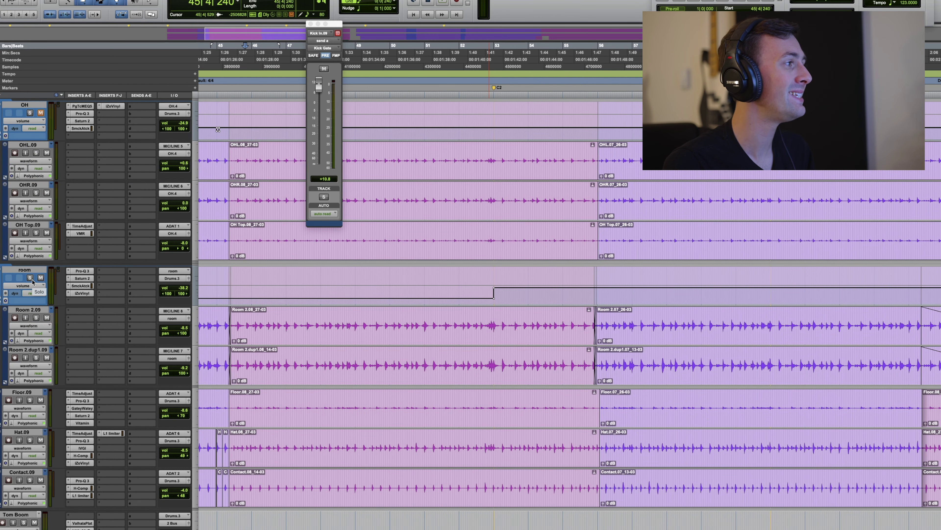
key(r)
key(r)
key(r)
Place the playback point on Room 2.09 near bar 52 and zoom to bars 42–54.
click(514, 326)
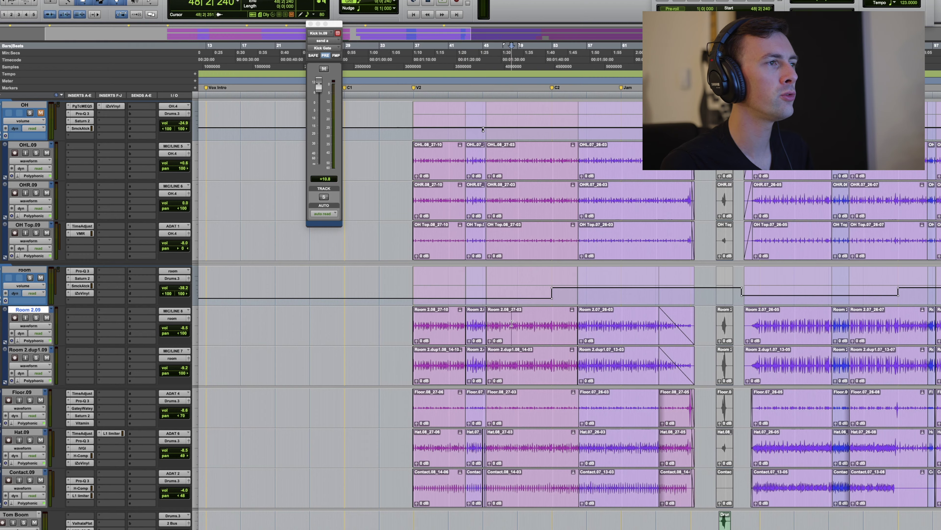
key(t)
key(r)
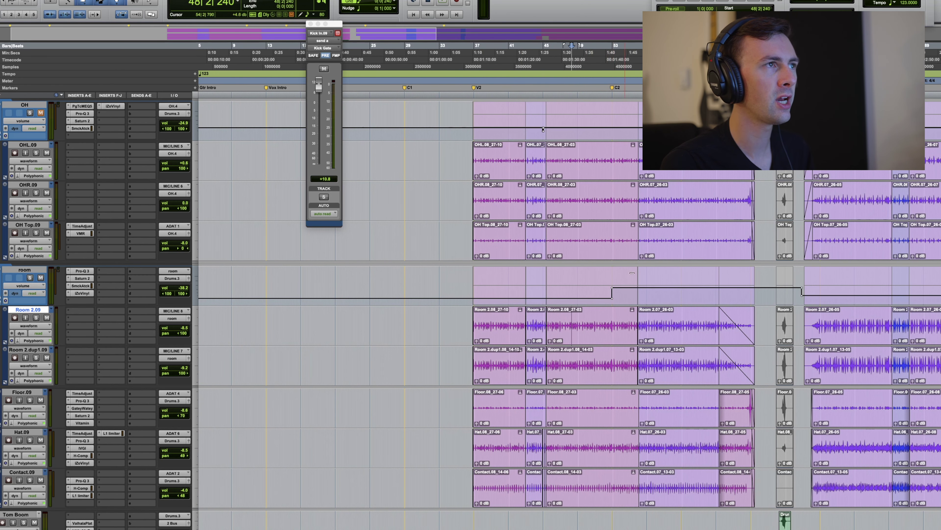
click(604, 320)
key(t)
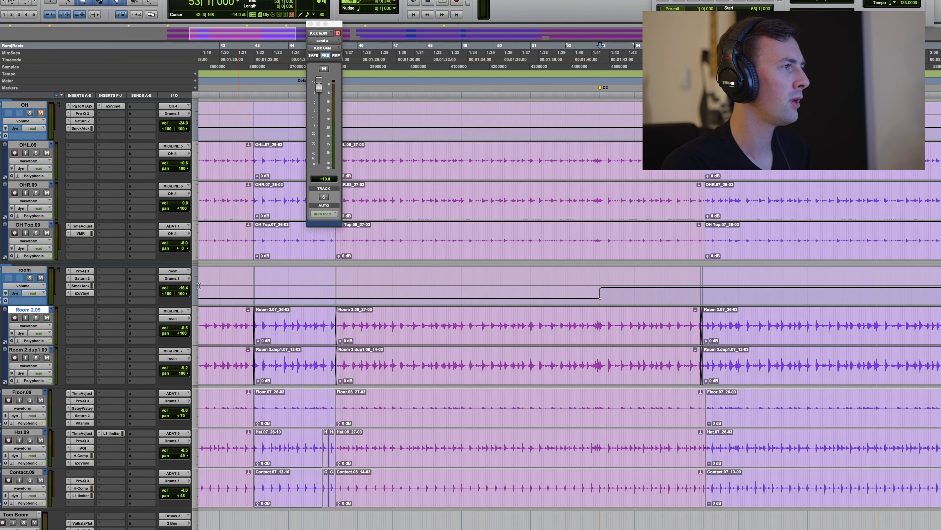
Solo the room track and play it alone twice, then bring up its Pro-Q 3.
click(31, 279)
key(space)
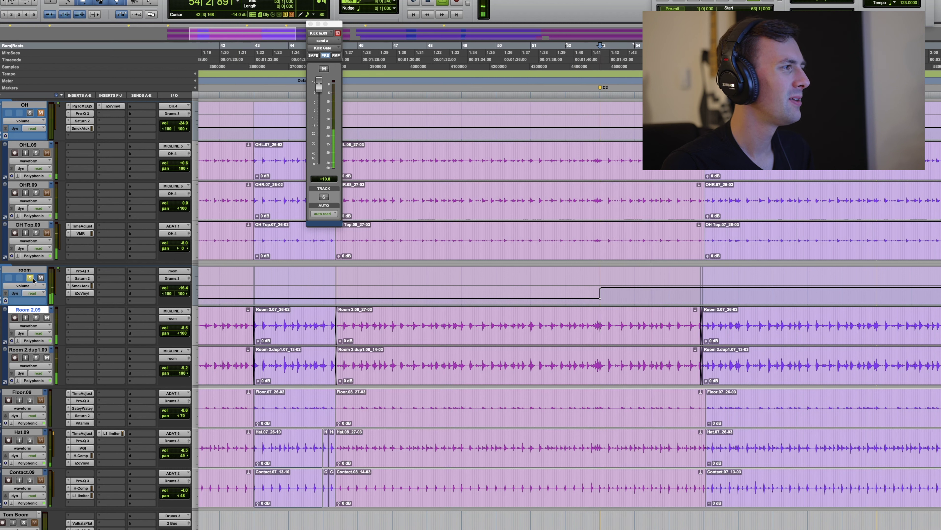
key(space)
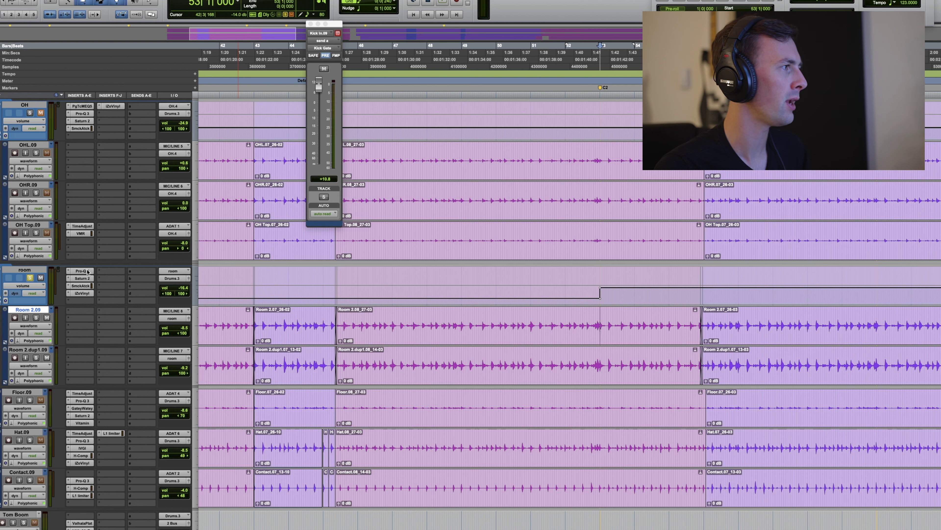
key(space)
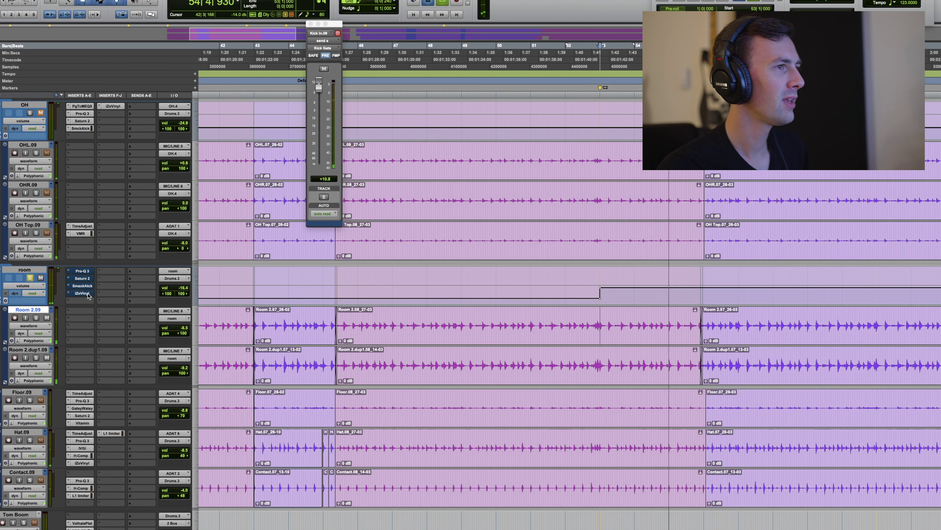
key(space)
key(space)
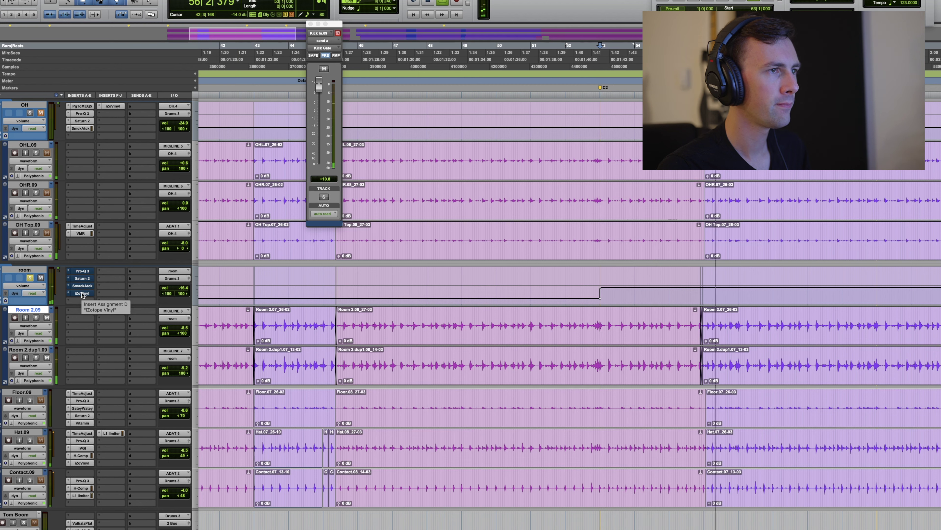
key(space)
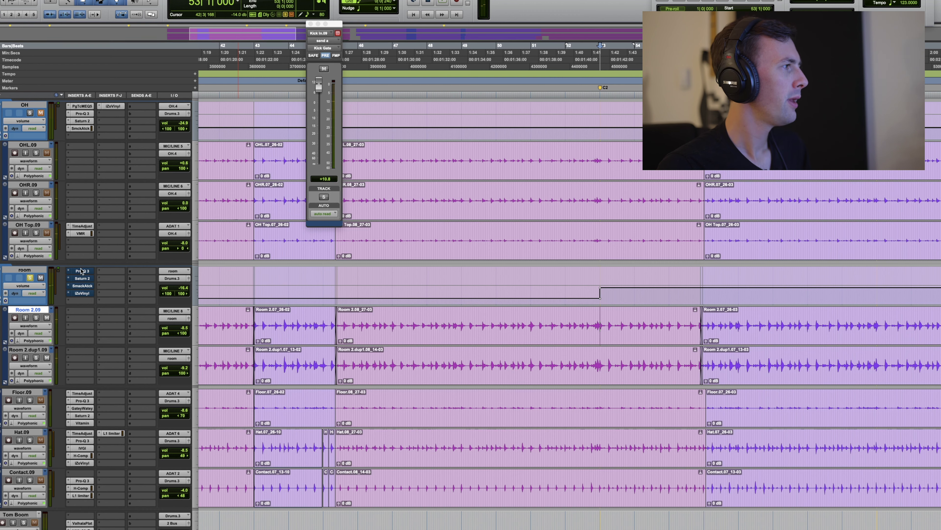
click(82, 271)
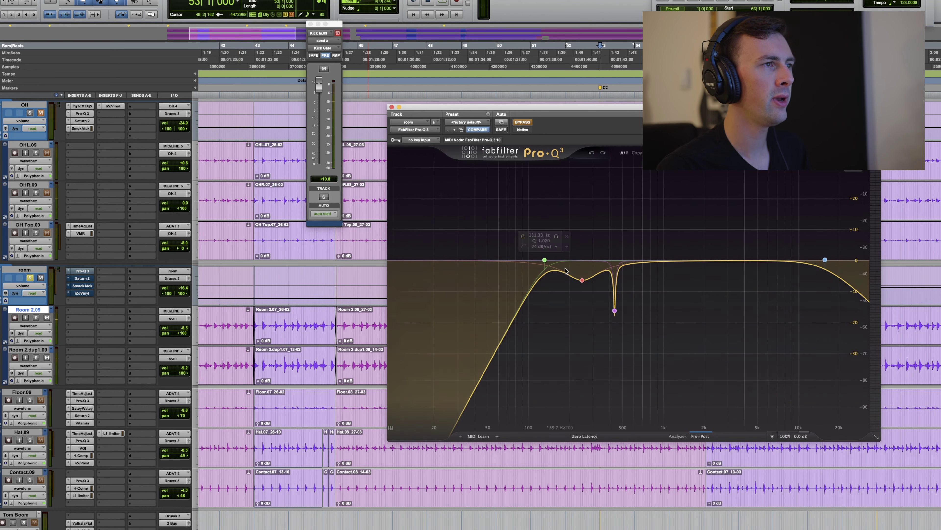
Re-enable the room track's Pro-Q 3 EQ while the drums play back.
mouse_move(834, 265)
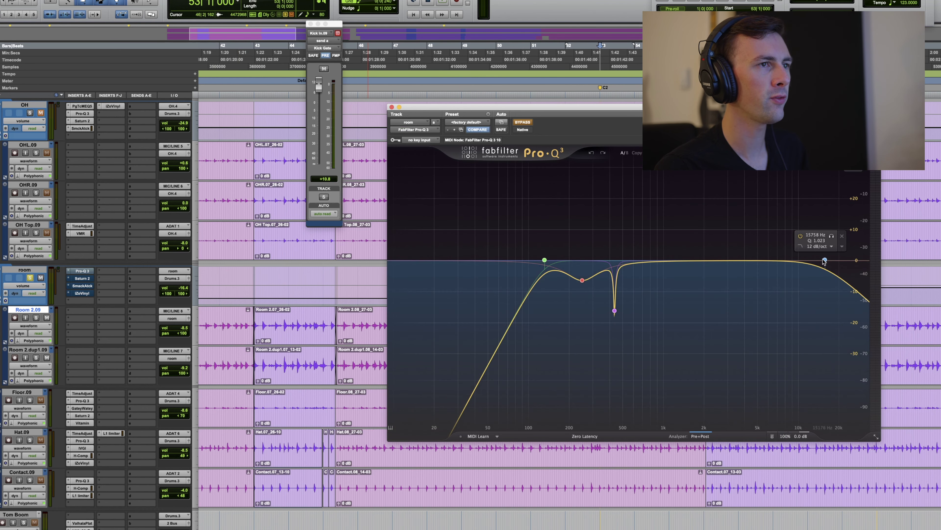
key(space)
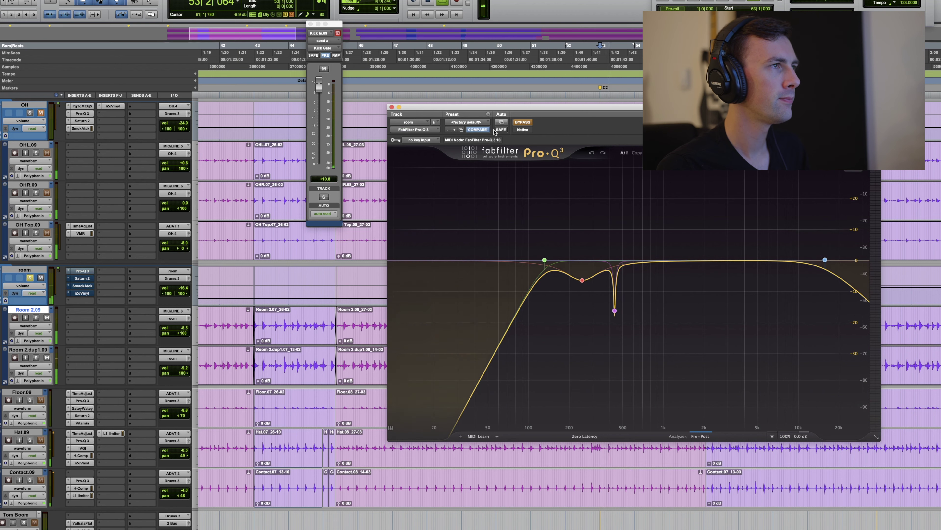
click(519, 123)
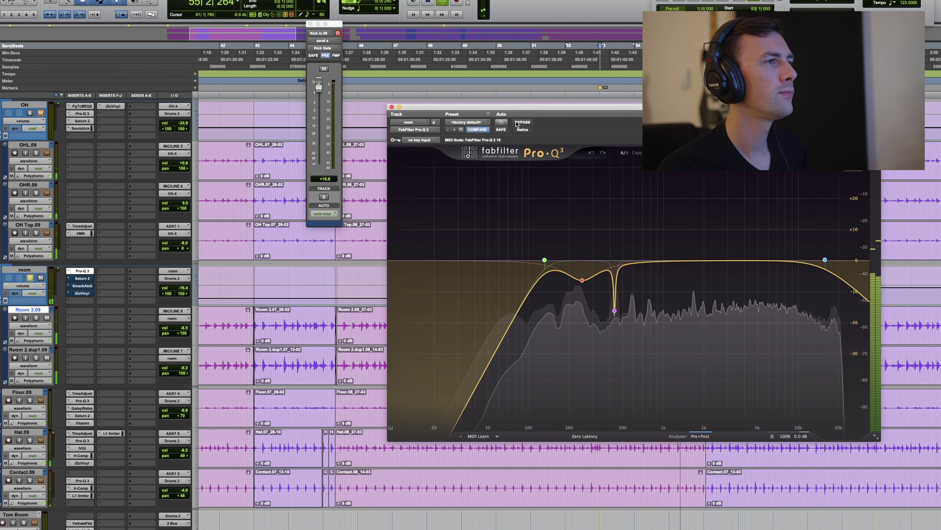
key(space)
click(82, 270)
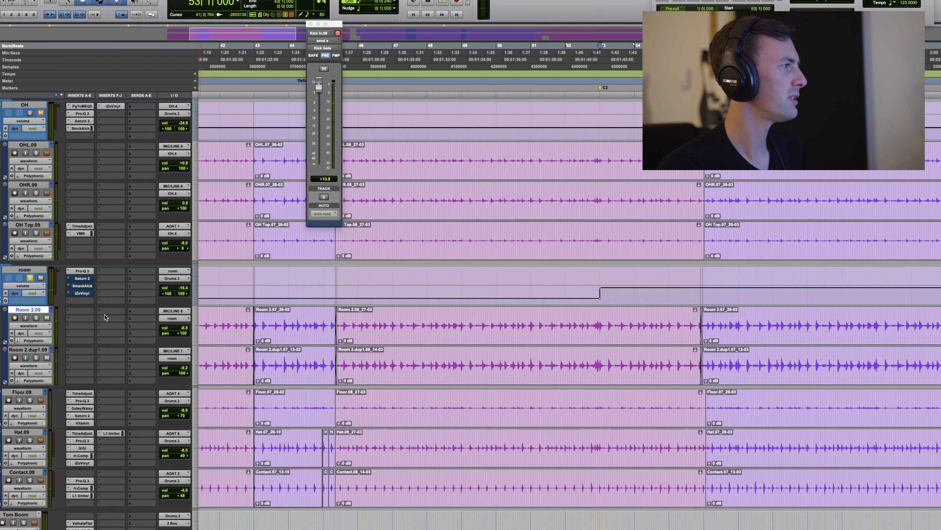
Switch the room track's Saturn 2 Old Tape saturation back on during playback.
click(82, 278)
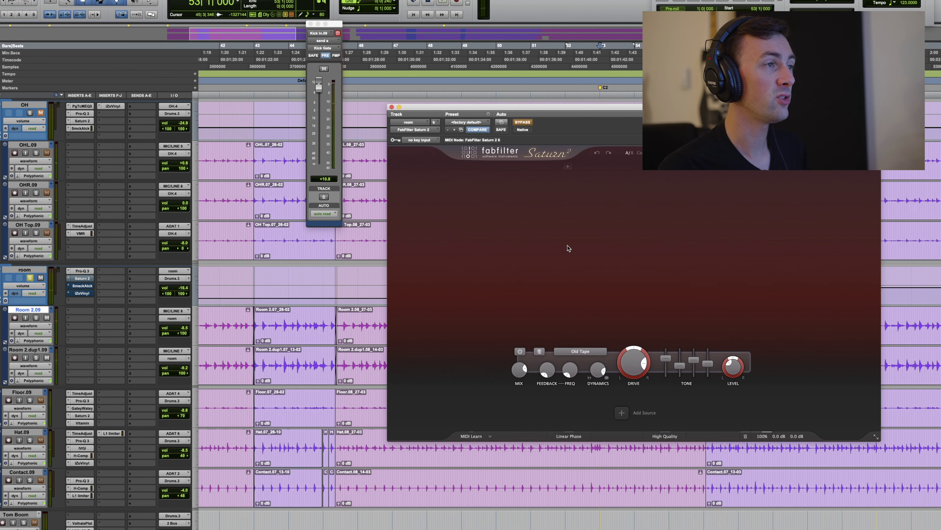
click(526, 124)
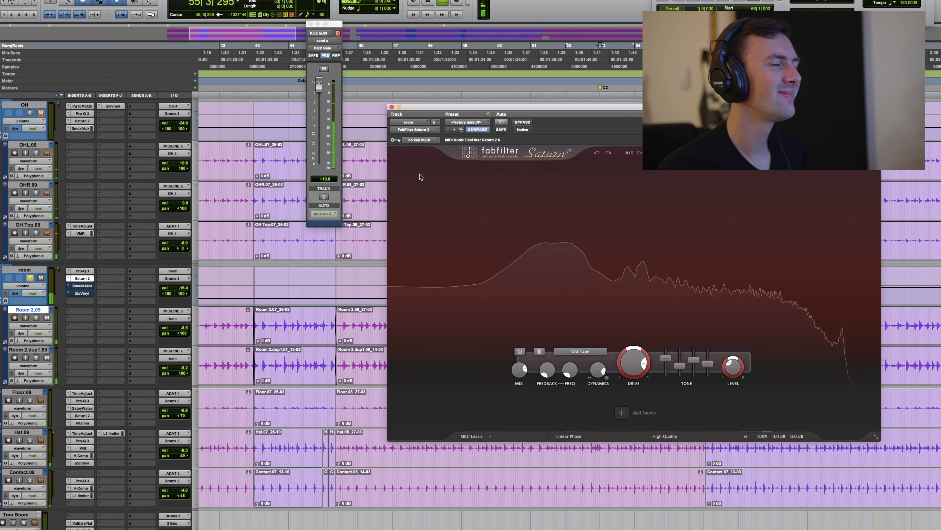
key(space)
click(392, 108)
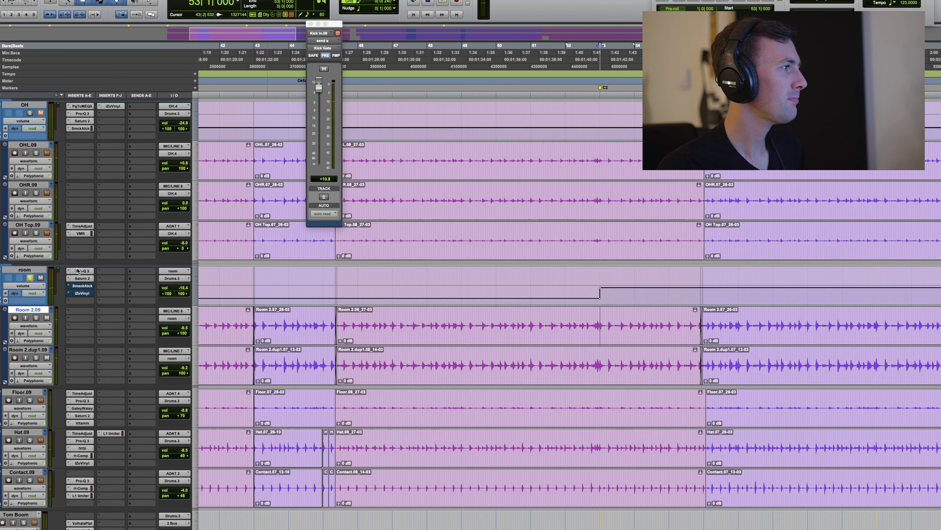
click(80, 286)
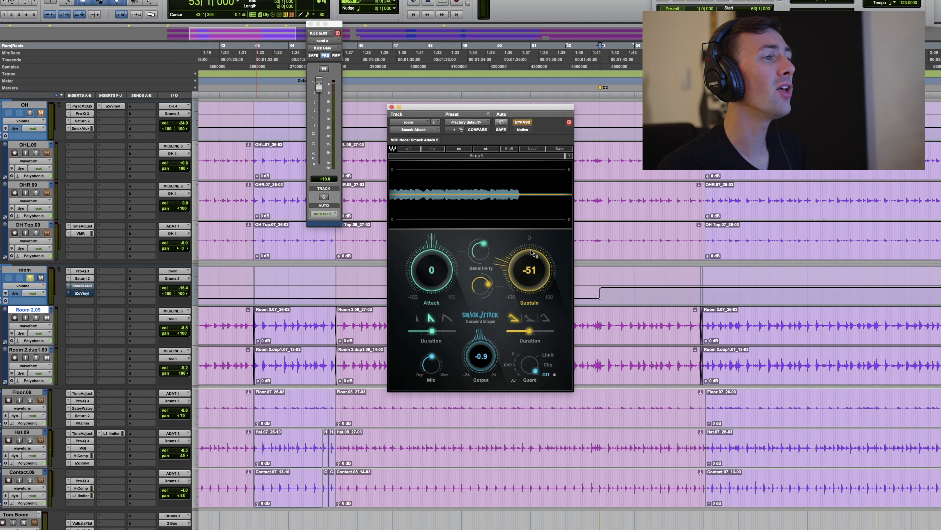
Turn the room track's Smack Attack transient shaper back on while auditioning.
key(space)
click(524, 123)
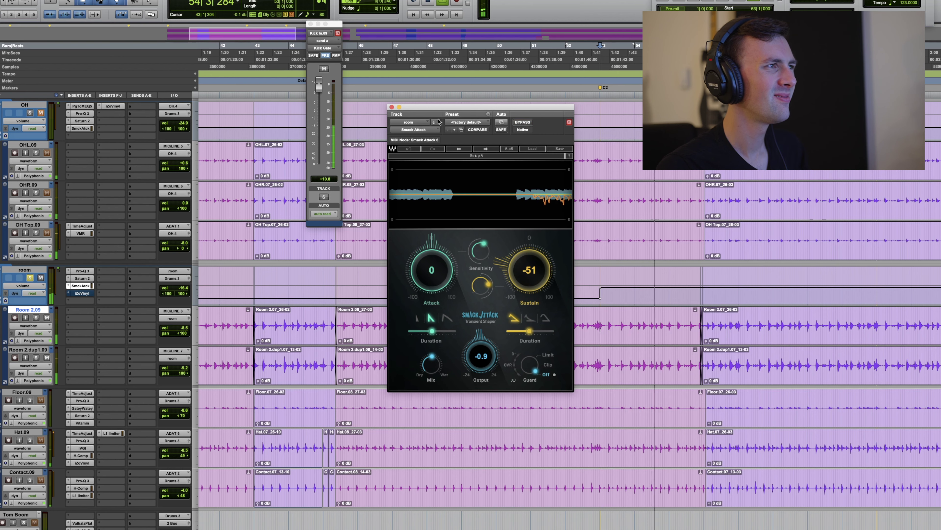
click(391, 107)
key(space)
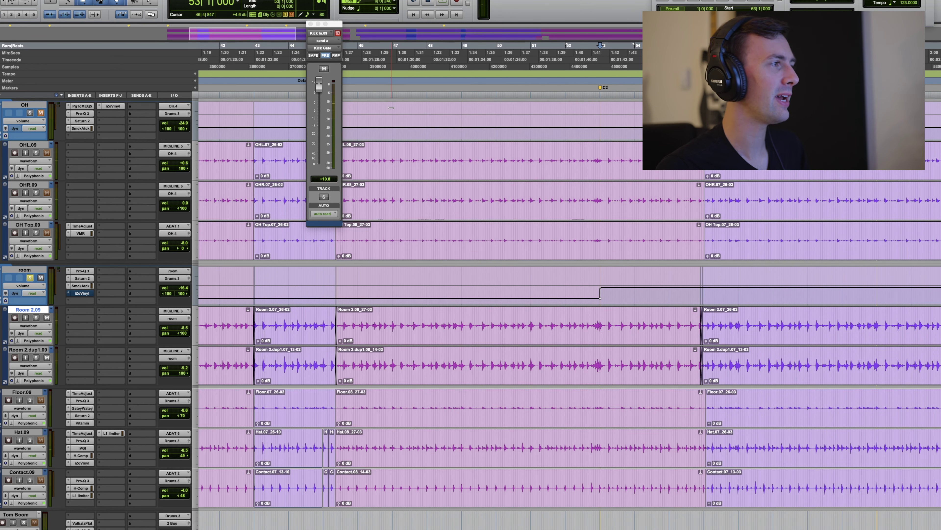
Turn the room track's iZotope Vinyl back on while auditioning, then close it.
click(80, 293)
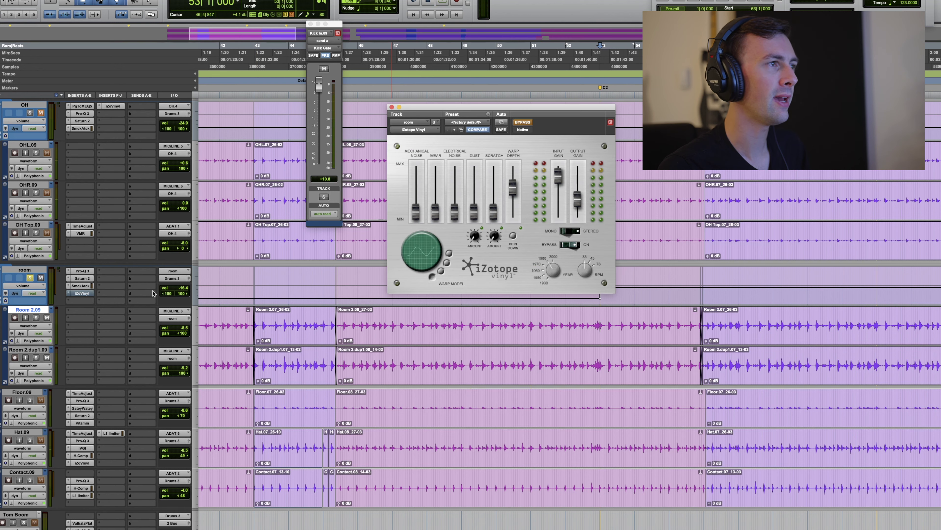
key(space)
click(523, 123)
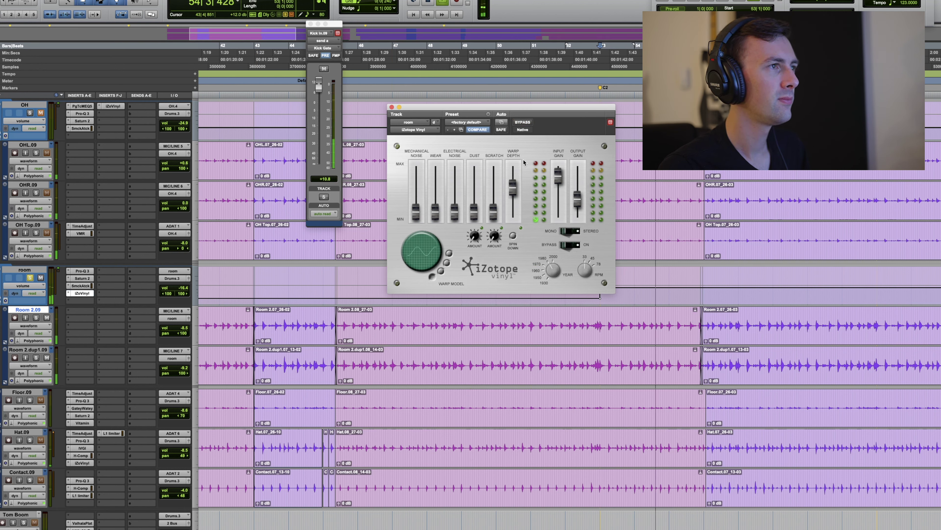
click(392, 107)
key(space)
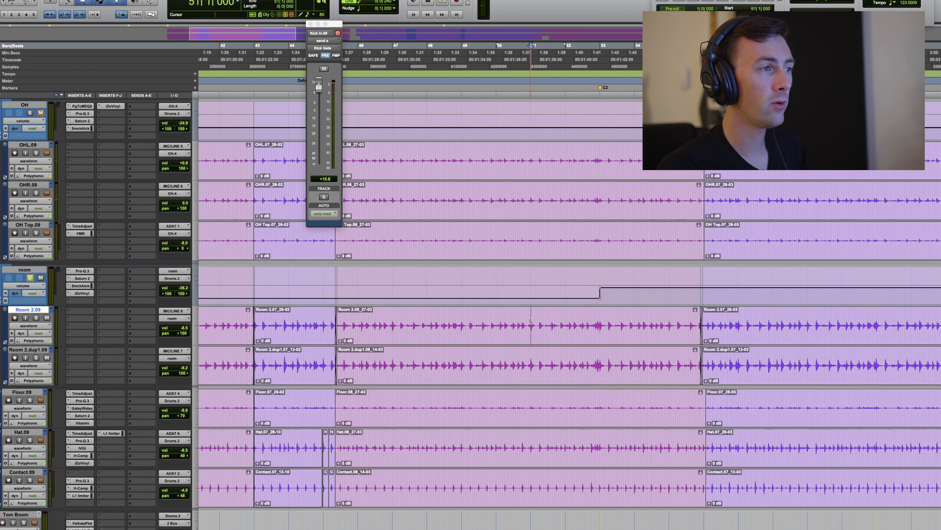
key(space)
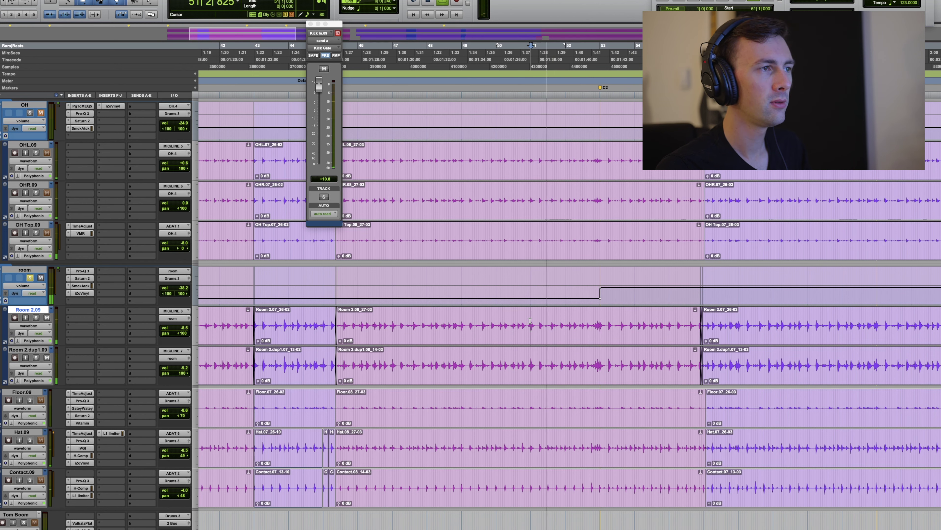
key(space)
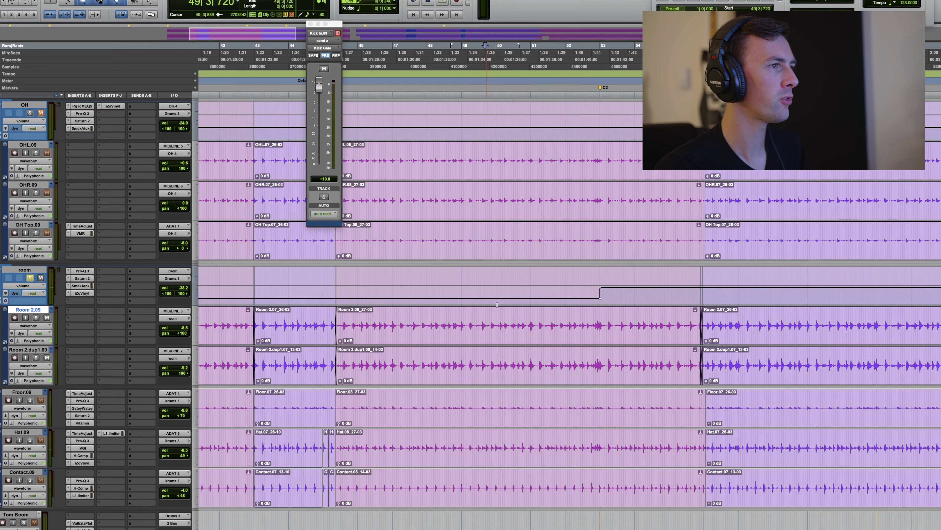
scroll(497, 304, up, 8)
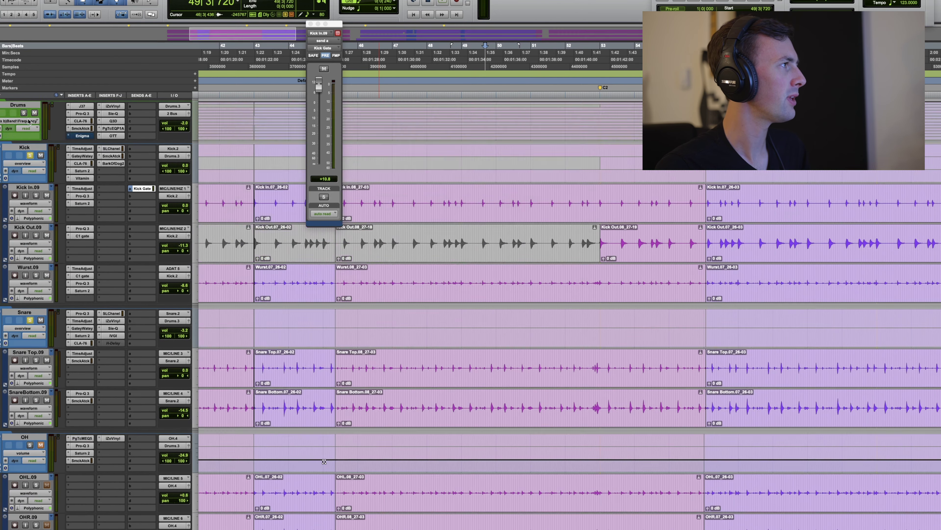
scroll(103, 223, up, 2)
scroll(102, 223, down, 8)
key(space)
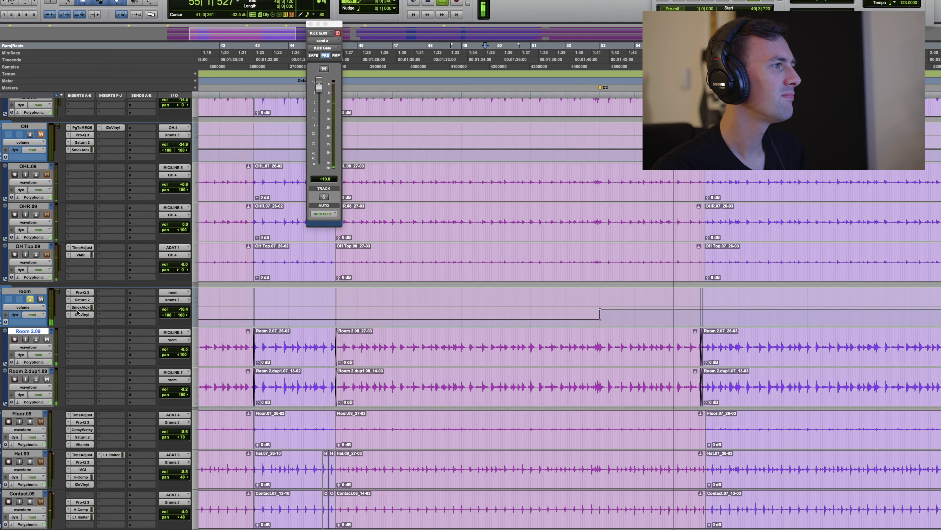
key(space)
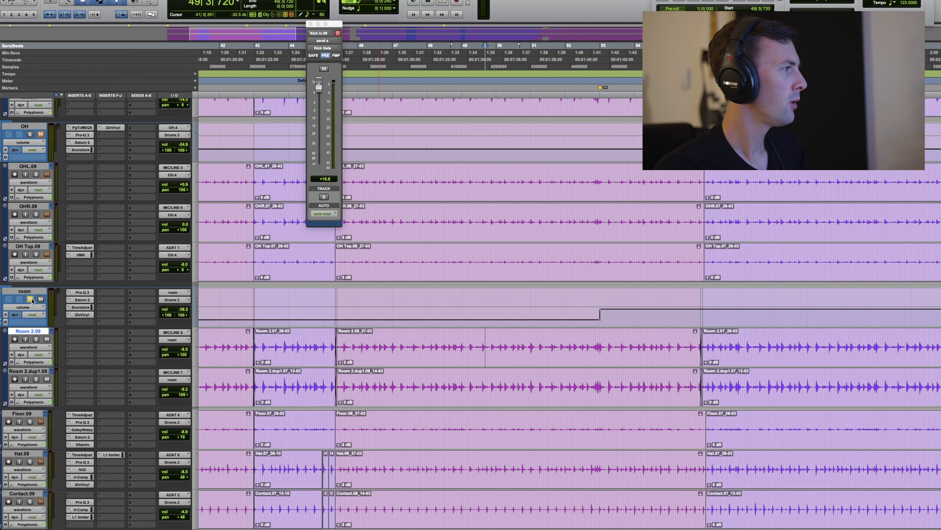
scroll(35, 367, down, 3)
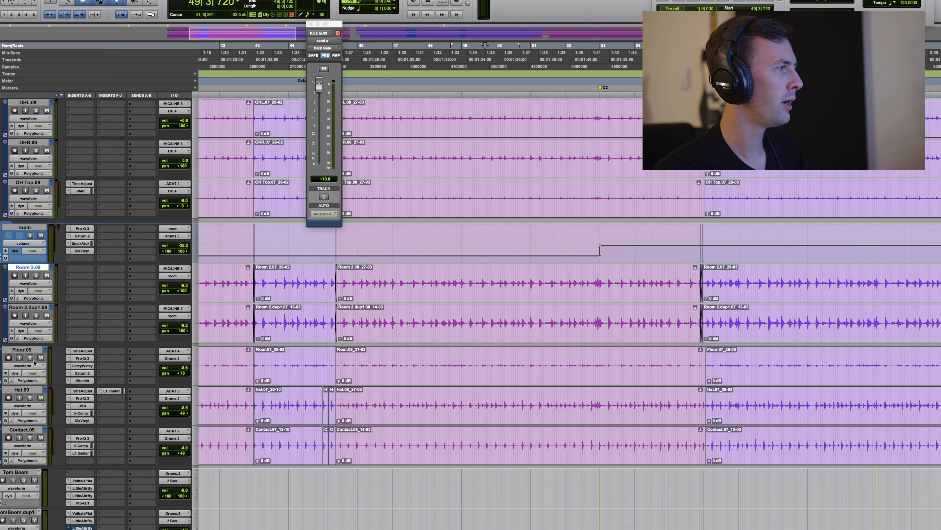
Zoom in on Floor.09 around bars 68–70 and play the passage.
key(r)
key(r)
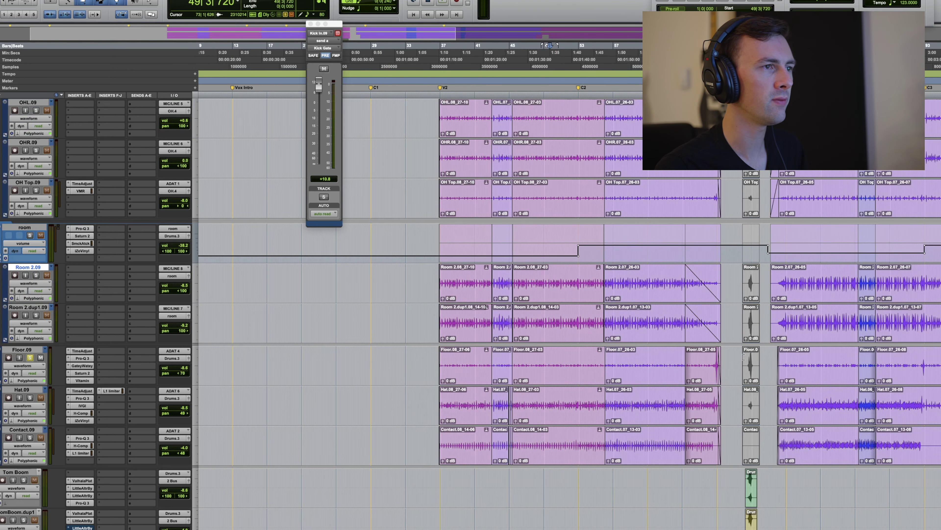
click(728, 362)
key(r)
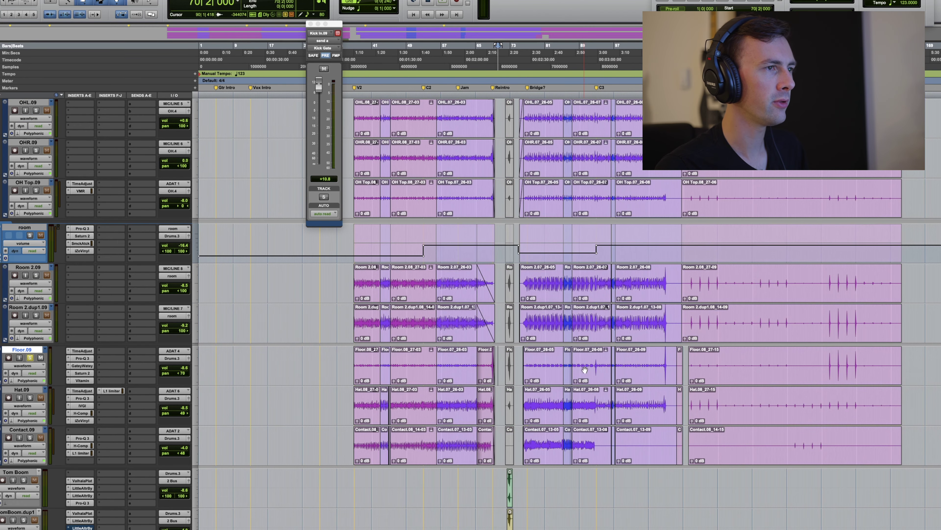
key(t)
key(t)
key(t)
key(t)
key(t)
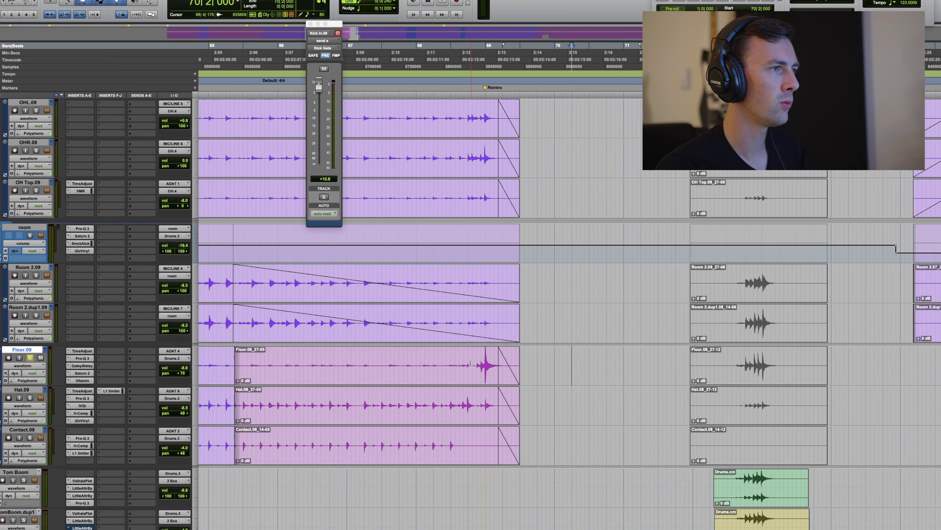
key(space)
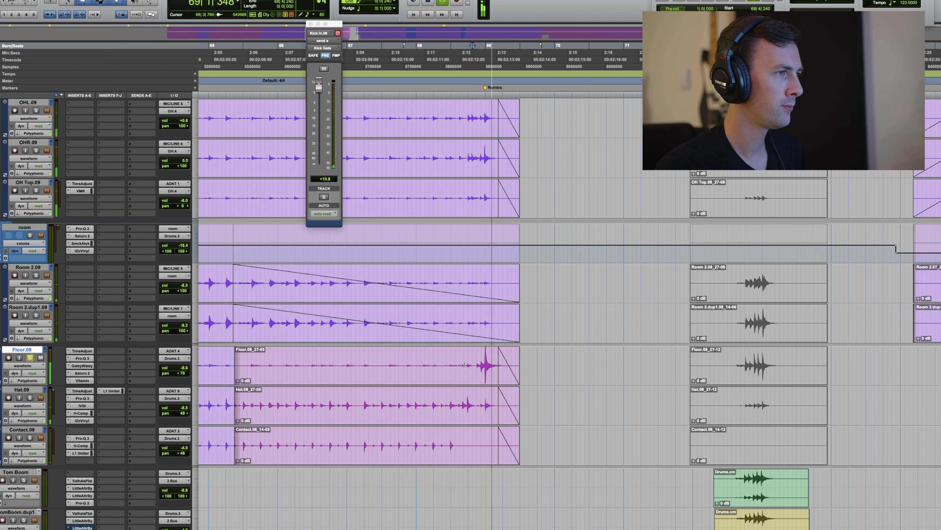
Bypass all of Floor.09's inserts, including TimeAdjust, and open its Pro-Q 3.
click(82, 380)
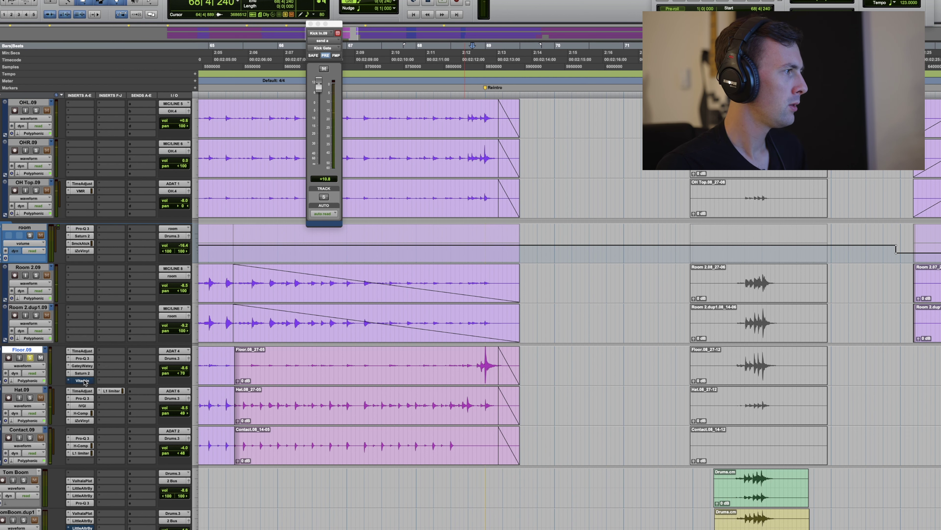
super+click(82, 350)
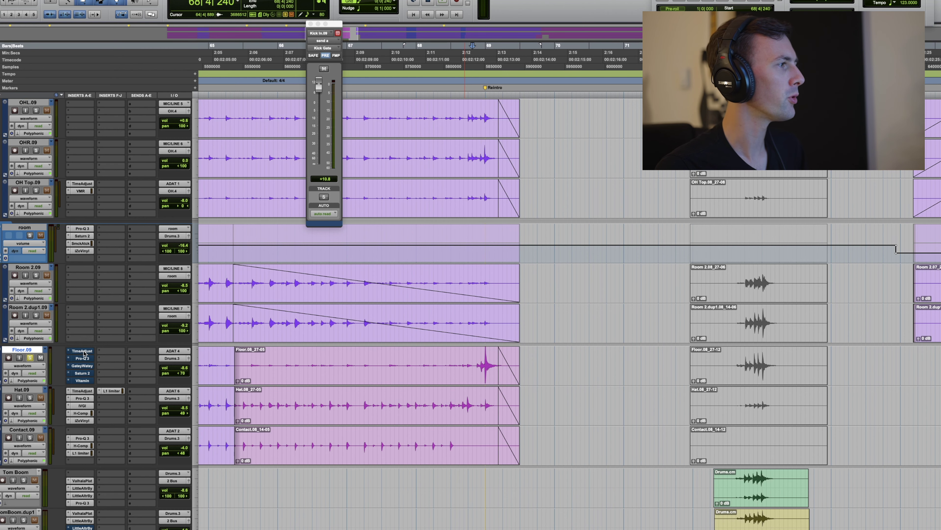
click(83, 351)
click(85, 359)
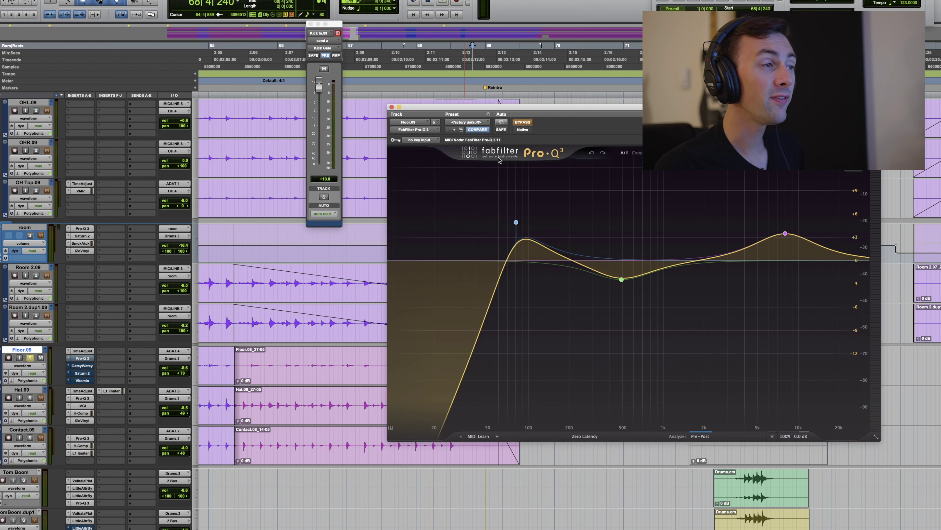
Re-enable Floor.09's Pro-Q 3 EQ and Gatey Watey gate, auditioning the bar 68 passage.
click(522, 122)
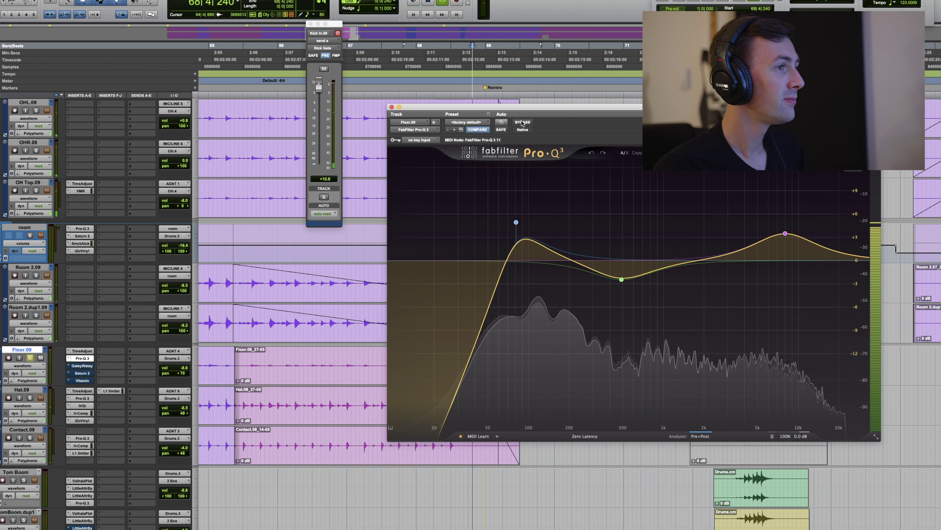
key(space)
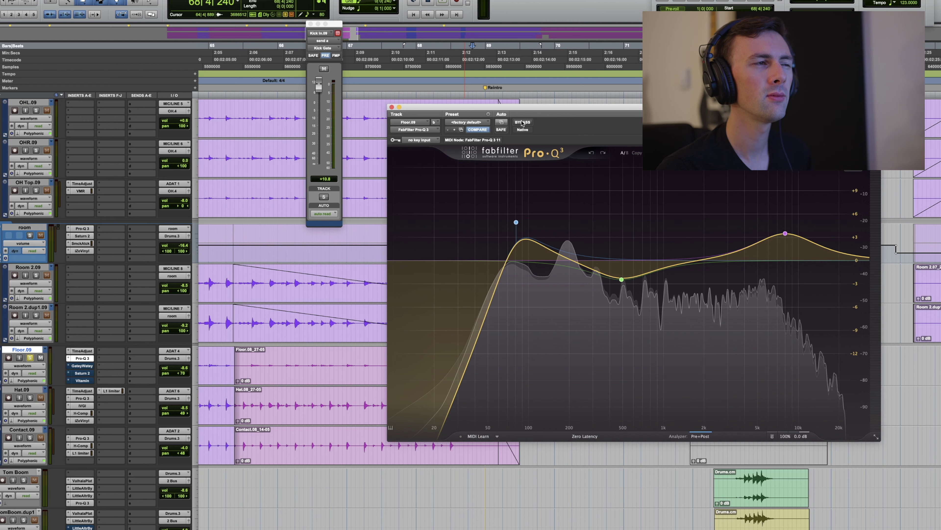
key(space)
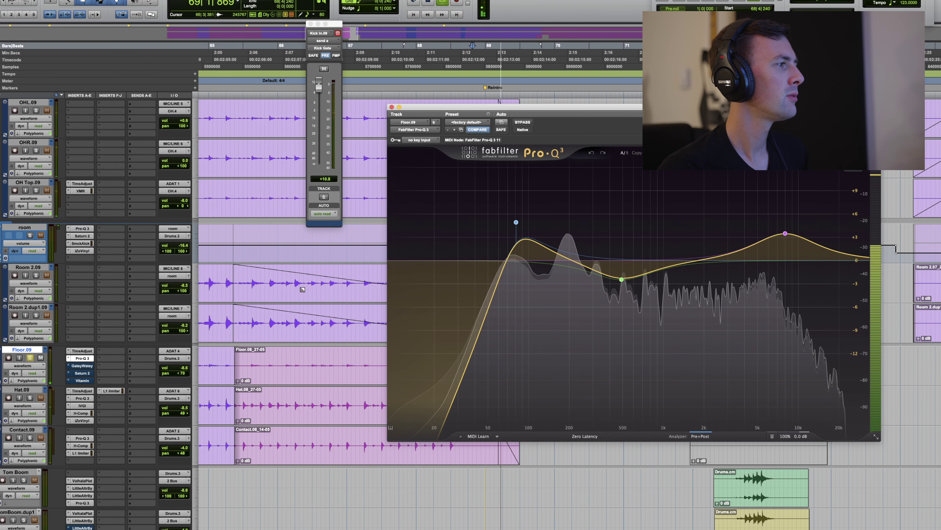
key(space)
click(85, 365)
key(space)
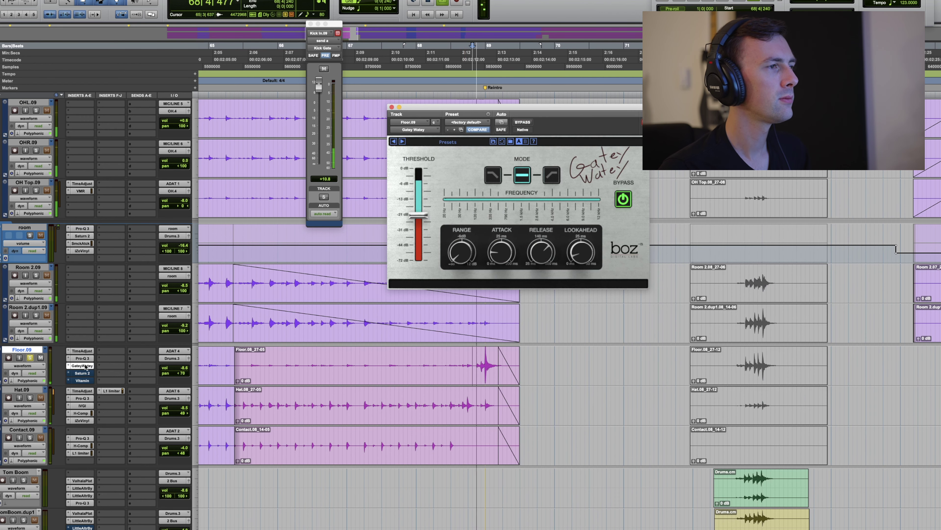
key(space)
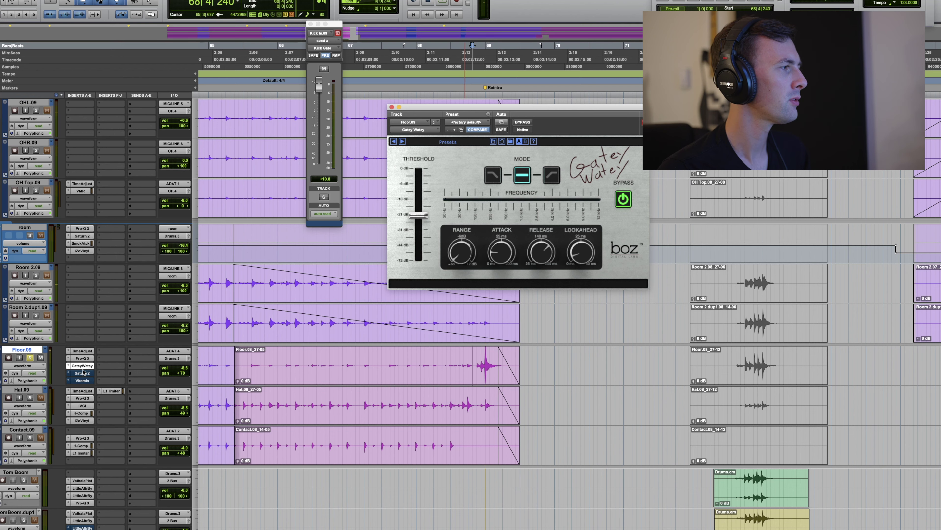
Switch Floor.09's Saturn 2 saturation back on and audition it.
click(82, 373)
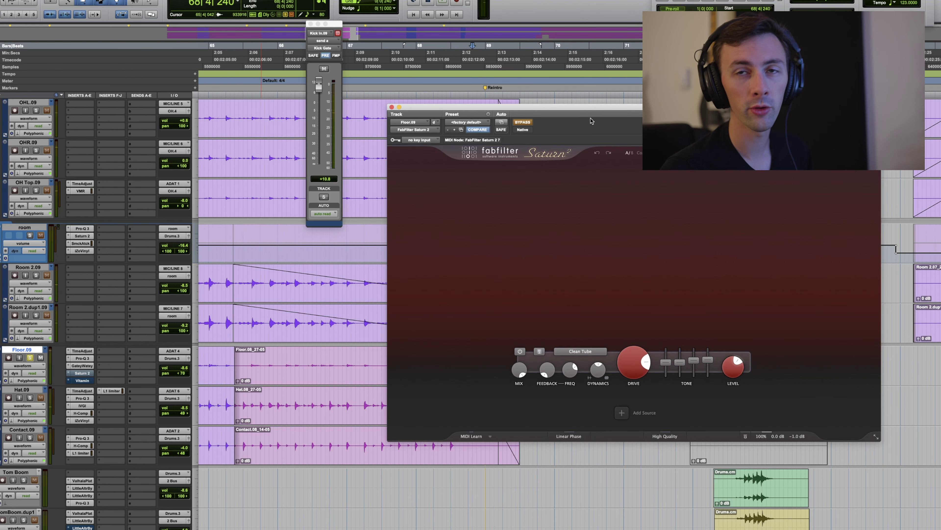
drag(585, 111, 532, 107)
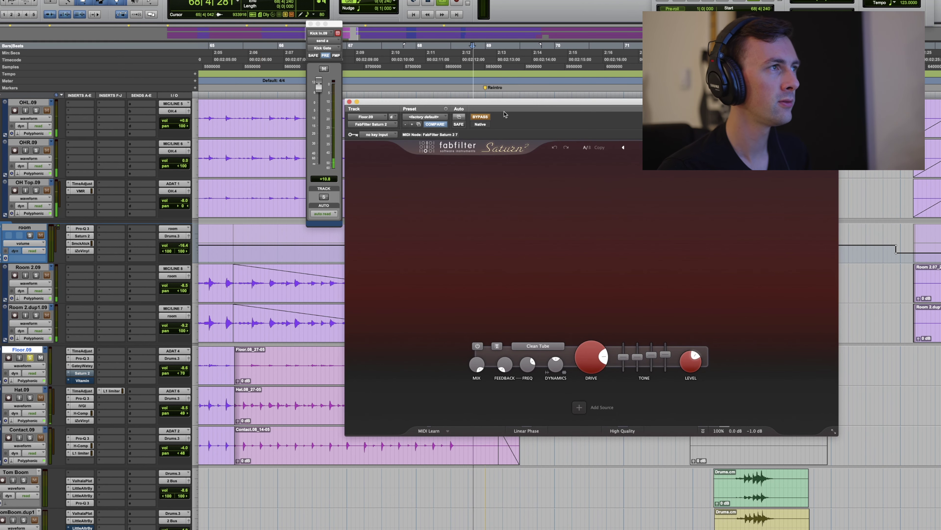
click(480, 117)
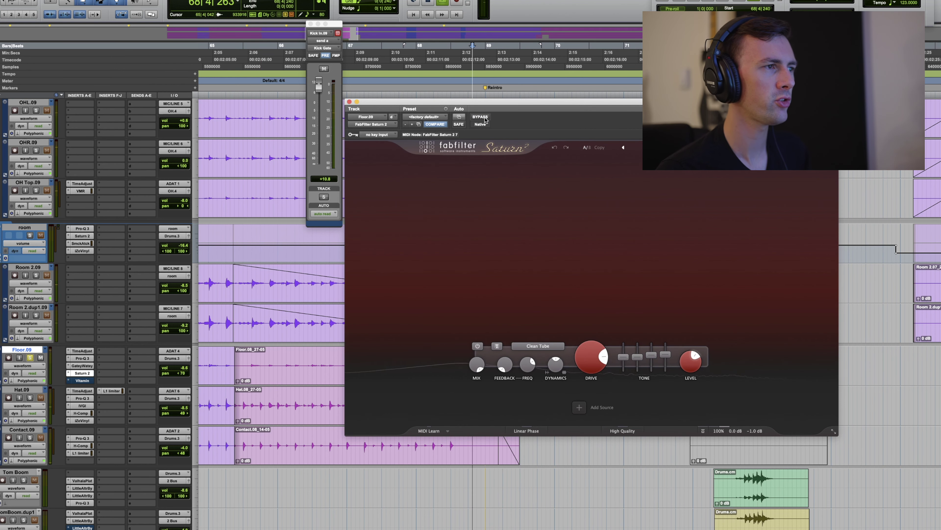
key(space)
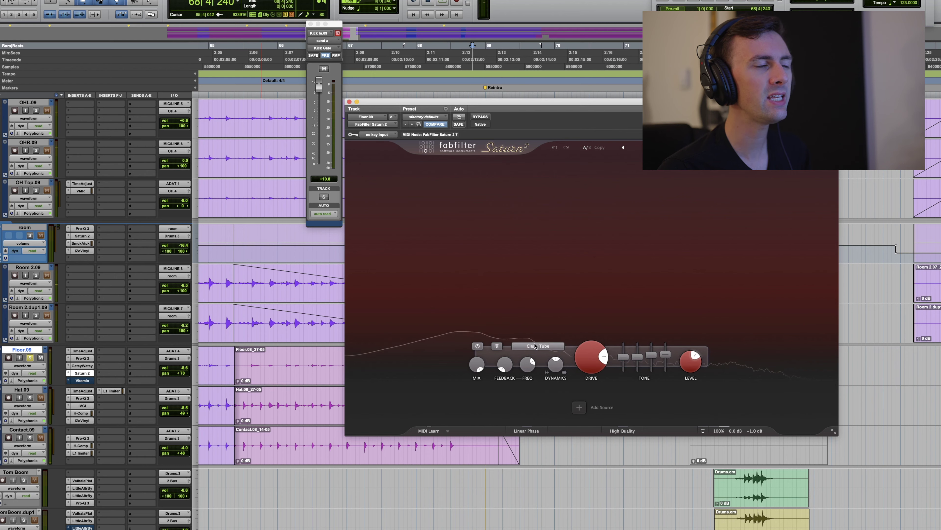
mouse_move(595, 354)
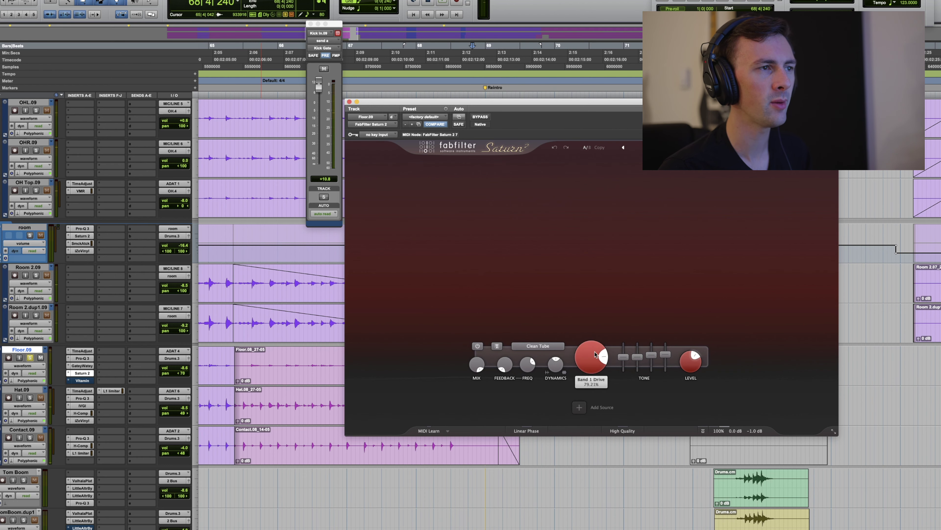
key(space)
key(super+w)
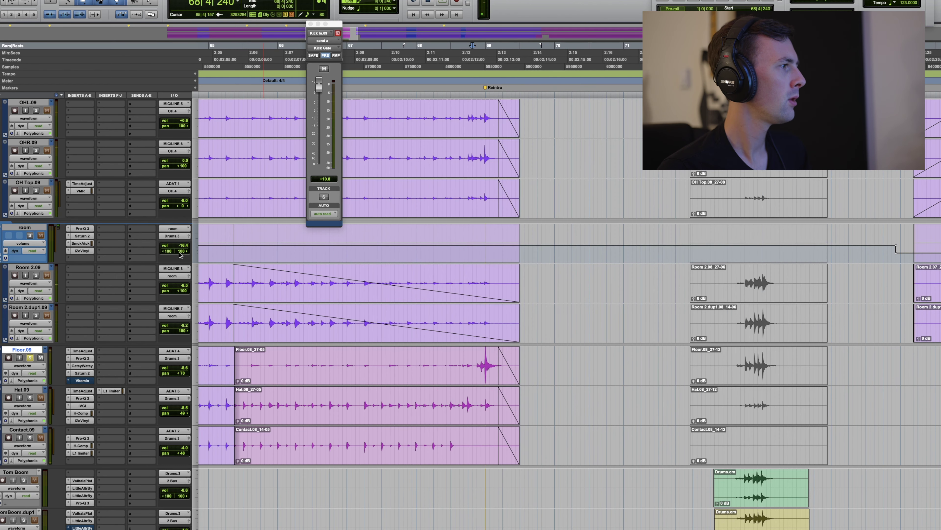
Switch Floor.09's Vitamin enhancer back on, audition it, and close its window.
click(80, 381)
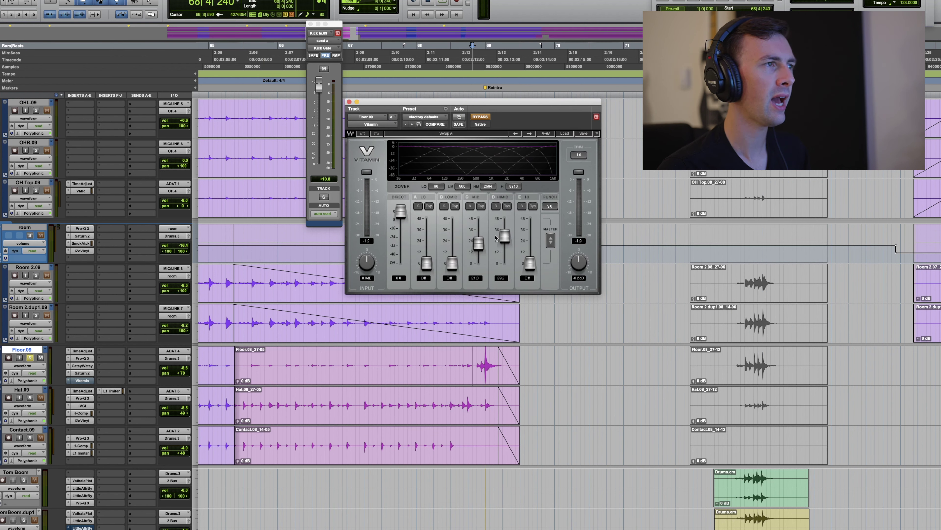
click(480, 117)
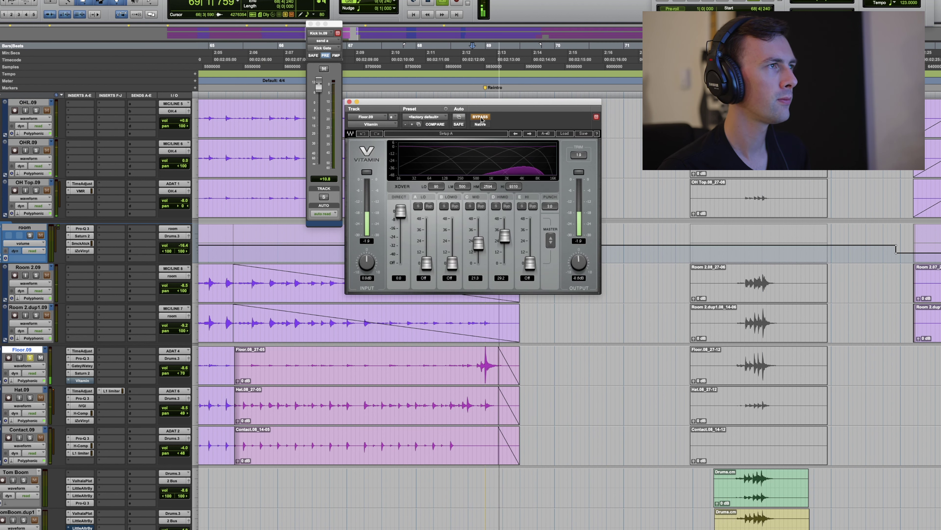
key(space)
key(space)
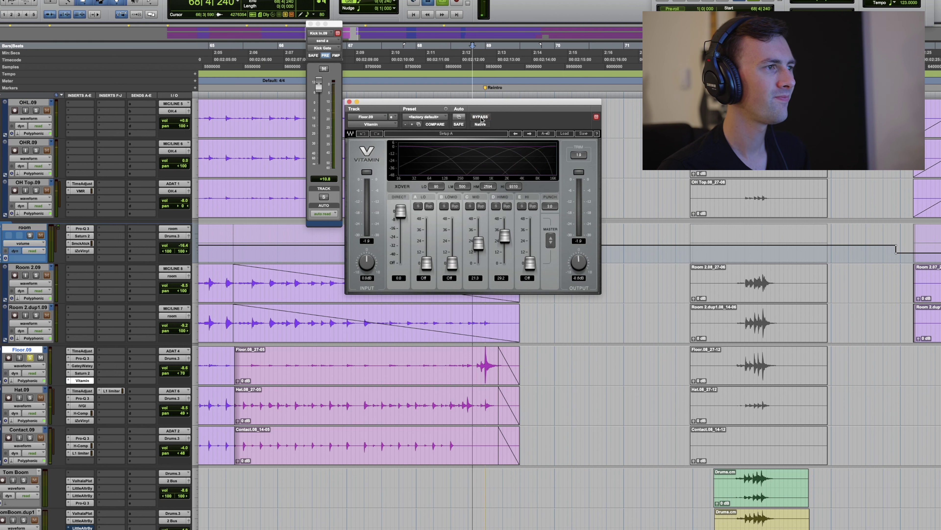
key(space)
key(space)
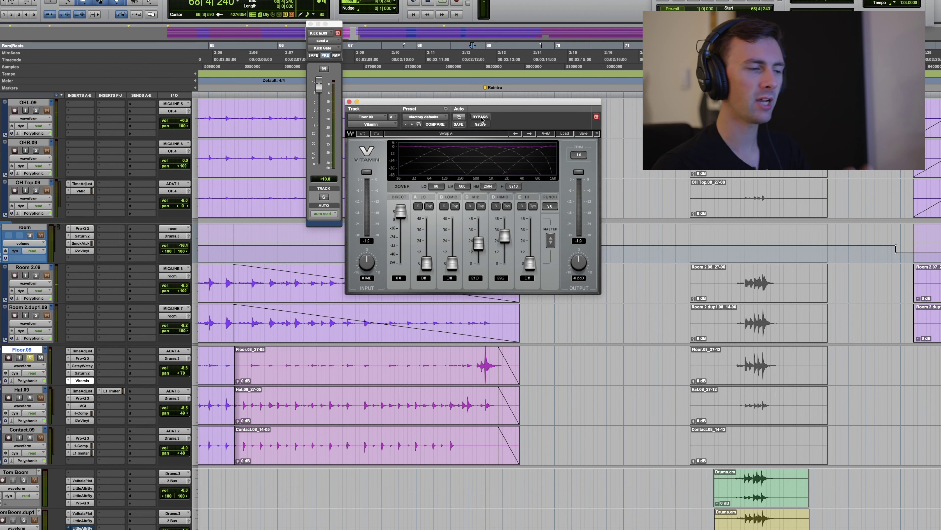
click(349, 102)
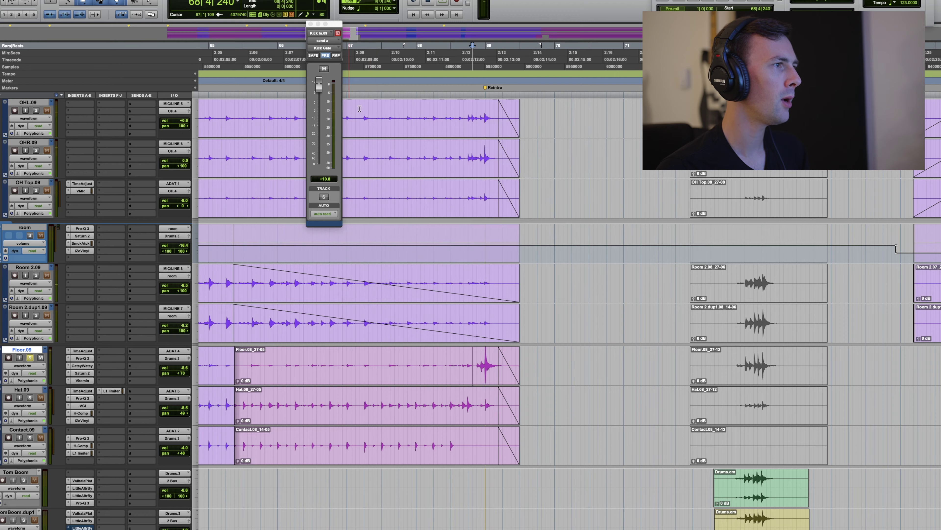
key(super+bracketleft)
key(super+bracketleft)
key(super+bracketleft)
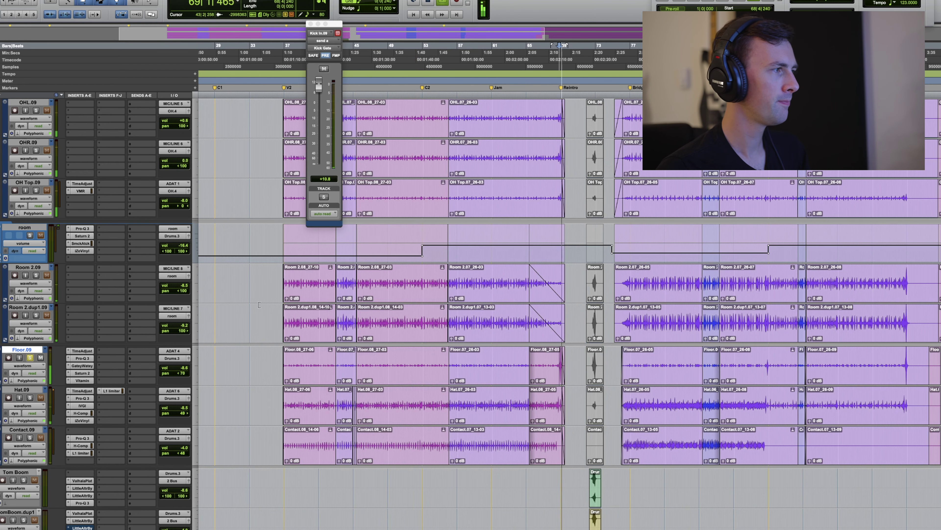
Select the Hat track and bring bars 55–57 into view, then play from bar 56.
key(space)
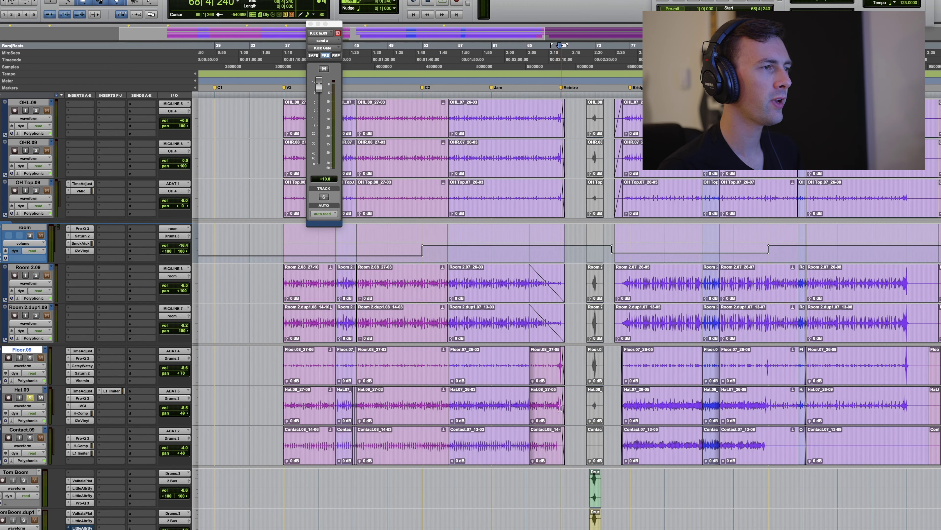
click(552, 399)
key(super+bracketright)
key(super+bracketright)
key(super+bracketright)
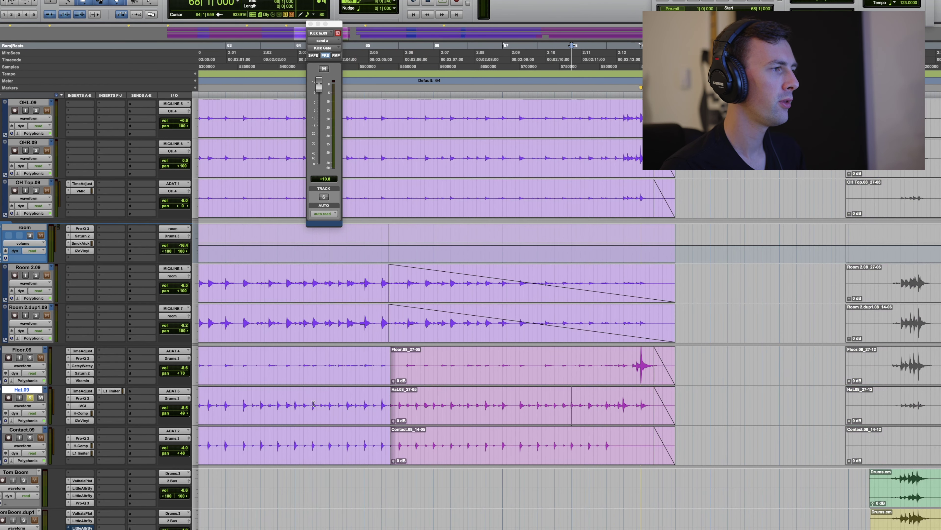
key(super+bracketleft)
key(super+bracketleft)
key(super+bracketright)
key(super+bracketright)
key(super+bracketright)
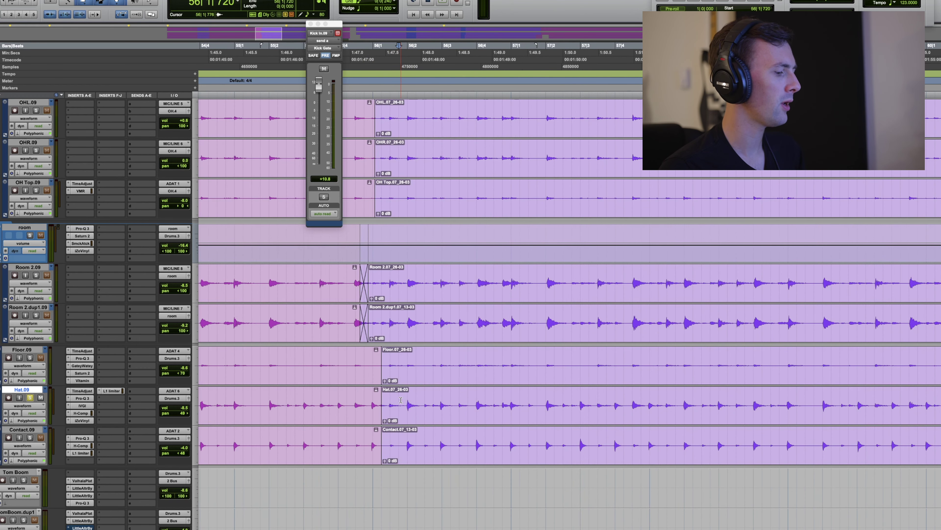
key(super+bracketleft)
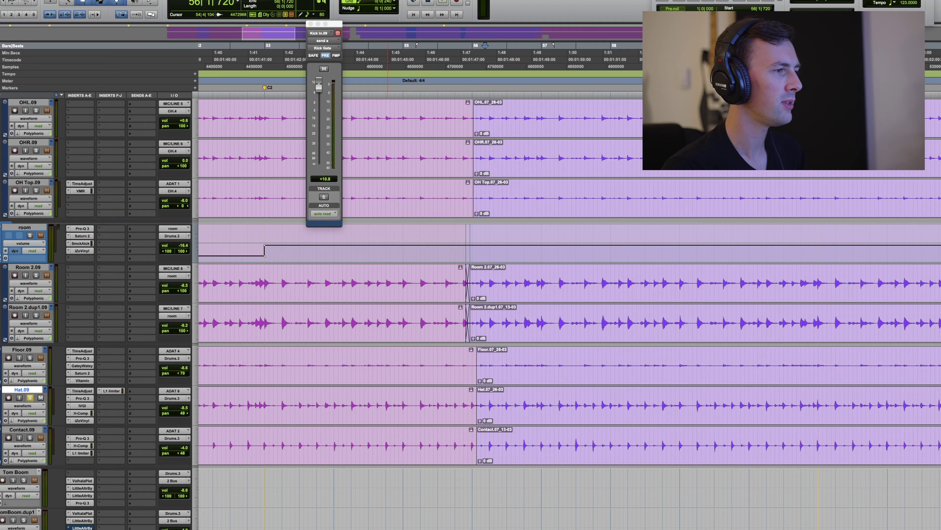
scroll(570, 278, right, 5)
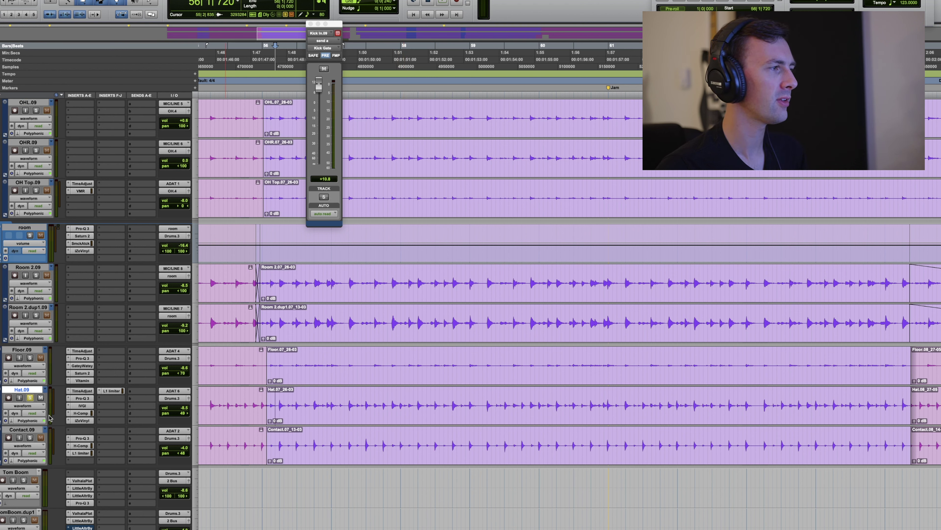
key(space)
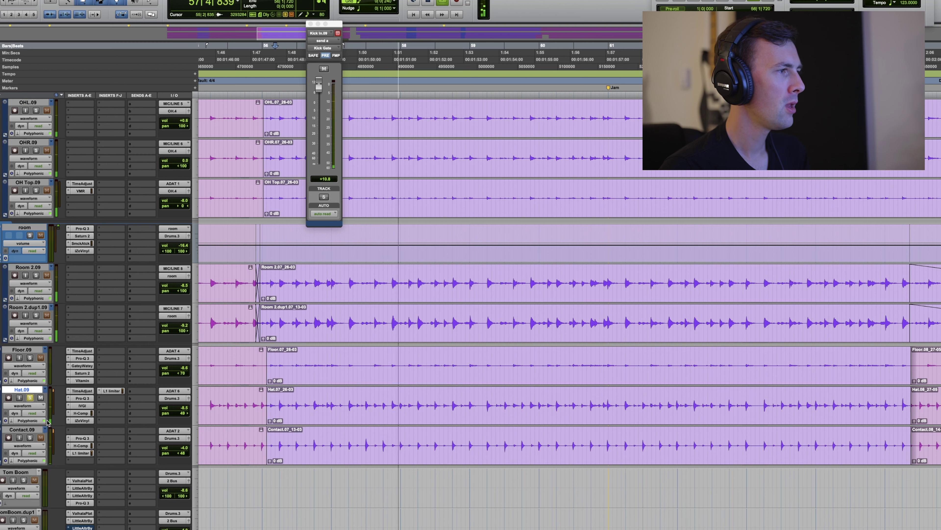
key(space)
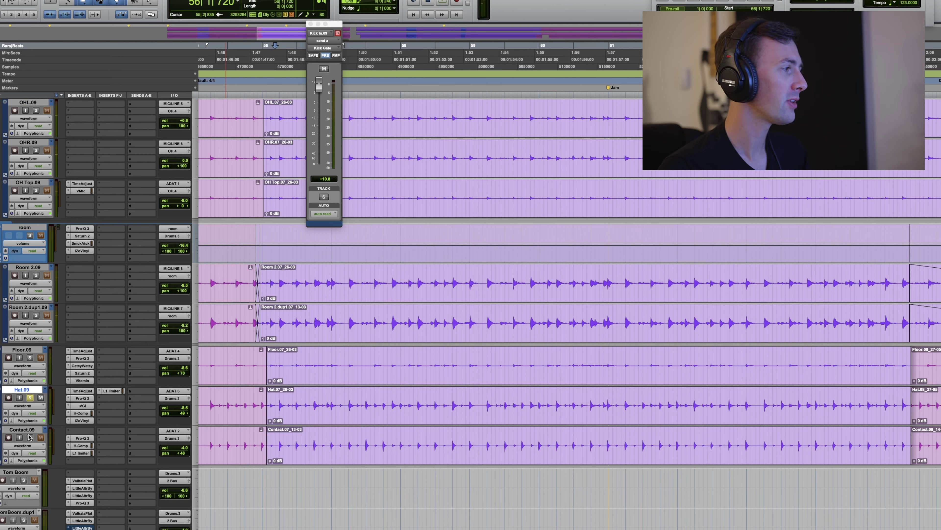
Unsolo Hat.09 and play the full kit from bar 56.
click(27, 398)
key(space)
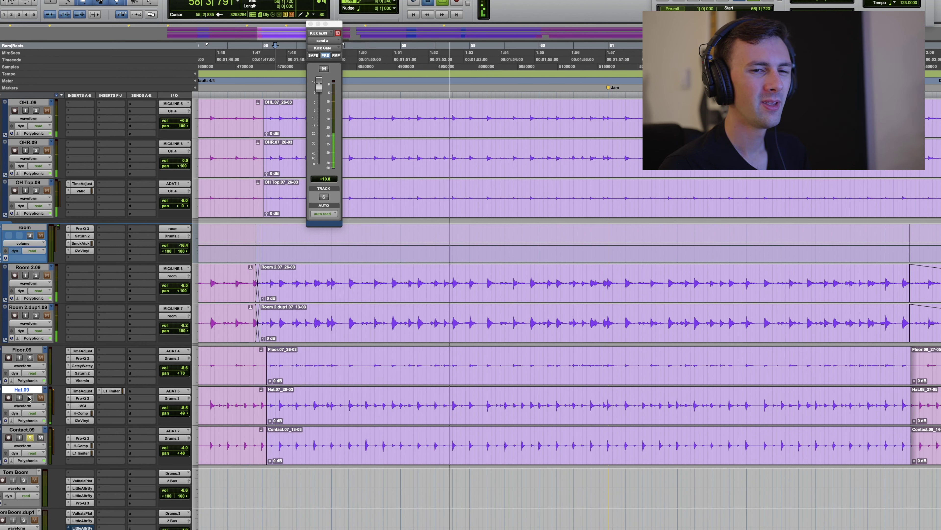
key(space)
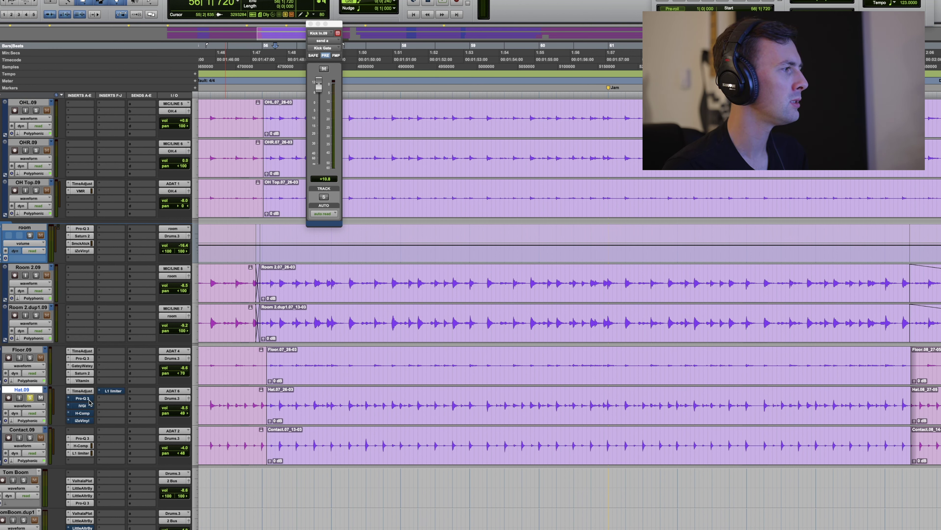
key(space)
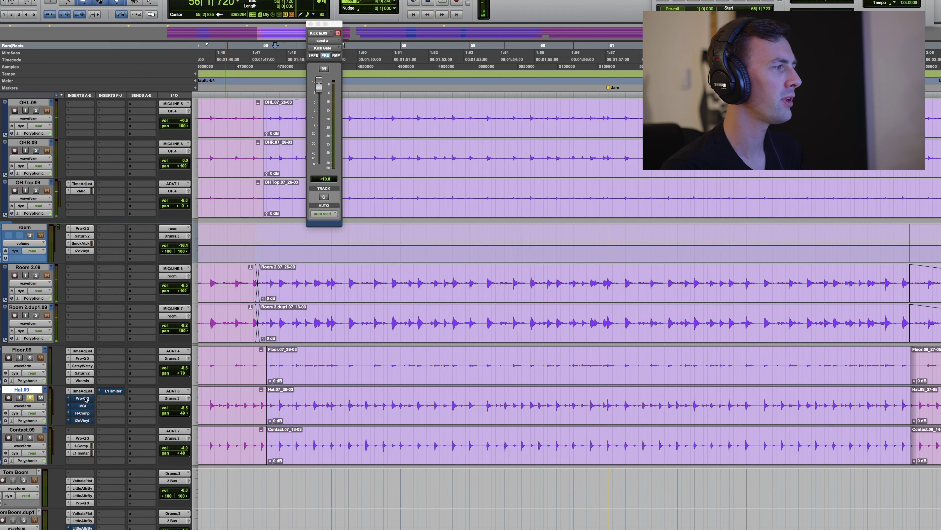
Switch on Hat.09's Pro-Q 3 EQ and IVGI saturation during playback.
click(85, 398)
key(space)
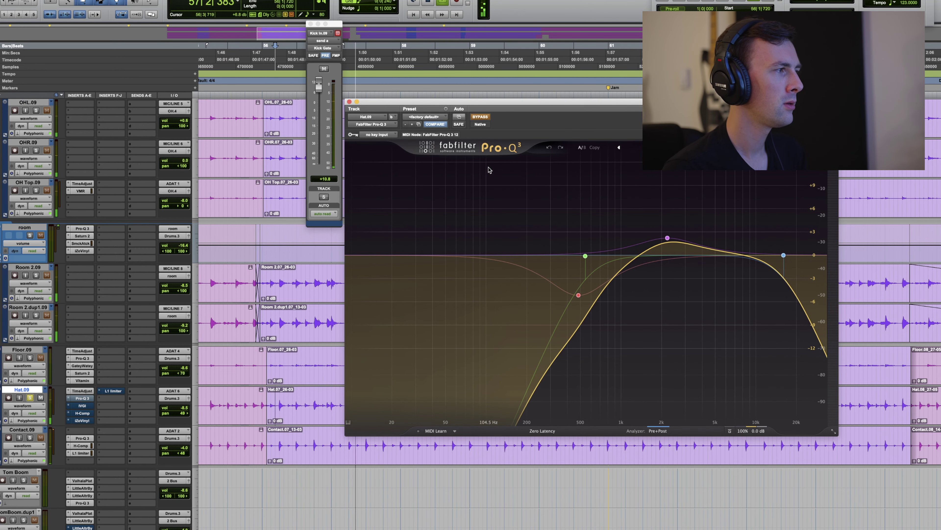
click(481, 117)
key(space)
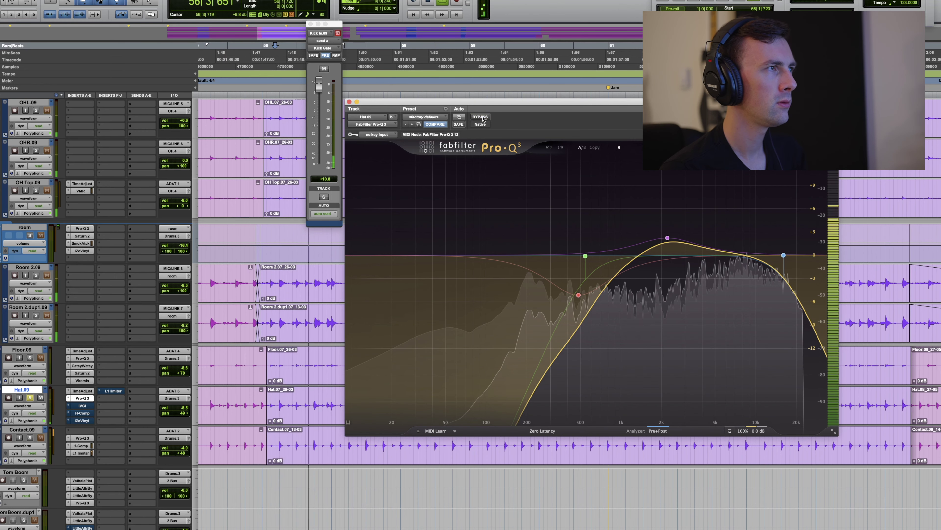
click(349, 101)
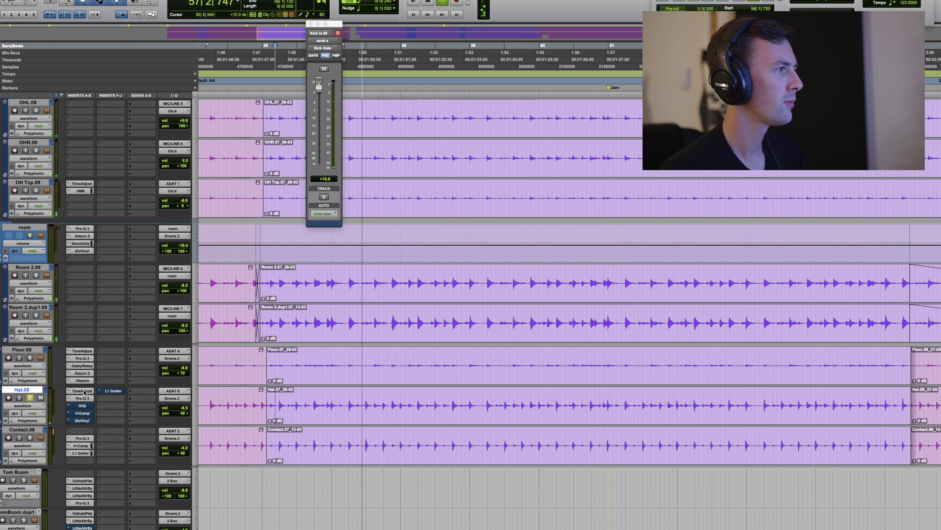
click(82, 405)
key(space)
key(space)
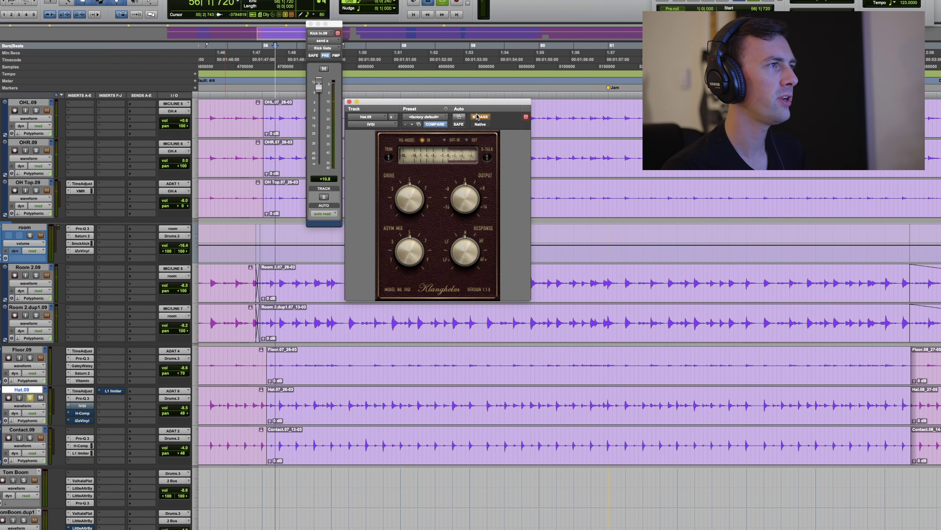
click(479, 116)
Switch on Hat.09's H-Comp compressor and nudge its Ratio knob.
click(82, 413)
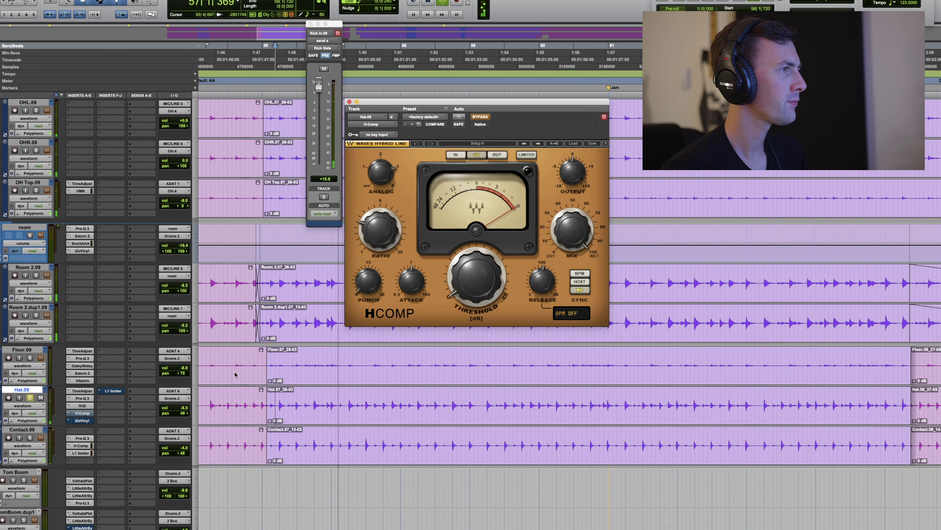
key(space)
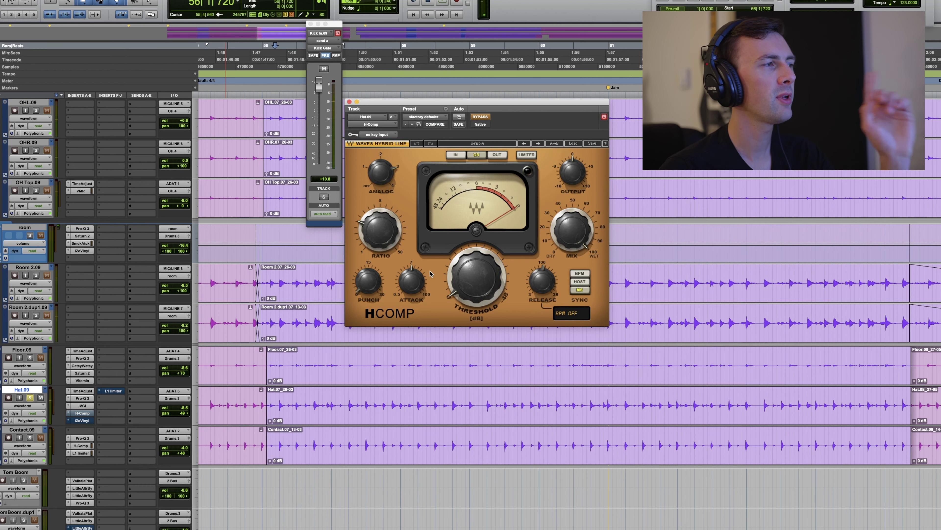
key(space)
click(480, 117)
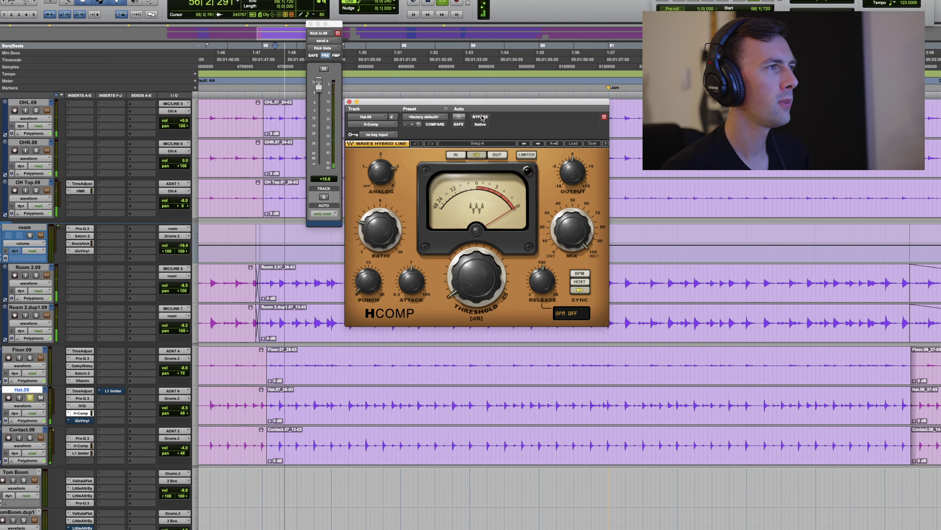
key(space)
drag(380, 231, 382, 234)
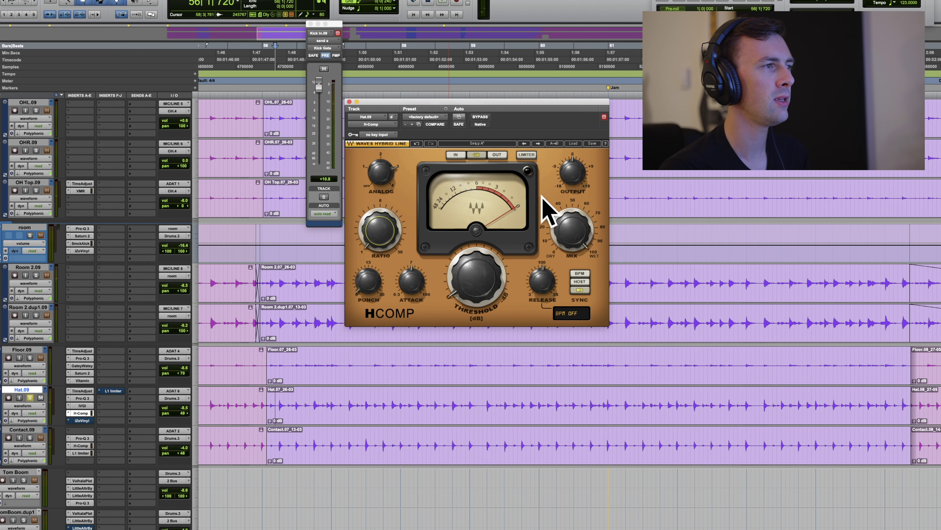
drag(482, 106, 527, 118)
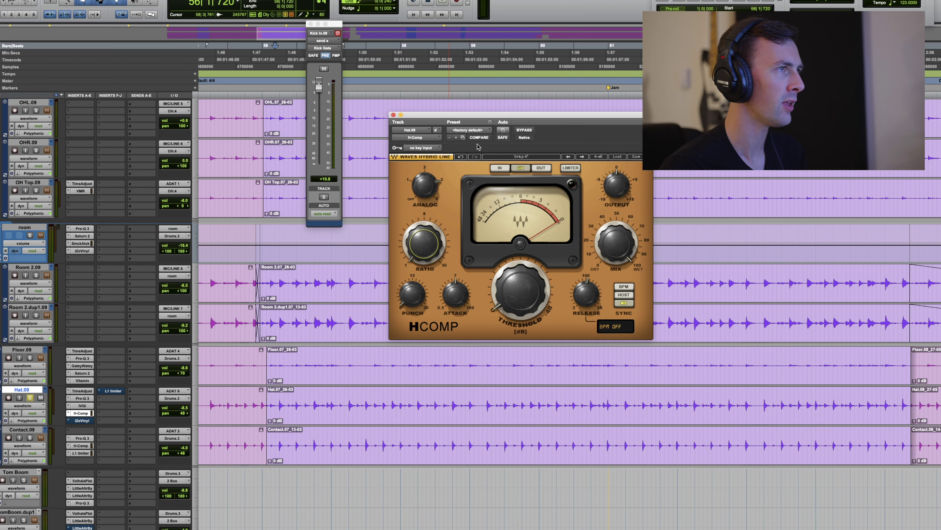
A/B the H-Comp against bypass on the hats, leaving it active.
key(space)
click(524, 130)
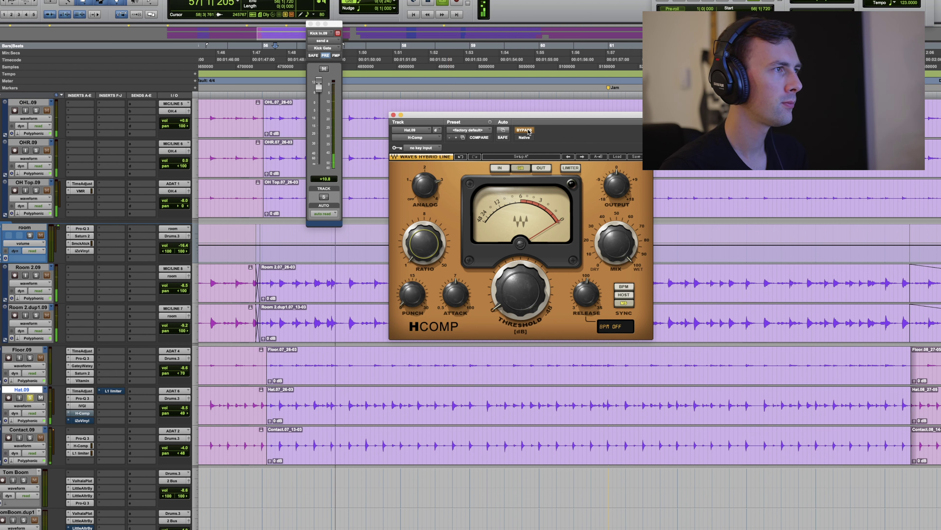
click(524, 130)
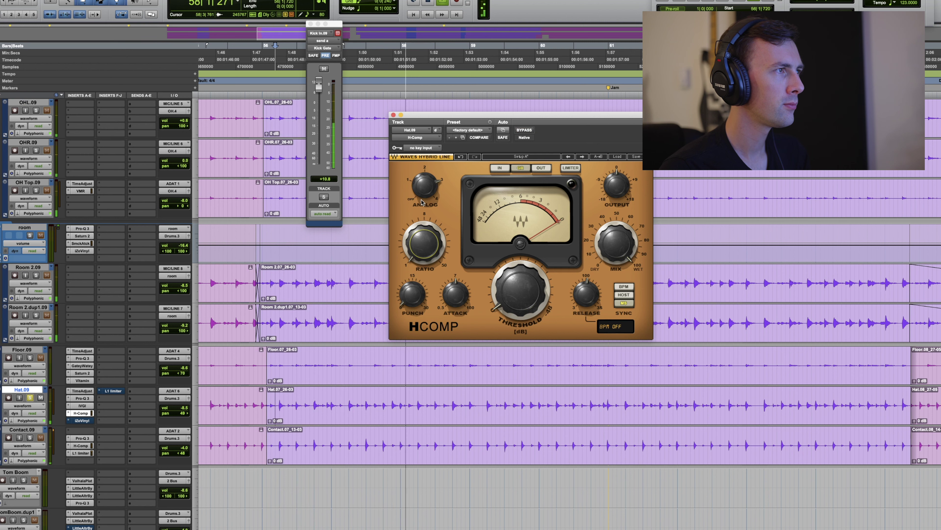
click(524, 130)
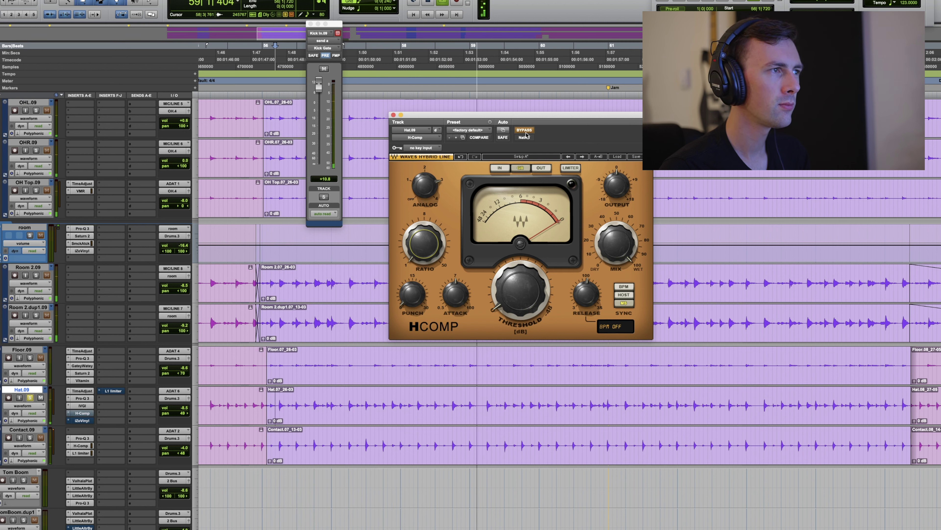
click(525, 131)
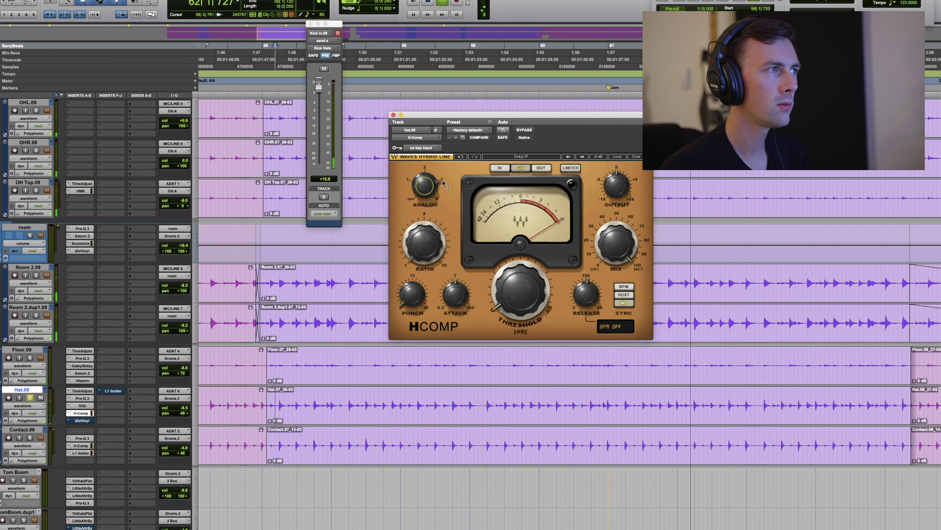
key(space)
click(394, 115)
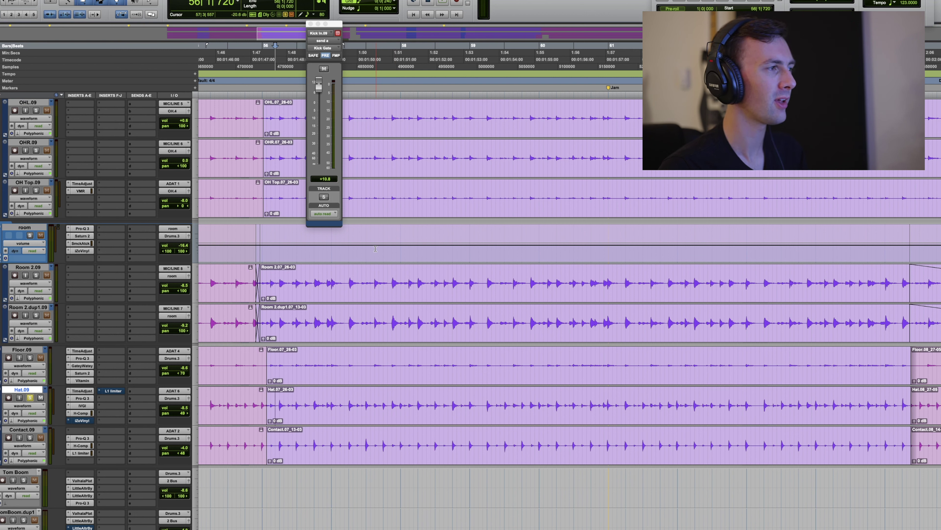
Audition Hat.09's iZotope Vinyl, then switch on its L1 limiter and close the window.
click(83, 420)
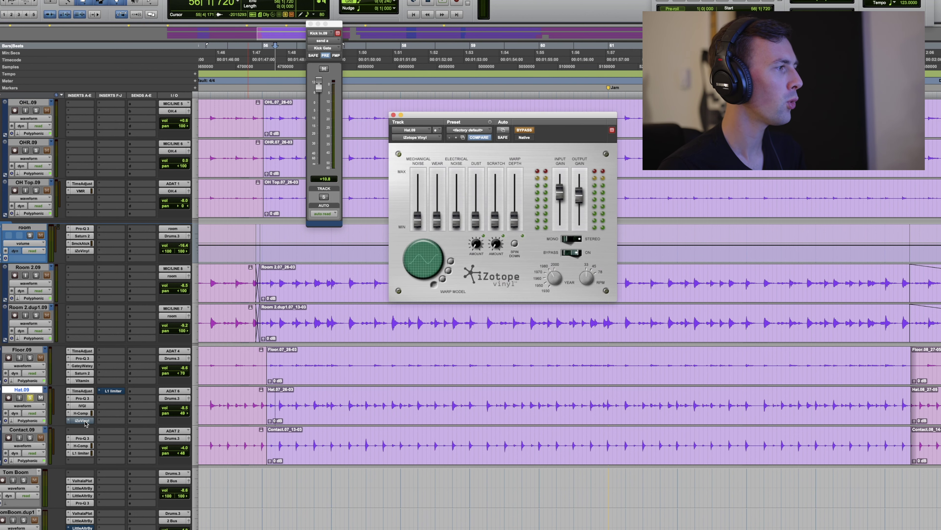
key(space)
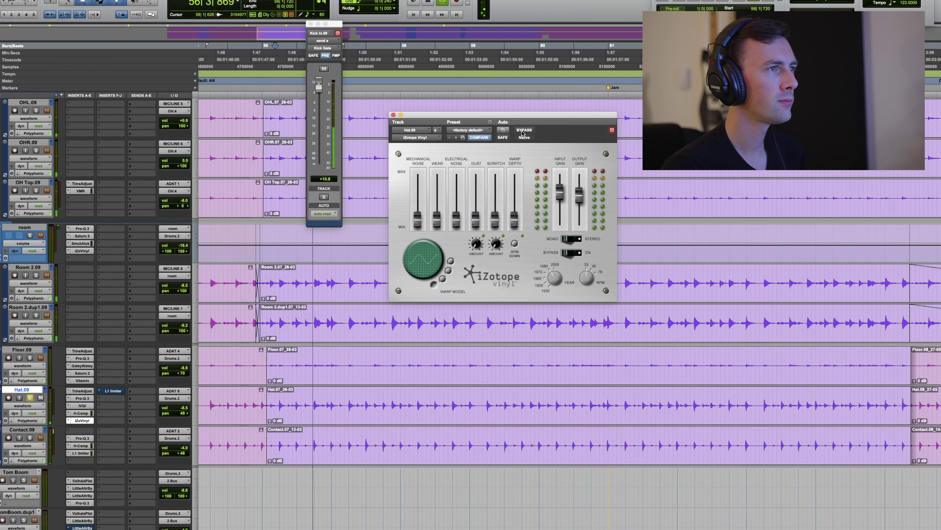
click(393, 115)
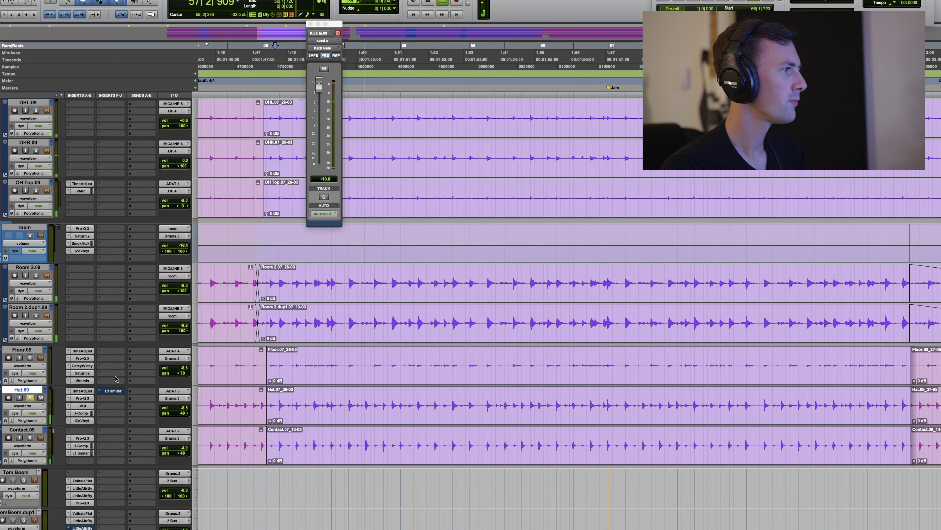
click(113, 390)
click(522, 131)
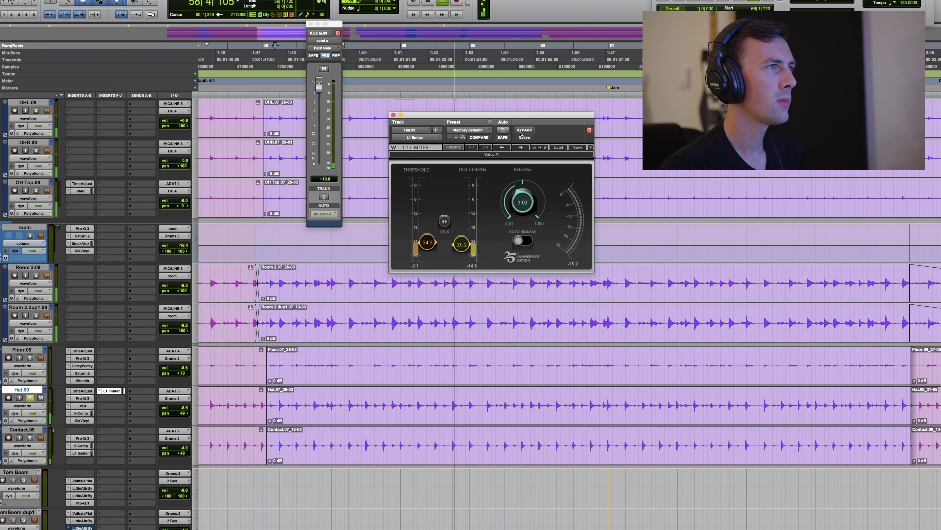
key(space)
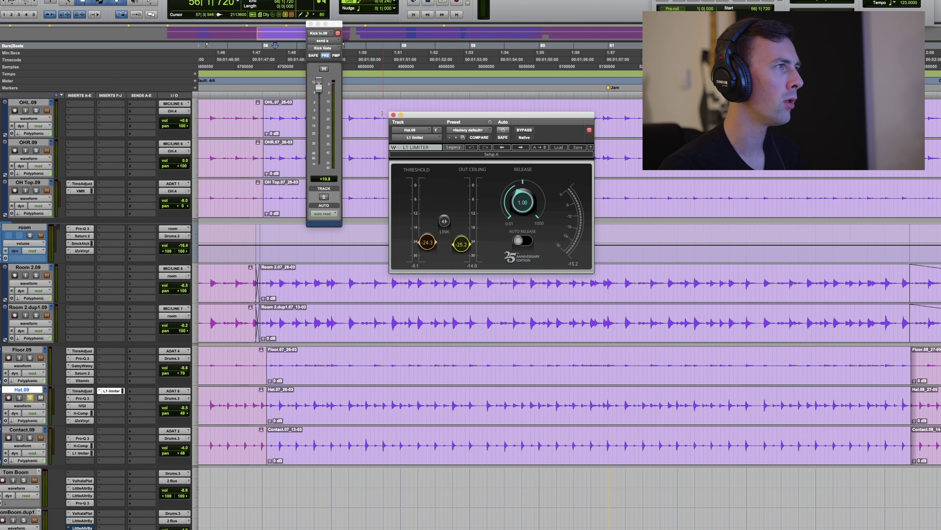
click(394, 115)
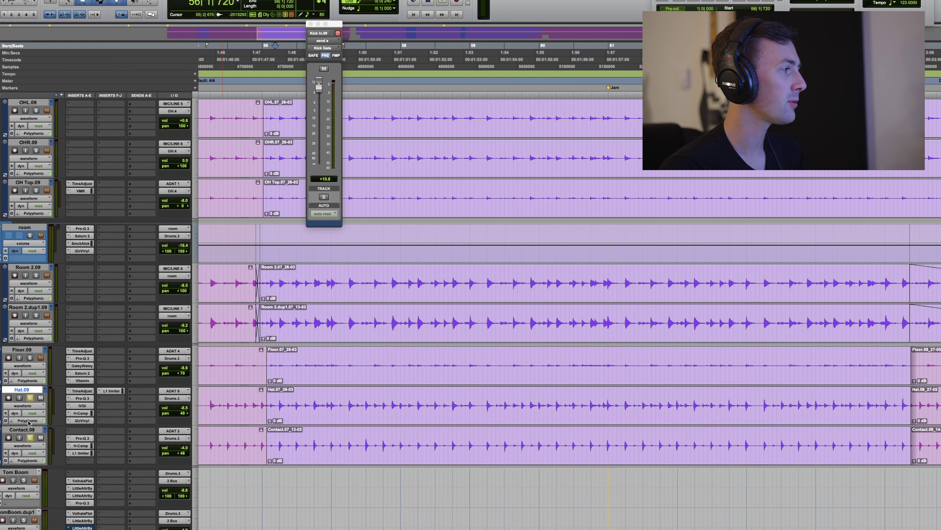
key(space)
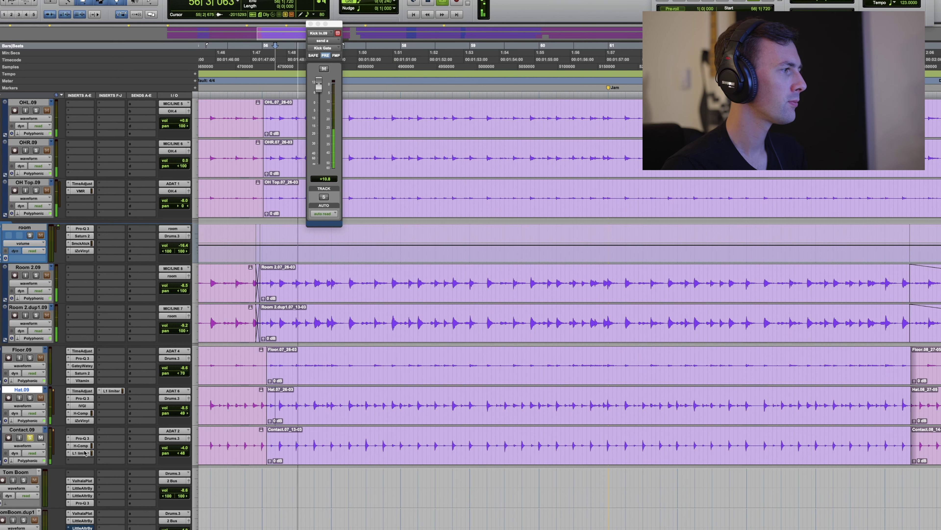
Select Contact.09's Pro-Q 3, H-Comp and L1 inserts and audition the drums.
drag(82, 453, 84, 441)
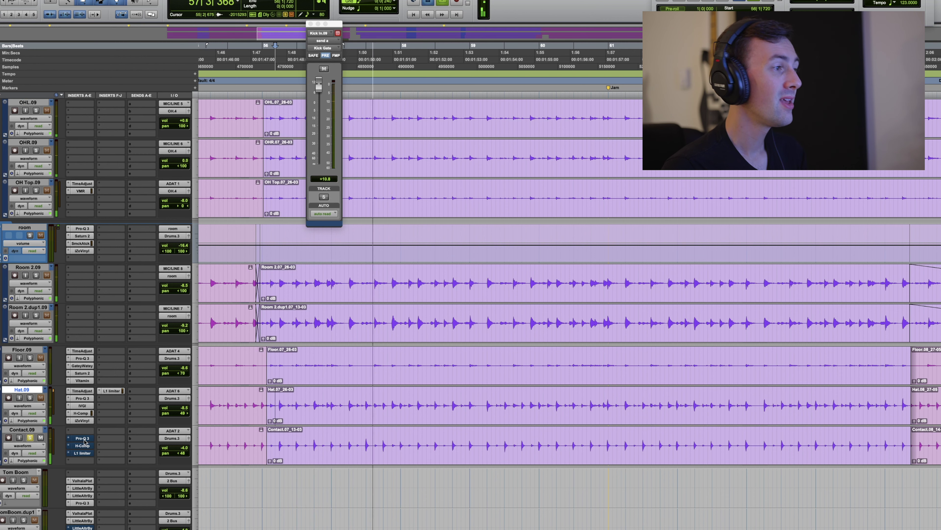
key(space)
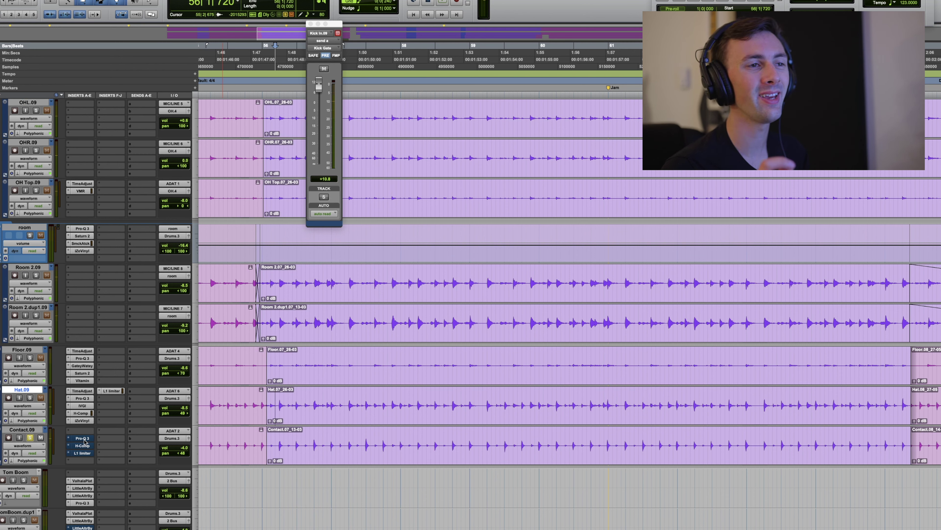
key(space)
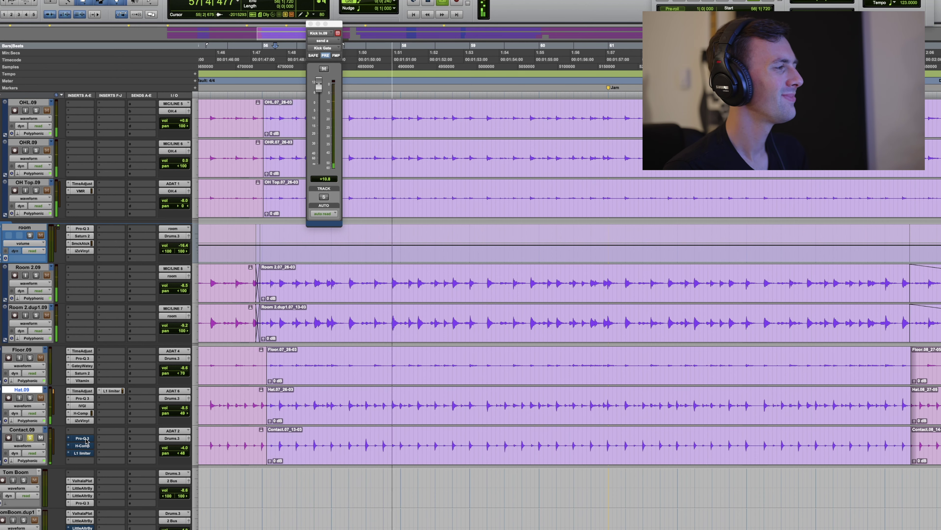
key(space)
Re-enable the Pro-Q 3 EQ on Contact.09 while auditioning.
click(82, 438)
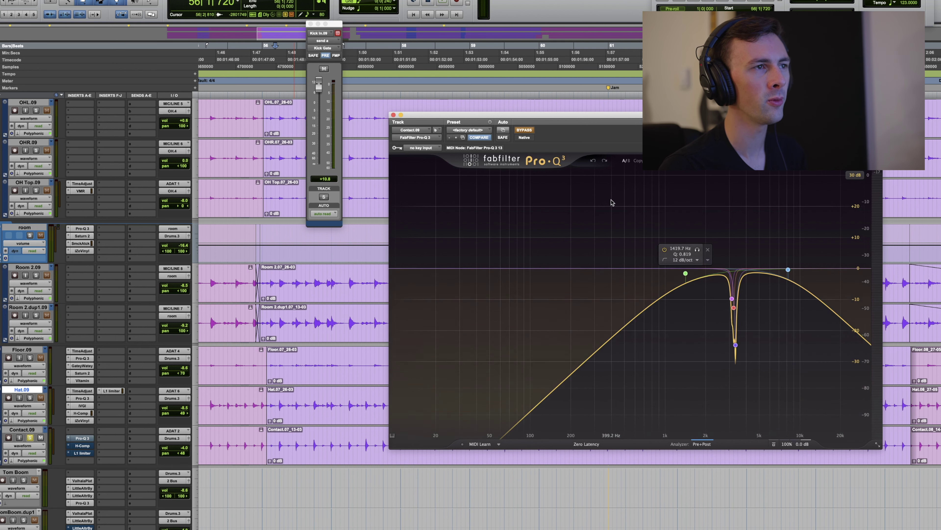
key(space)
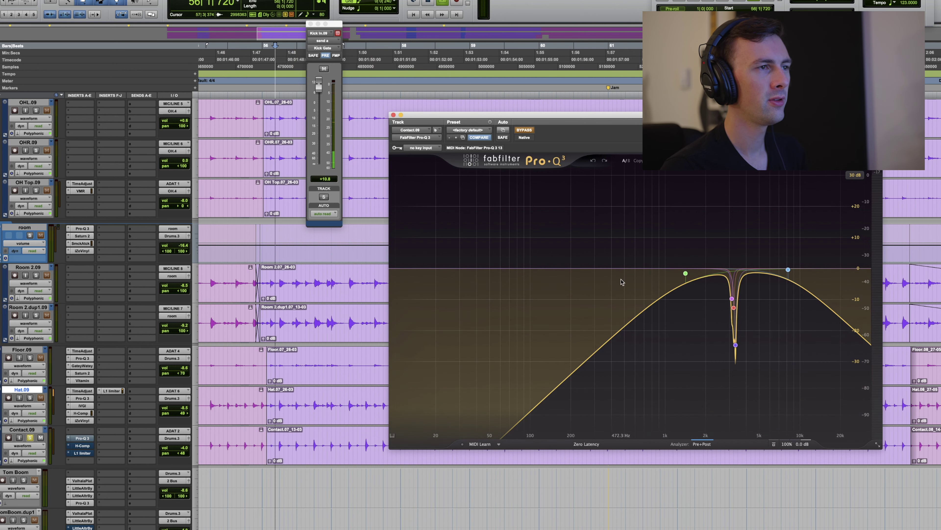
key(space)
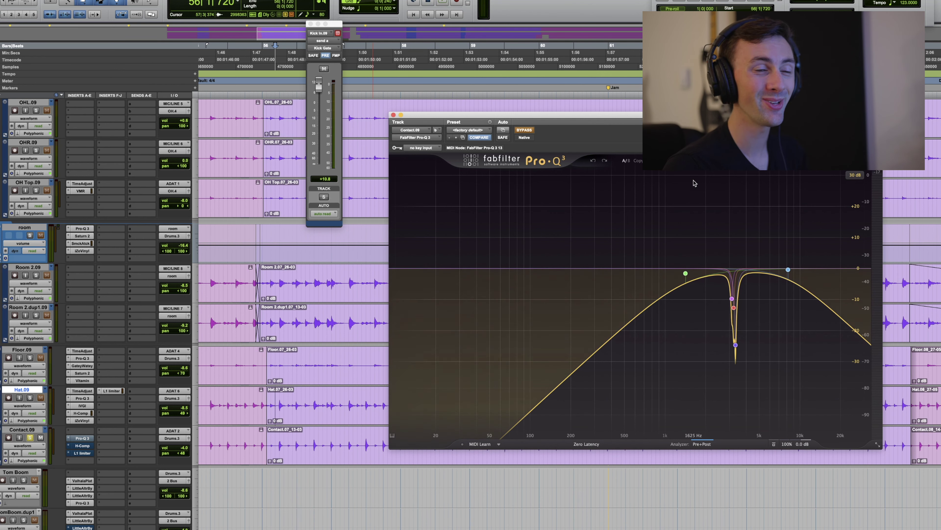
key(space)
click(524, 130)
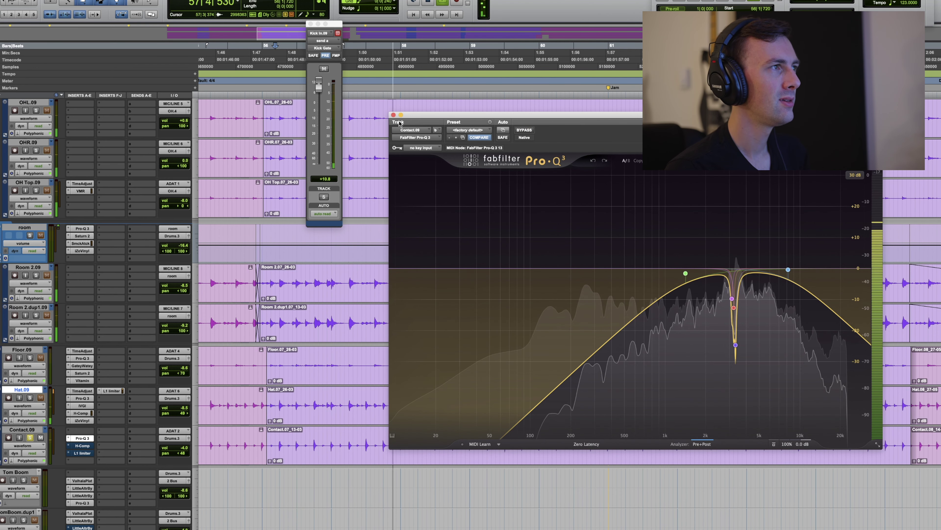
click(393, 114)
key(space)
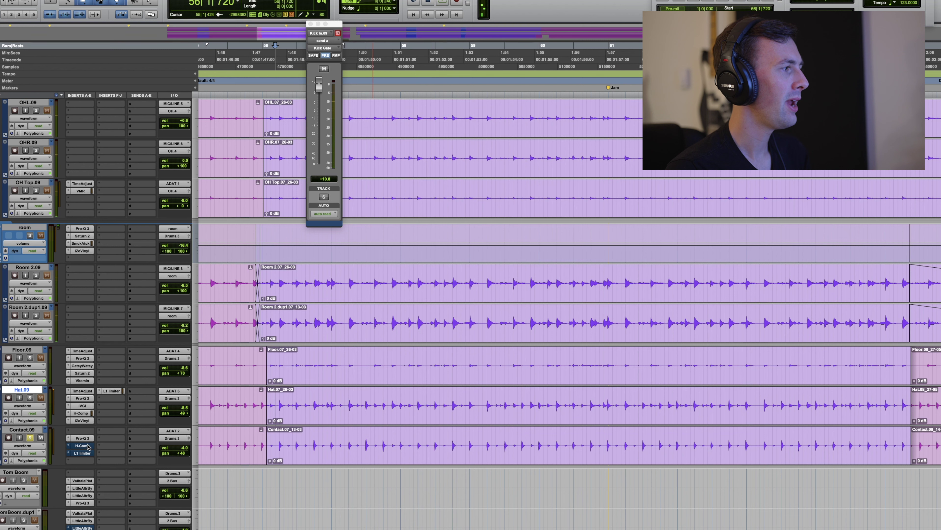
Re-enable the H-Comp compressor on Contact.09 during playback.
click(82, 445)
key(space)
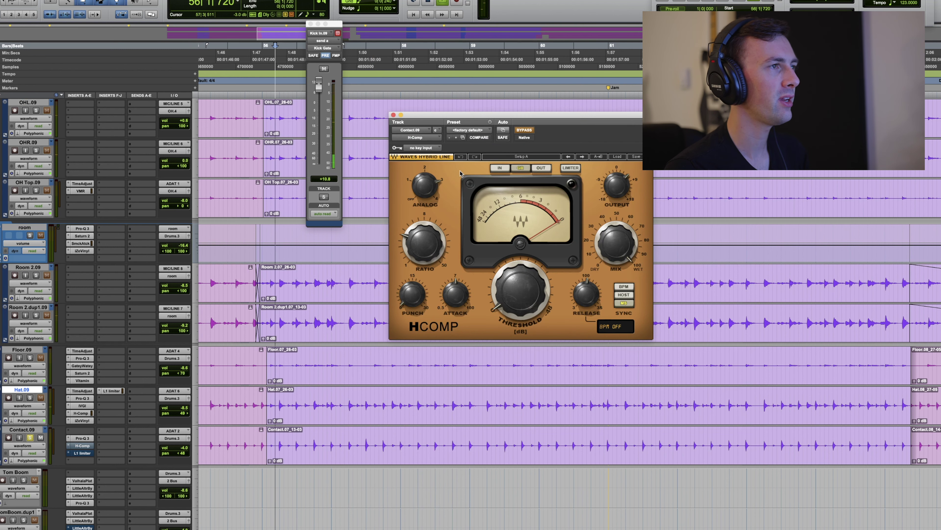
click(523, 130)
click(393, 115)
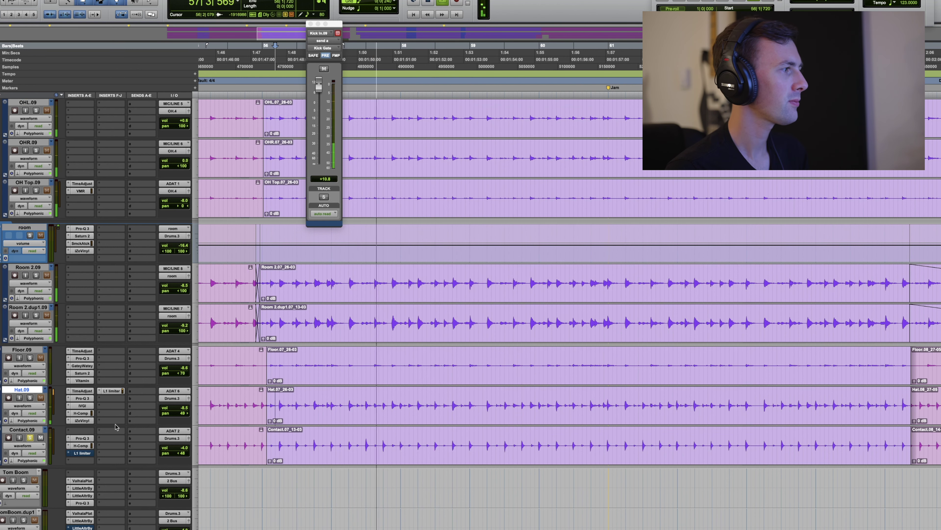
Re-enable Contact.09's L1 limiter and play the drums again.
click(82, 453)
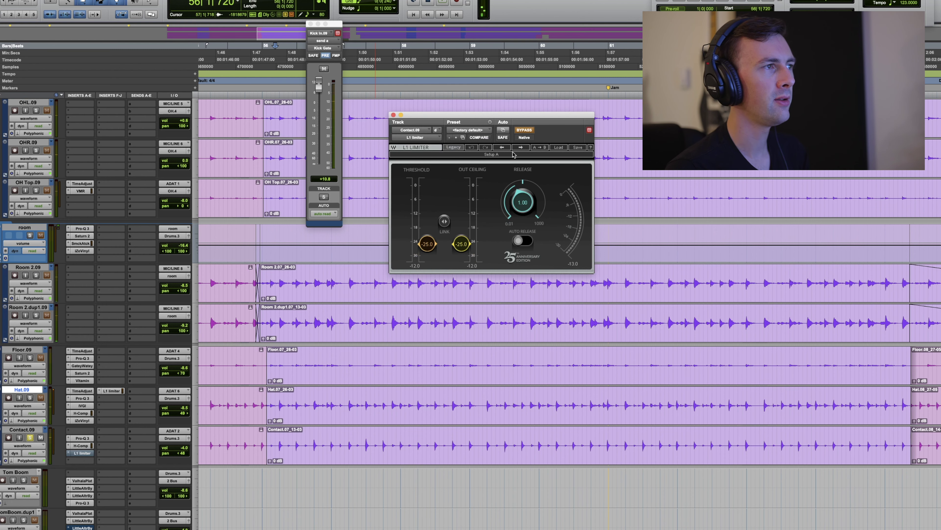
key(space)
click(525, 130)
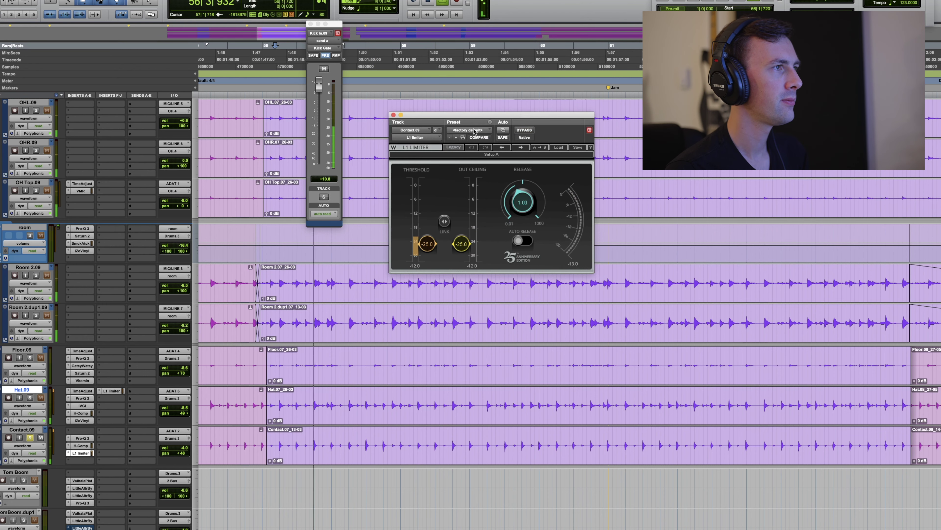
click(393, 115)
key(space)
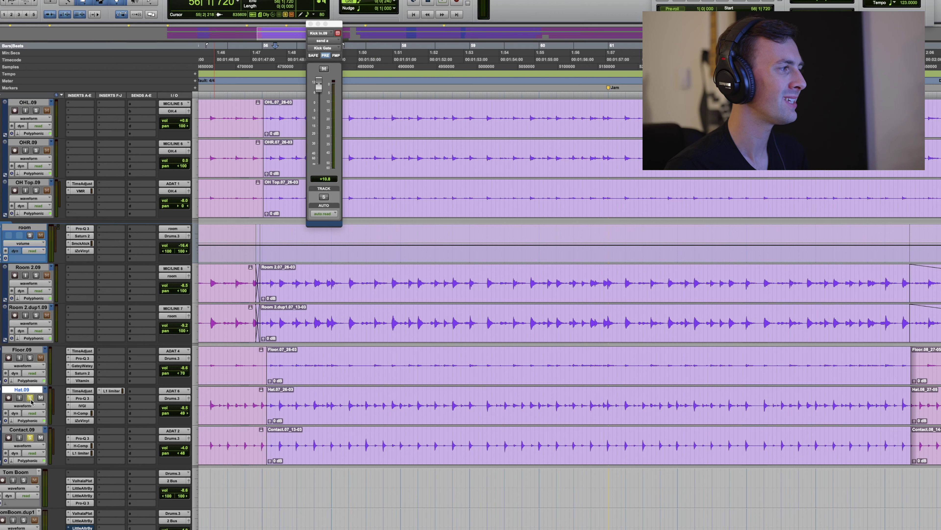
key(space)
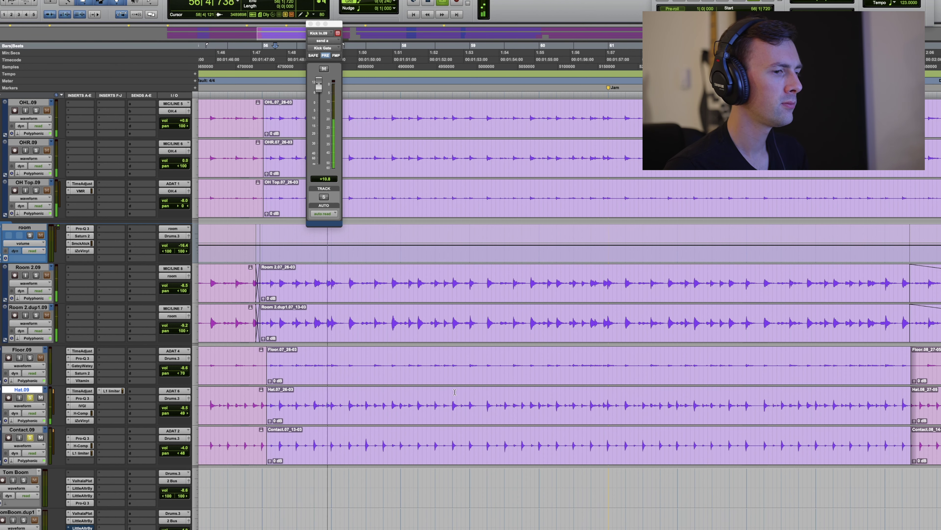
key(r)
key(r)
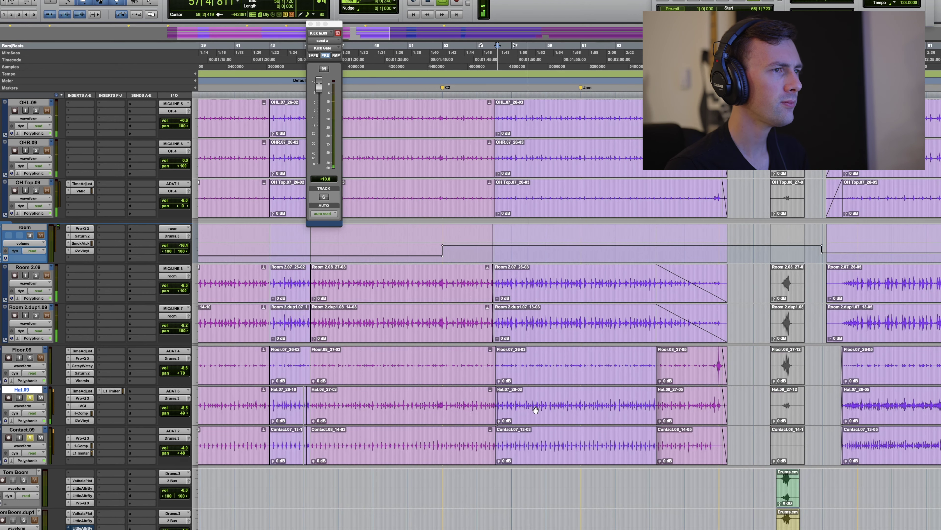
Unsolo Hat.09 and zoom to the later section near bar 94 on OHR.09.
key(r)
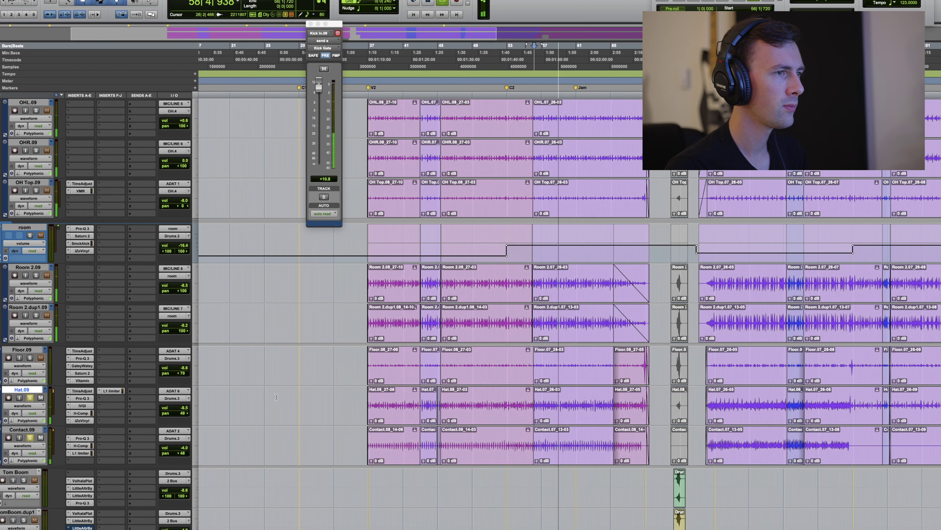
click(29, 397)
key(space)
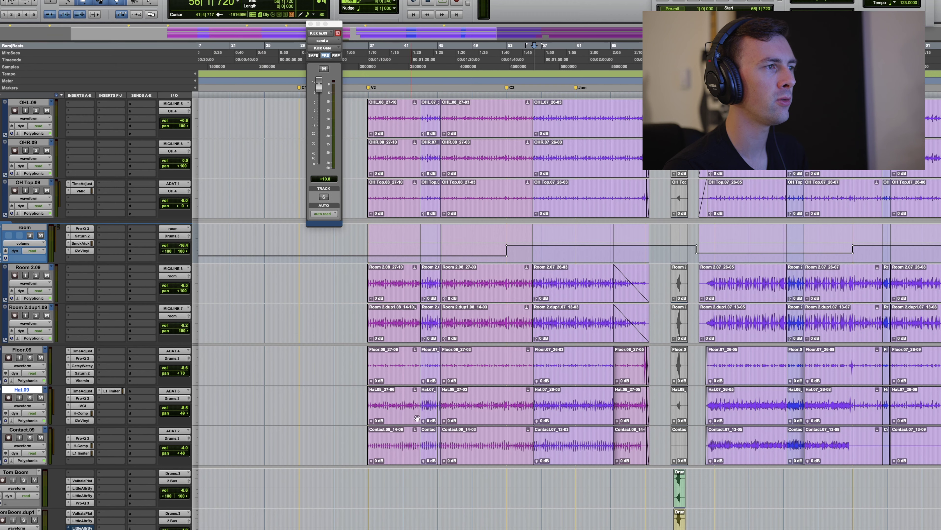
key(r)
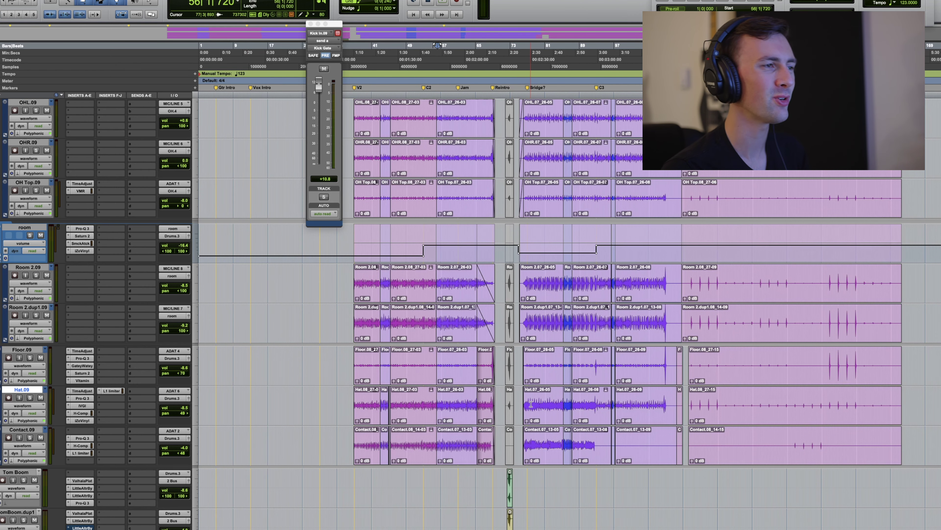
key(t)
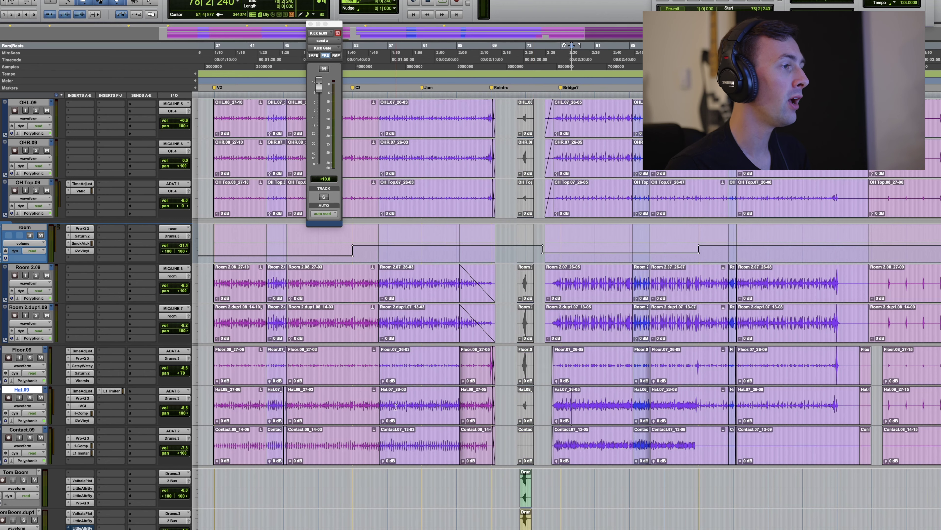
scroll(585, 406, up, 2)
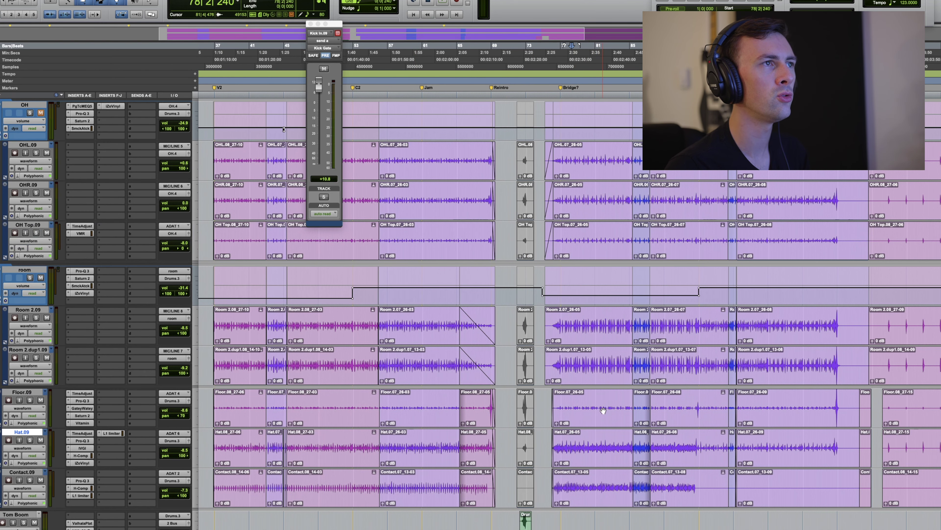
click(713, 198)
key(t)
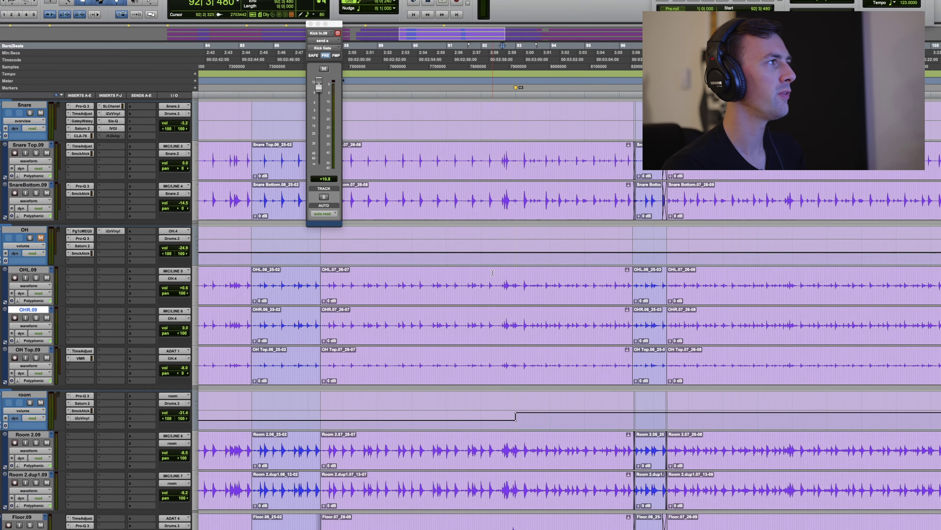
Play from bar 92 and solo the Drums bus.
scroll(493, 259, up, 15)
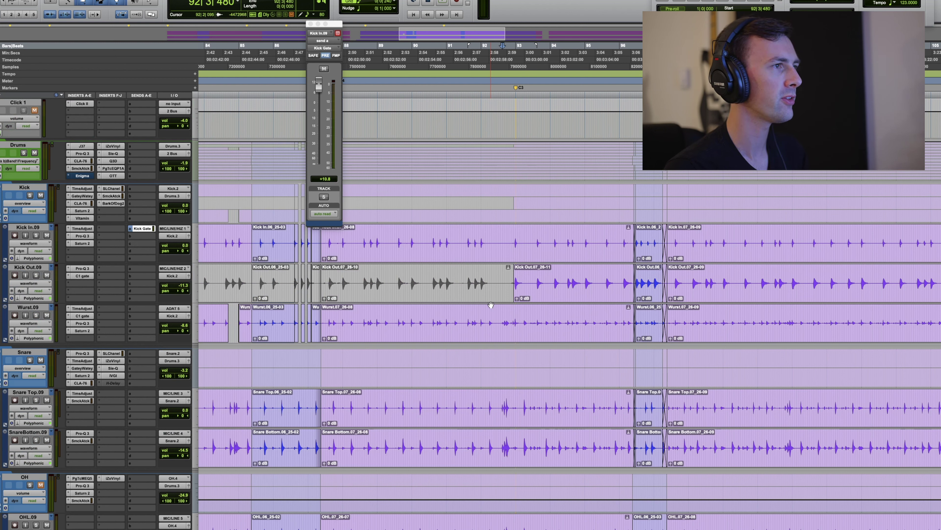
key(space)
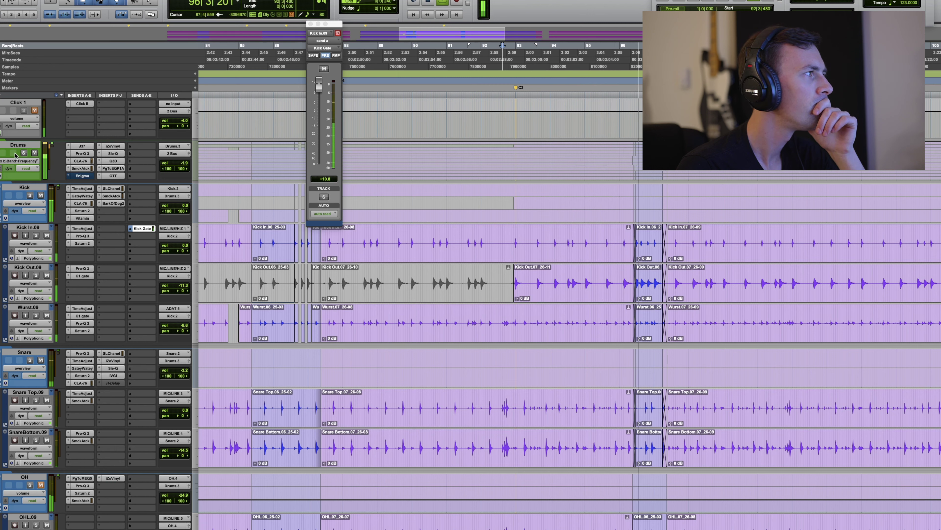
click(23, 152)
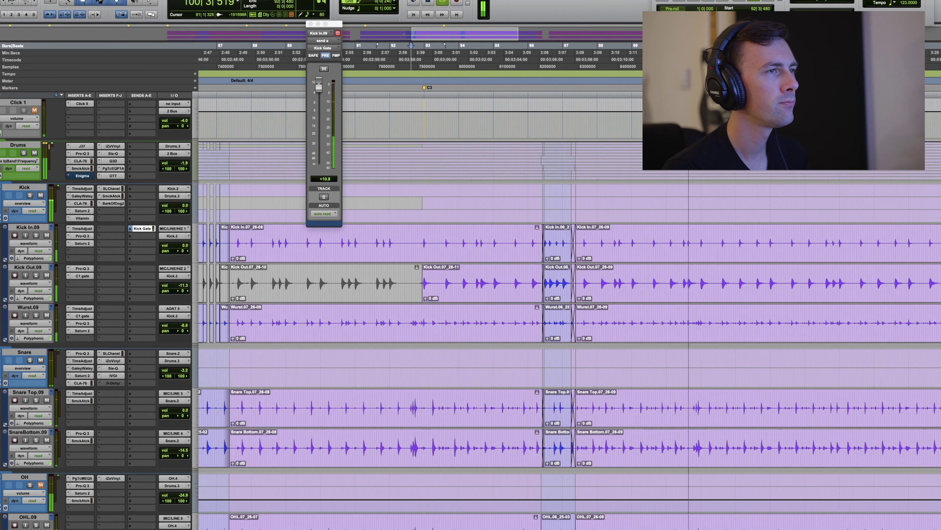
Solo the Kick folder, stop playback, and place the play position near bar 120.
scroll(568, 420, right, 5)
scroll(568, 421, down, 2)
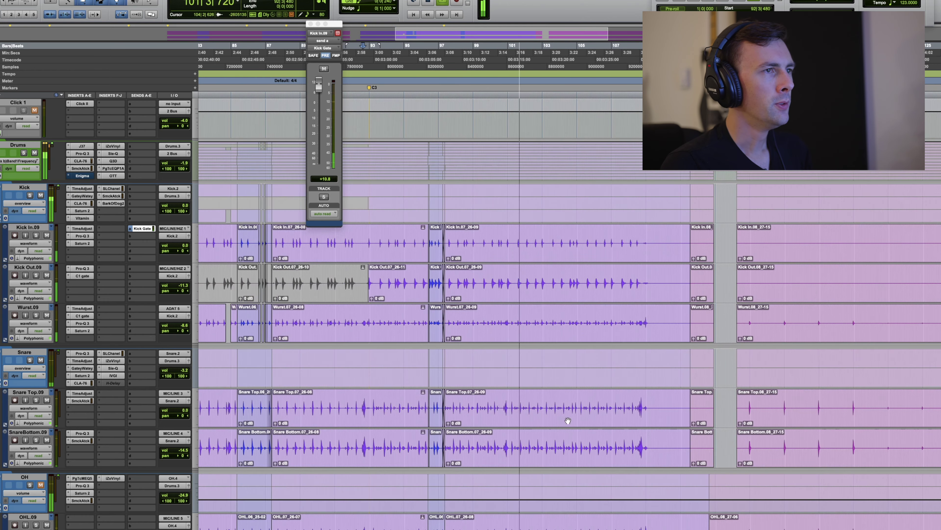
scroll(567, 420, down, 3)
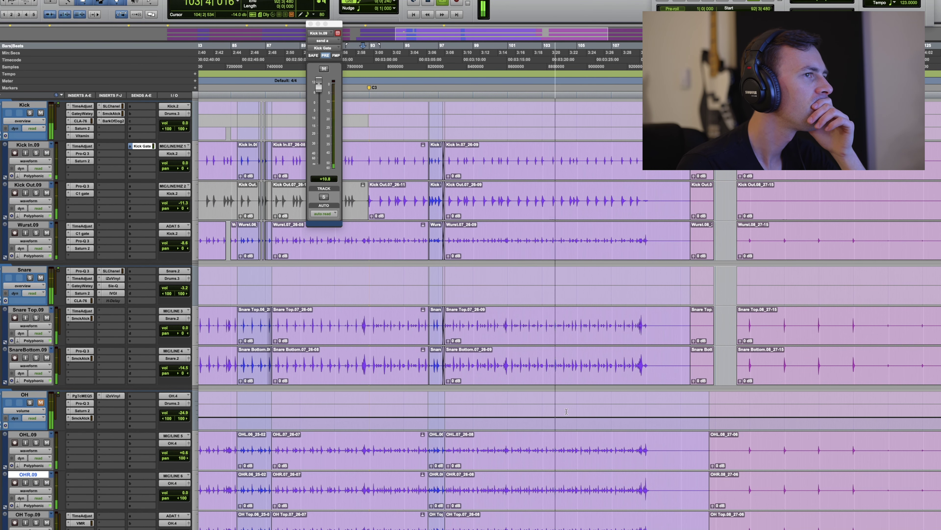
click(29, 113)
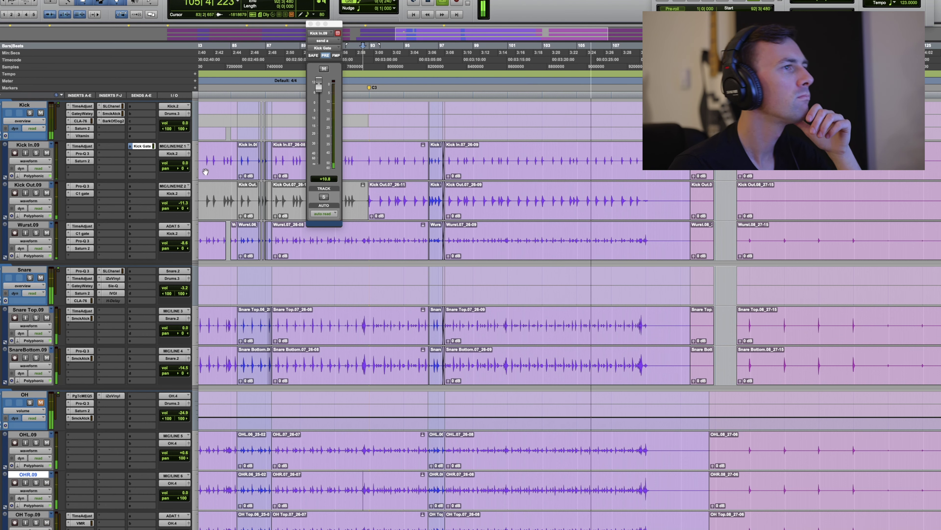
scroll(542, 497, right, 3)
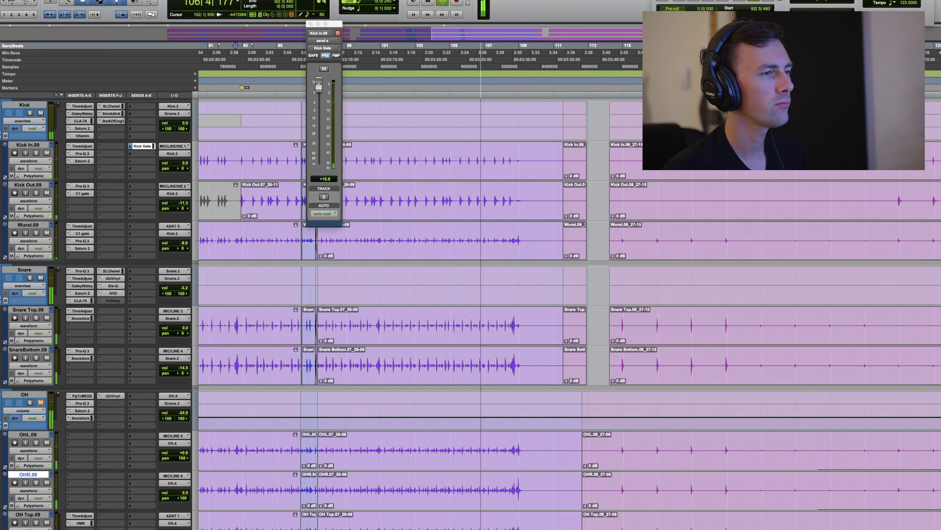
scroll(541, 498, down, 3)
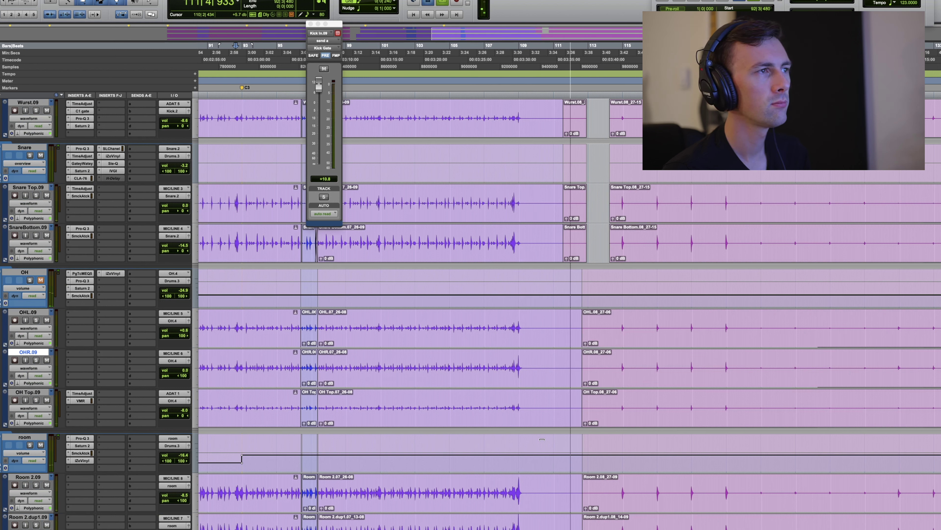
key(space)
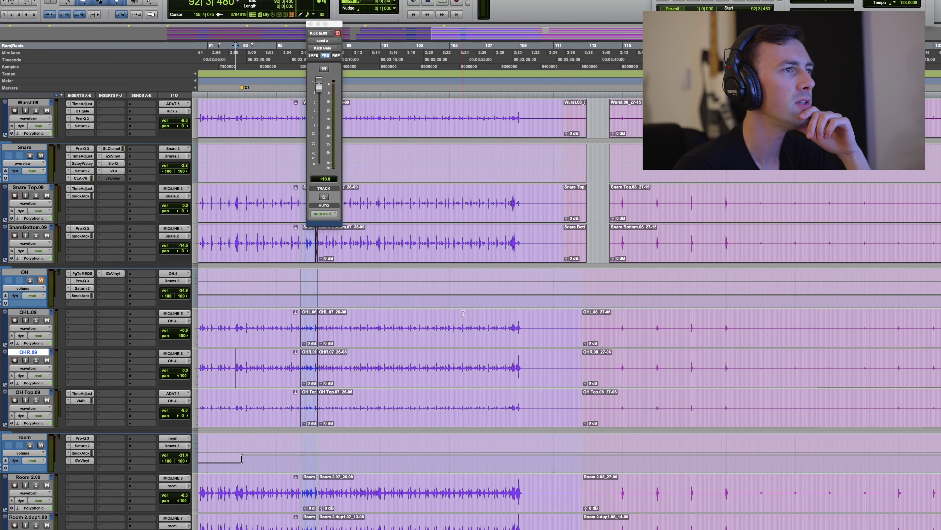
click(714, 325)
scroll(637, 317, up, 5)
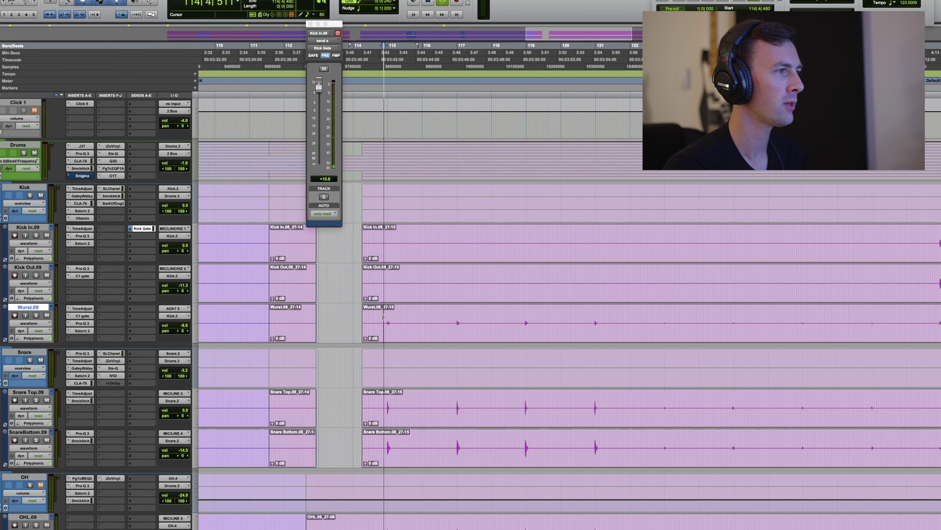
key(space)
scroll(412, 345, down, 2)
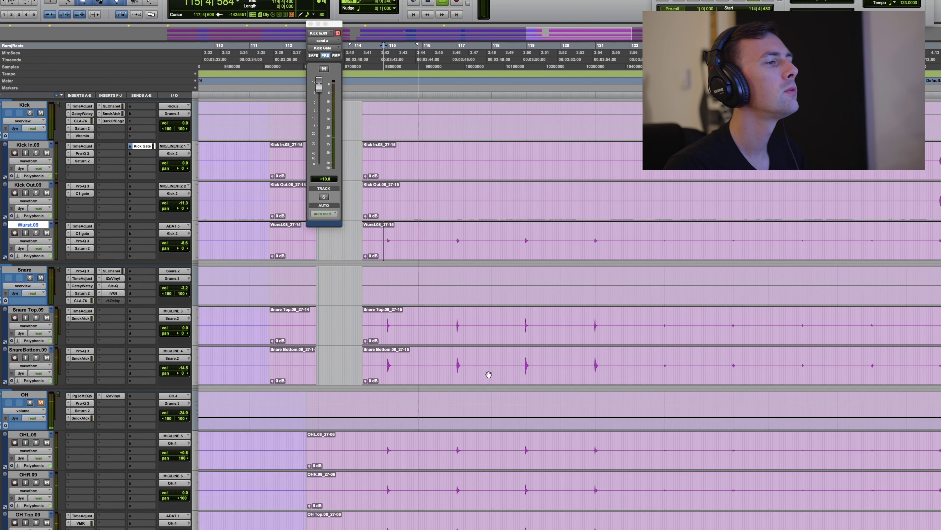
click(487, 374)
scroll(527, 373, down, 3)
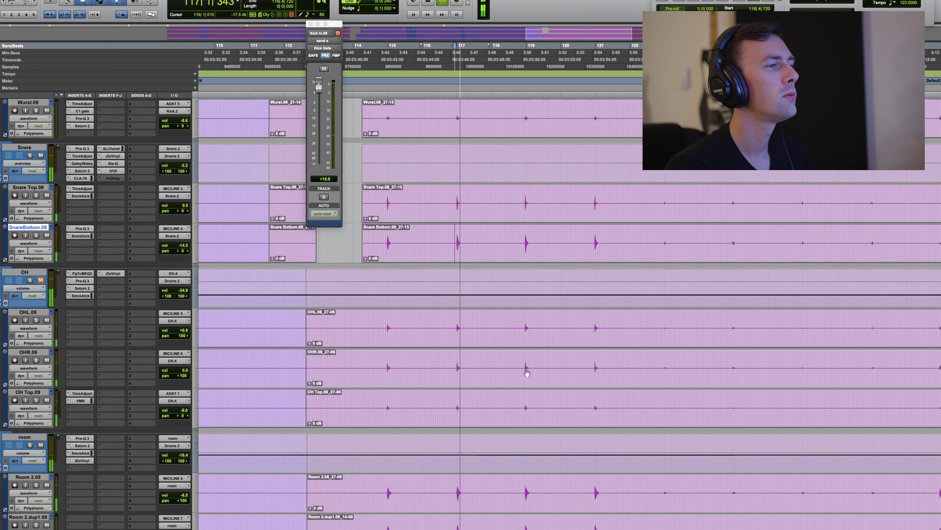
click(594, 364)
scroll(594, 364, down, 4)
key(space)
key(super+bracketleft)
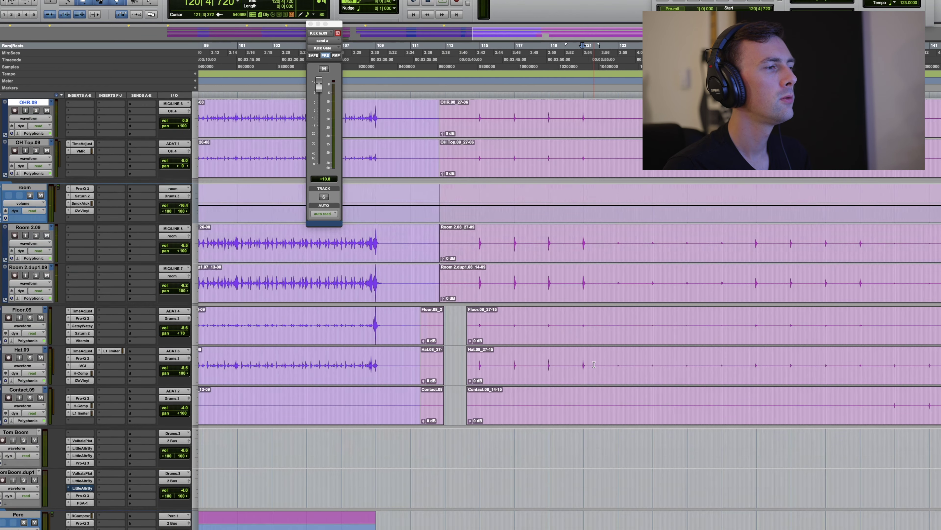
scroll(594, 371, up, 6)
scroll(728, 259, up, 3)
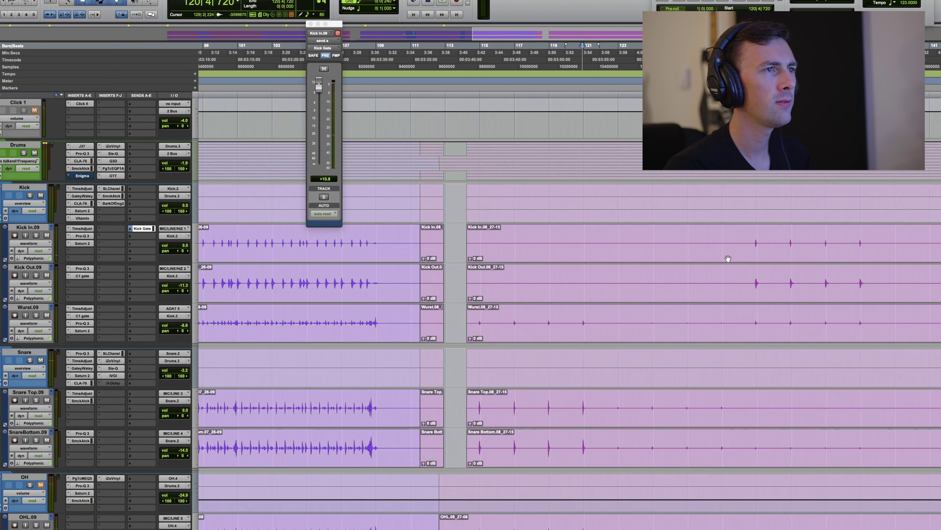
click(752, 236)
key(space)
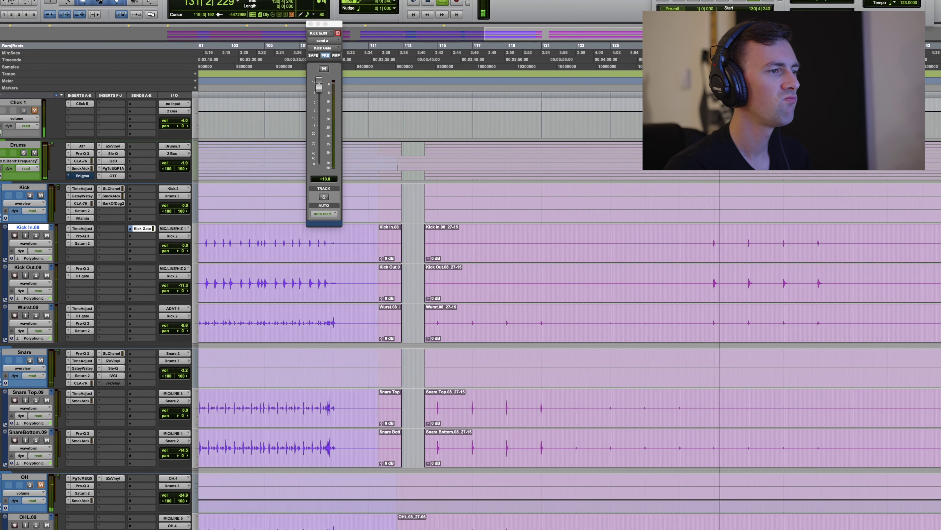
key(space)
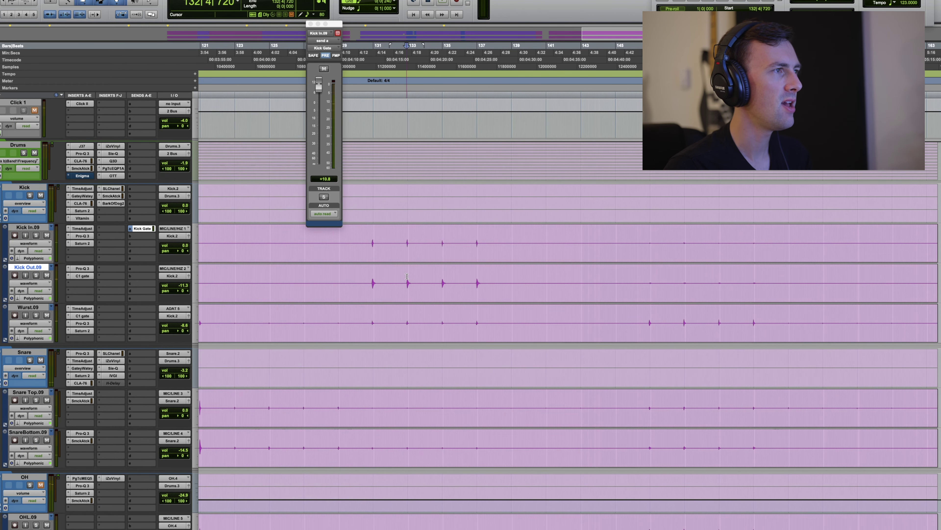
key(space)
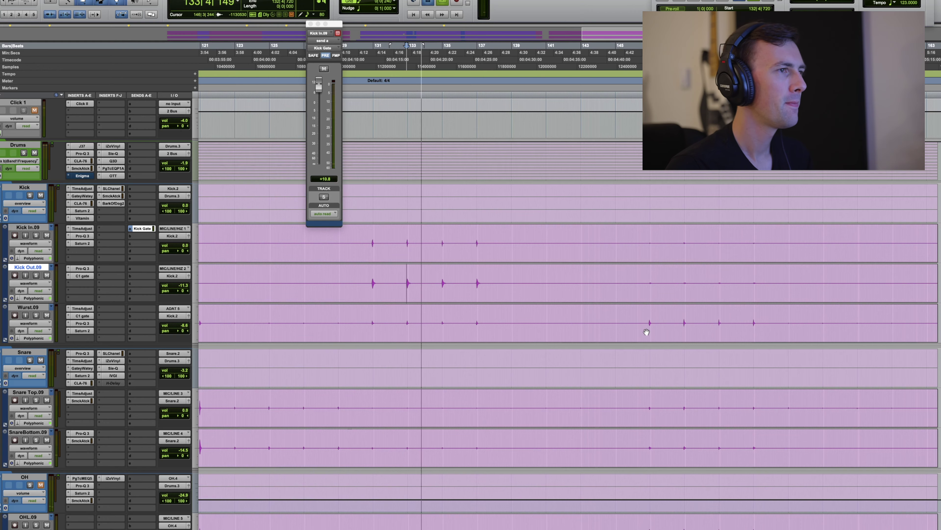
key(space)
scroll(646, 332, down, 5)
click(644, 364)
key(space)
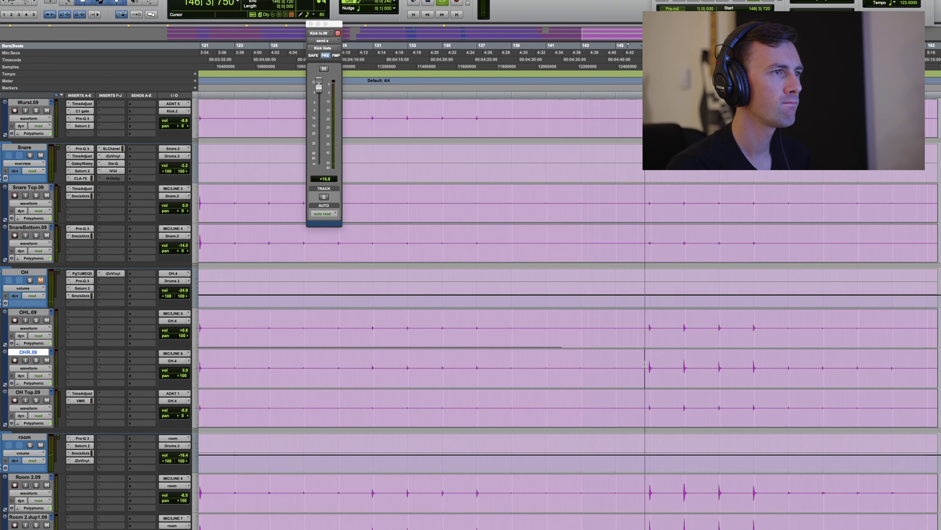
scroll(644, 364, down, 3)
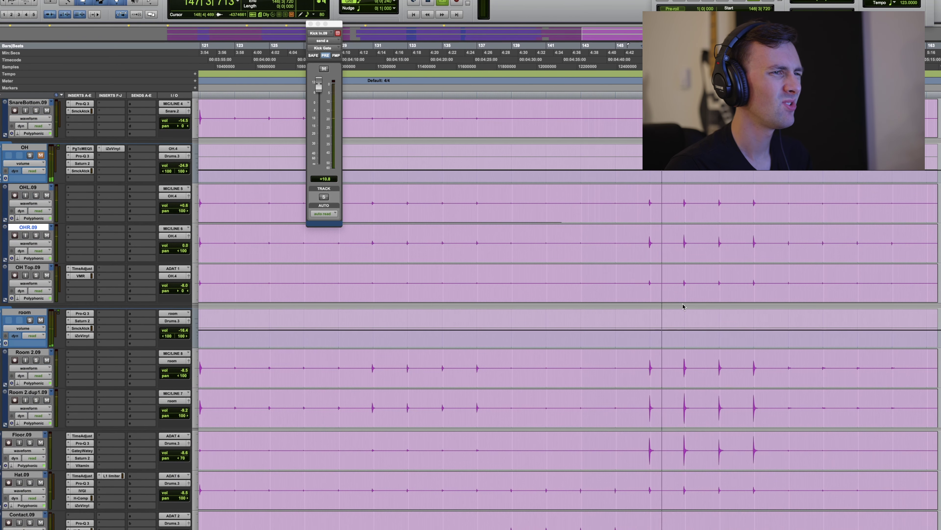
key(space)
click(684, 400)
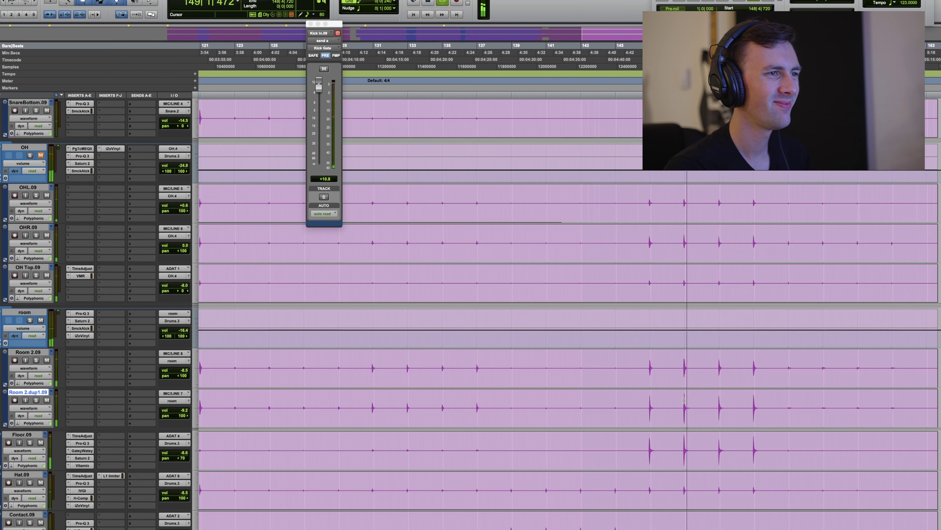
key(space)
scroll(728, 410, down, 4)
key(r)
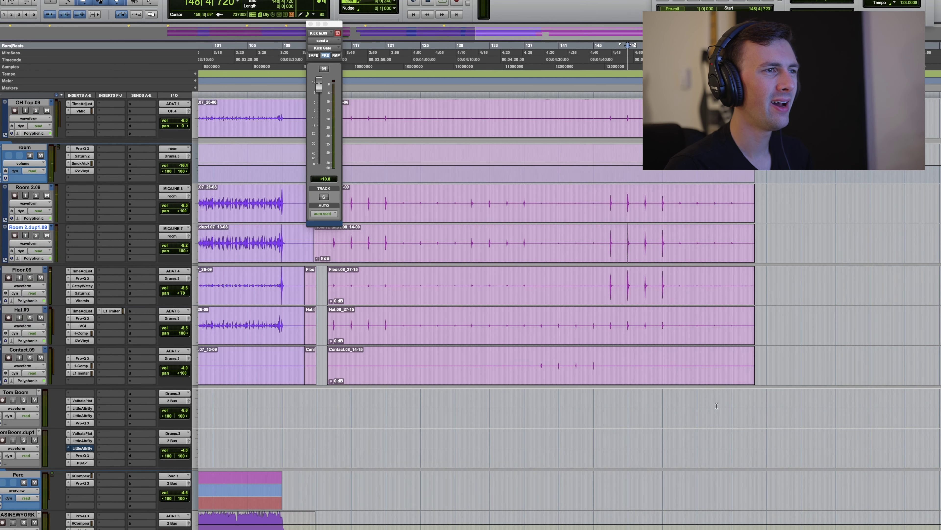
click(541, 358)
key(space)
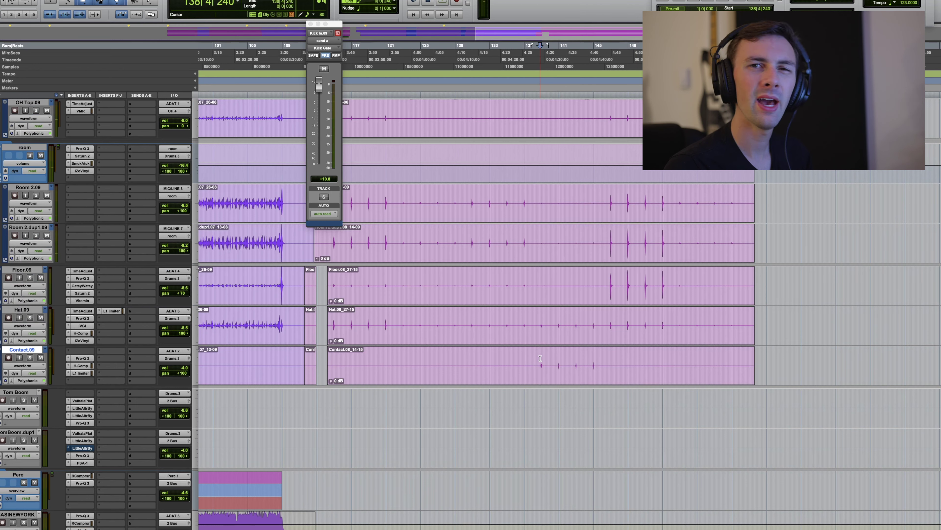
key(t)
key(t)
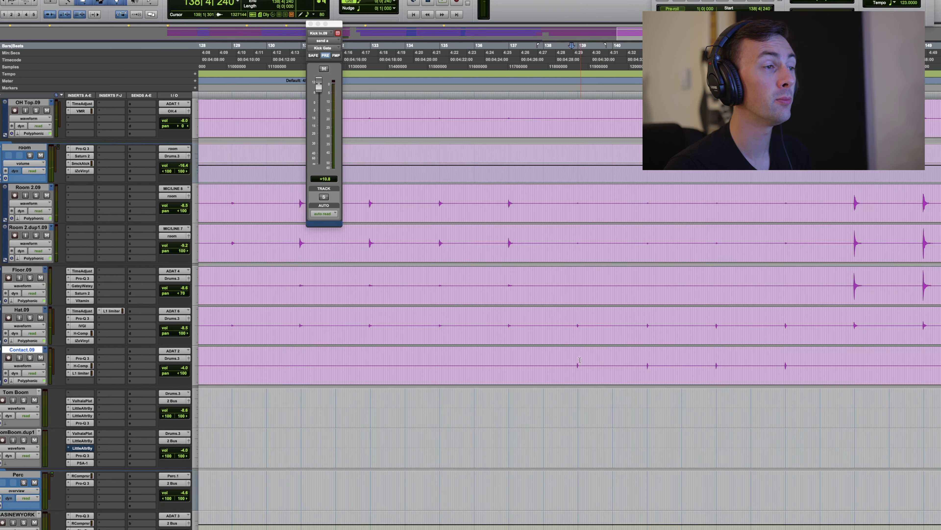
key(space)
scroll(576, 360, up, 5)
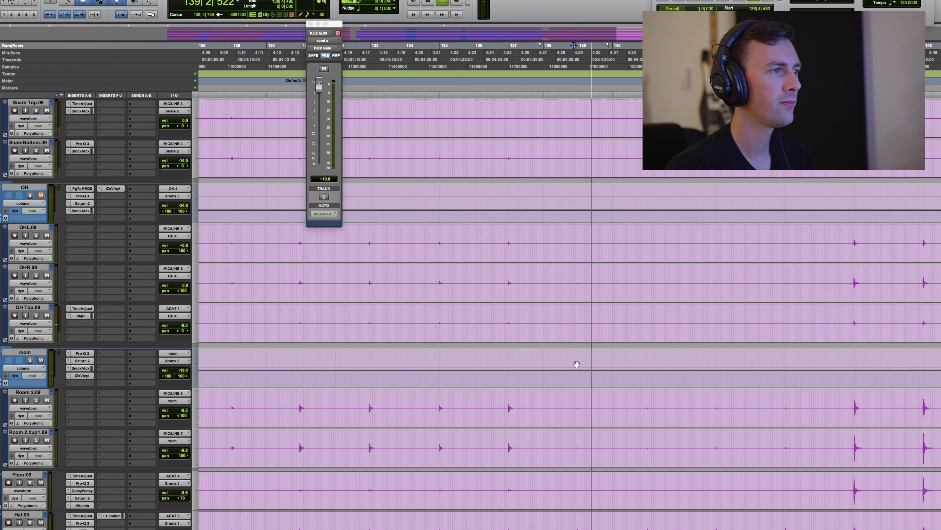
key(space)
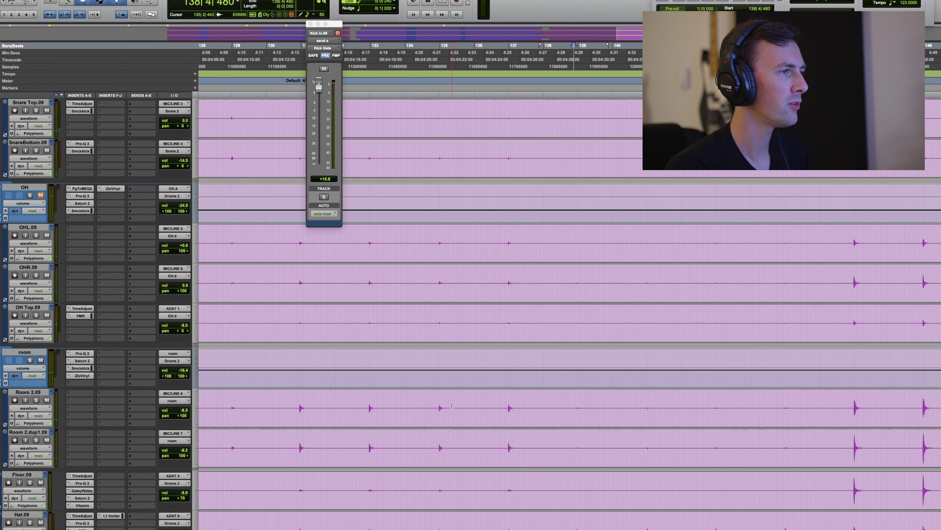
click(439, 401)
key(space)
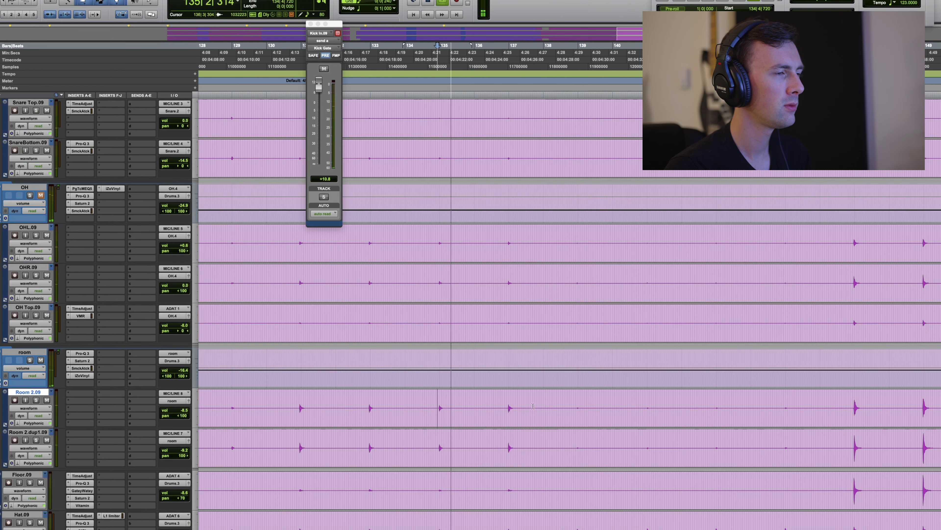
key(r)
key(r)
key(space)
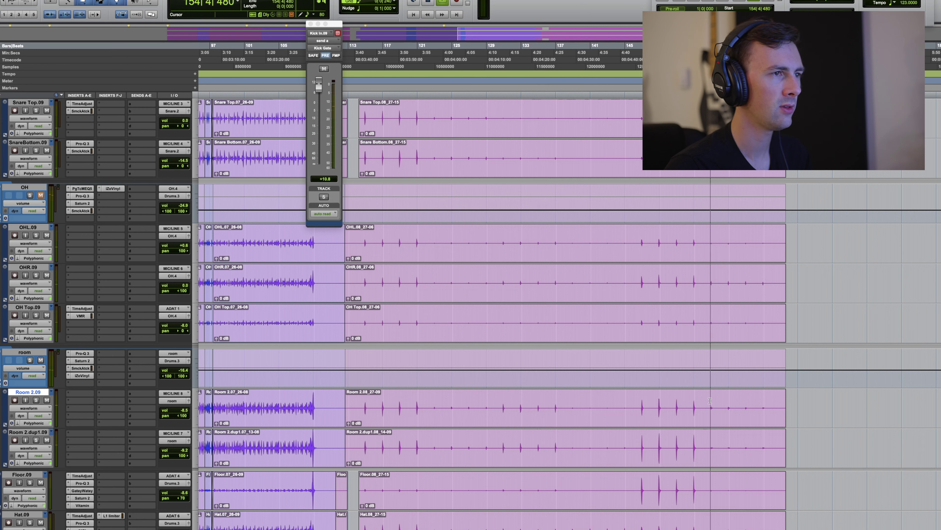
key(space)
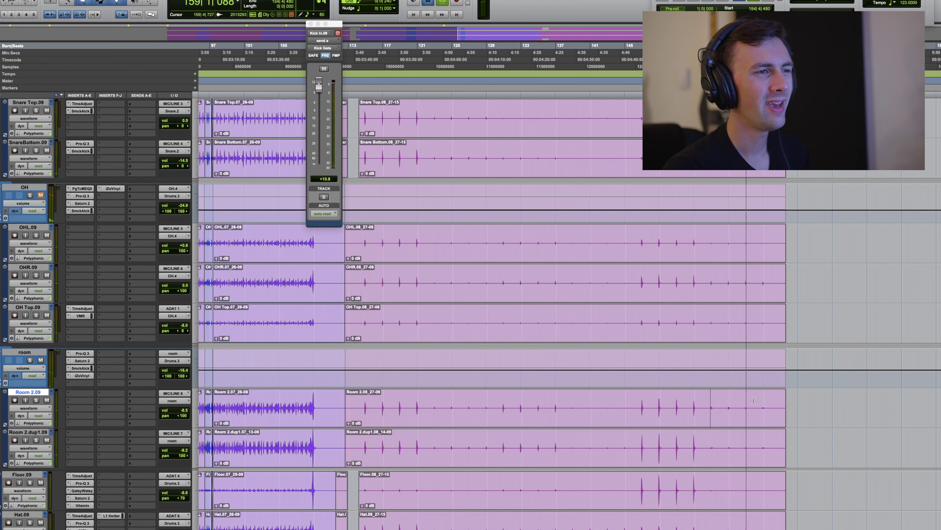
key(space)
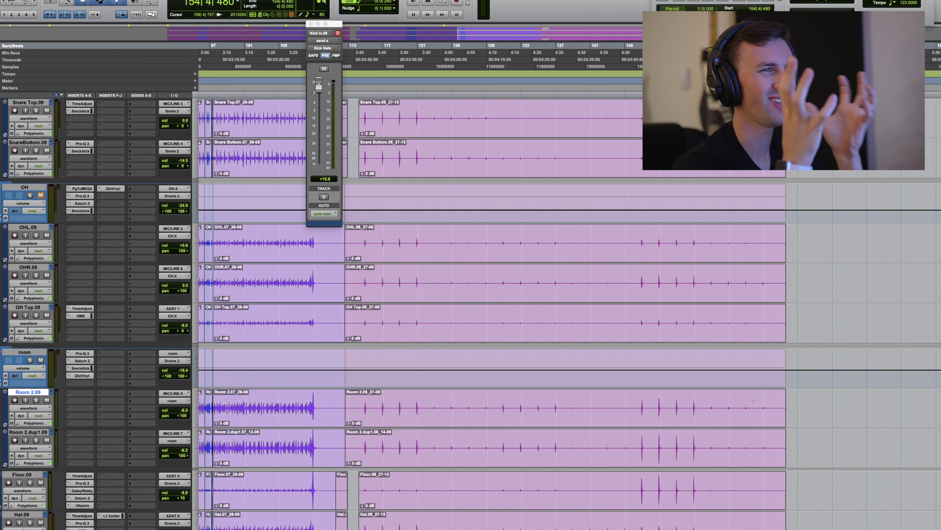
key(space)
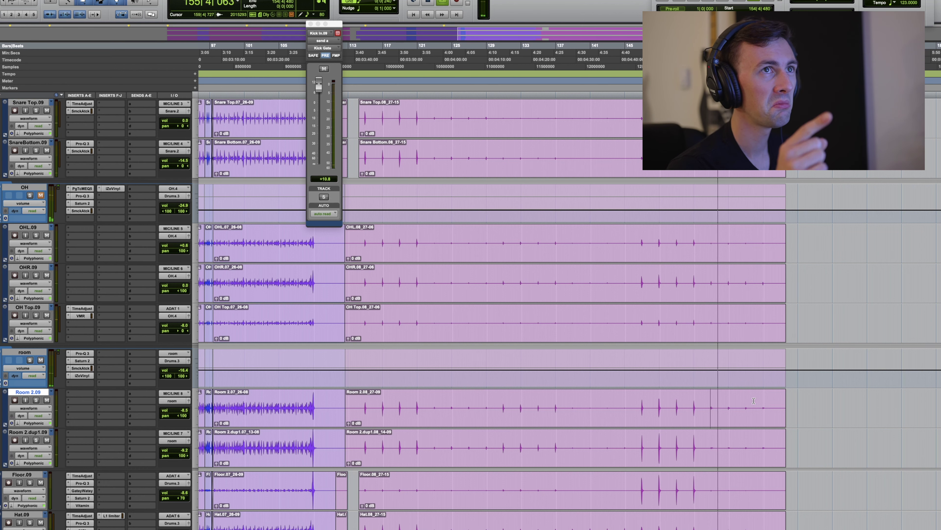
key(space)
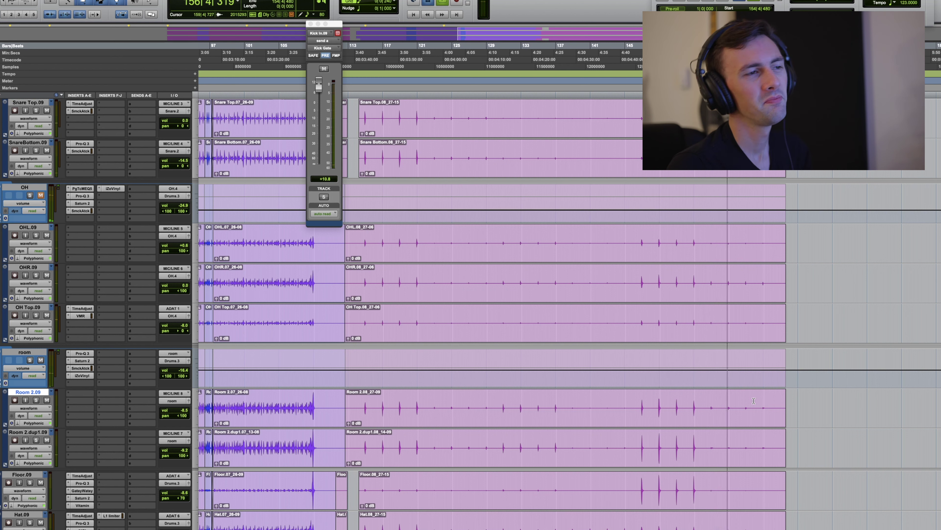